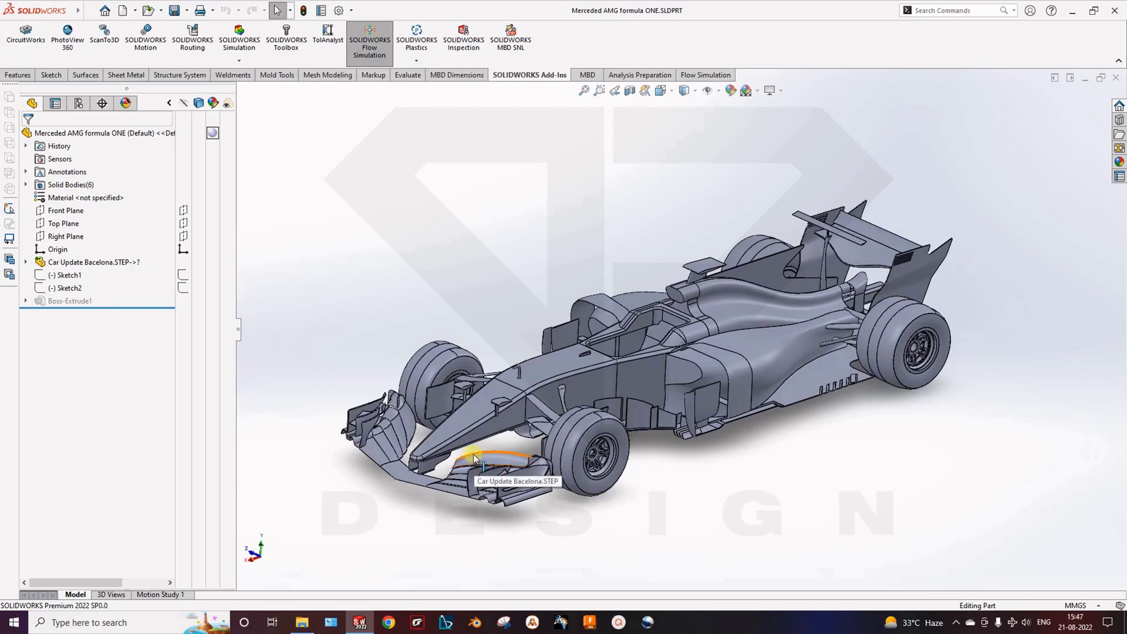
Step: Save the Formula One car part
left_click(668, 415)
middle_click_drag(668, 415, 669, 521)
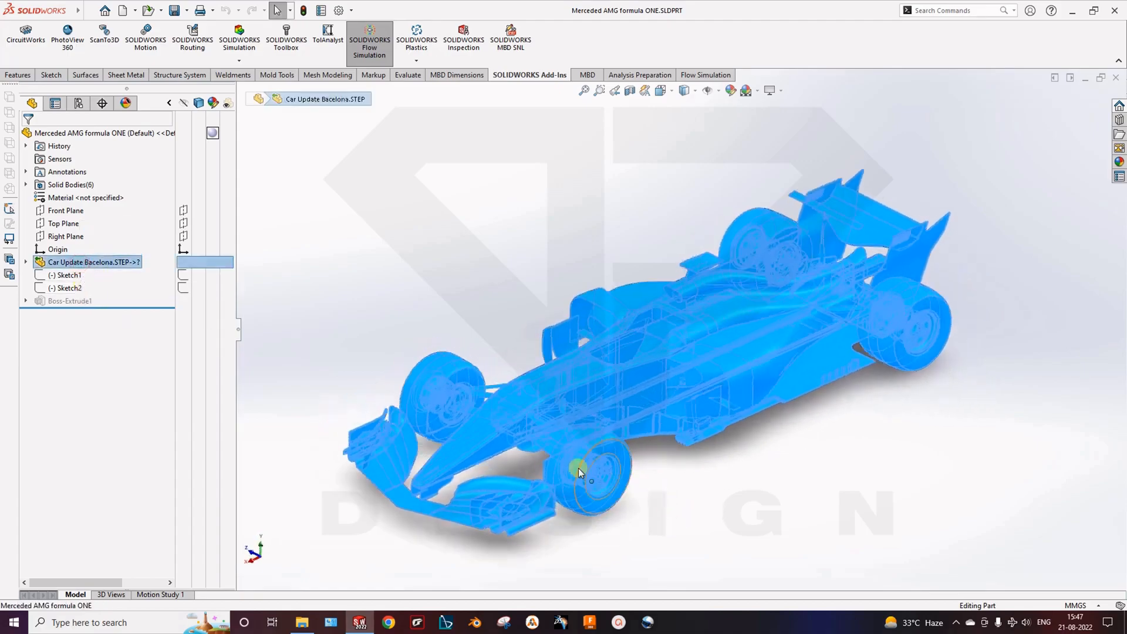
left_click(512, 314)
left_click(175, 11)
middle_click_drag(510, 333, 508, 308)
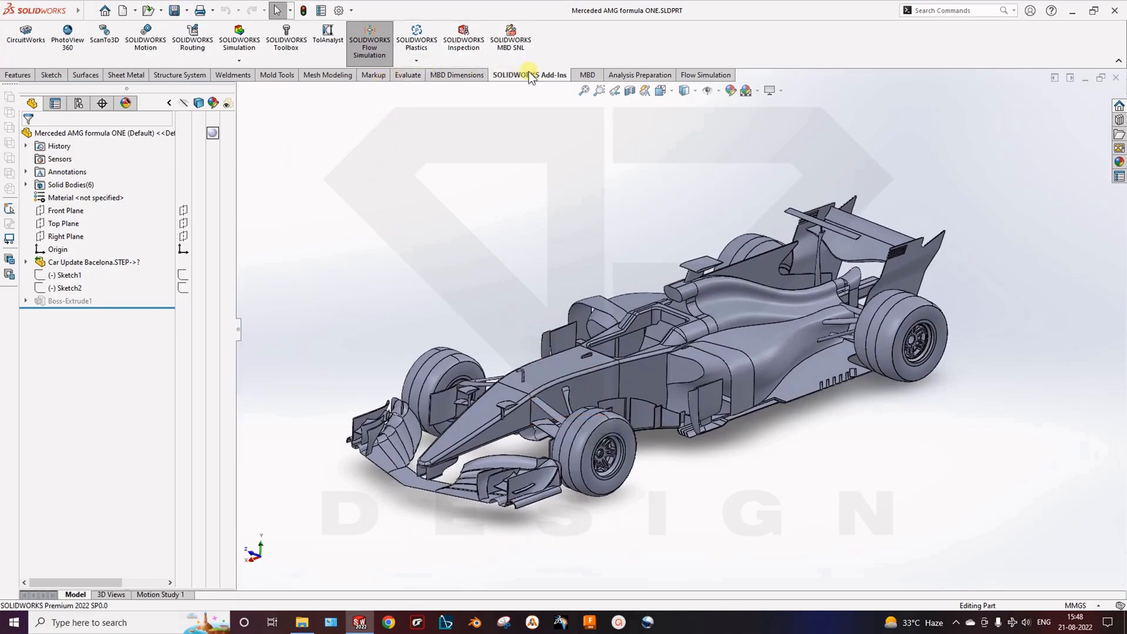
Step: Activate the SOLIDWORKS Flow Simulation add-in and bring up its commands
left_click(371, 59)
left_click(380, 46)
left_click(708, 75)
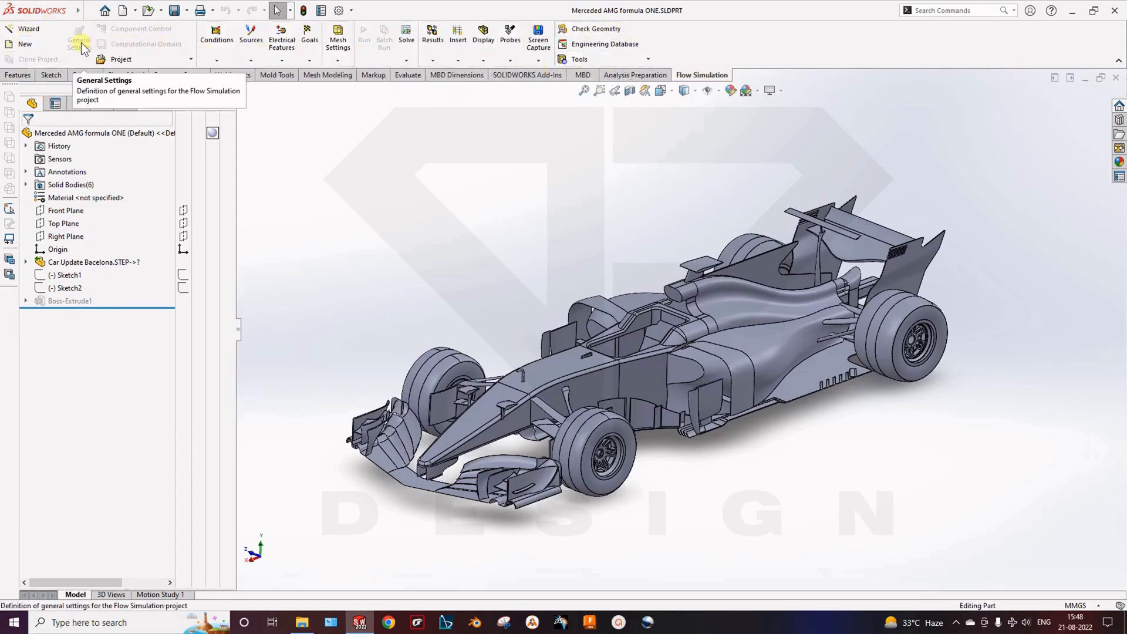
Step: Start a Flow Simulation project with the wizard and name it Formula one CFD
left_click(324, 179)
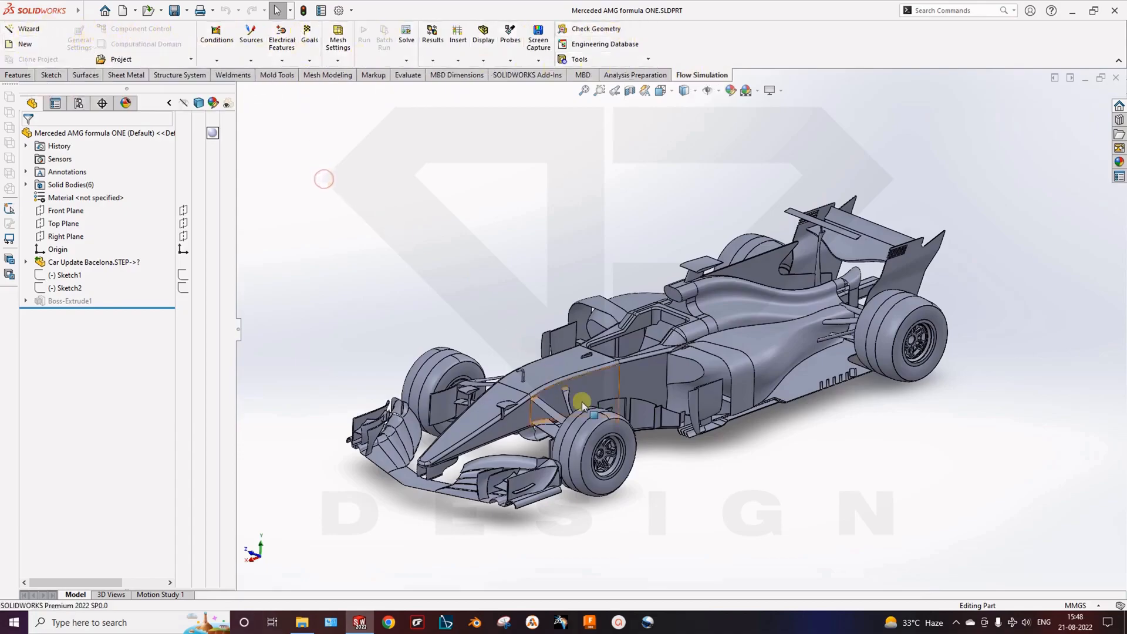
middle_click_drag(583, 401, 590, 383, "ctrl")
scroll(614, 337, "down", 1)
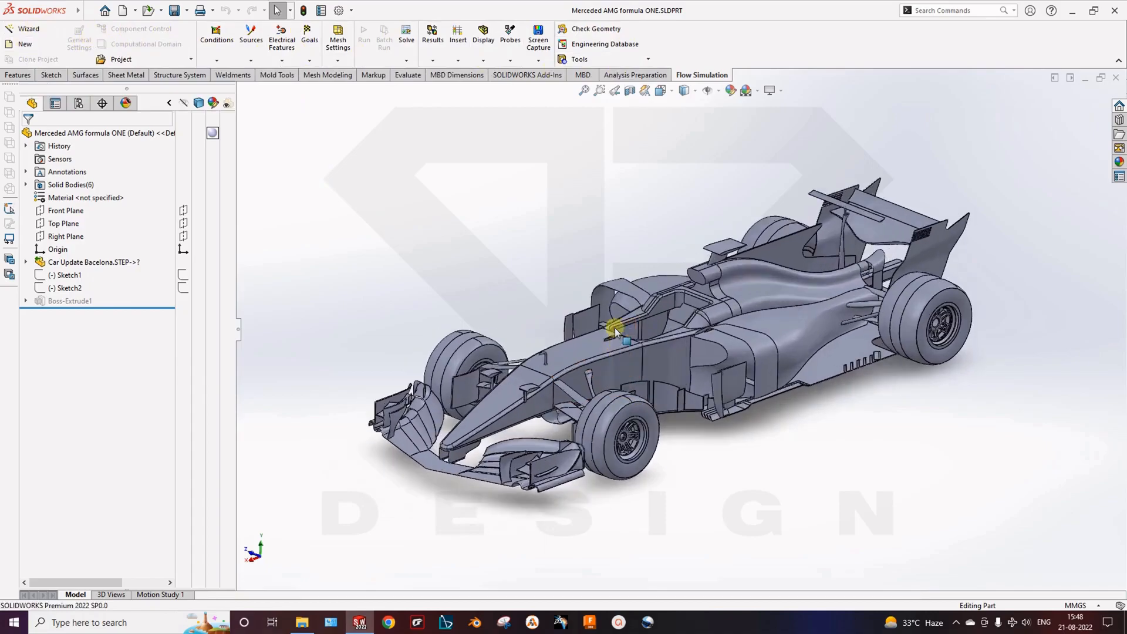
scroll(648, 350, "down", 3)
middle_click_drag(656, 342, 644, 340, "ctrl")
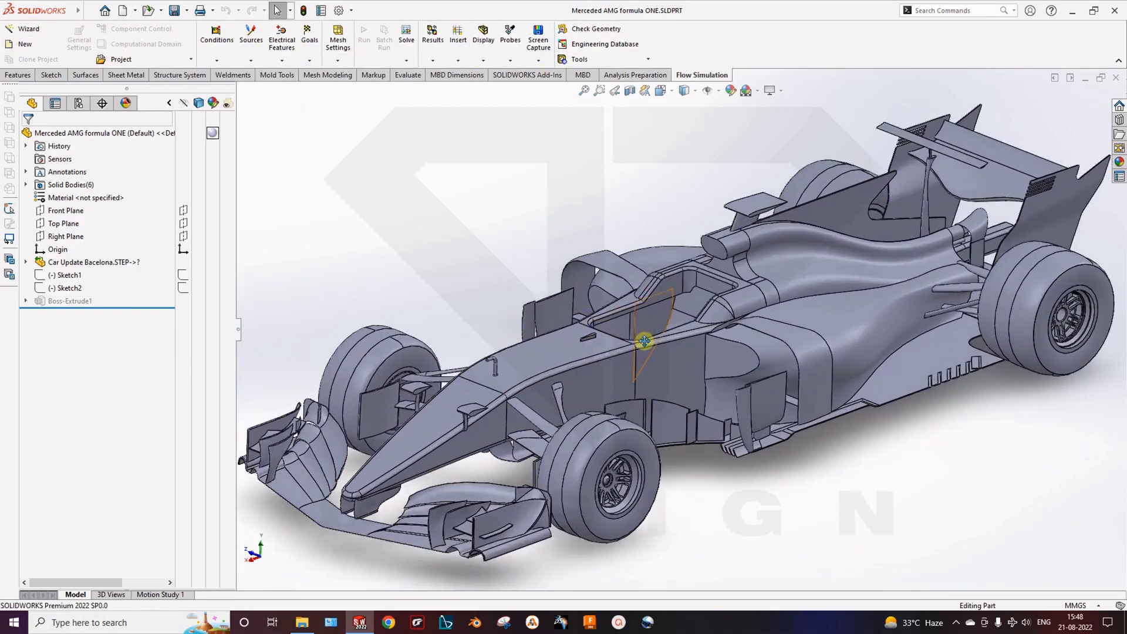
left_click(28, 29)
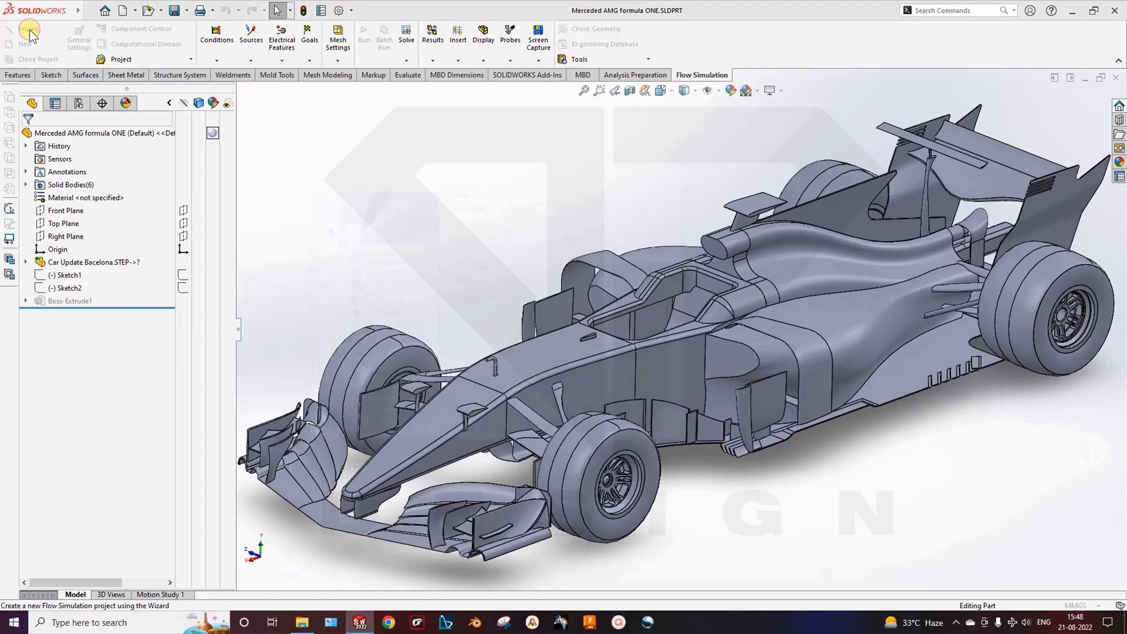
double_click(561, 205)
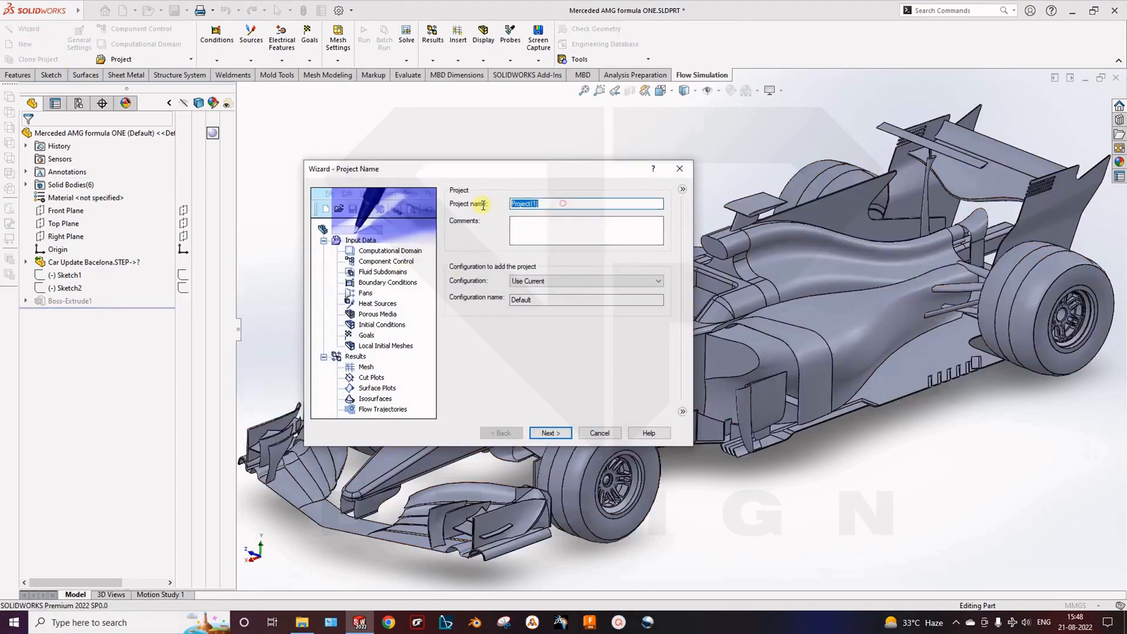
type("Formula one CFD")
Step: Assign the project to the current configuration and continue to the unit system settings
left_click(558, 280)
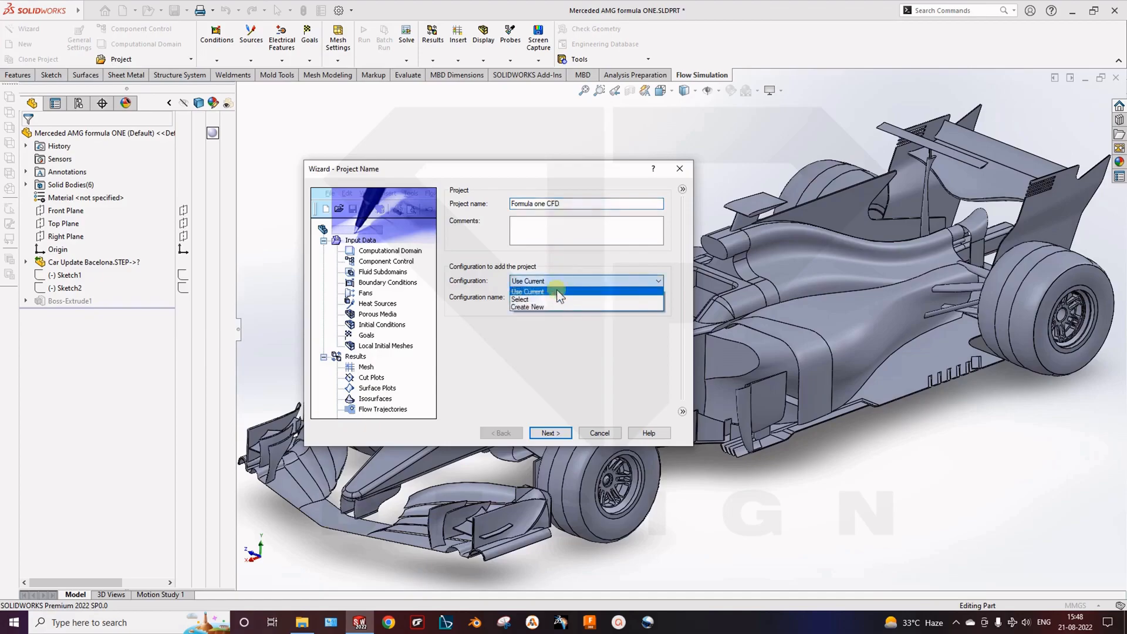
left_click(555, 290)
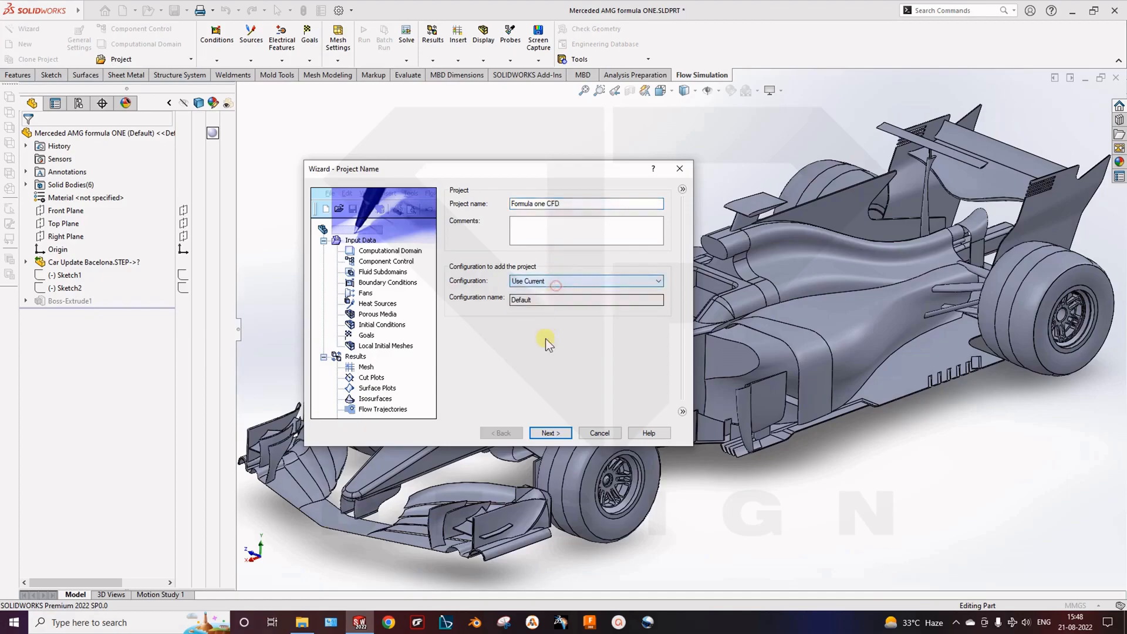
double_click(543, 299)
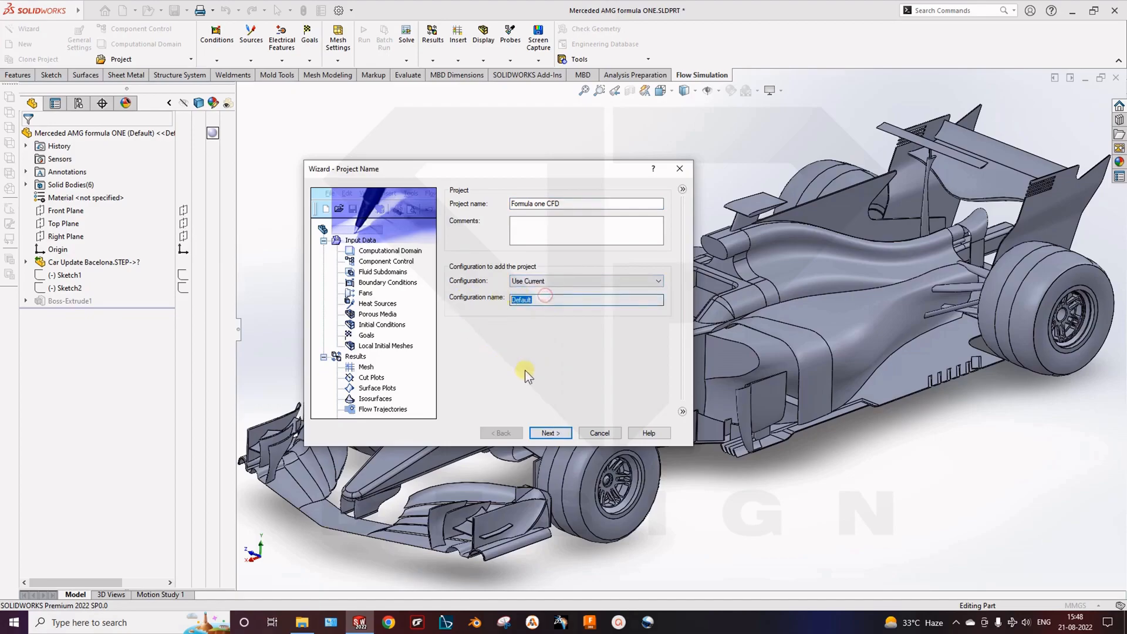
left_click(550, 433)
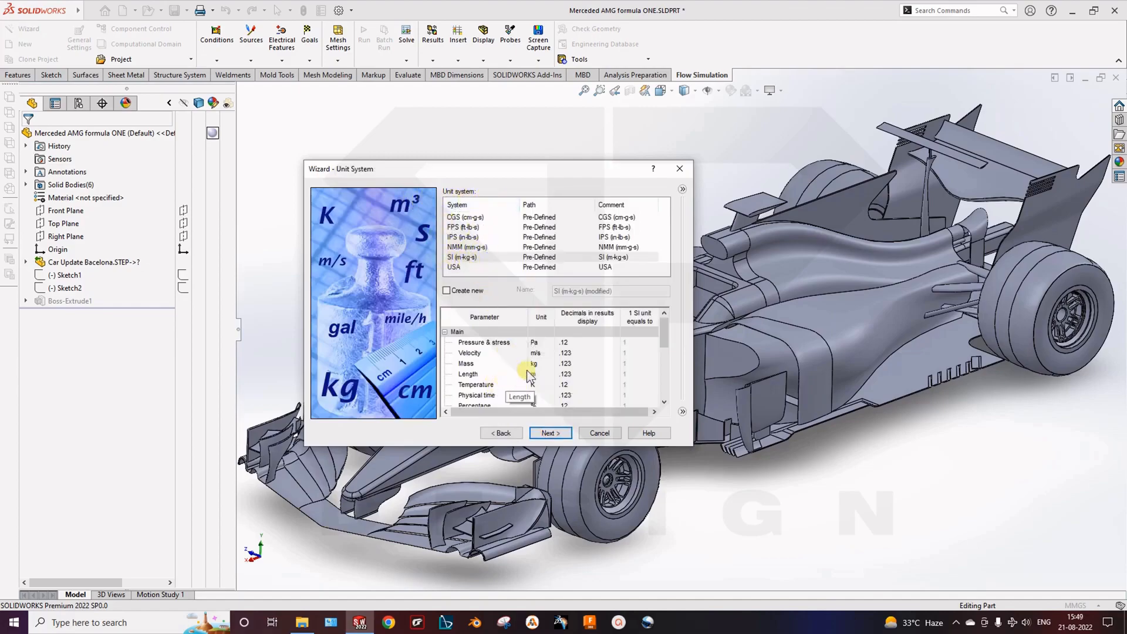
Step: Set the temperature unit to Celsius and continue to the analysis type settings
scroll(552, 390, "down", 1)
left_click(539, 353)
left_click(546, 353)
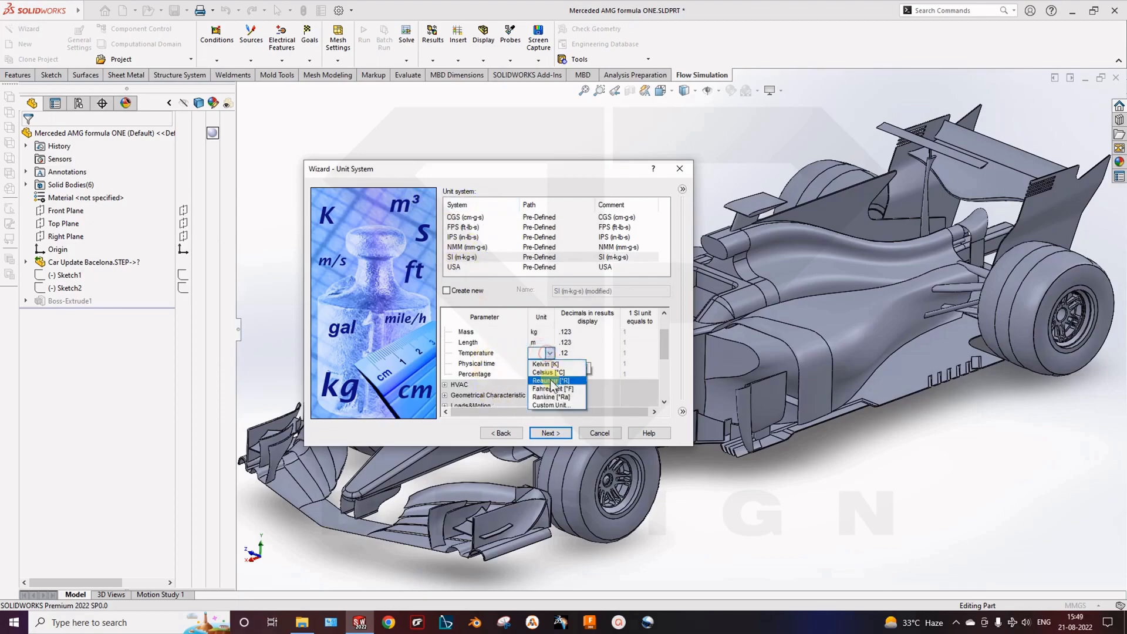
left_click(570, 373)
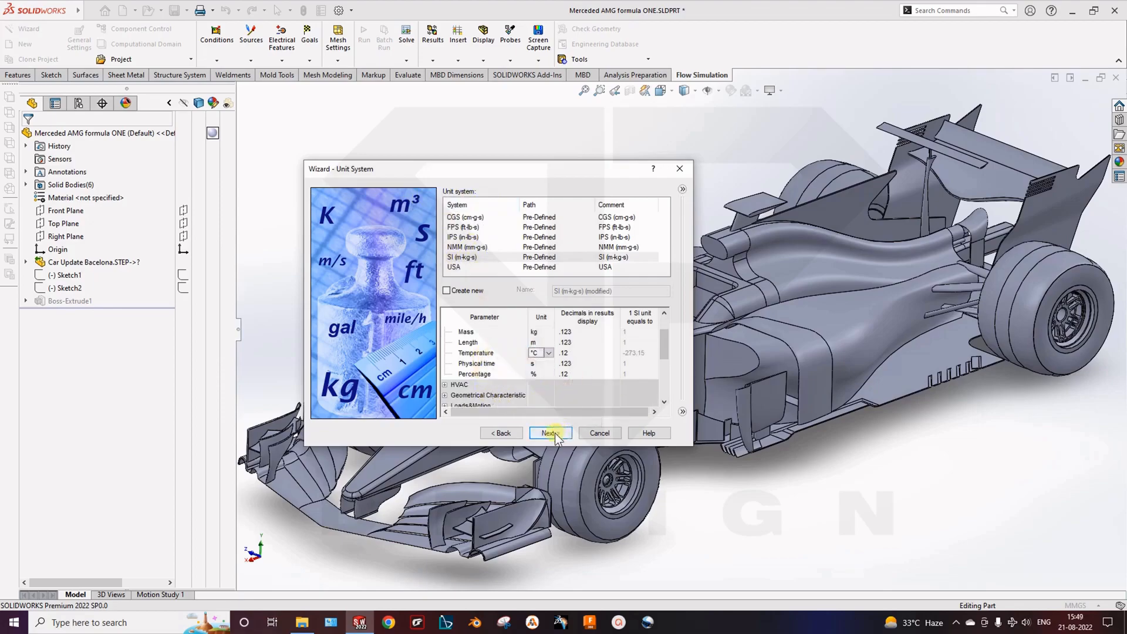
left_click(552, 433)
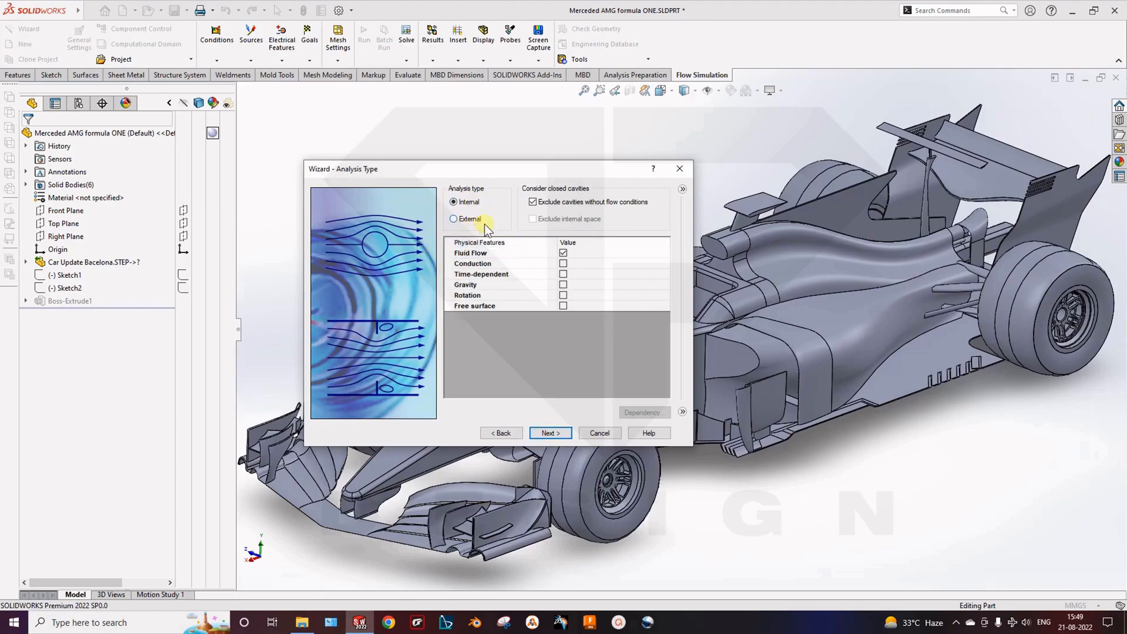
Step: Set the analysis type to External
middle_click_drag(800, 352, 785, 377)
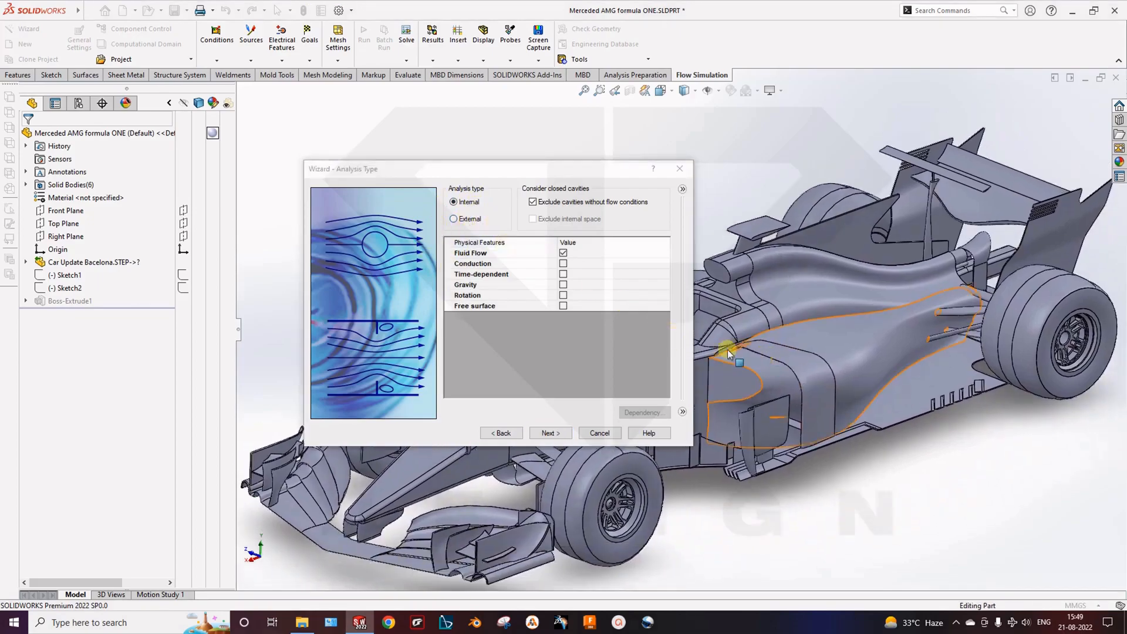
left_click(464, 225)
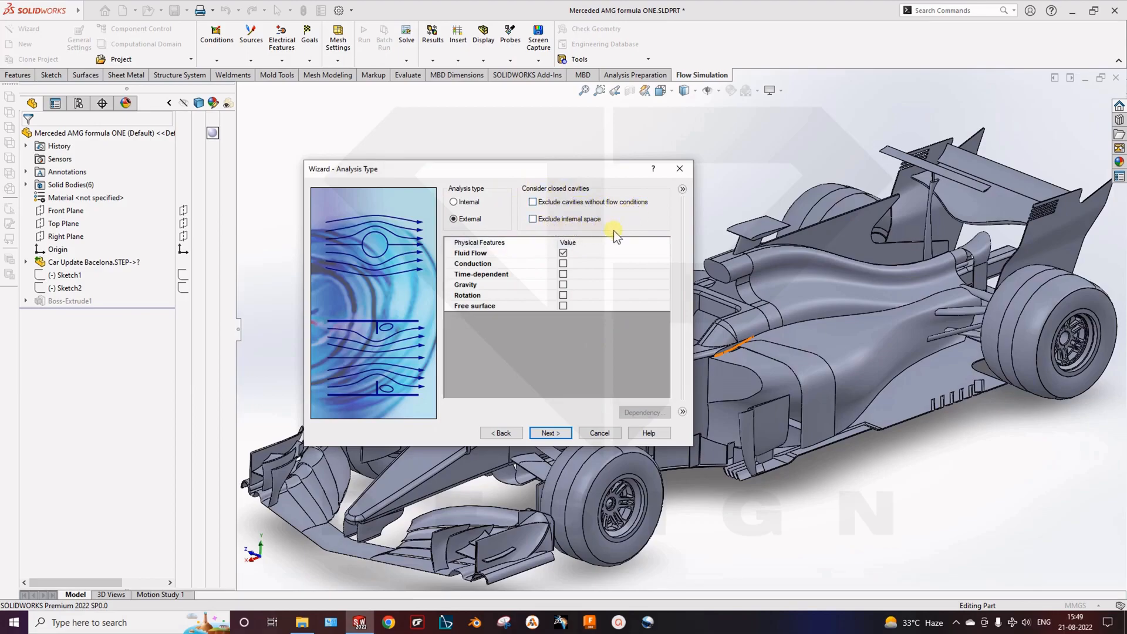
Step: Examine the available physical features, including fluid flow, conduction, time dependence, gravity, rotation and free surface
left_click(491, 271)
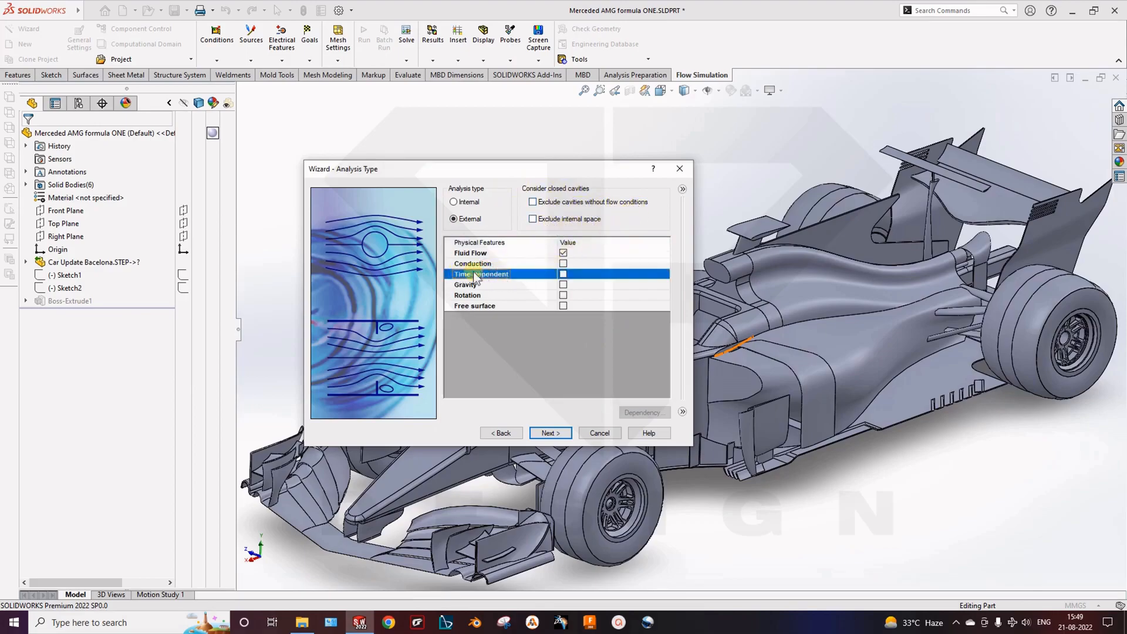
left_click(467, 254)
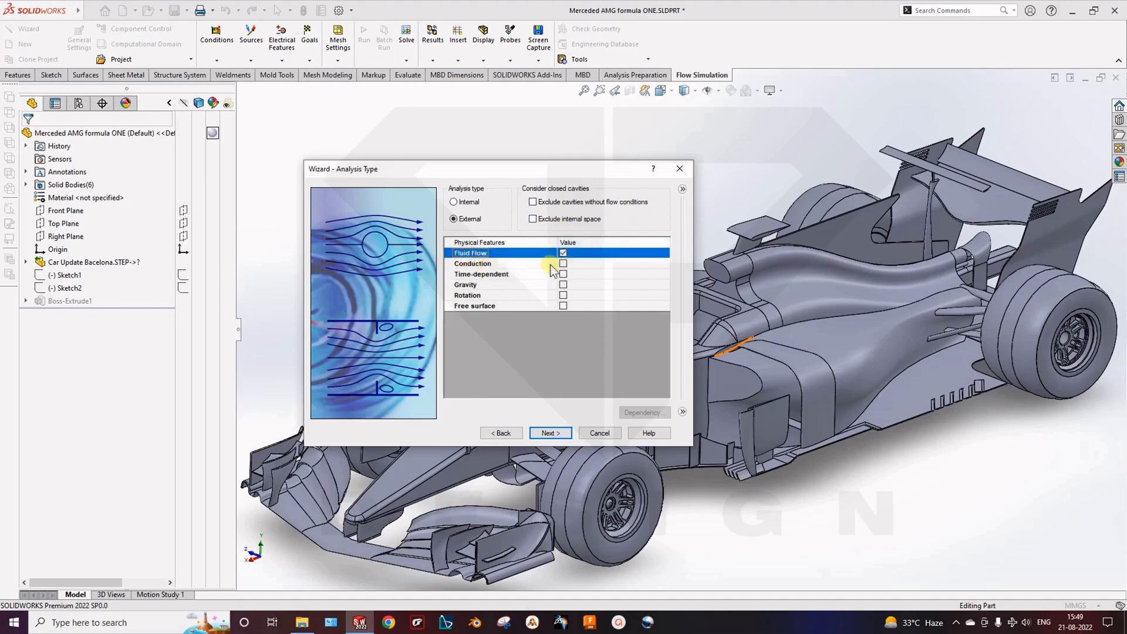
left_click(475, 265)
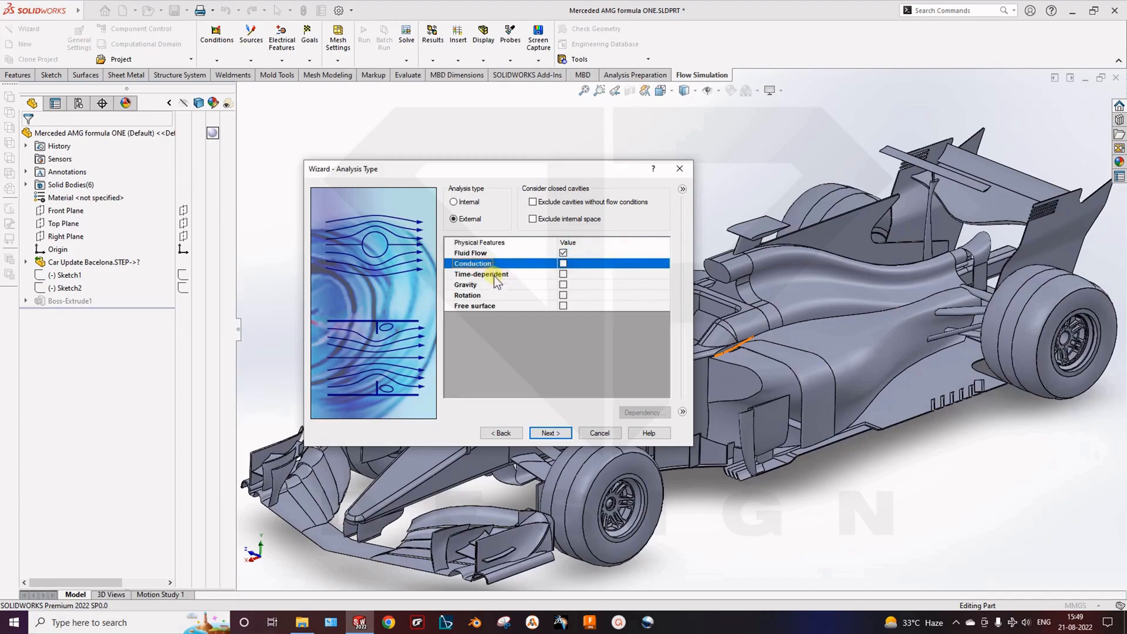
left_click(511, 276)
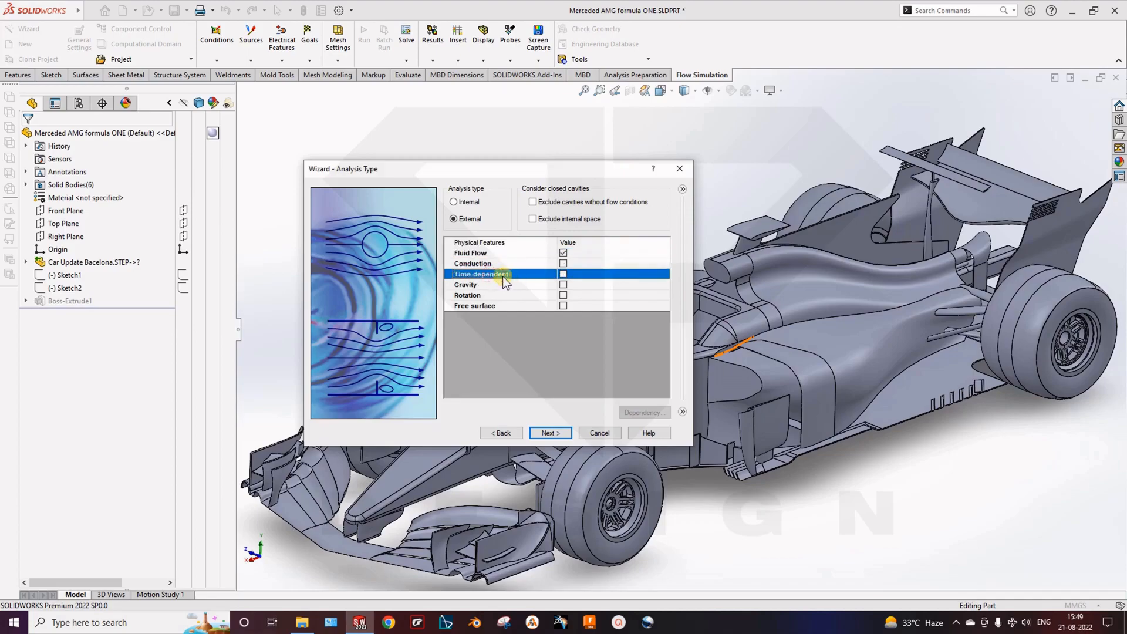
left_click(498, 286)
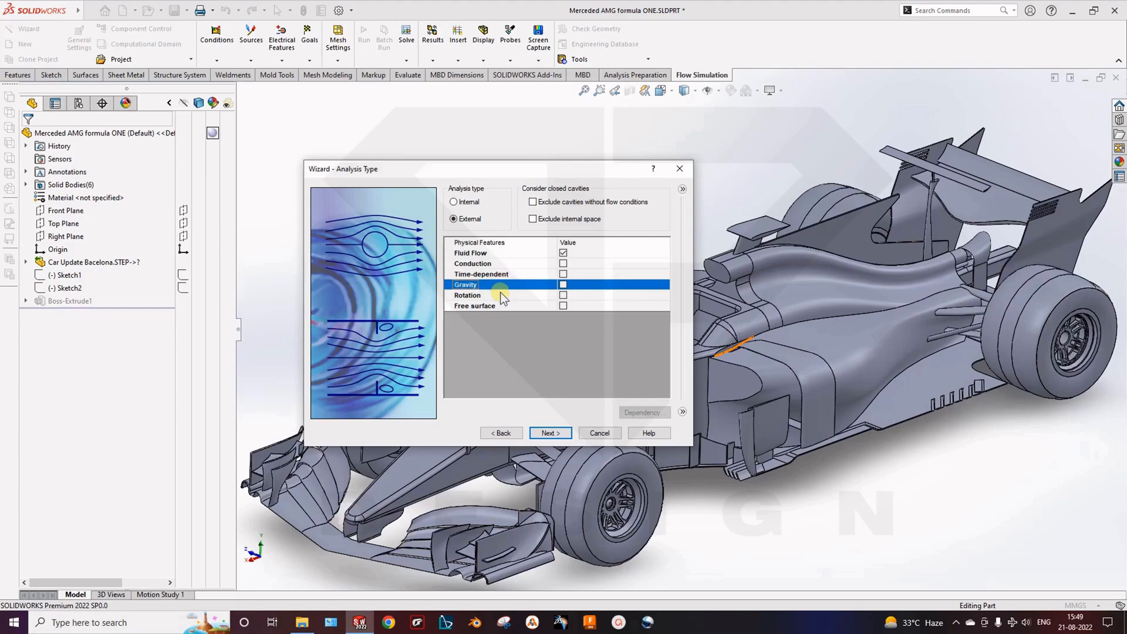
left_click(500, 293)
left_click(515, 307)
left_click(507, 298)
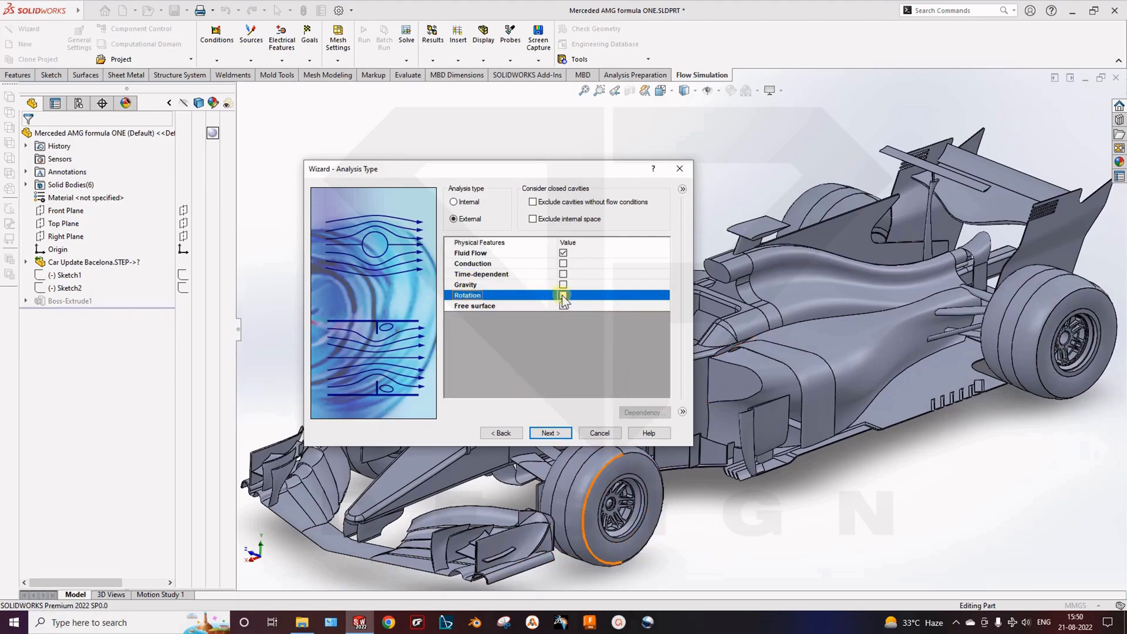
left_click(507, 306)
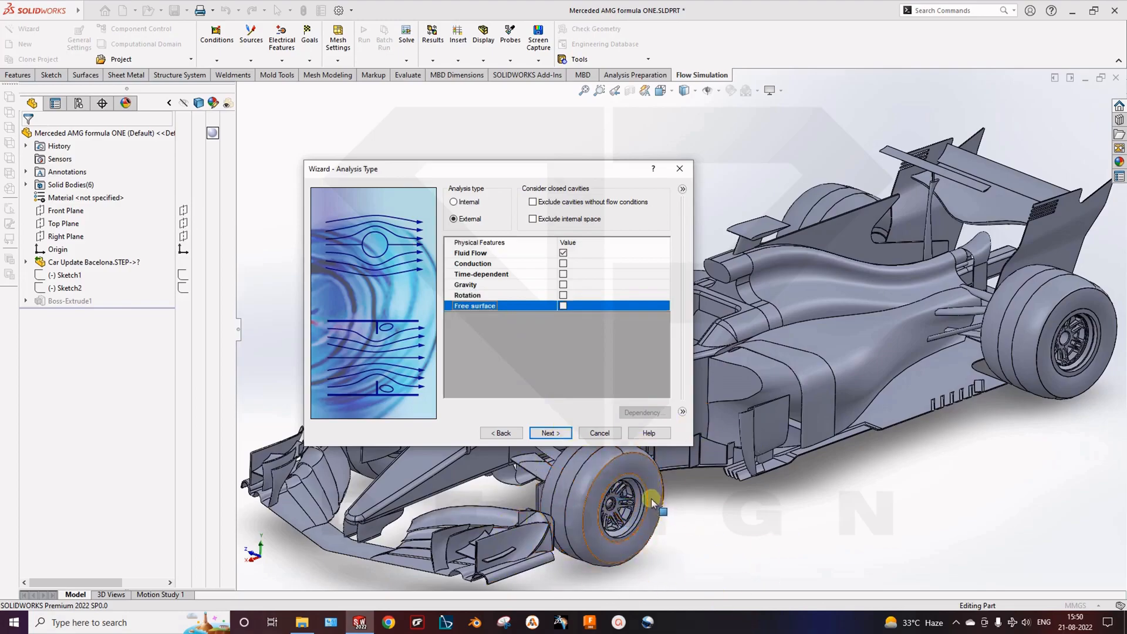
Step: Add Air as the default fluid with laminar and turbulent flow, and accept the default adiabatic wall conditions
left_click(551, 434)
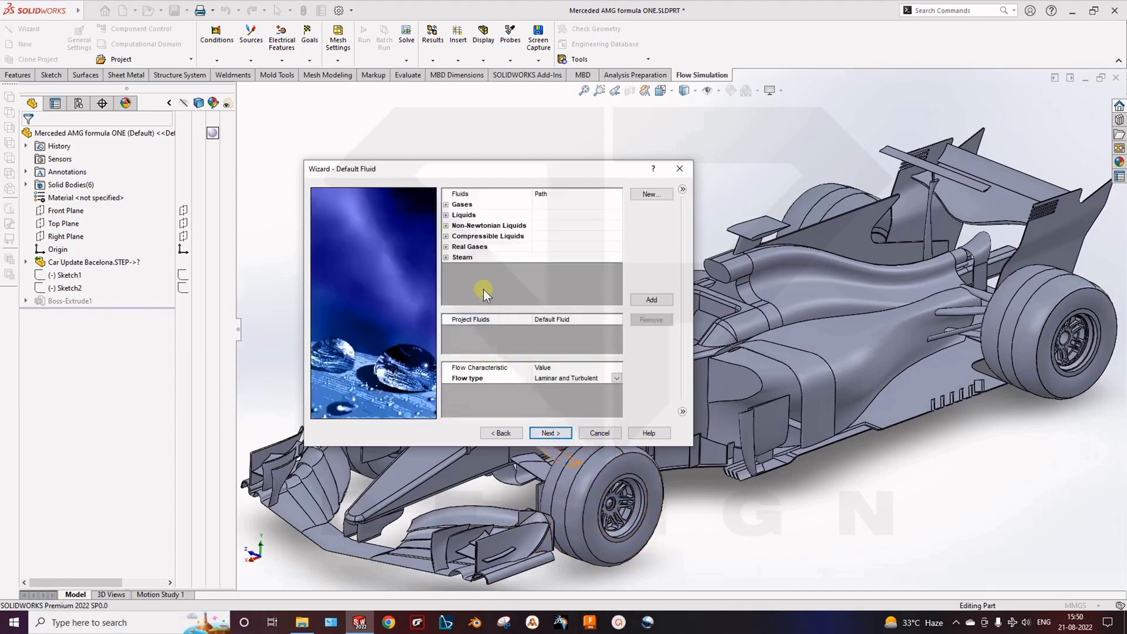
left_click(445, 204)
double_click(480, 235)
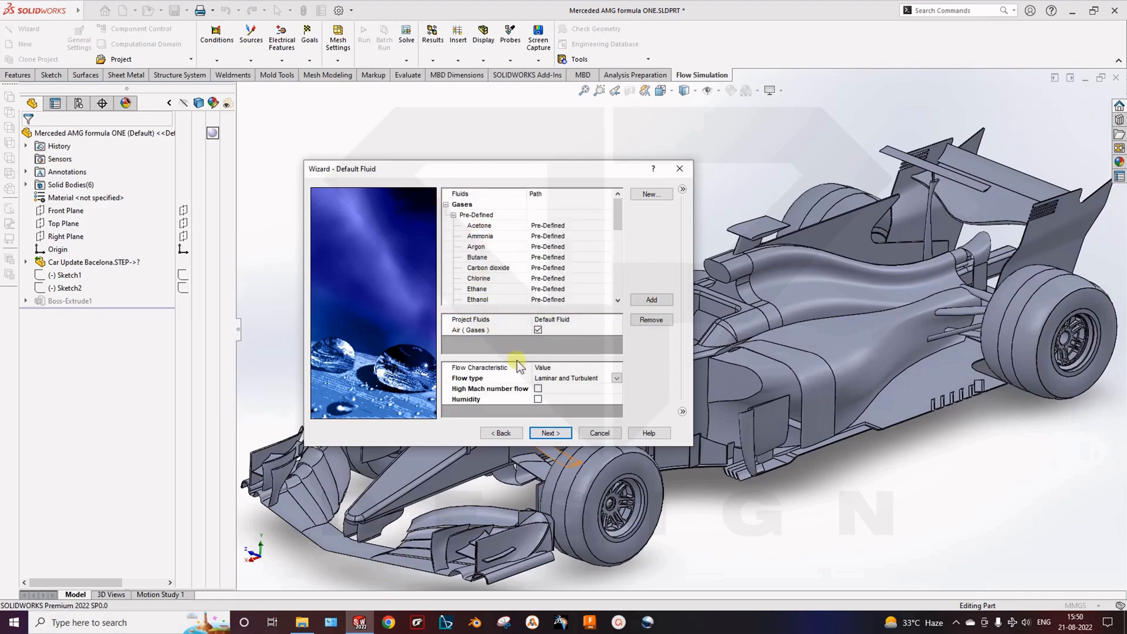
left_click(612, 379)
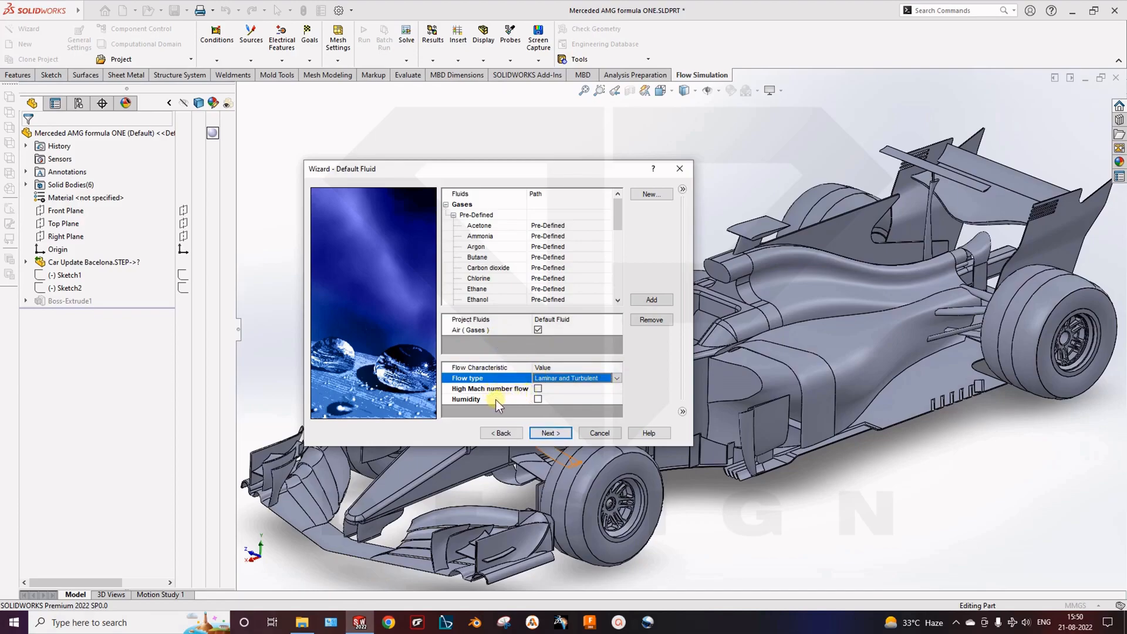
left_click(551, 432)
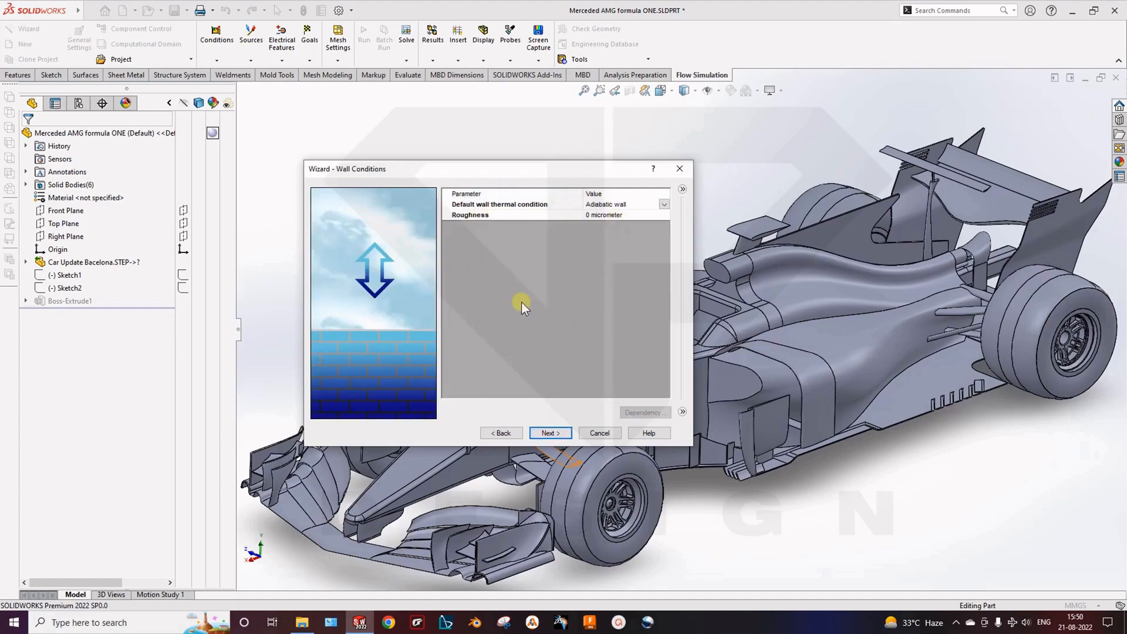
left_click(553, 433)
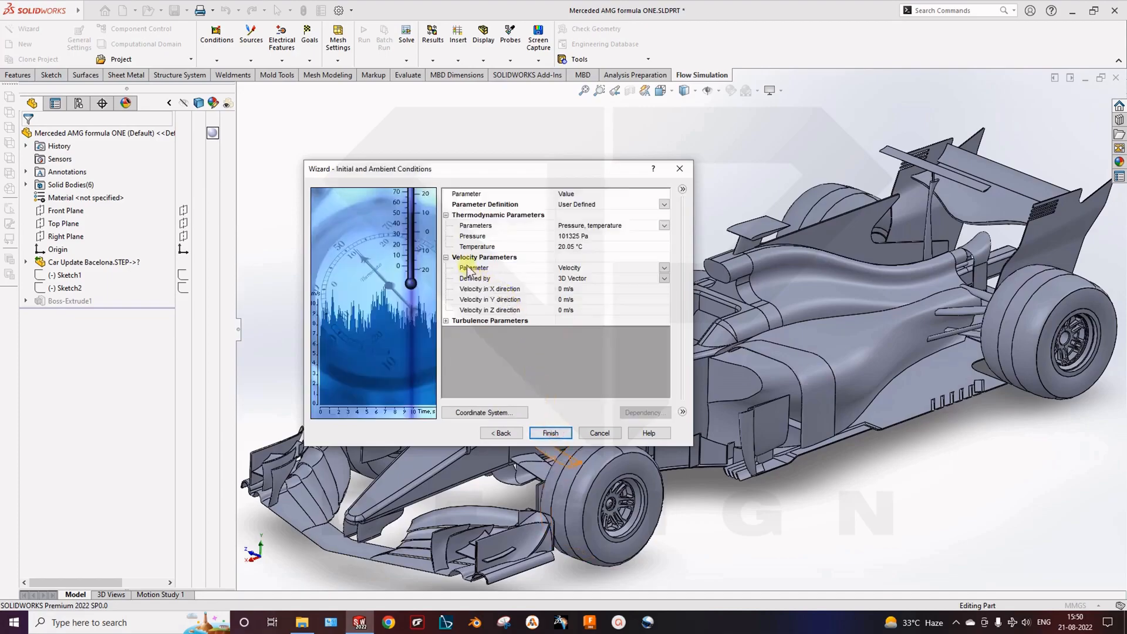
Step: Examine the ambient temperature and the turbulence intensity and length among the initial conditions
left_click(478, 246)
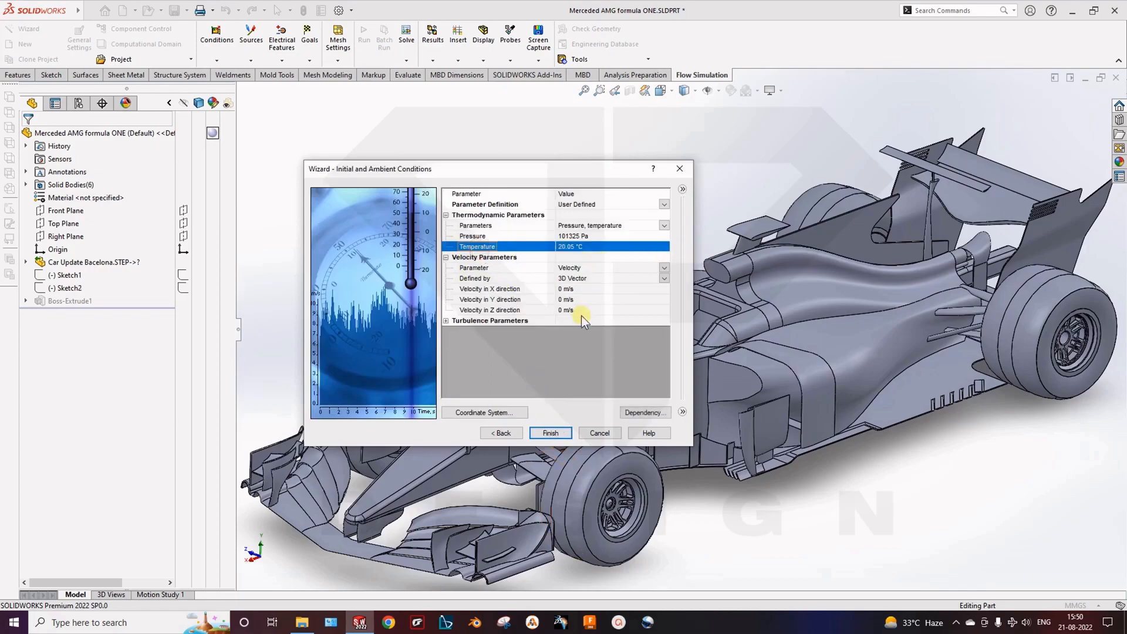
left_click(445, 320)
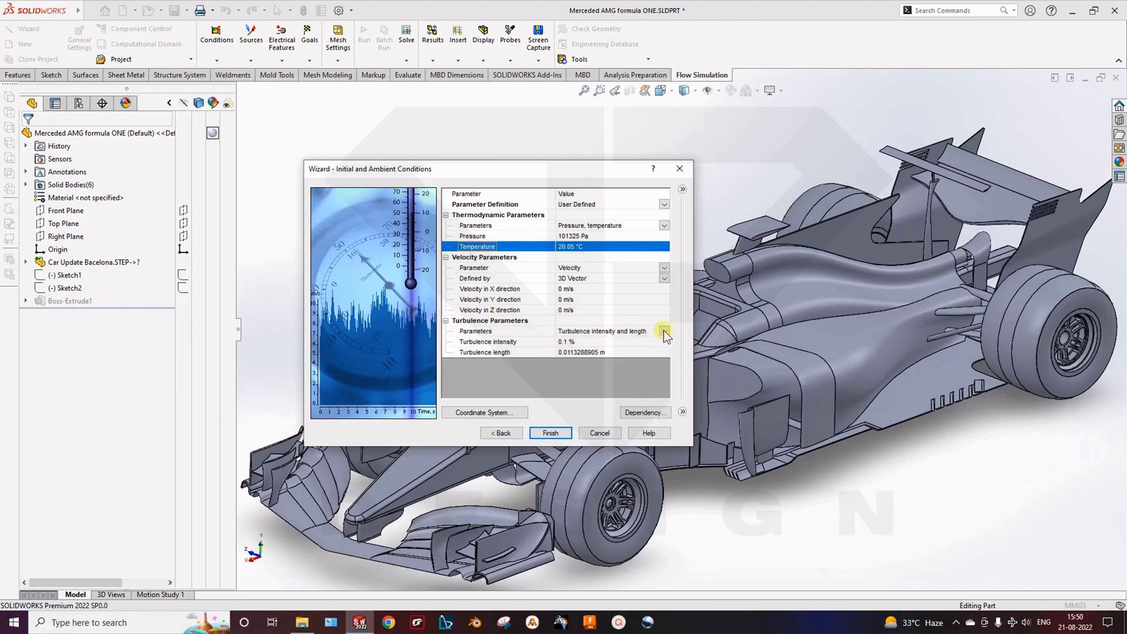
left_click(518, 354)
left_click(491, 342)
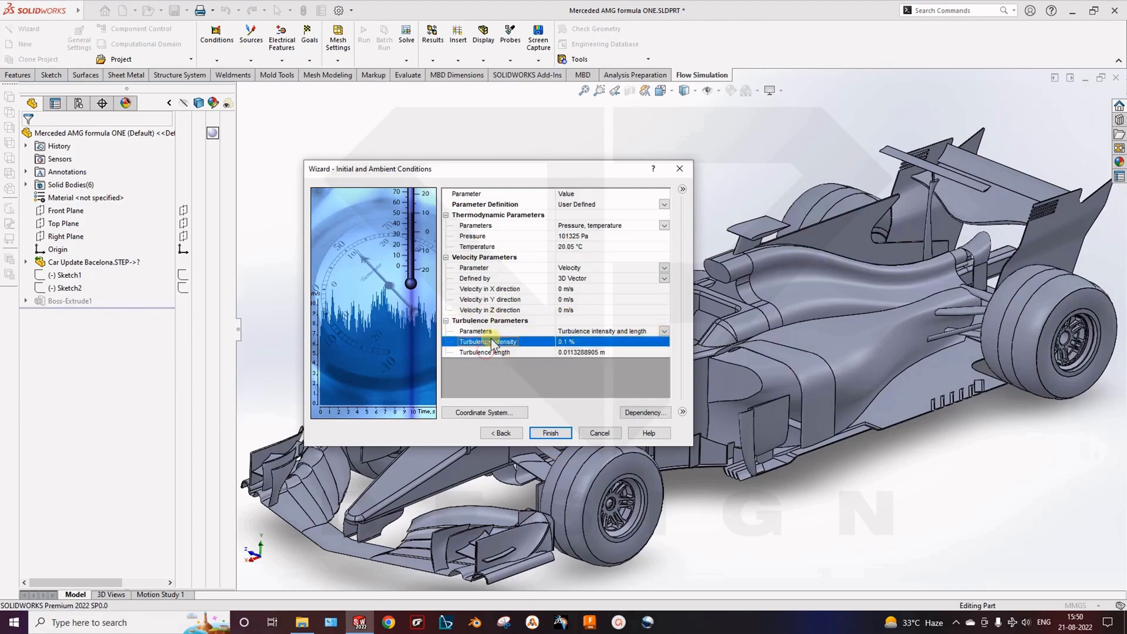
left_click(493, 351)
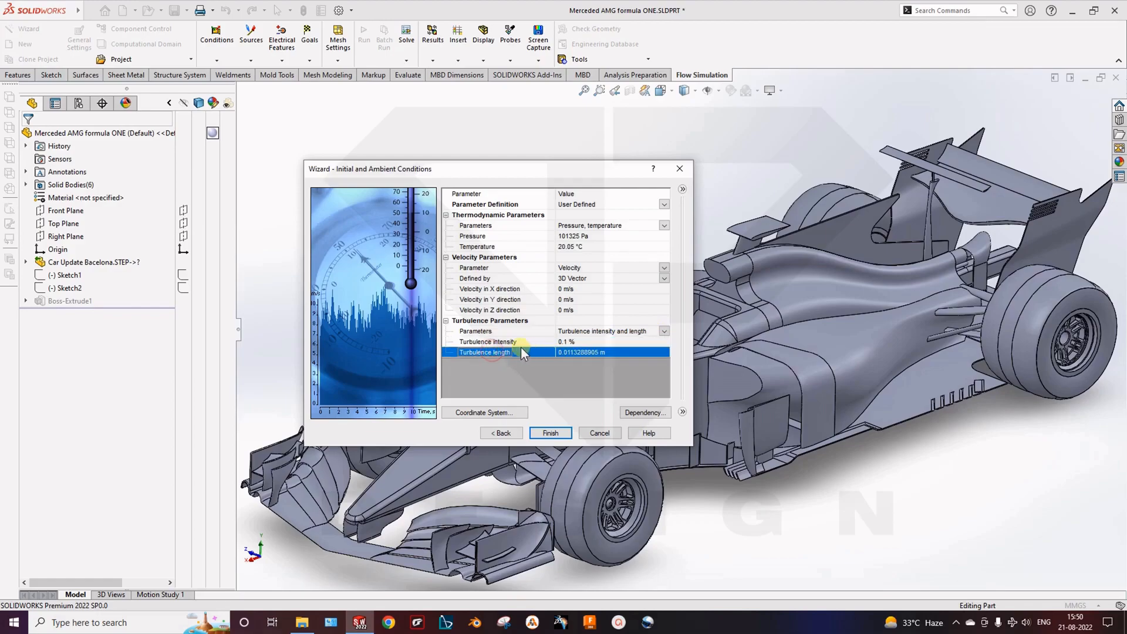
left_click(513, 341)
left_click(533, 352)
Step: Move the wizard dialog away from the car and show the model in the Back view
scroll(787, 431, "down", 2)
scroll(786, 431, "up", 3)
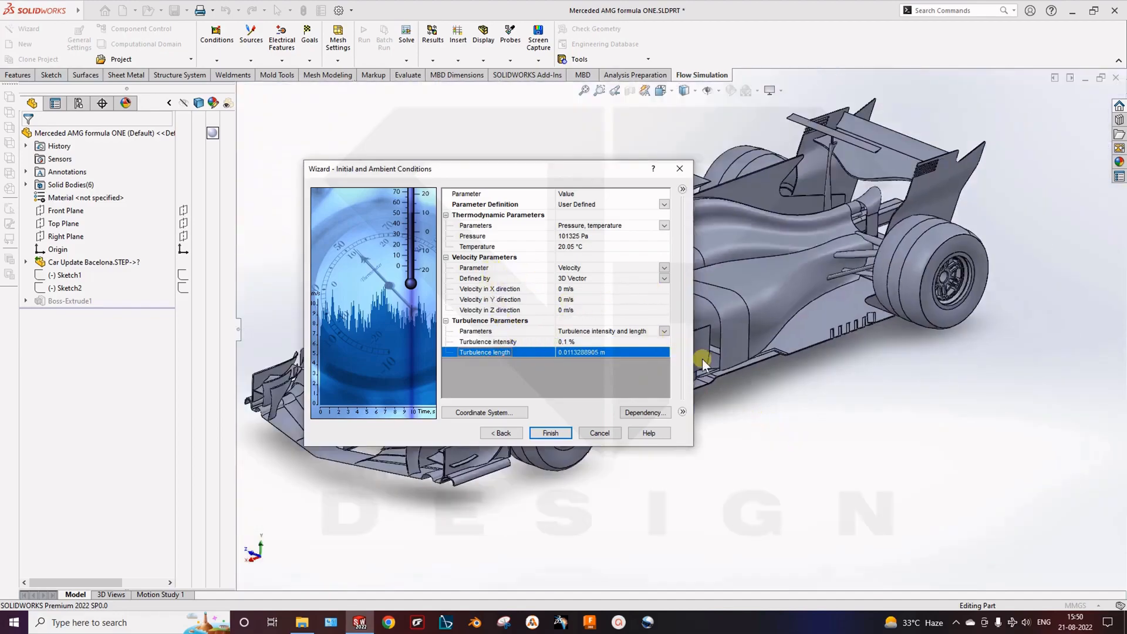
left_click_drag(506, 174, 252, 132)
middle_click_drag(617, 297, 582, 376)
key("ctrl+2")
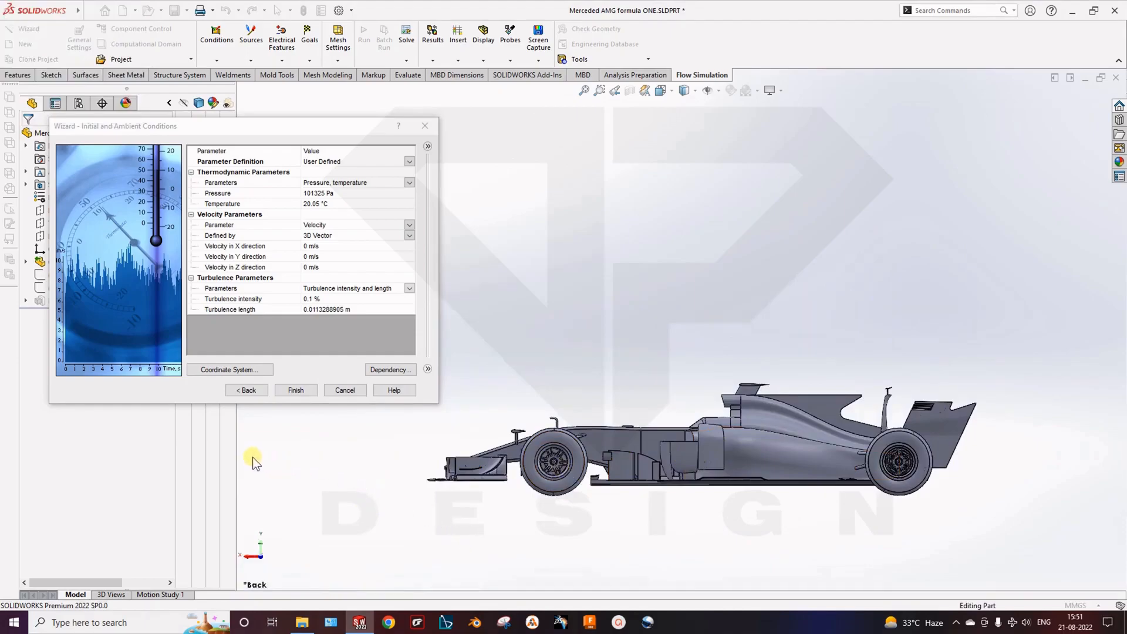
Step: Set the ambient velocity in the X direction to -100 km/h so the air flows toward the car's rear
left_click(320, 246)
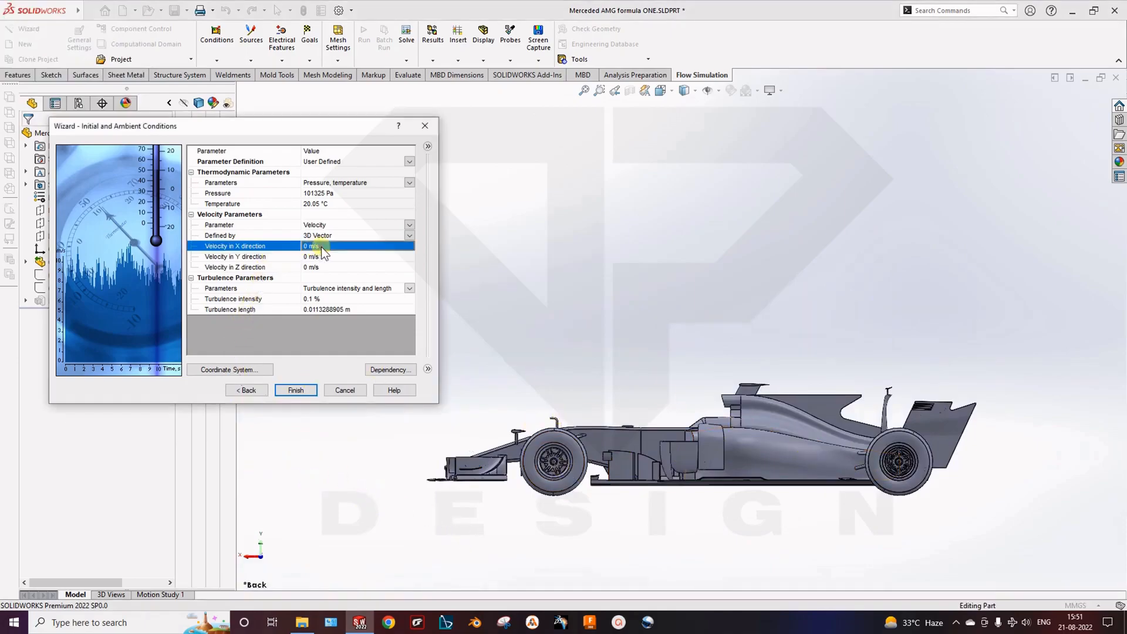
left_click(323, 248)
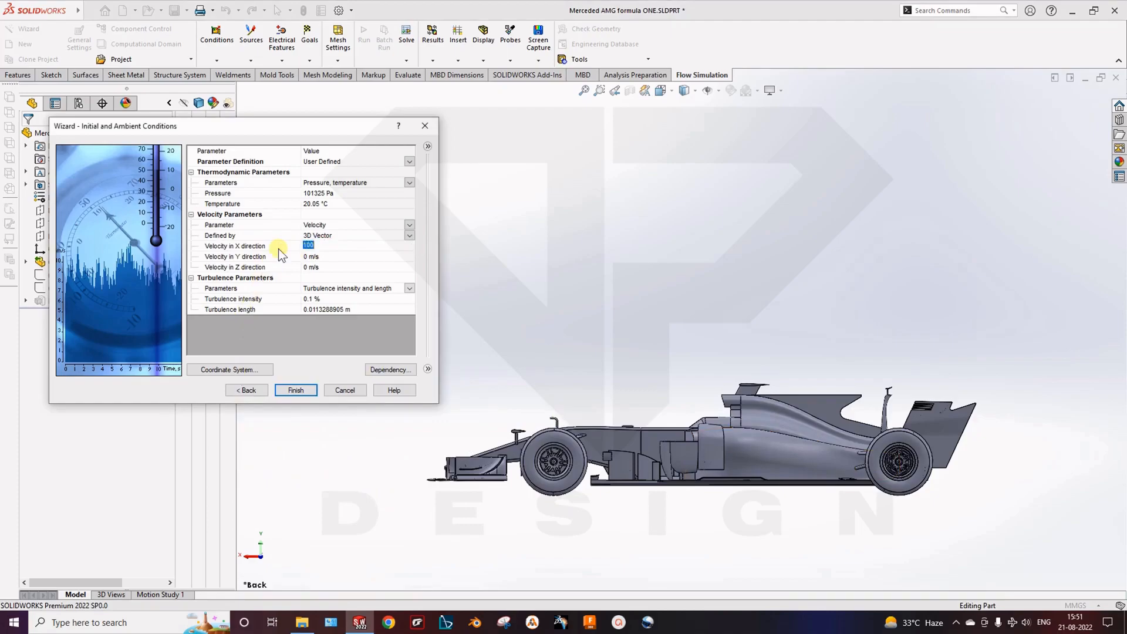
type("-100000")
key("Return")
left_click(324, 249)
type("-100km/h")
key("Return")
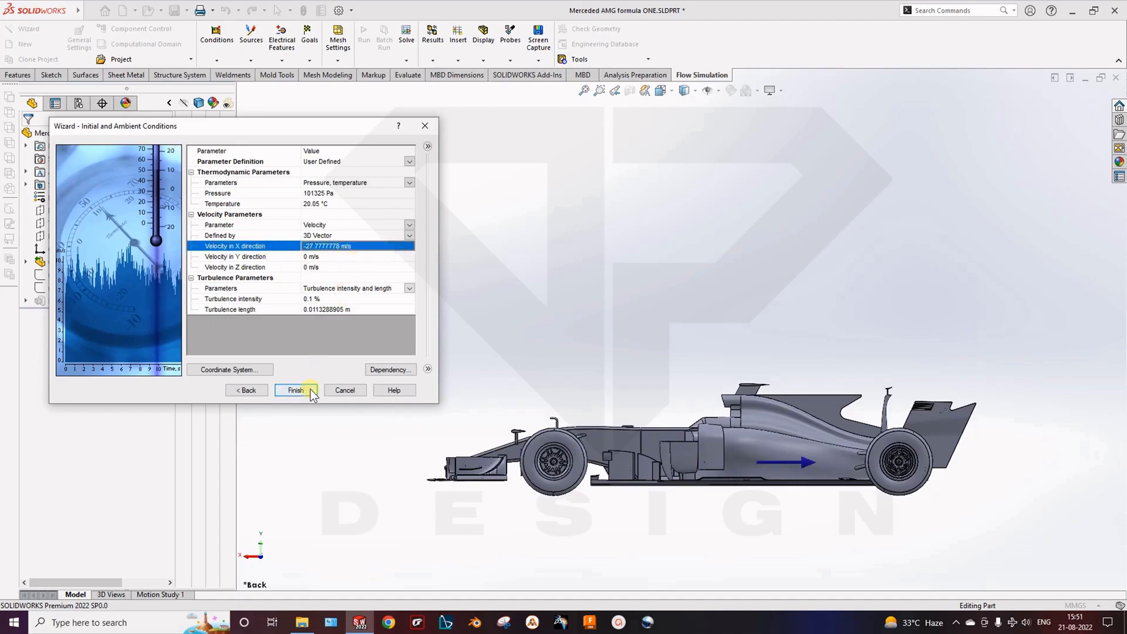
Step: Keep the default ambient pressure, temperature and turbulence values and finish the wizard to create the project
left_click(317, 213)
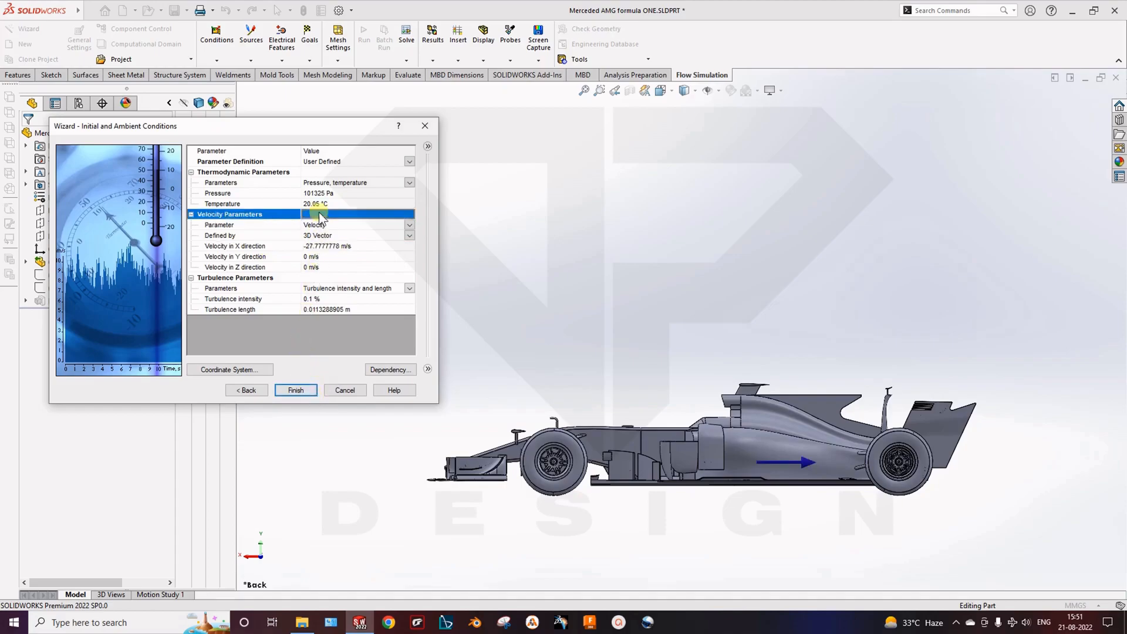
left_click(263, 205)
left_click(226, 193)
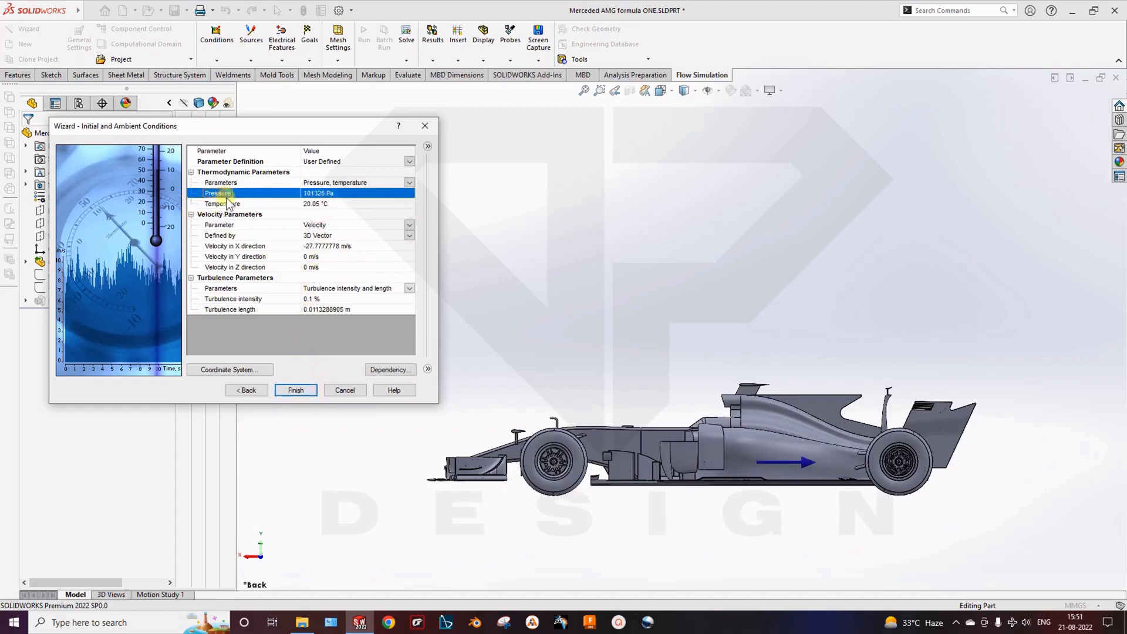
left_click(230, 204)
left_click(316, 204)
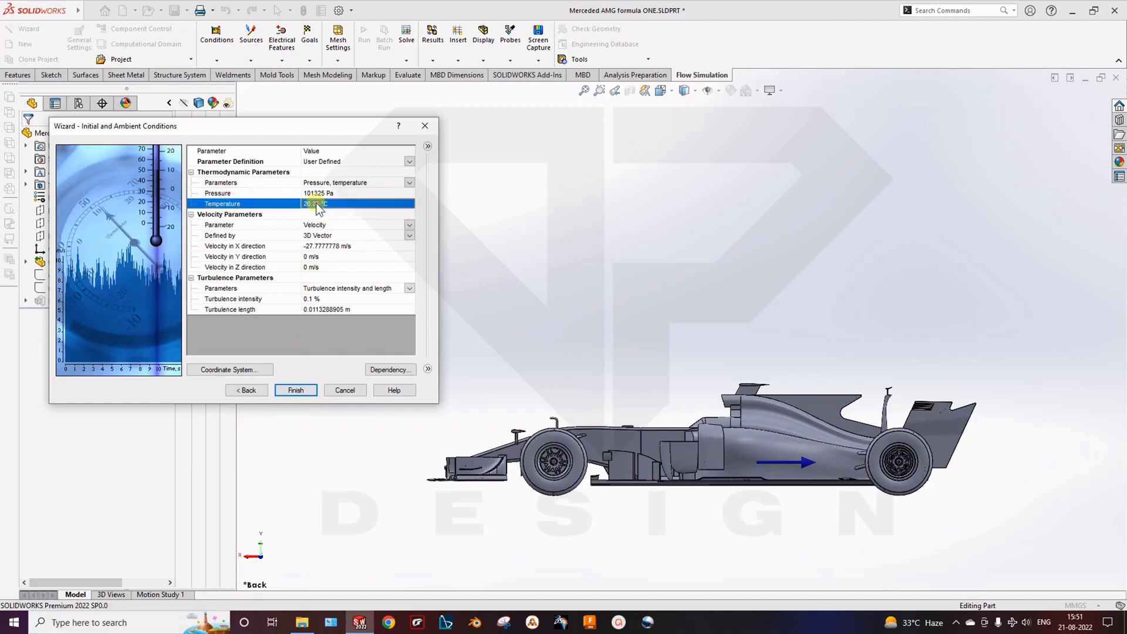
left_click(333, 203)
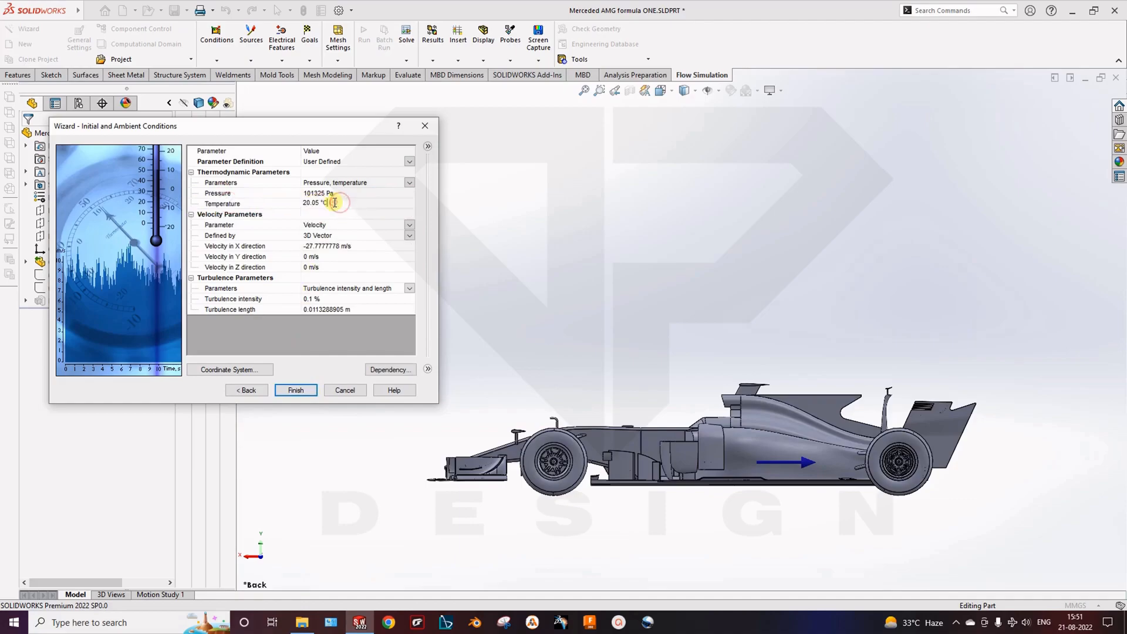
left_click(346, 224)
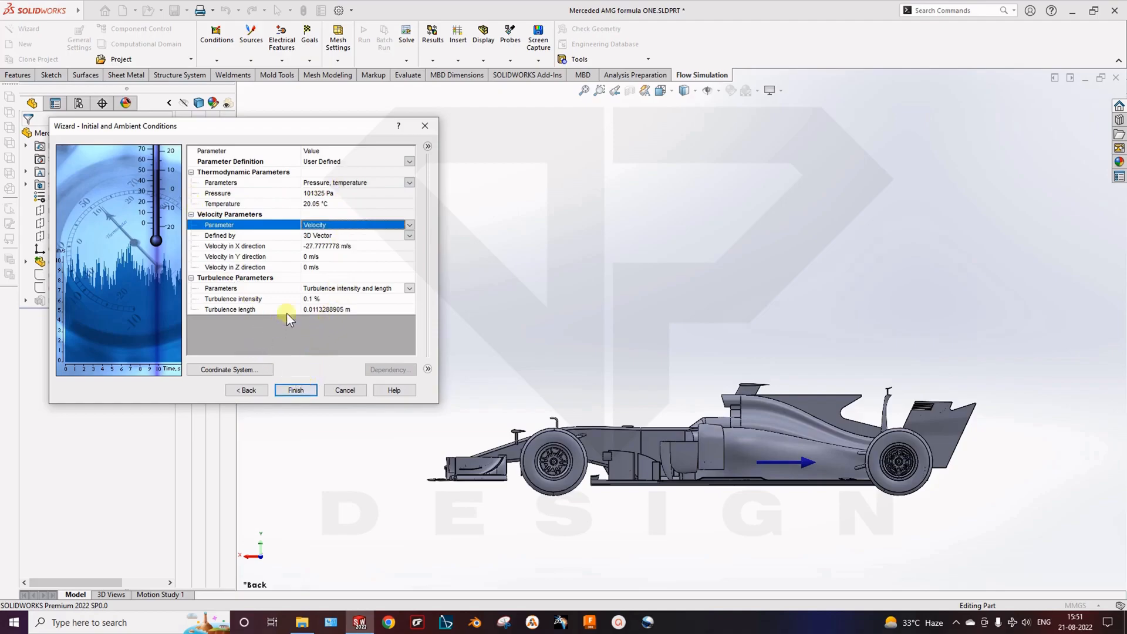
left_click(303, 387)
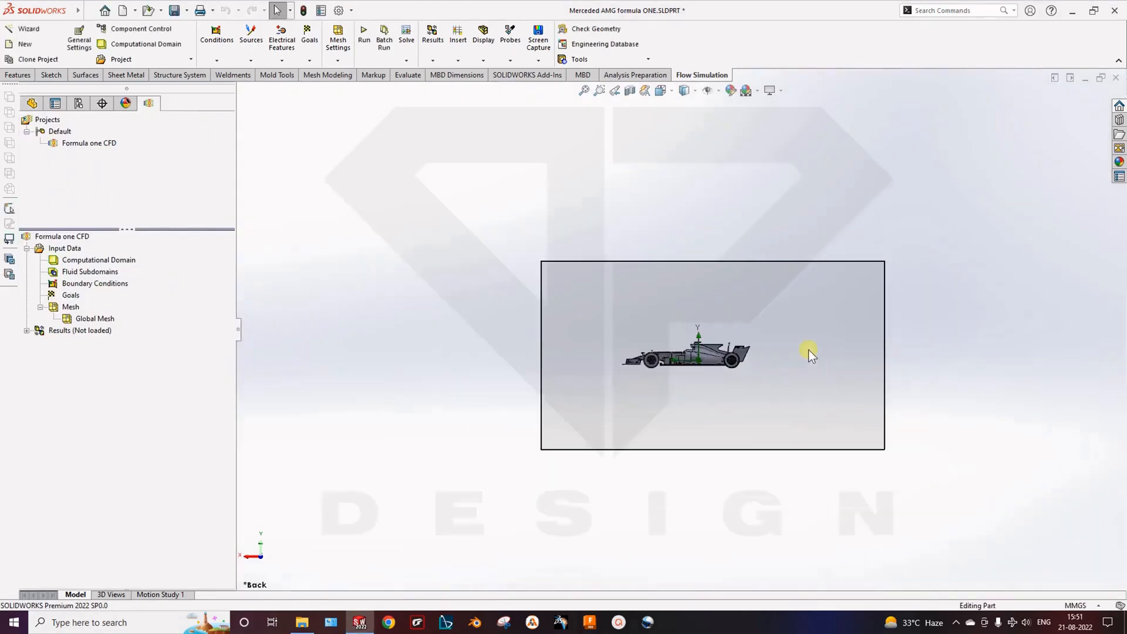
Step: Stretch the computational domain far behind the car, to an X min beyond -19 m
middle_click_drag(793, 356, 655, 365, "ctrl")
left_click(125, 261)
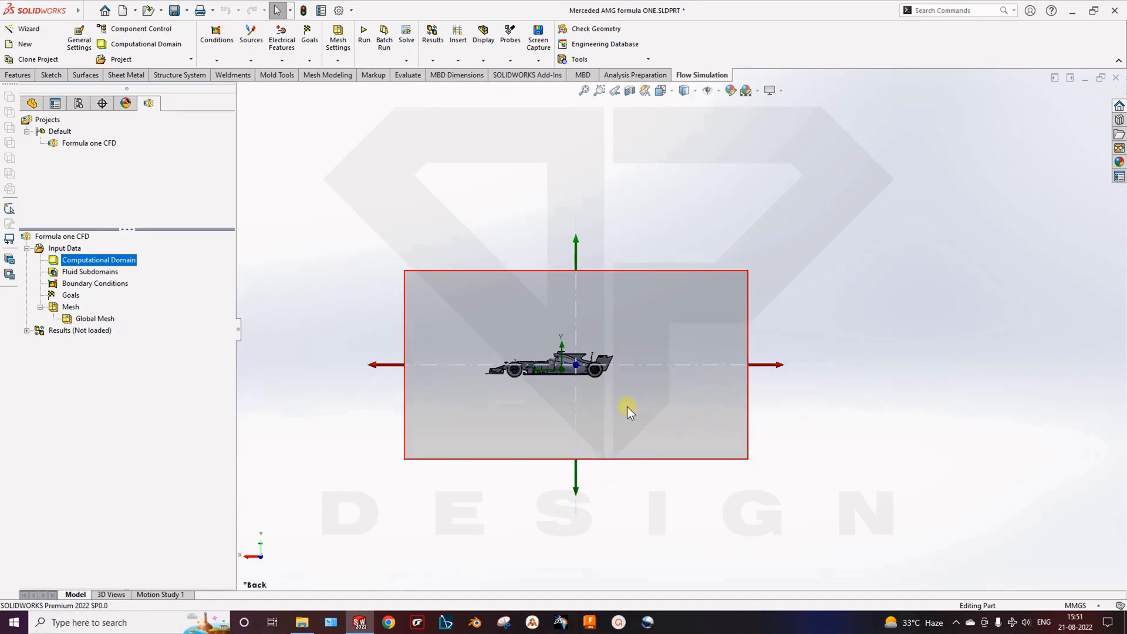
left_click_drag(780, 366, 1047, 363)
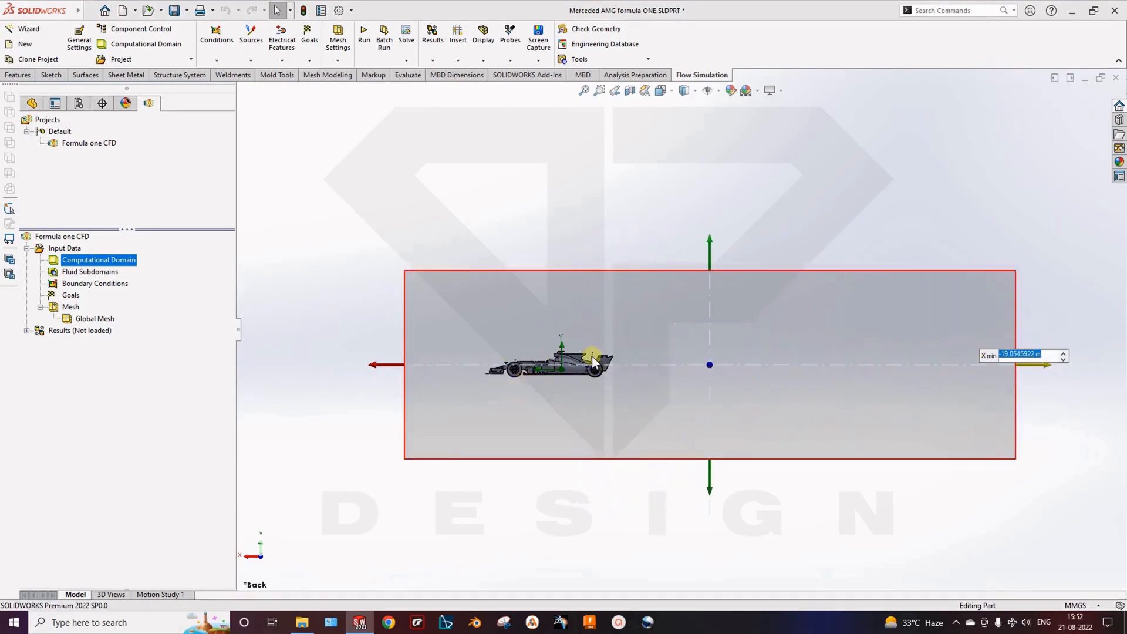
left_click(1044, 409)
left_click_drag(1048, 366, 1070, 368)
Step: Raise the computational domain's floor to just below the wheels, at a Y min of about -0.6 m, and check its position
left_click_drag(726, 495, 735, 416)
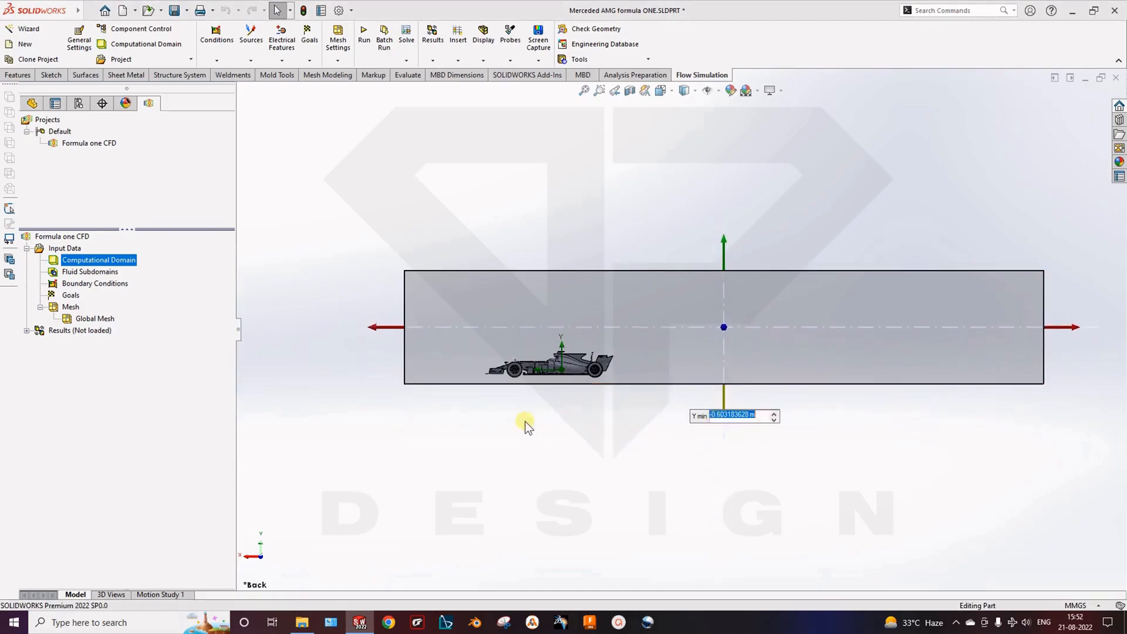
middle_click_drag(525, 420, 534, 401)
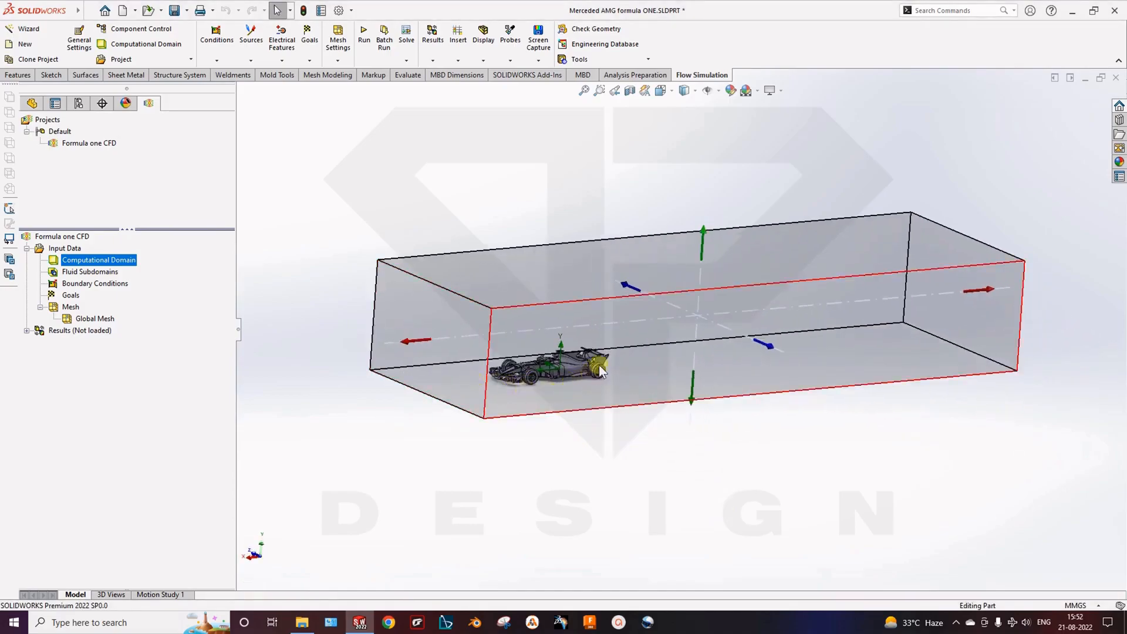
scroll(540, 416, "down", 3)
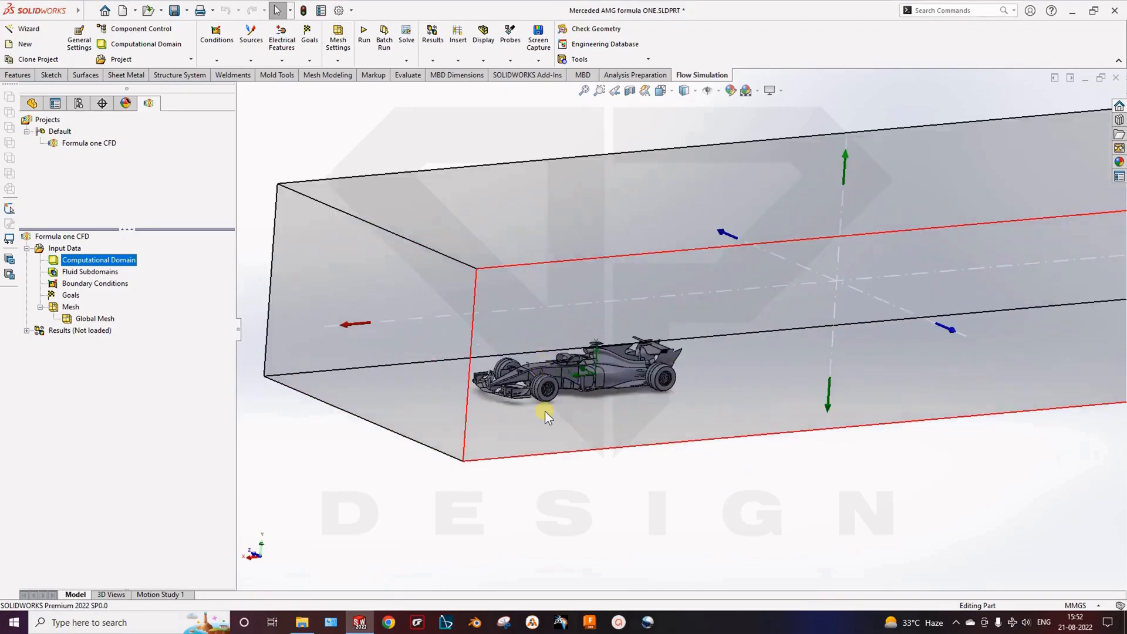
middle_click_drag(555, 408, 554, 448)
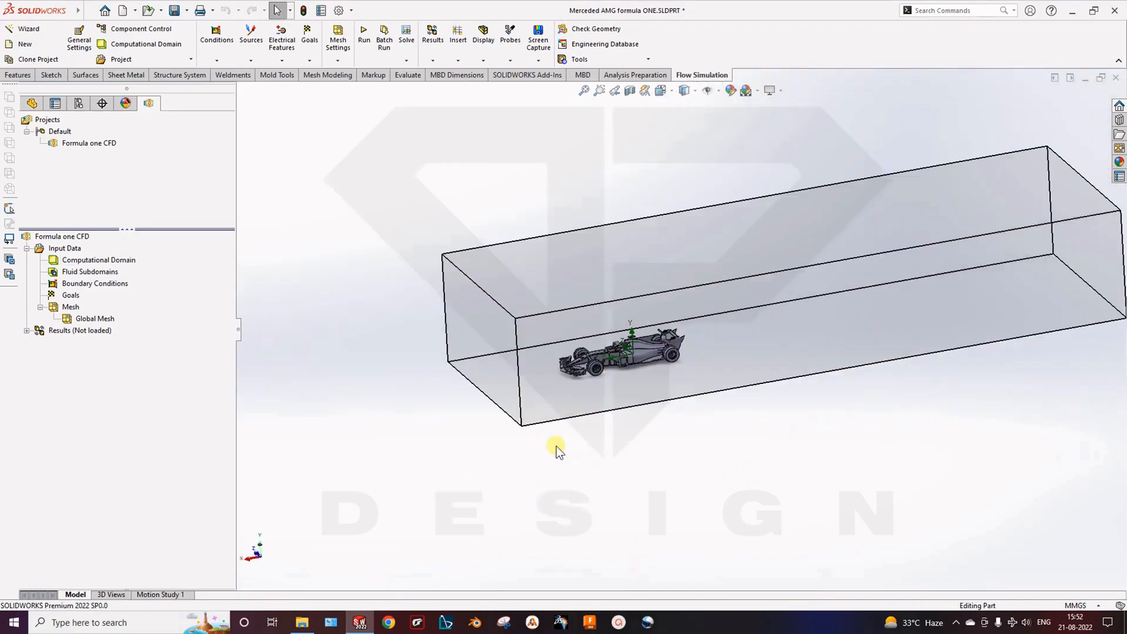
key("space")
left_click(517, 402)
scroll(572, 427, "up", 5)
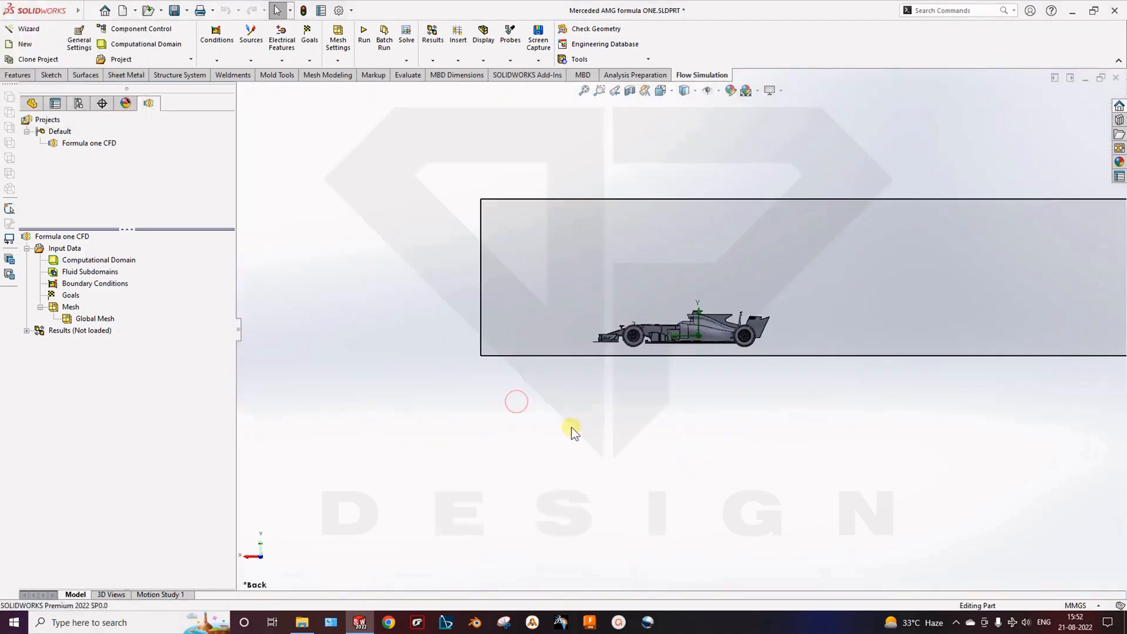
middle_click_drag(635, 283, 443, 370, "ctrl")
middle_click_drag(502, 425, 520, 428)
Step: In the Right view, narrow both sides of the computational domain around the car, with a Z min of about -2.77 m
left_click(82, 260)
middle_click_drag(575, 400, 624, 424)
key("space")
left_click(473, 488)
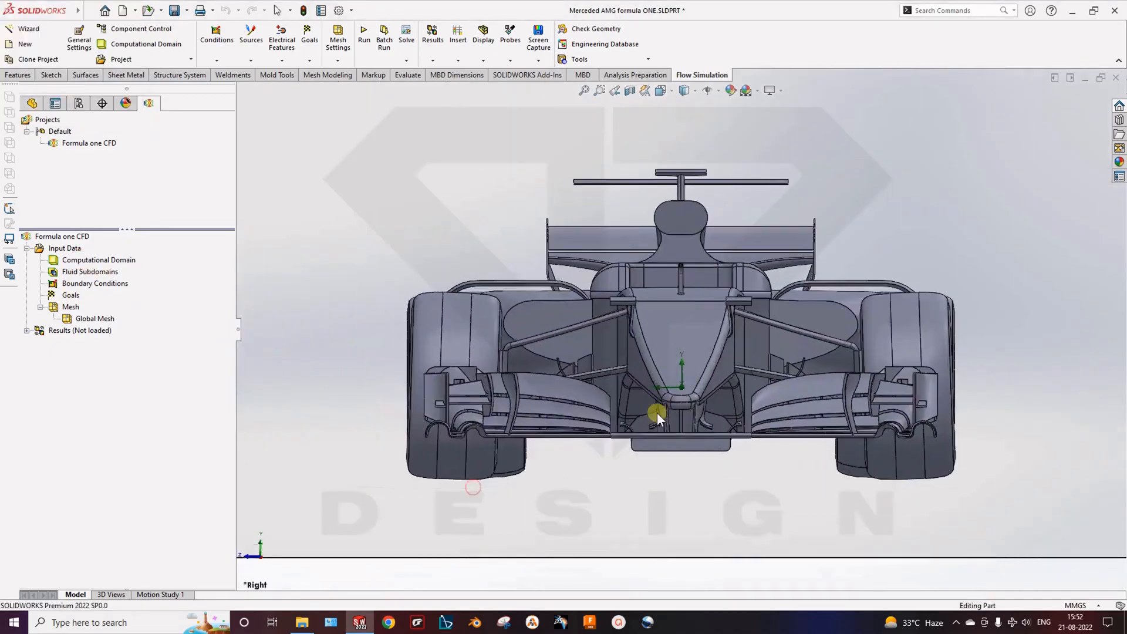
scroll(657, 416, "up", 9)
middle_click_drag(744, 278, 731, 346, "ctrl")
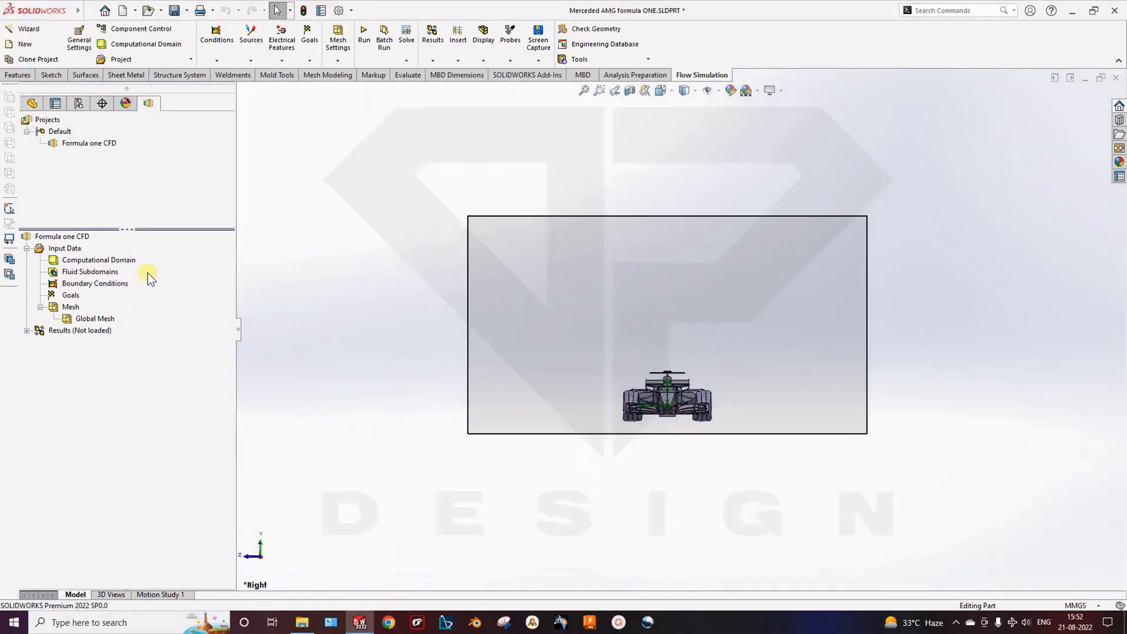
left_click(121, 260)
left_click_drag(440, 326, 514, 329)
left_click_drag(904, 327, 827, 329)
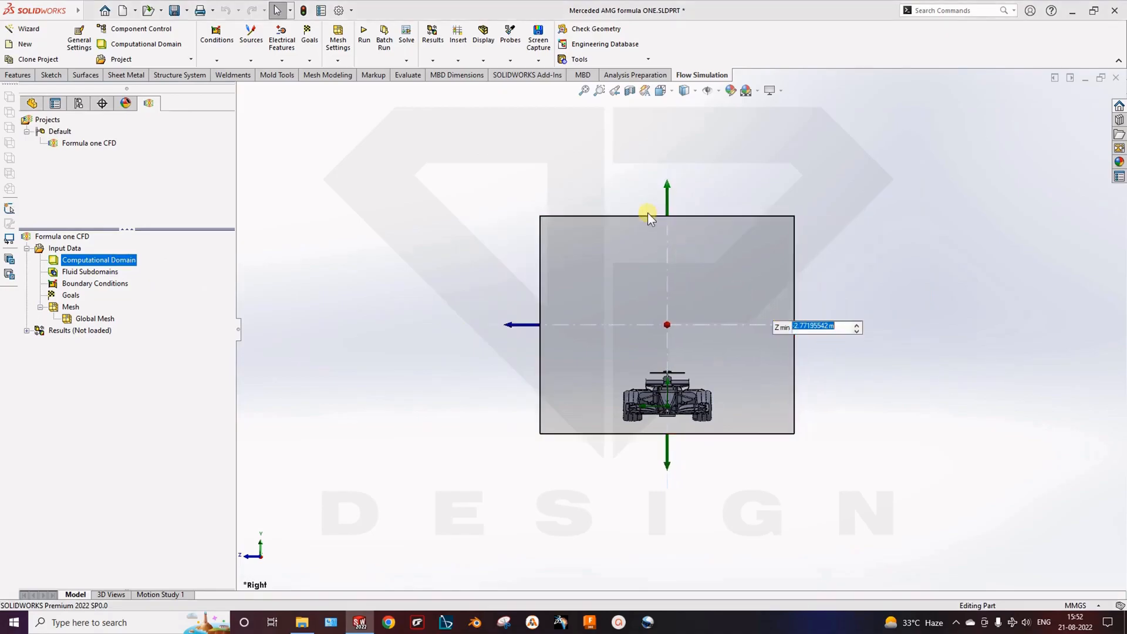
Step: Lower the computational domain's ceiling closer to the car and inspect the reduced domain around the model
left_click_drag(666, 186, 663, 264)
left_click(868, 390)
middle_click_drag(868, 390, 629, 414)
middle_click_drag(726, 427, 686, 394)
middle_click_drag(570, 367, 647, 389, "ctrl")
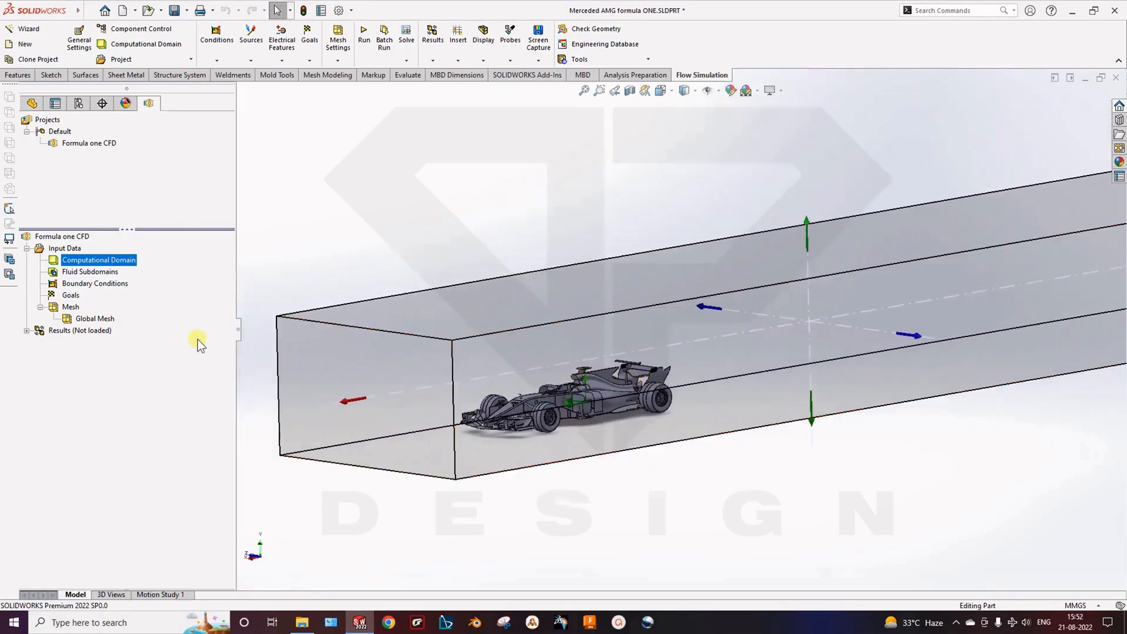
left_click_drag(239, 332, 205, 329)
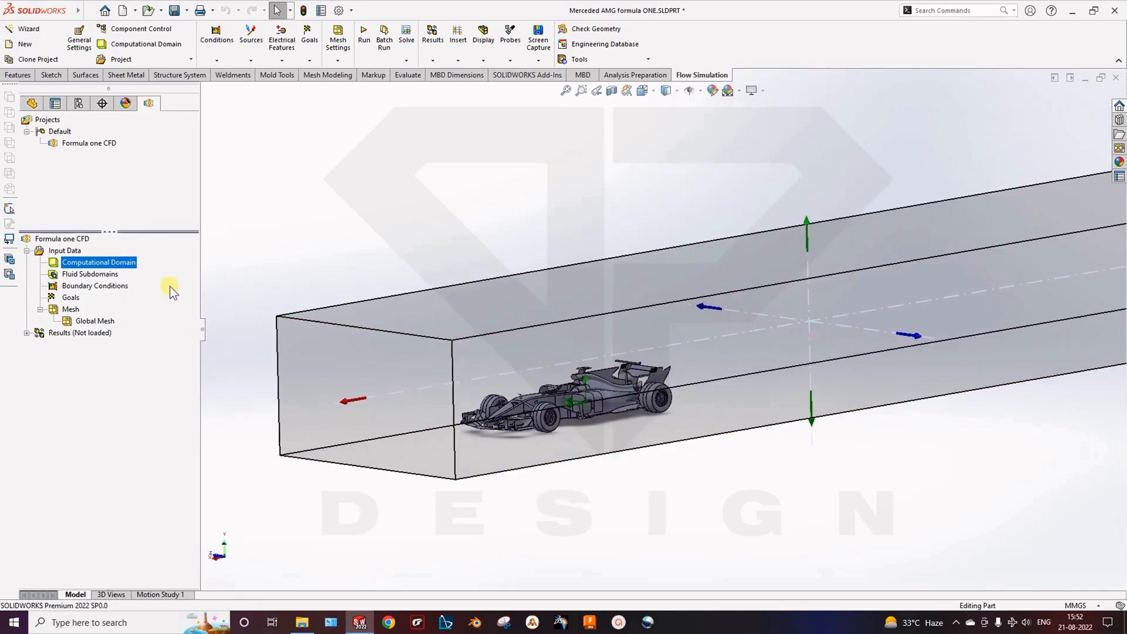
left_click(170, 301)
middle_click_drag(432, 302, 453, 319)
middle_click_drag(504, 370, 506, 508)
middle_click_drag(712, 261, 476, 350)
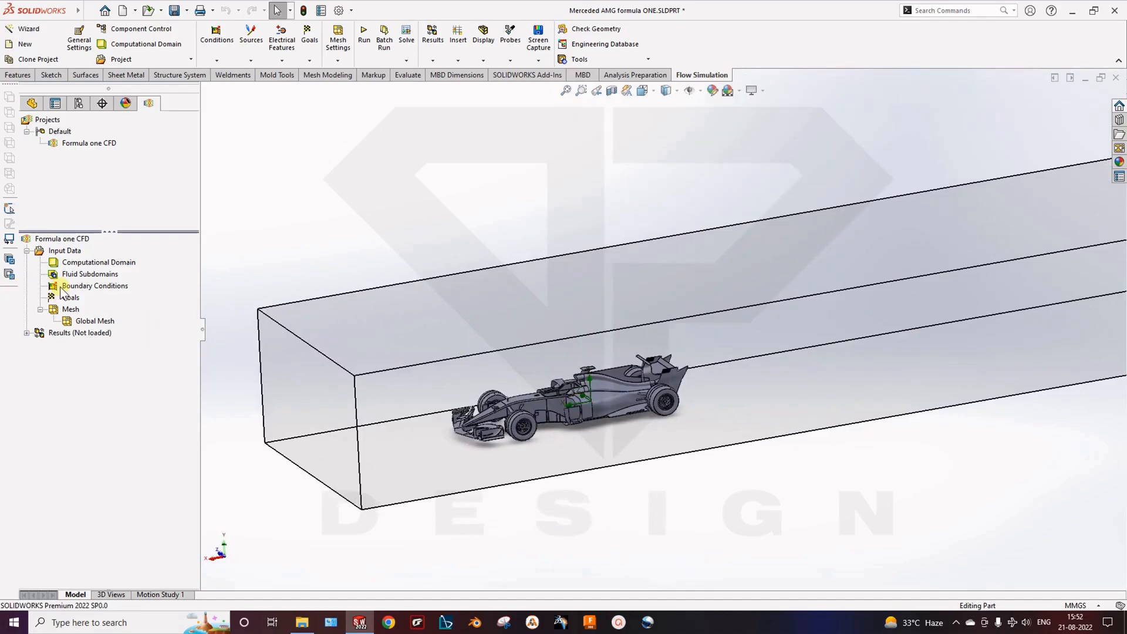
scroll(437, 434, "down", 5)
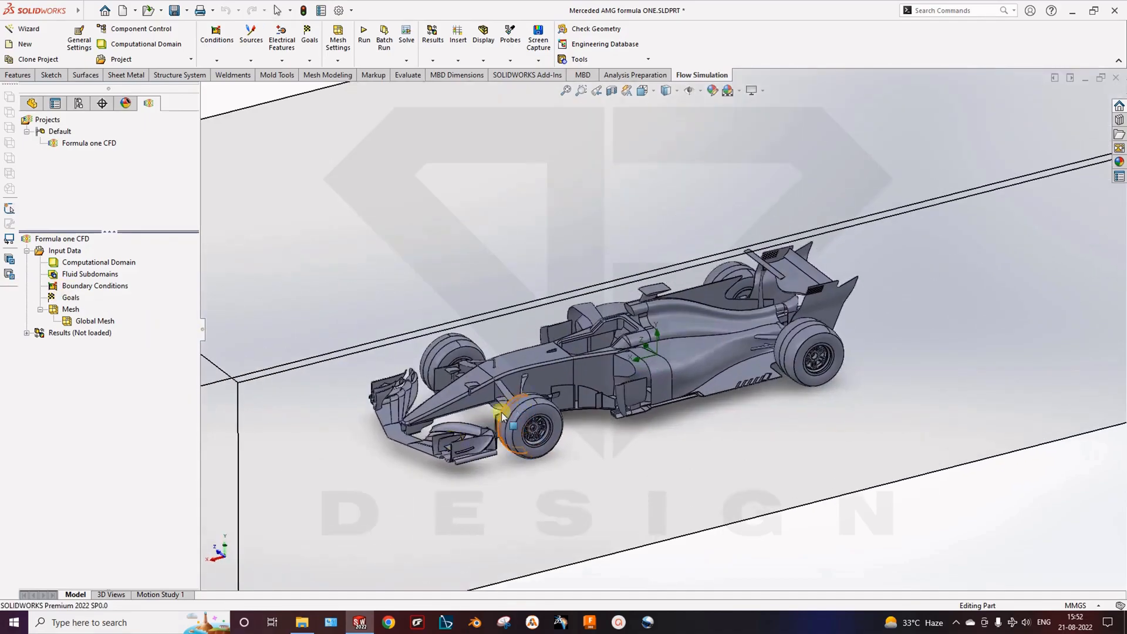
right_click(72, 287)
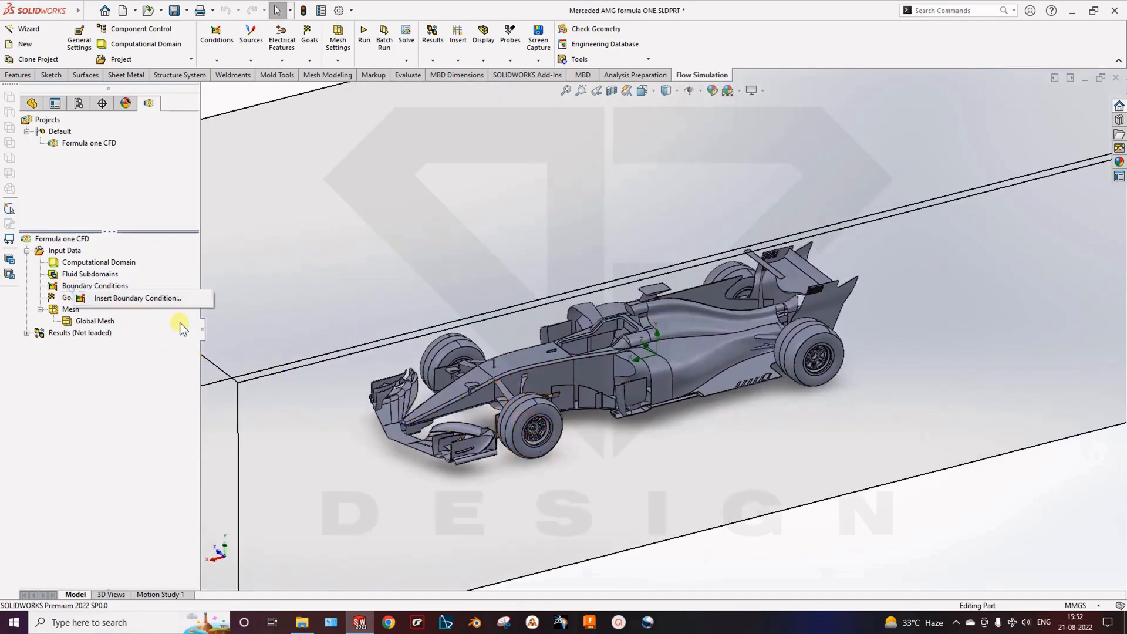
left_click(140, 305)
left_click(80, 281)
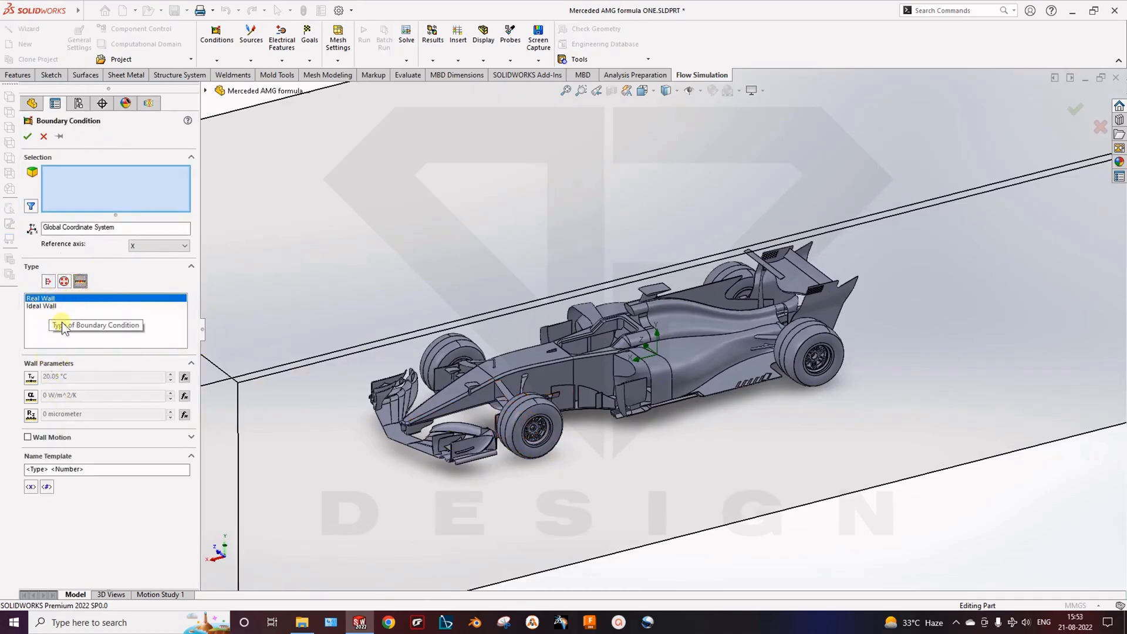
left_click(27, 436)
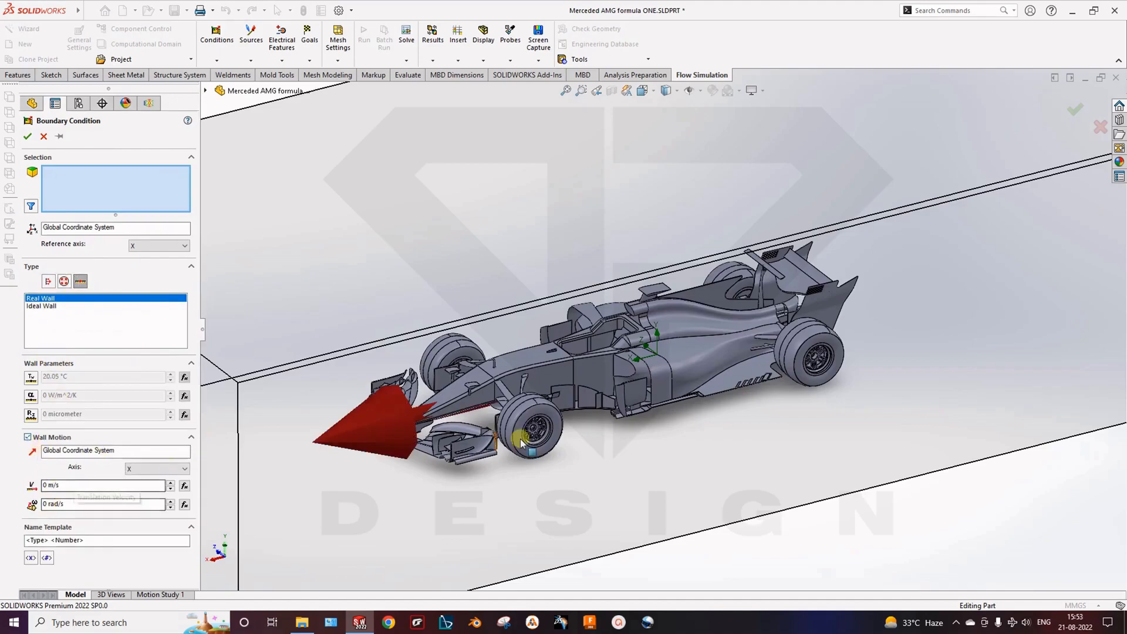
left_click(524, 407)
left_click(522, 404)
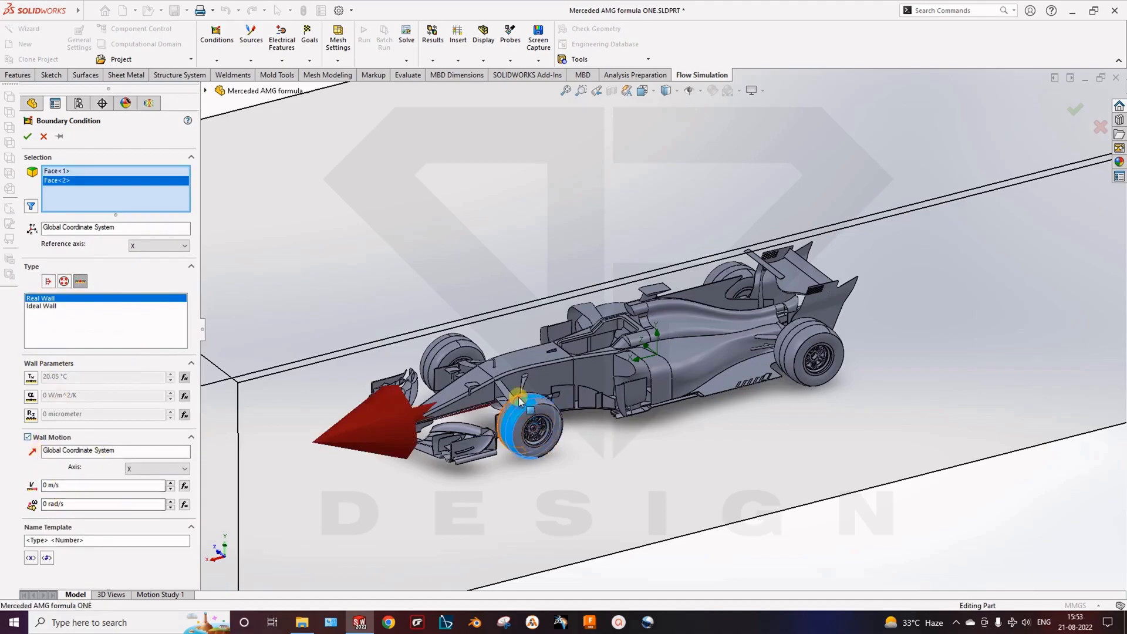
left_click(521, 402)
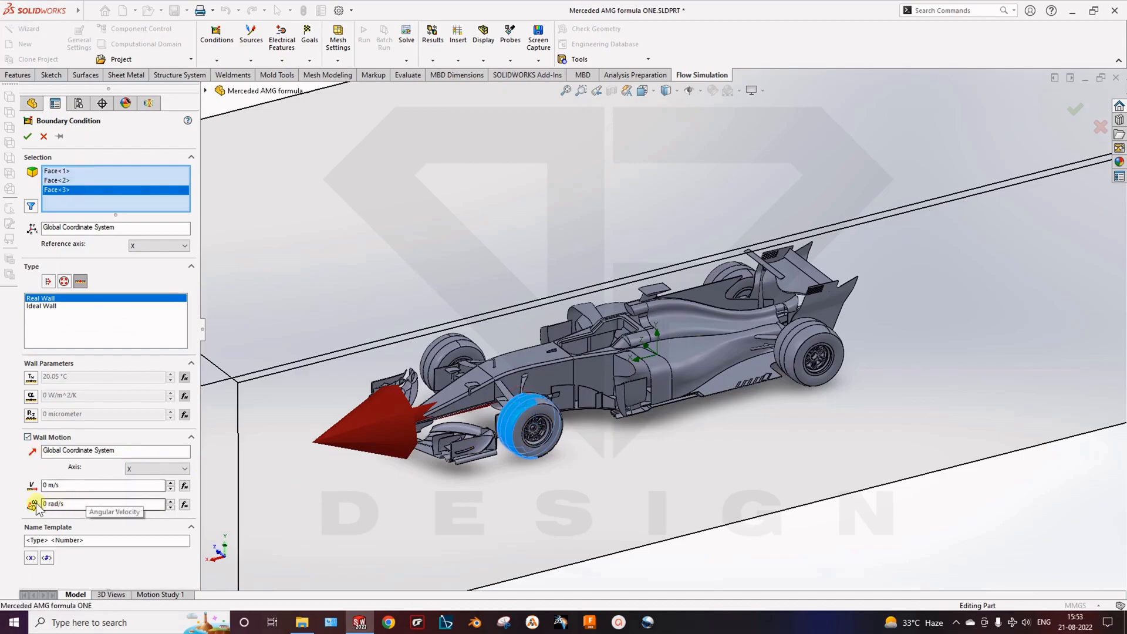
left_click_drag(63, 487, 22, 486)
left_click(97, 504)
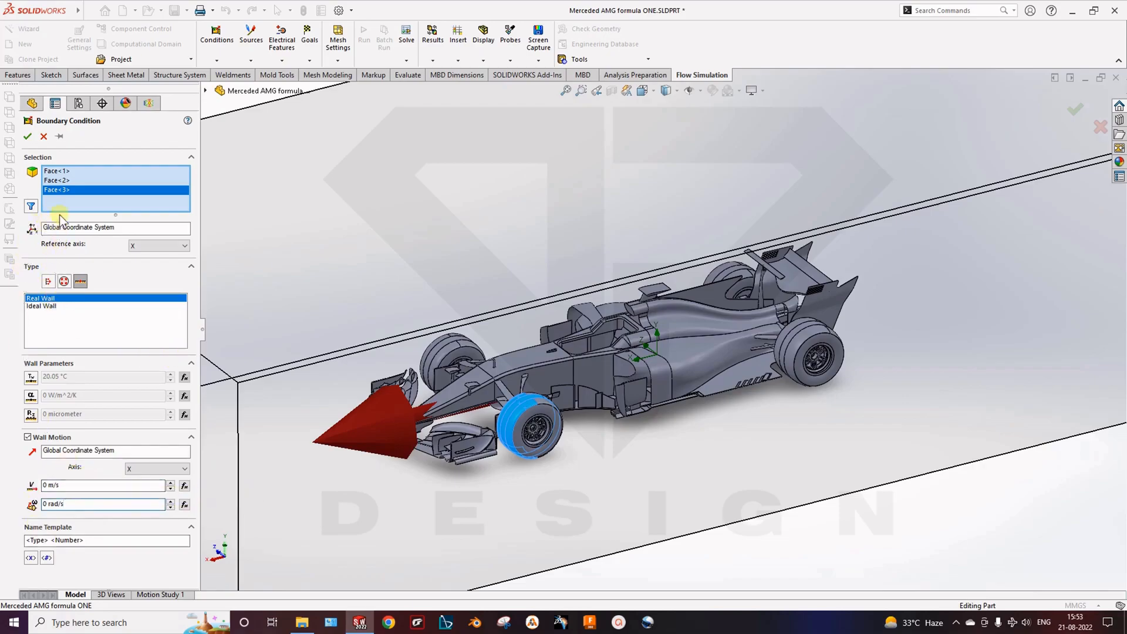
left_click(43, 136)
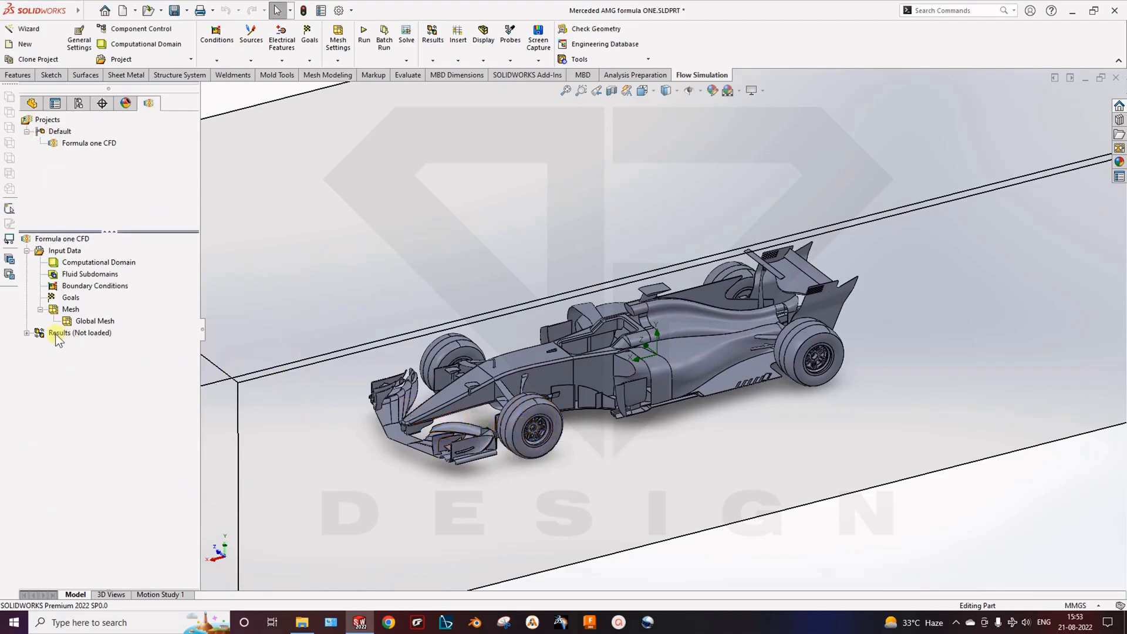
Step: Insert global goals for Normal Force (X) and Normal Force (Y)
right_click(74, 301)
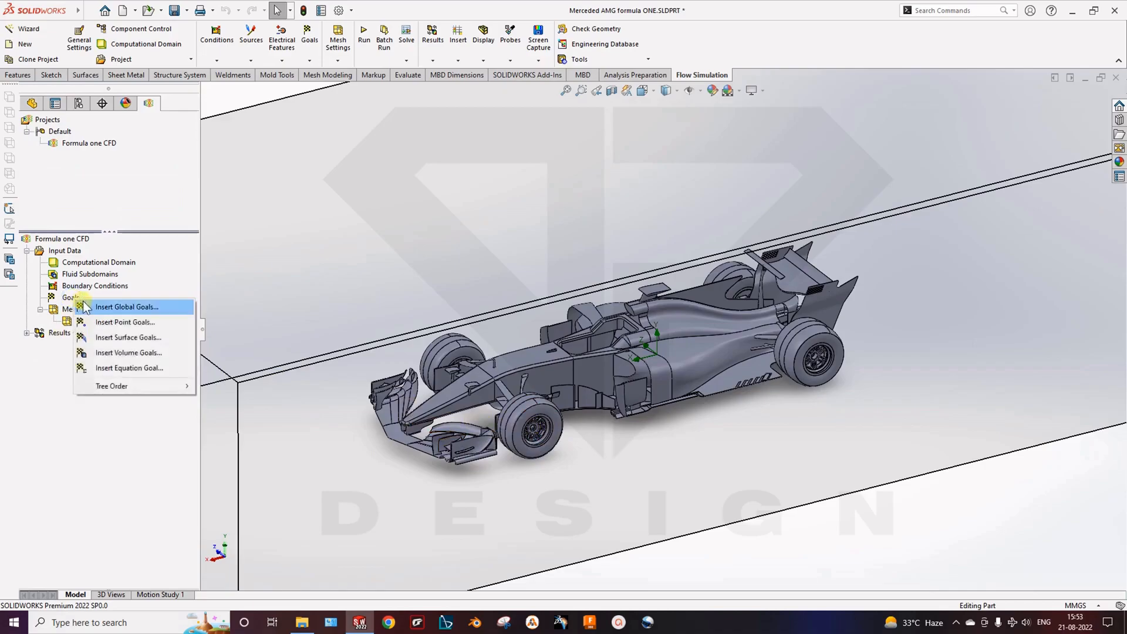
left_click(126, 307)
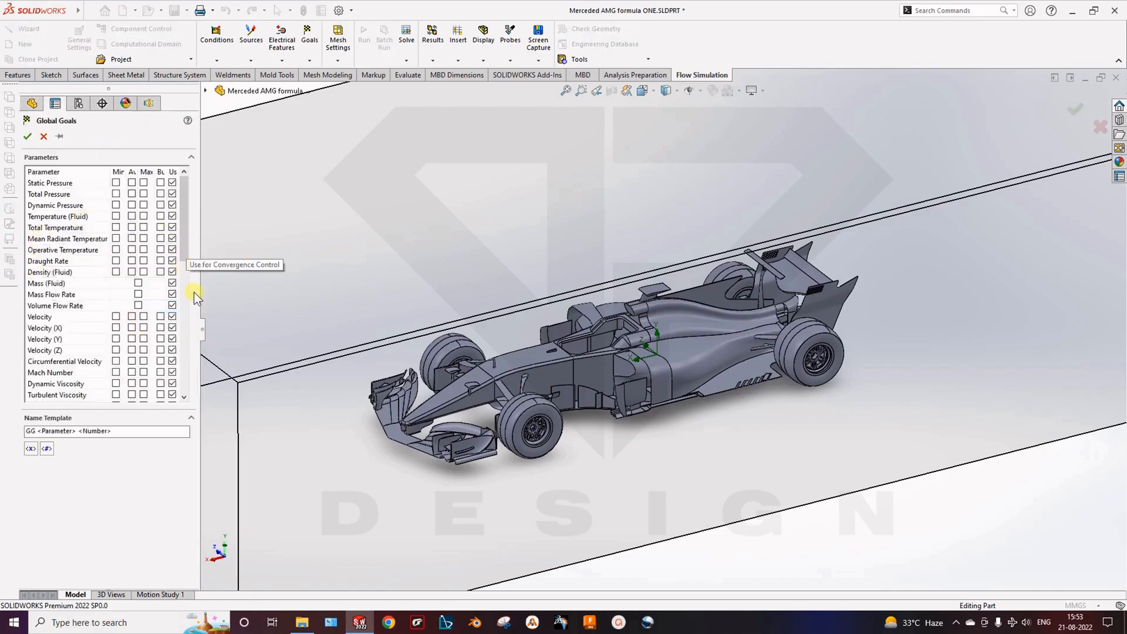
left_click_drag(203, 322, 357, 328)
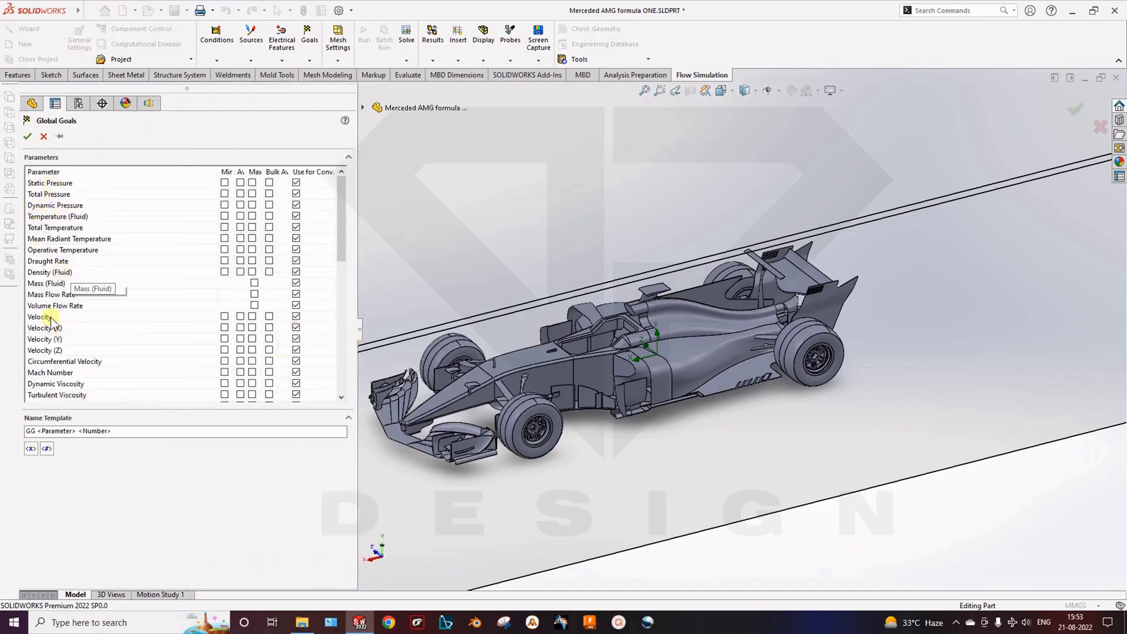
scroll(52, 351, "down", 4)
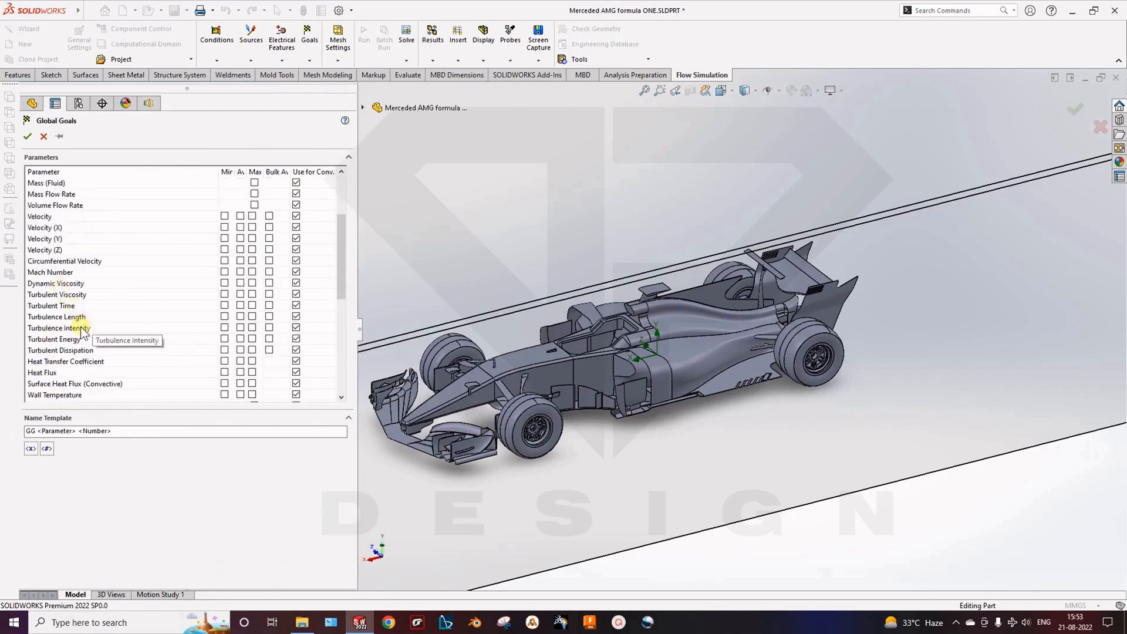
scroll(59, 341, "down", 3)
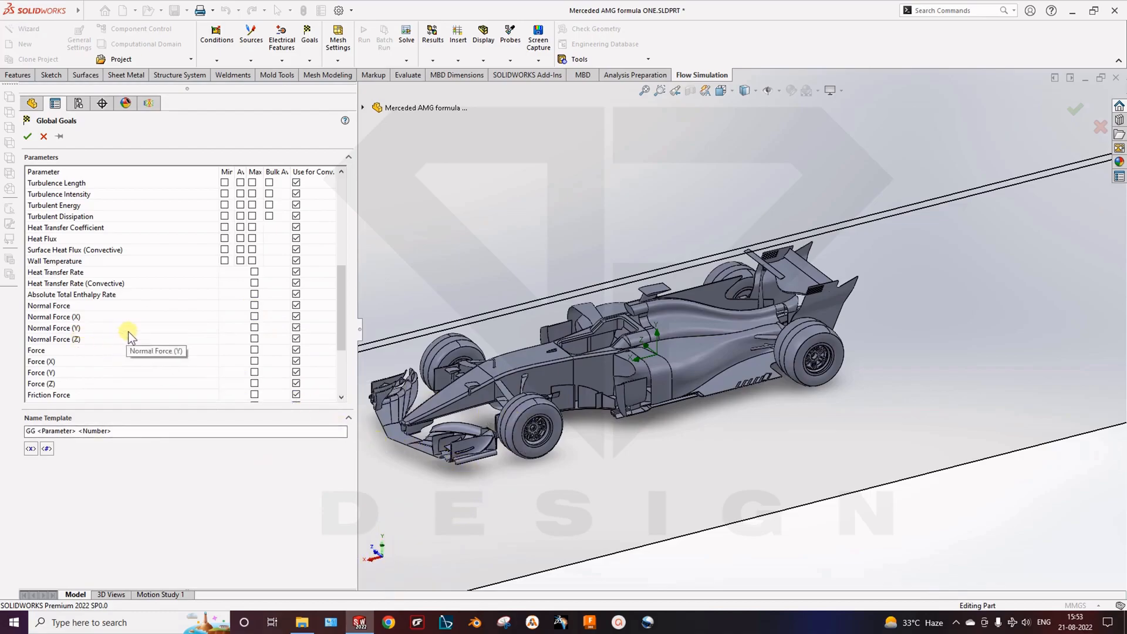
left_click(254, 316)
left_click(254, 327)
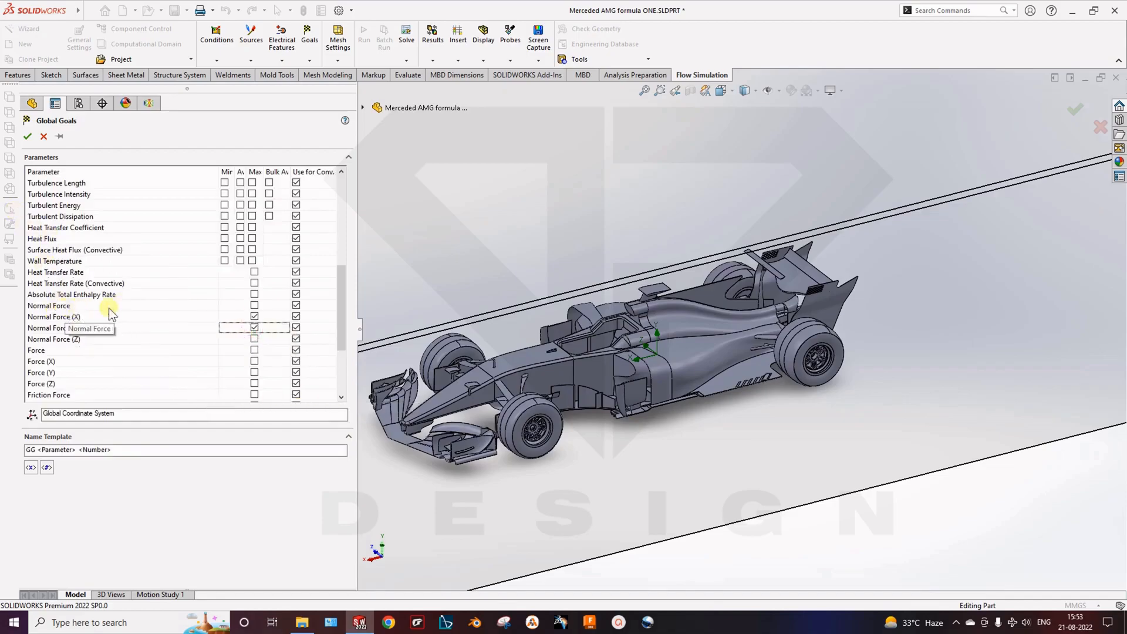
left_click(27, 137)
right_click(68, 303)
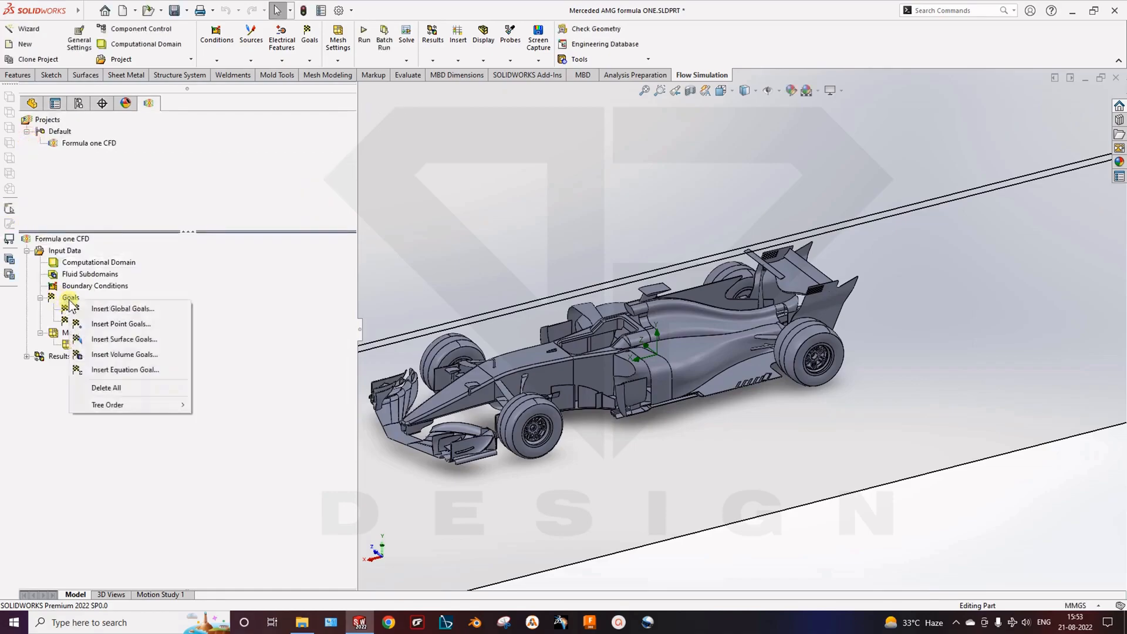
left_click(99, 371)
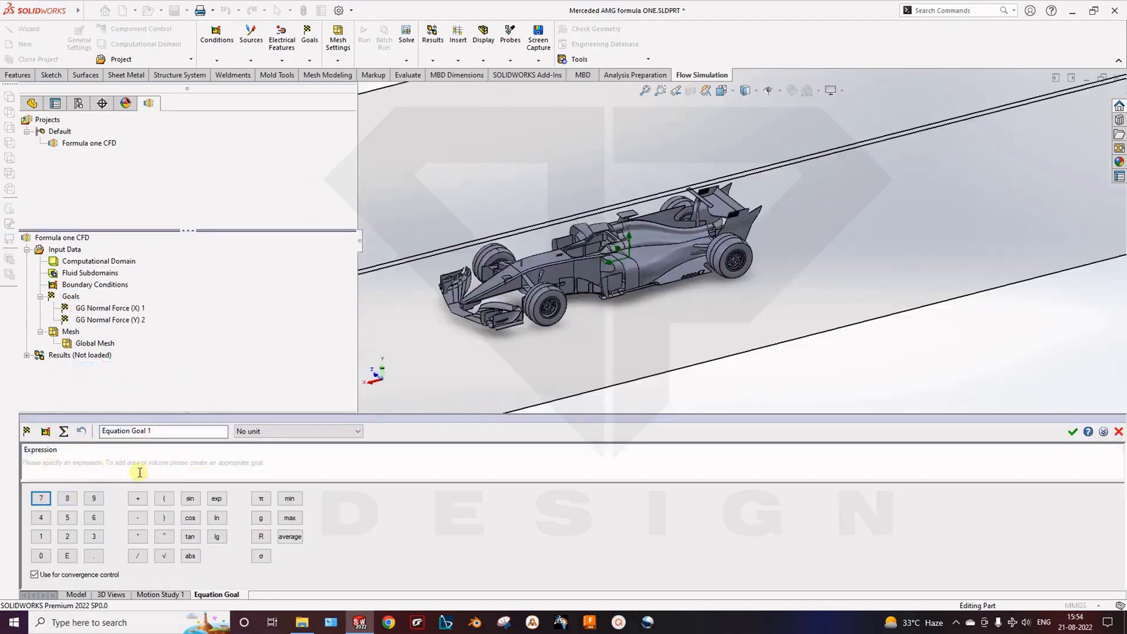
left_click(1119, 431)
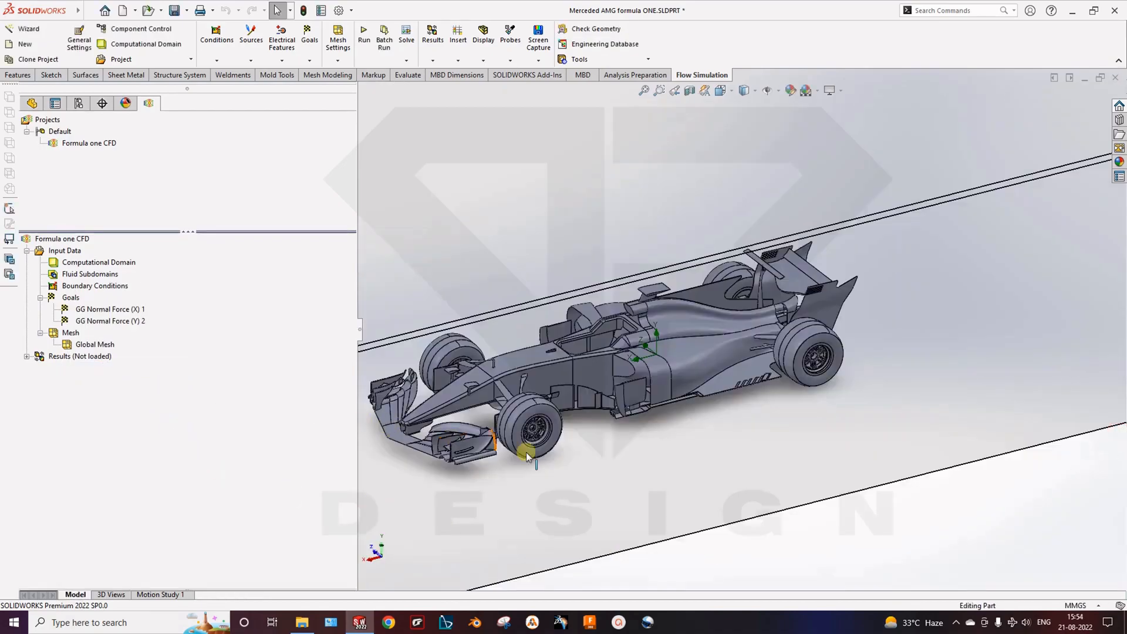
Step: Show the basic mesh and examine its grid around the car and across the computational domain
scroll(528, 408, "up", 5)
scroll(540, 440, "down", 3)
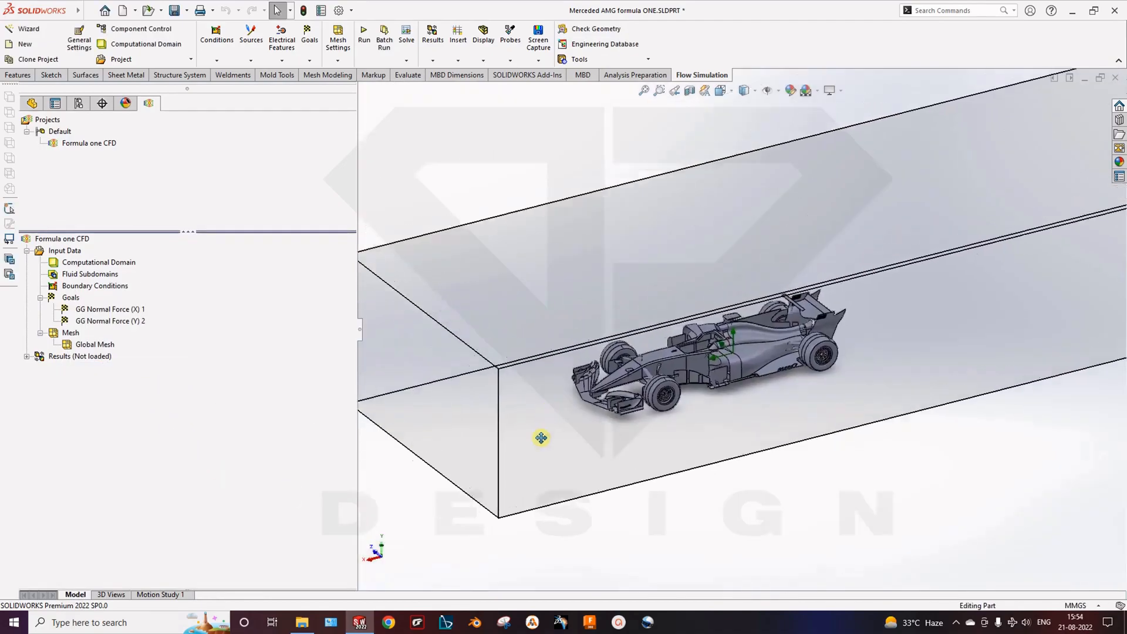
right_click(68, 338)
left_click(249, 434)
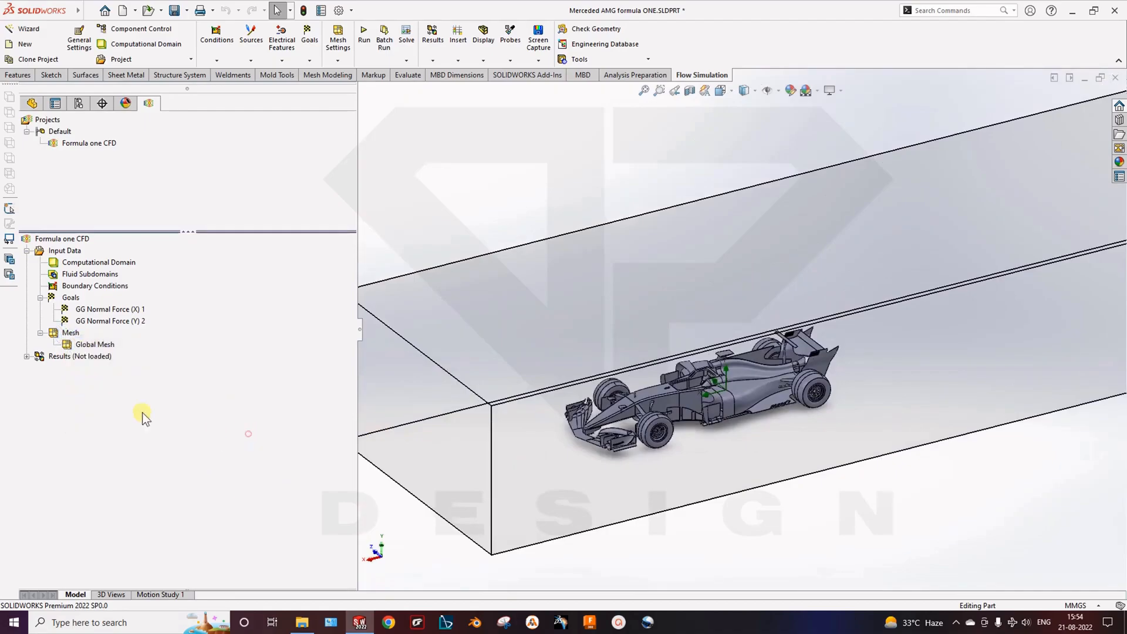
right_click(73, 338)
left_click(117, 370)
middle_click_drag(671, 466, 672, 488)
scroll(723, 332, "up", 2)
scroll(722, 336, "down", 7)
mouse_move(688, 410)
middle_mouse_down("ctrl")
mouse_move(700, 407)
mouse_move(696, 416)
middle_mouse_up("ctrl")
scroll(700, 396, "down", 1)
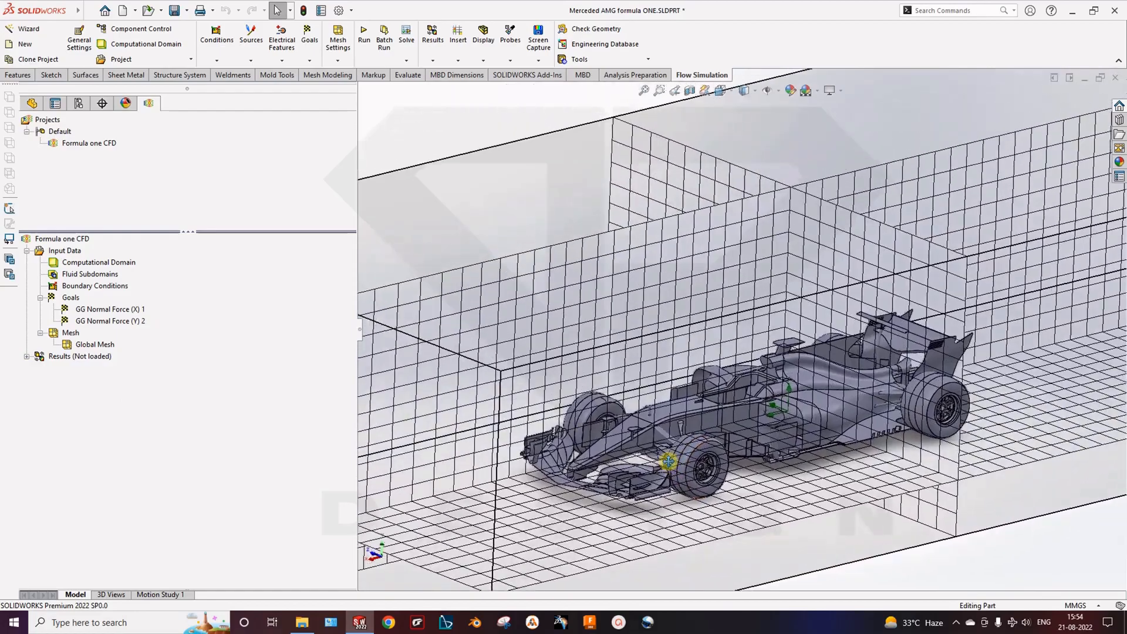
scroll(697, 460, "down", 2)
middle_click_drag(697, 460, 764, 439)
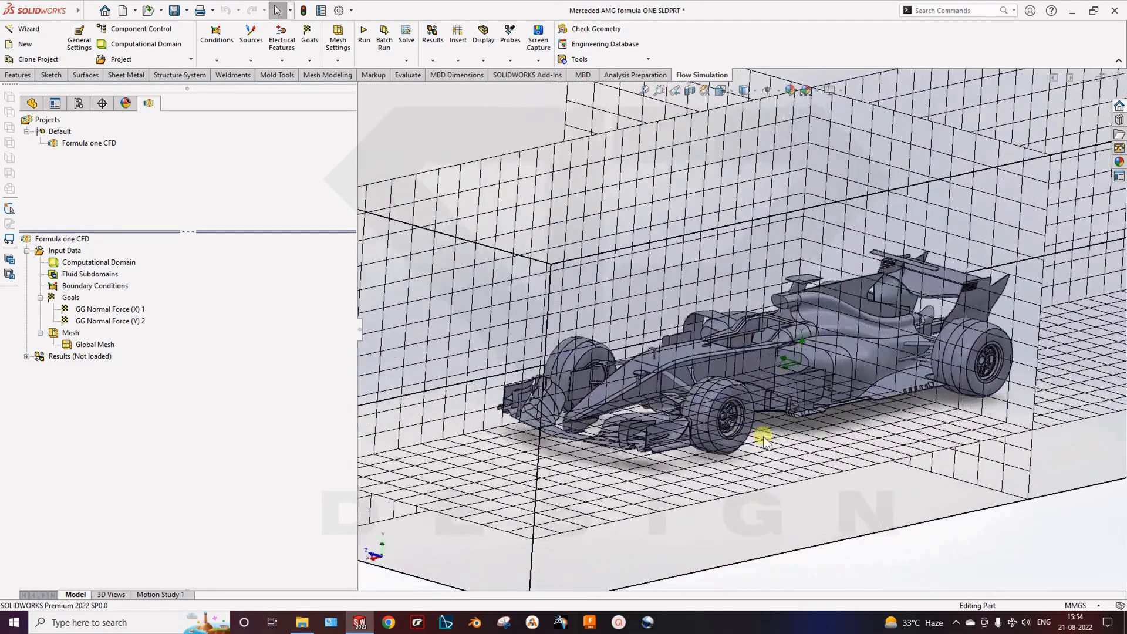
middle_click_drag(661, 382, 664, 403)
Step: Hide the basic mesh around the car
right_click(67, 333)
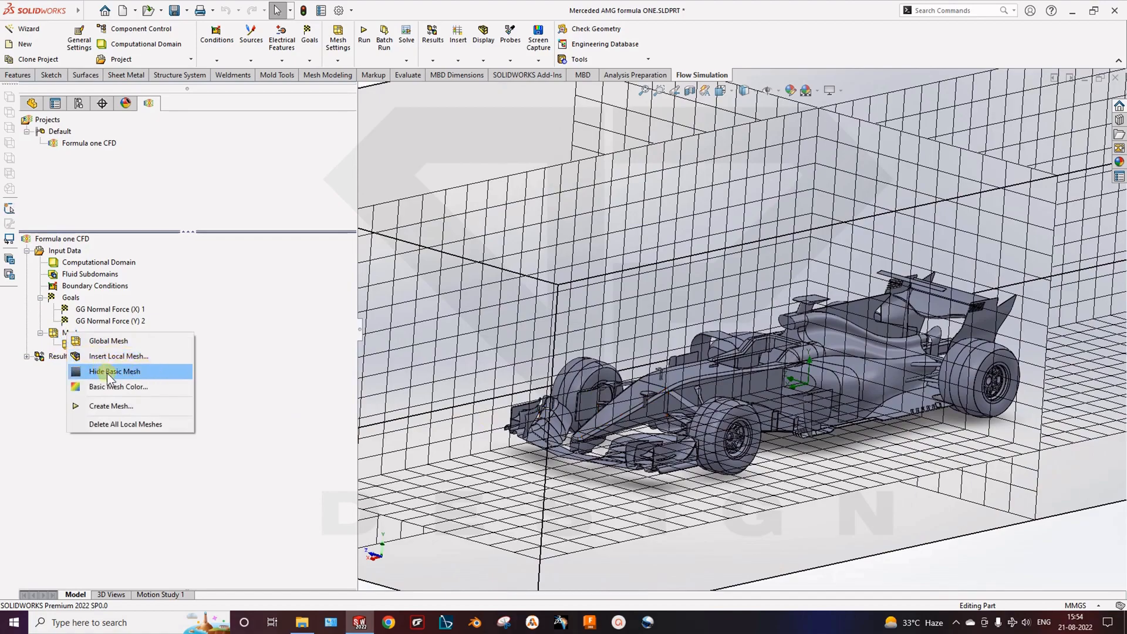
left_click(106, 372)
scroll(724, 403, "up", 2)
middle_click_drag(724, 404, 722, 371)
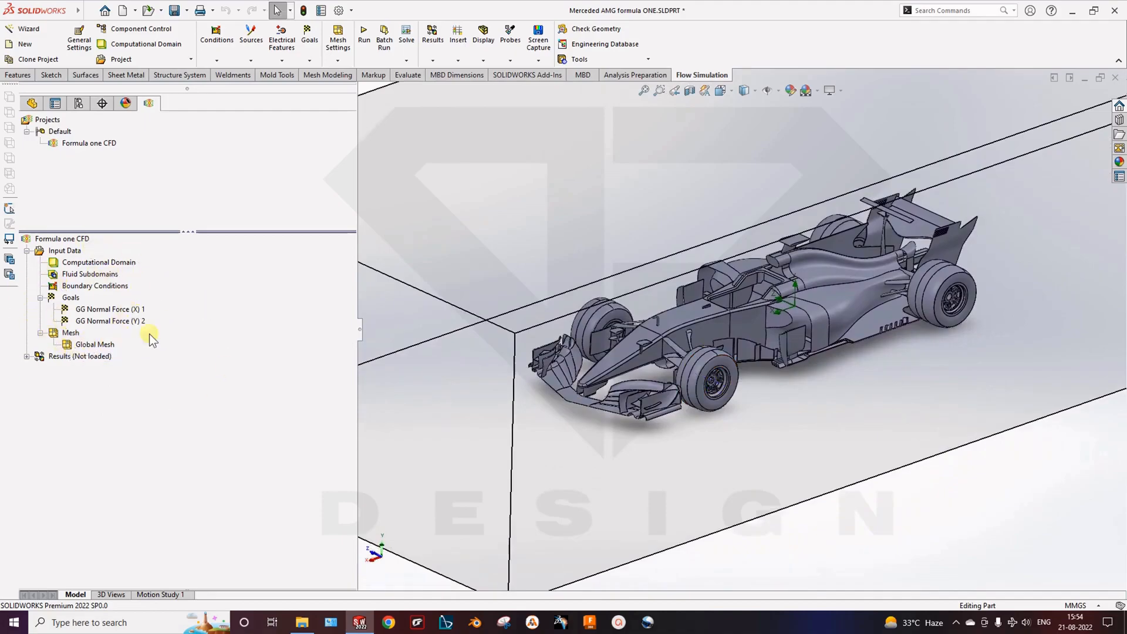
right_click(87, 356)
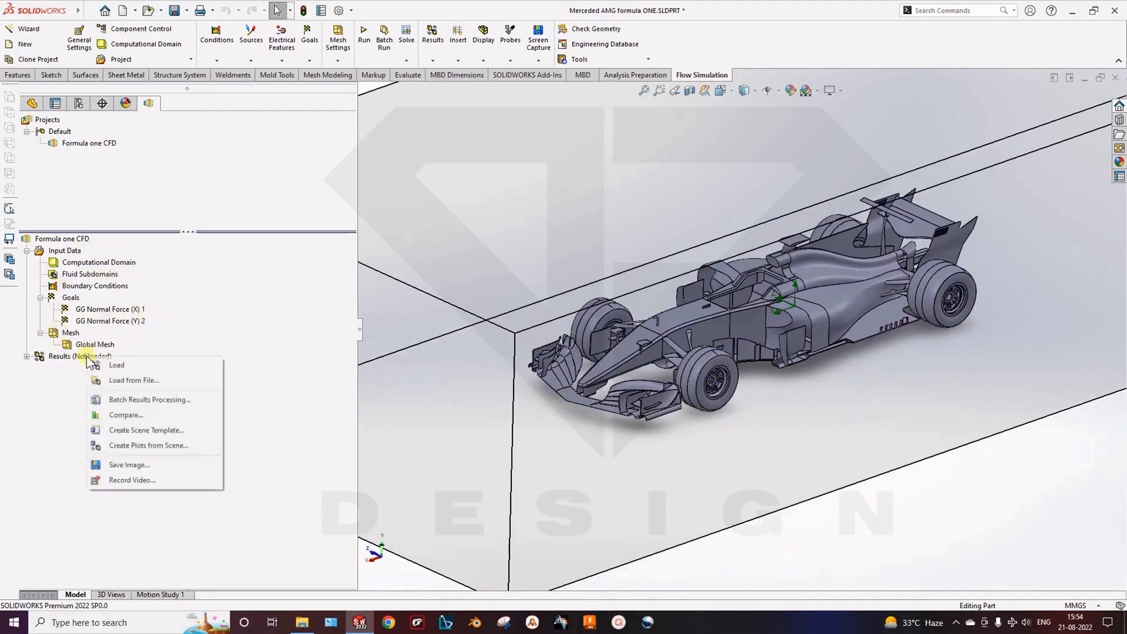
left_click(176, 317)
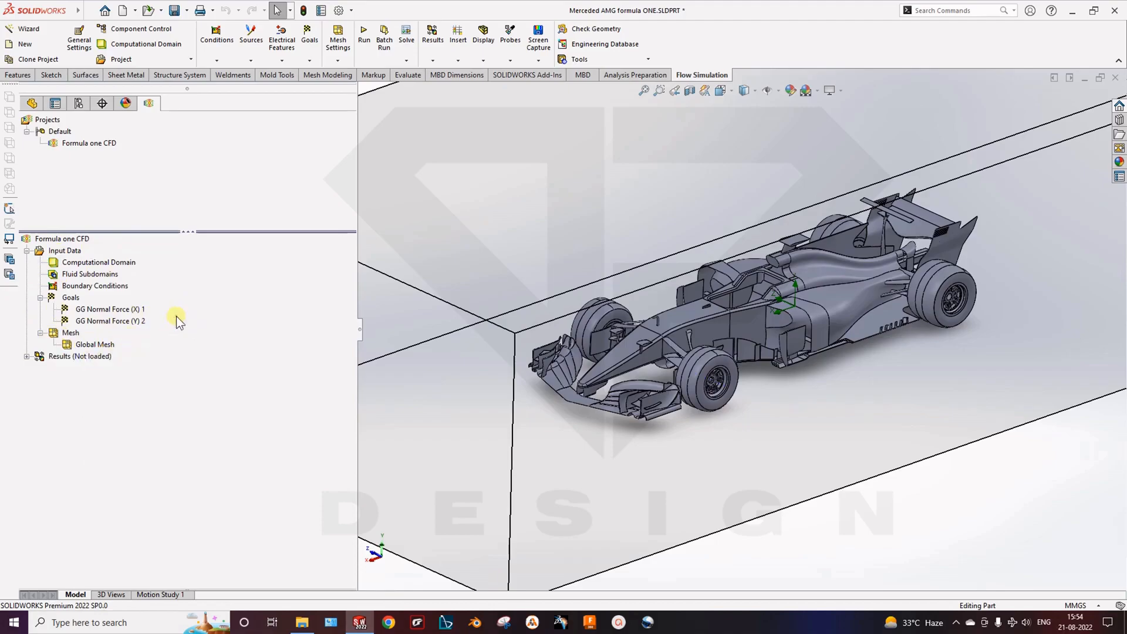
Step: Mesh and solve the project as a new calculation on this computer using all cores, with results loaded after finishing
left_click(368, 51)
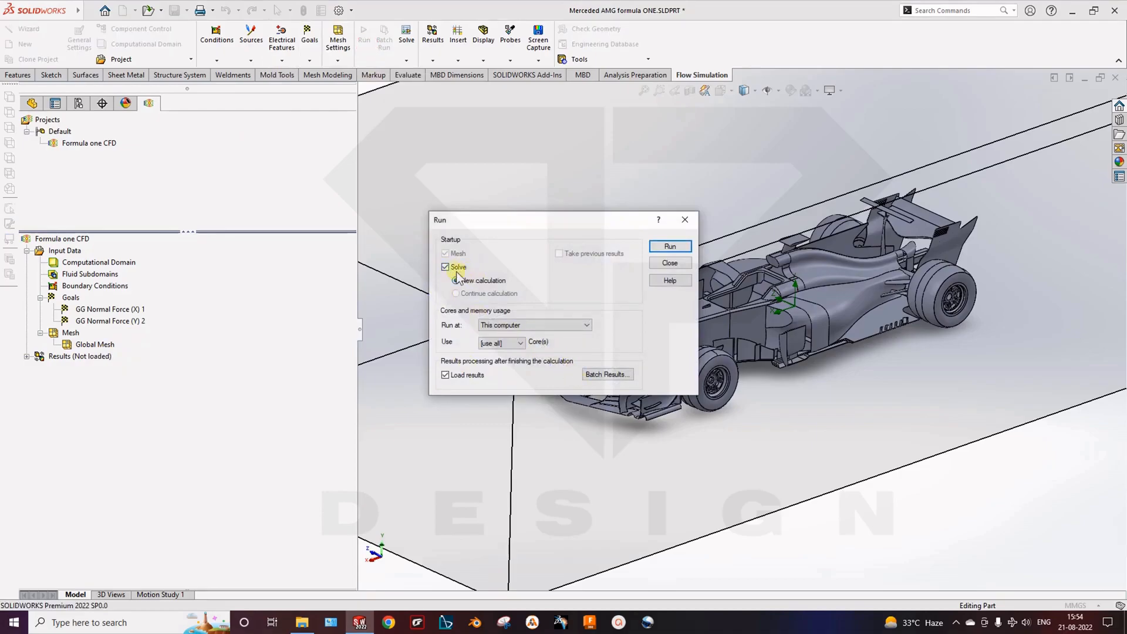
left_click(668, 247)
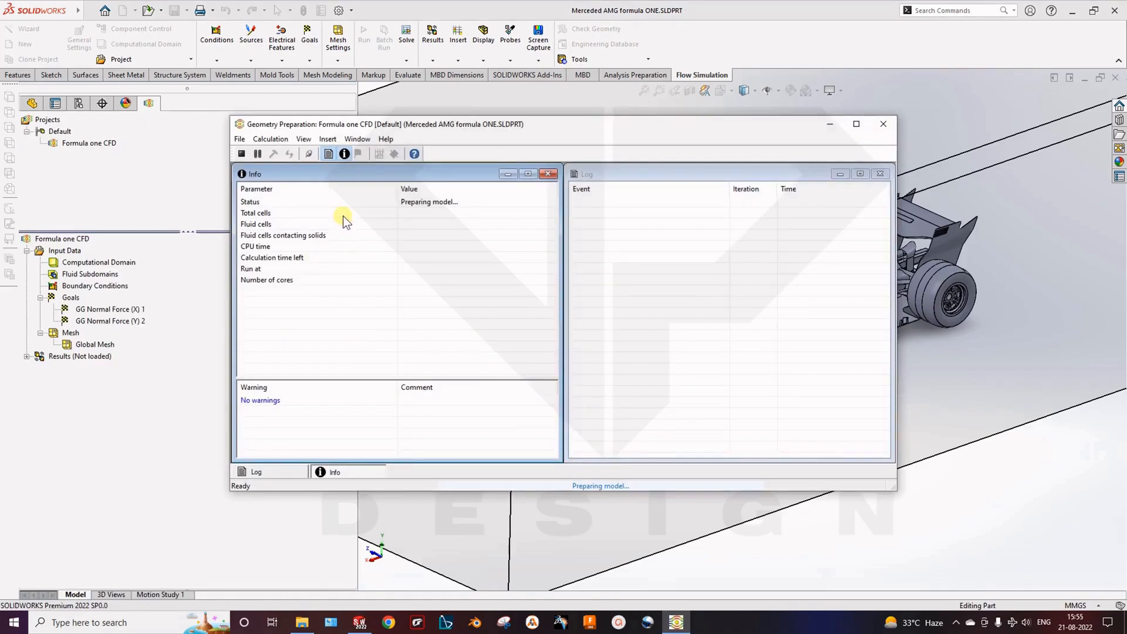
left_click_drag(469, 124, 429, 142)
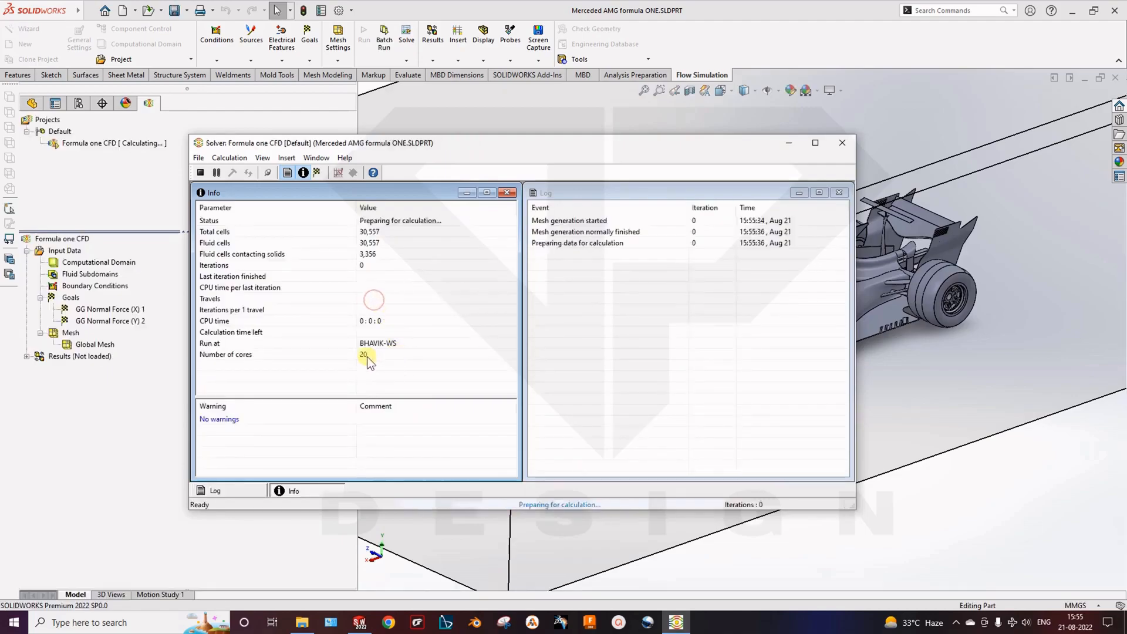
Step: Monitor the solver's iterations, travels, remaining time and CPU time until the calculation finishes, and close the solver window
left_click(379, 343)
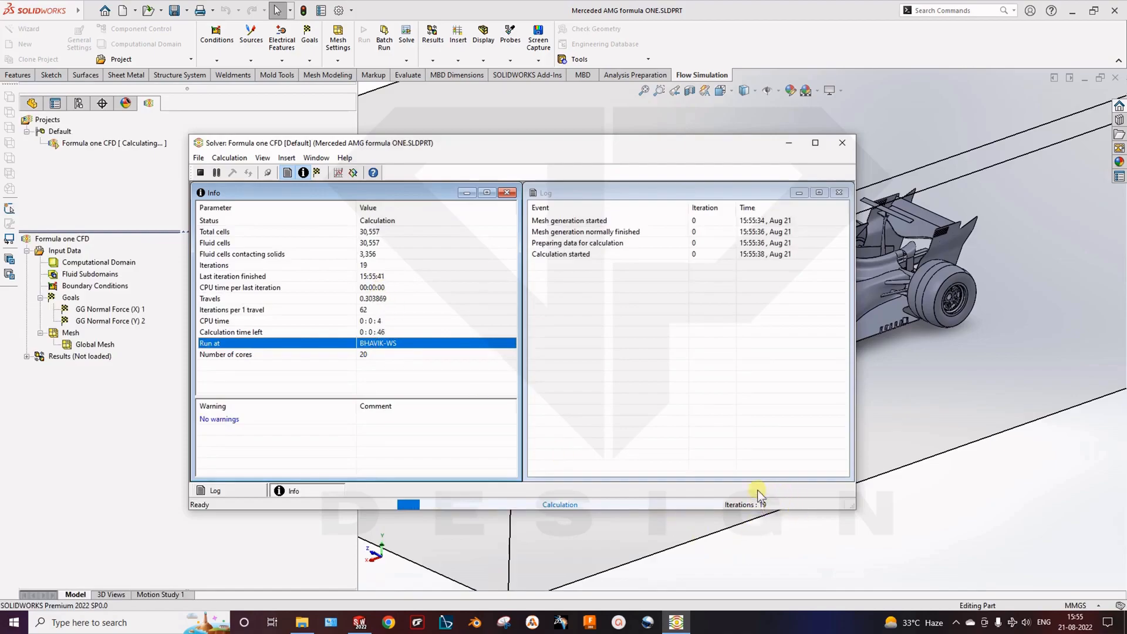
left_click(226, 298)
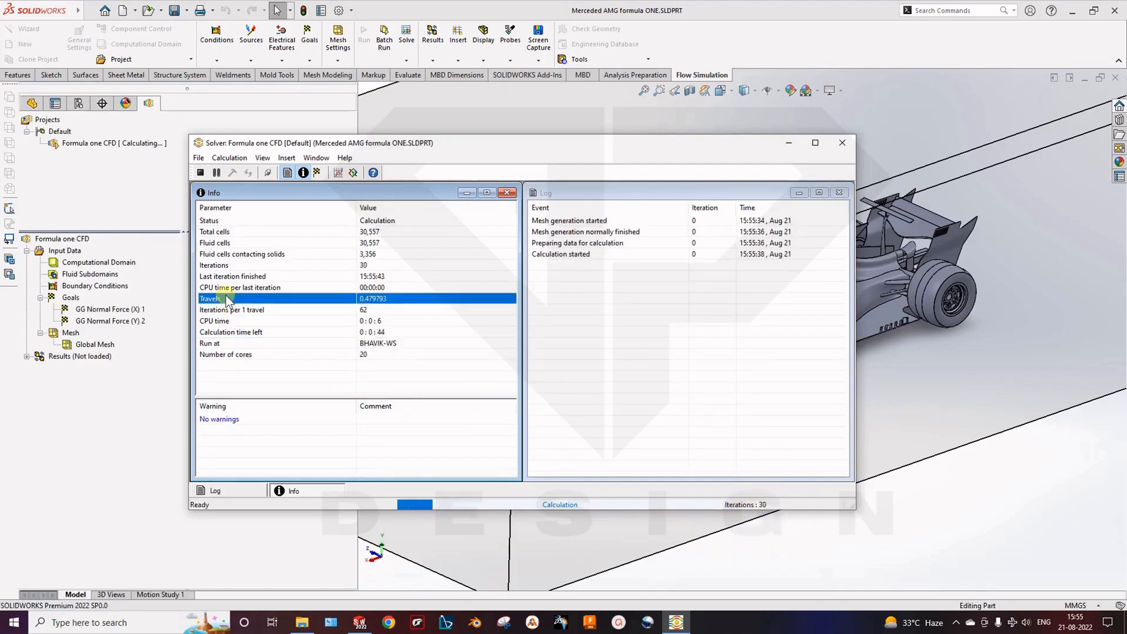
left_click(273, 311)
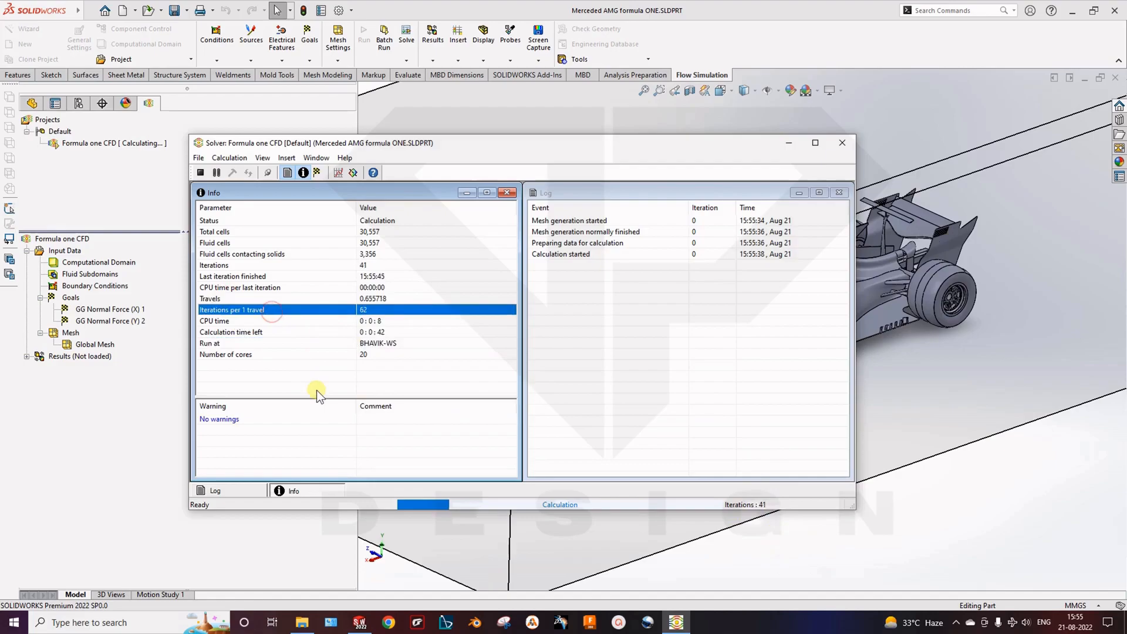
left_click(272, 268)
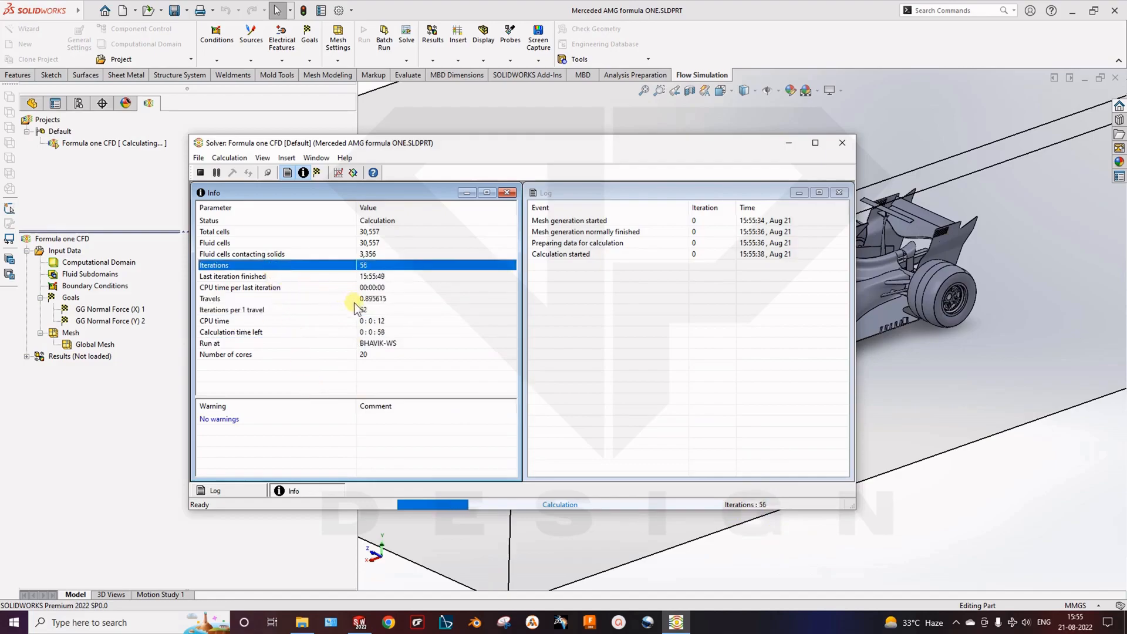
left_click(359, 332)
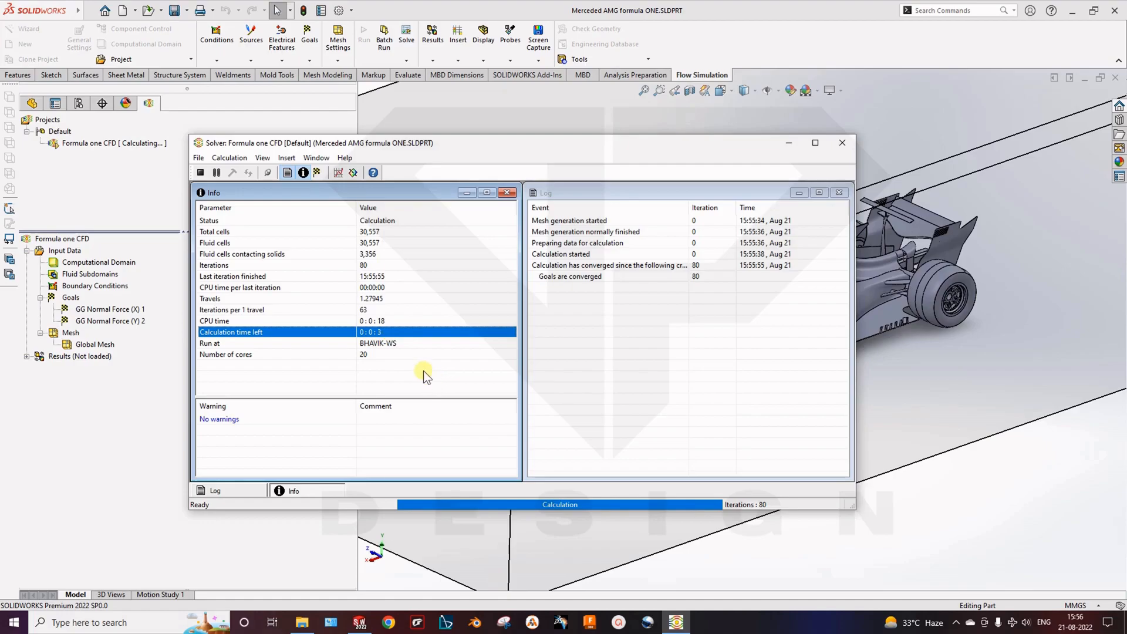
left_click(401, 322)
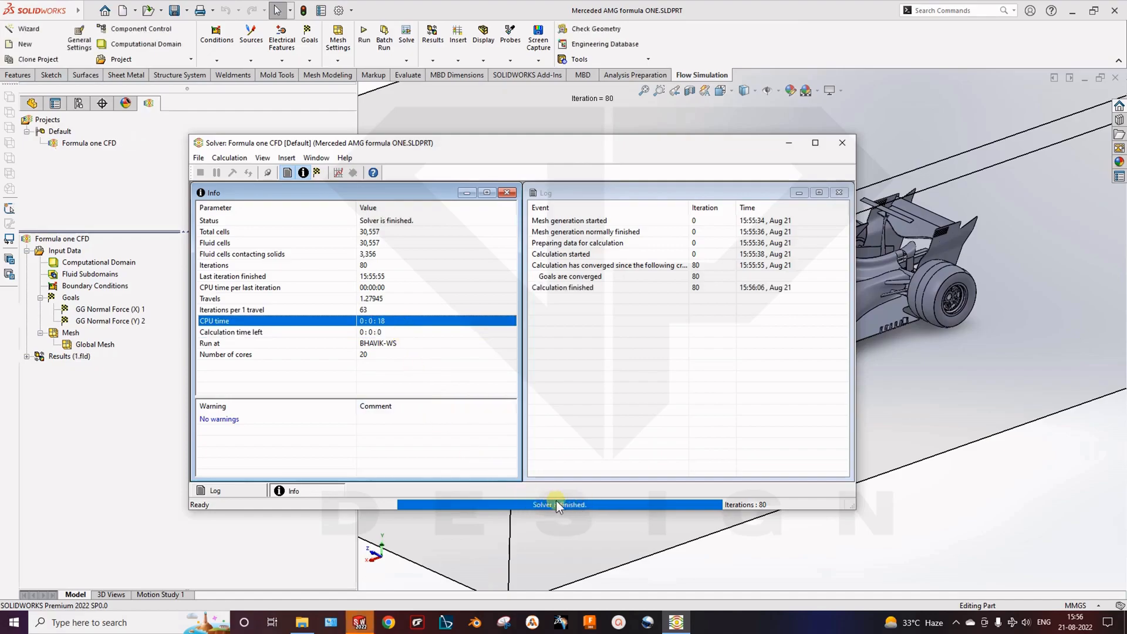
left_click(844, 142)
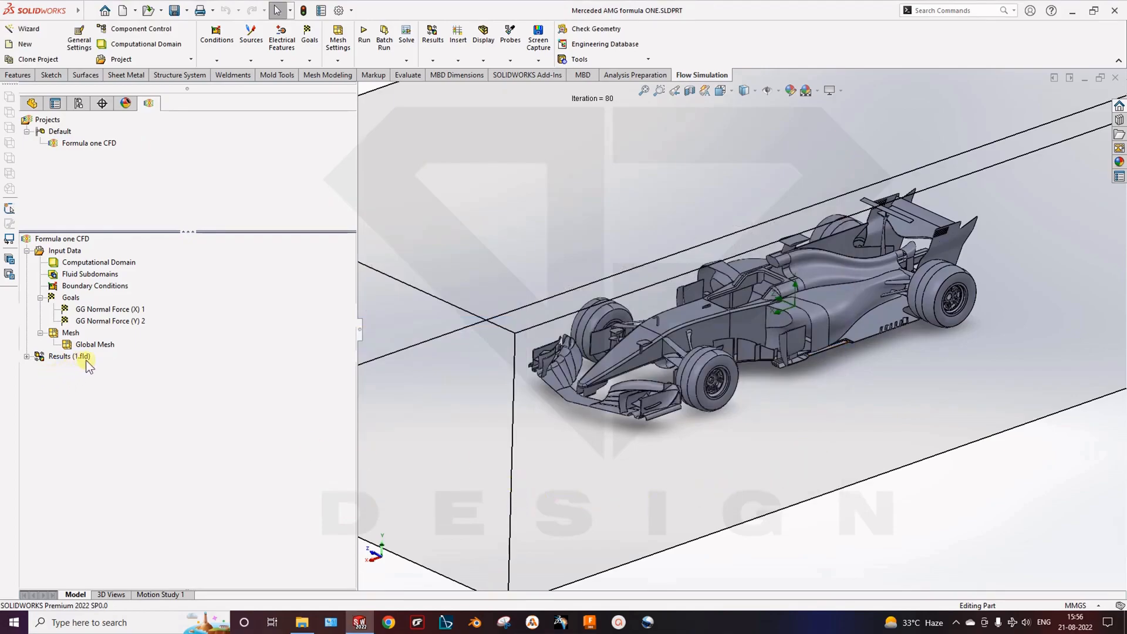
Step: Expand the results of the calculation and hide the computational domain around the car
left_click(26, 356)
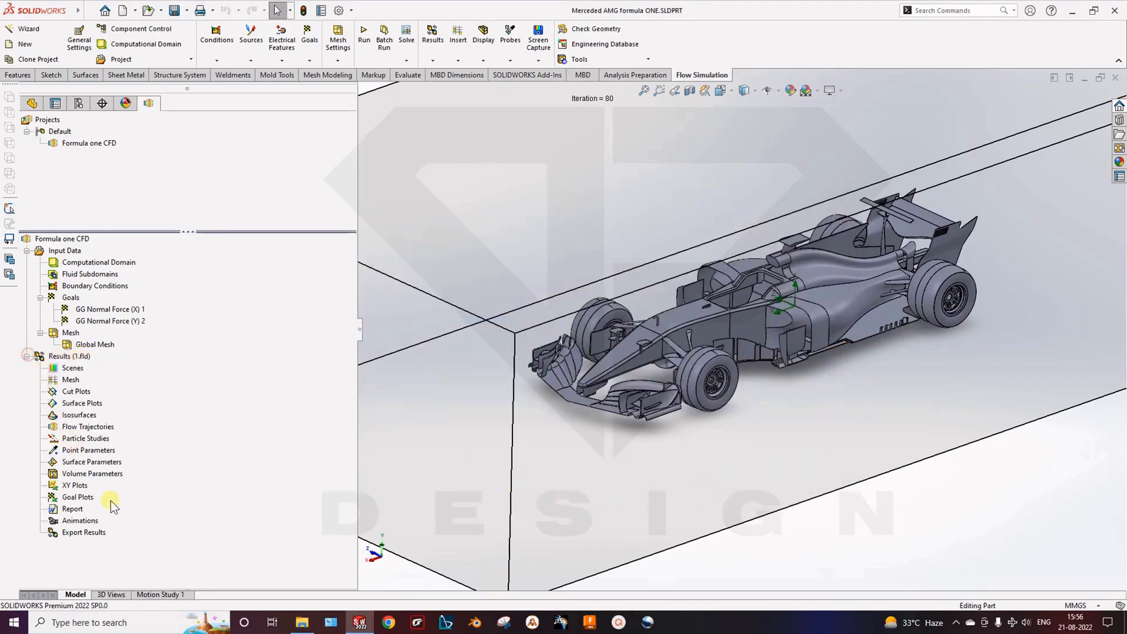
mouse_move(633, 398)
middle_mouse_down()
mouse_move(680, 459)
mouse_move(686, 398)
mouse_move(594, 410)
mouse_move(636, 458)
mouse_move(606, 428)
mouse_move(624, 404)
middle_mouse_up()
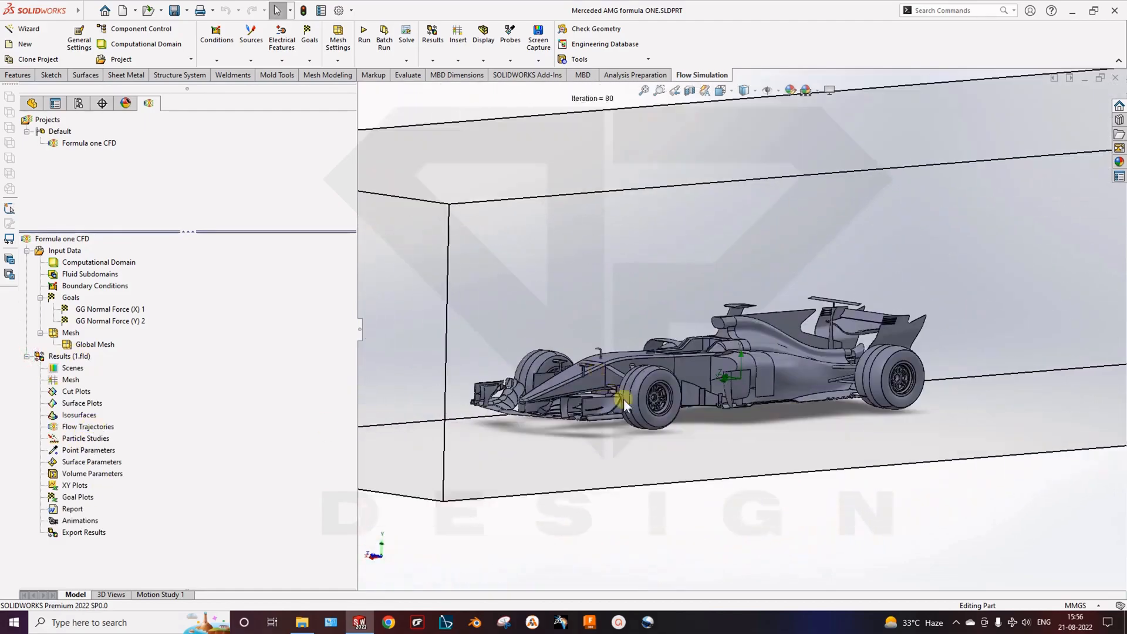
right_click(94, 263)
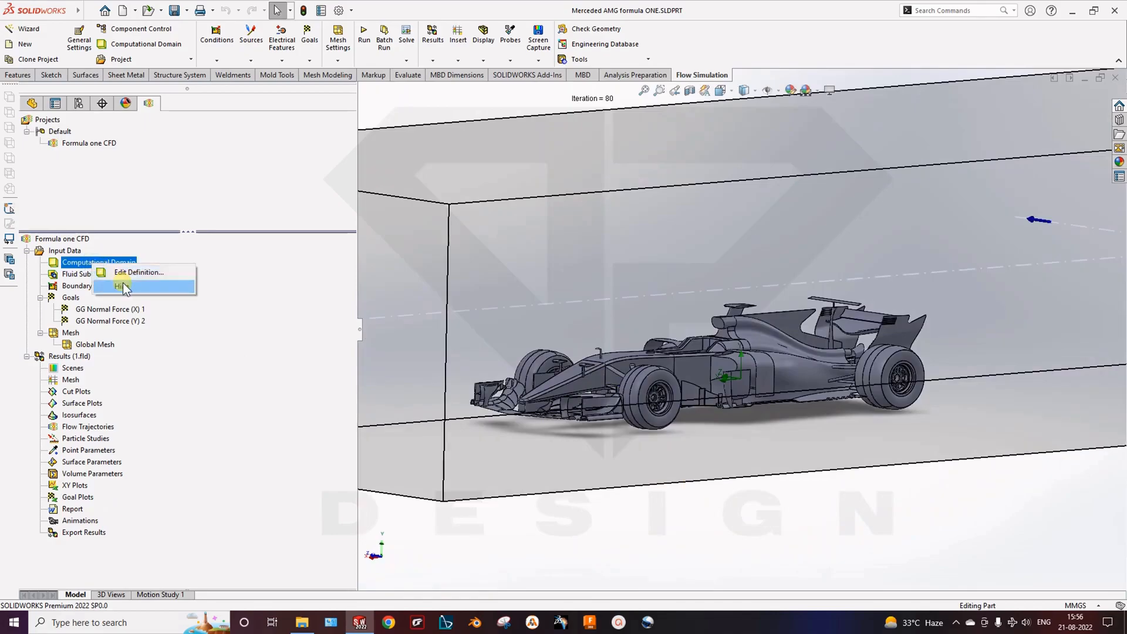
left_click(123, 284)
middle_click_drag(627, 417, 632, 451, "ctrl")
scroll(689, 421, "up", 1)
scroll(689, 421, "down", 1)
Step: Create a cut plot on the Front Plane at 0 m offset, showing pressure contours with 10 levels
middle_click_drag(692, 400, 687, 429)
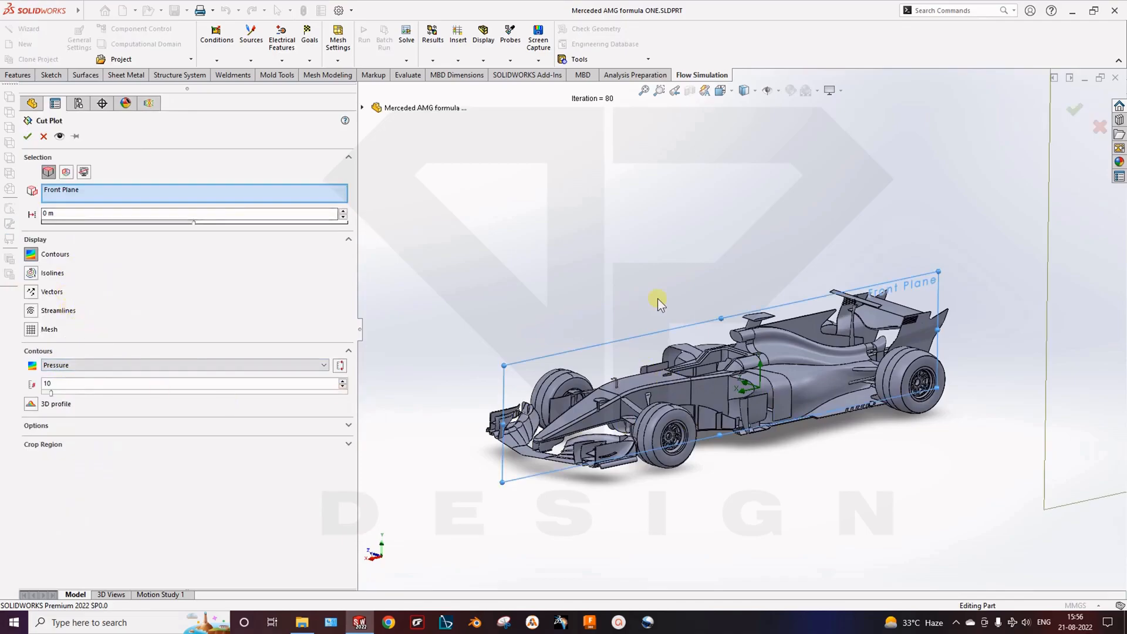
middle_click_drag(660, 302, 716, 341)
middle_click_drag(646, 382, 763, 265)
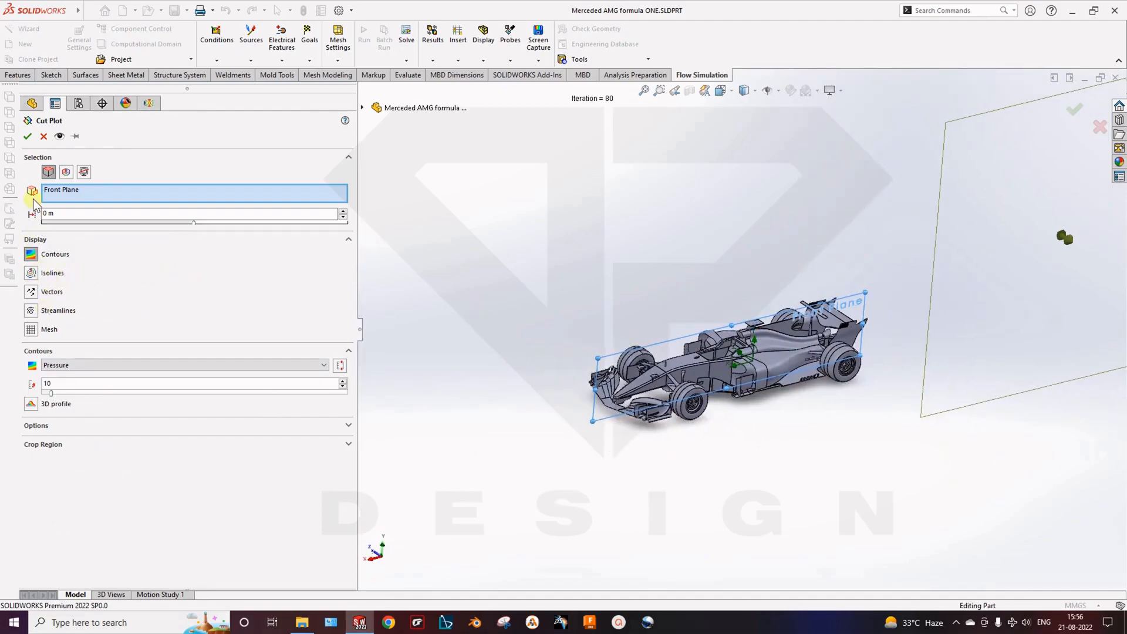
left_click(27, 136)
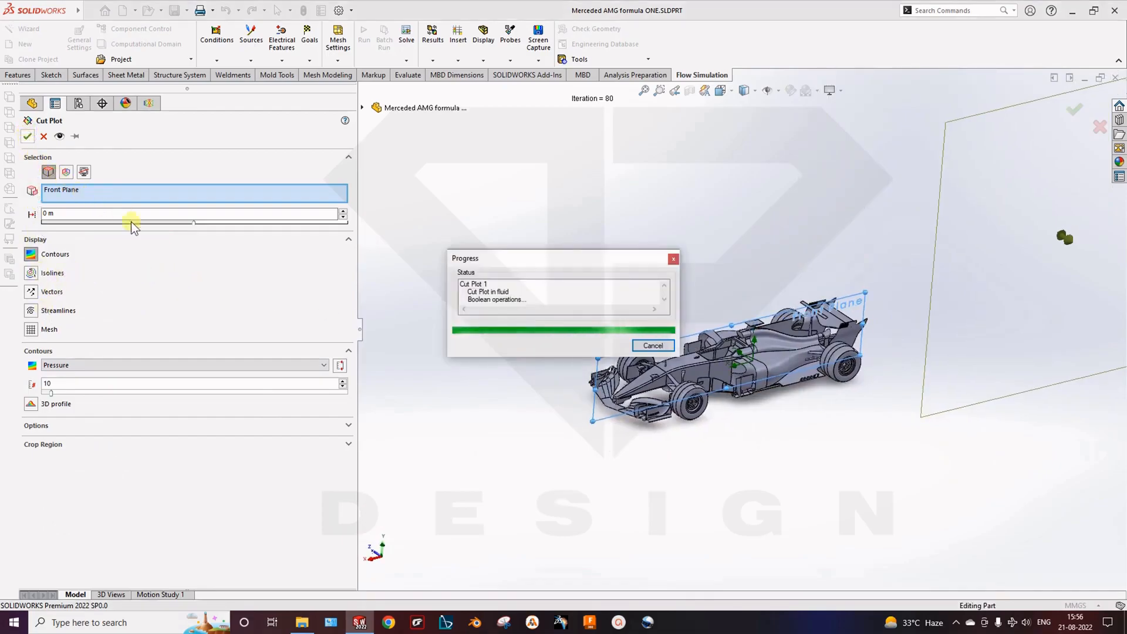
Step: Examine the pressure contours around the car, ending in the Back view
scroll(555, 330, "up", 3)
scroll(755, 350, "down", 5)
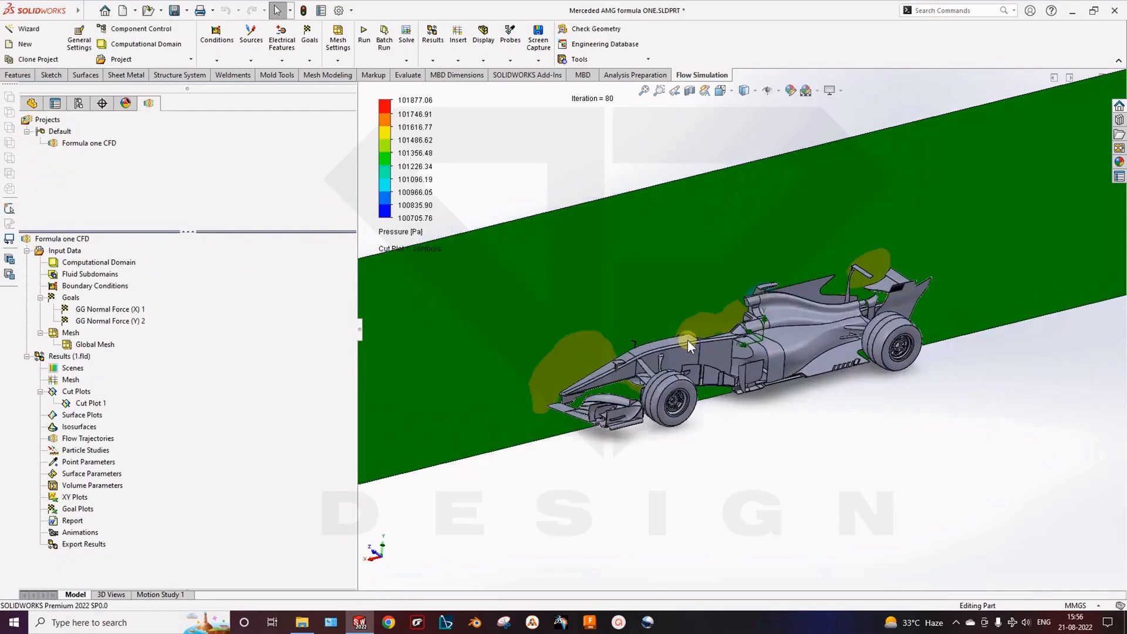
middle_click_drag(688, 339, 674, 317)
key("space")
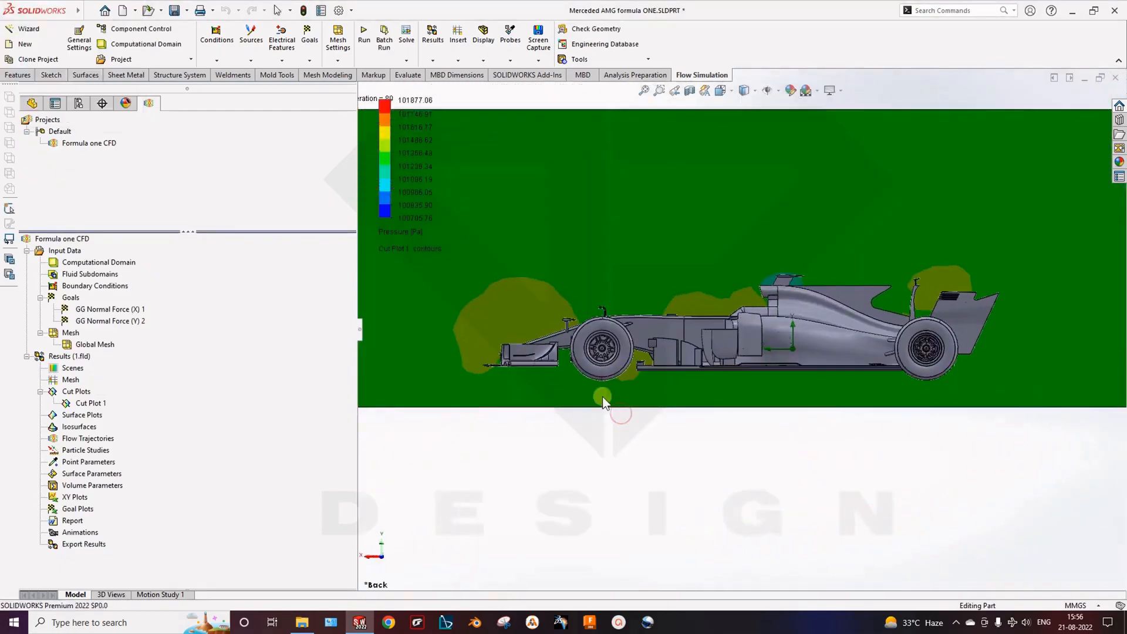
Step: Switch the cut plot's parameter to Velocity and examine the contours around the car, ending in the Back view
left_click(402, 233)
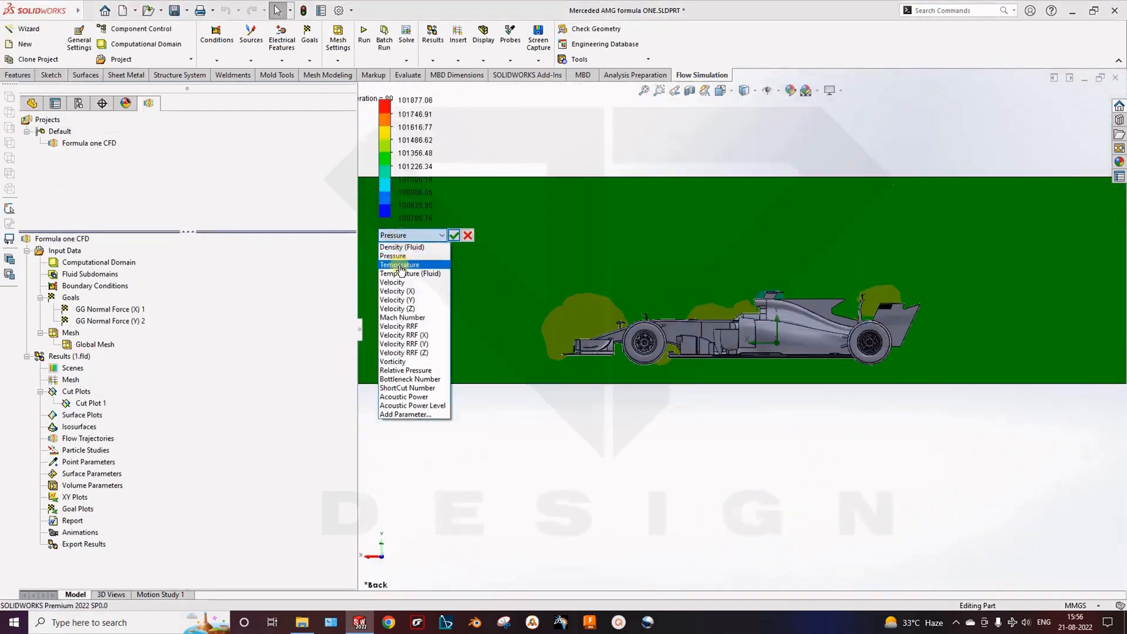
left_click(423, 282)
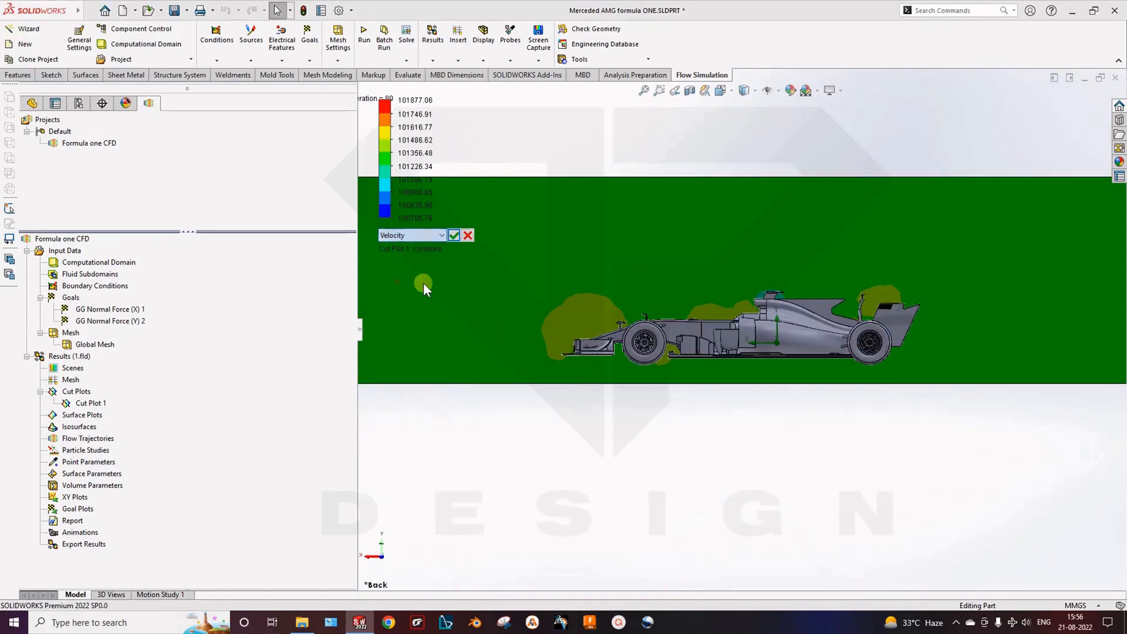
left_click(454, 235)
scroll(734, 358, "up", 5)
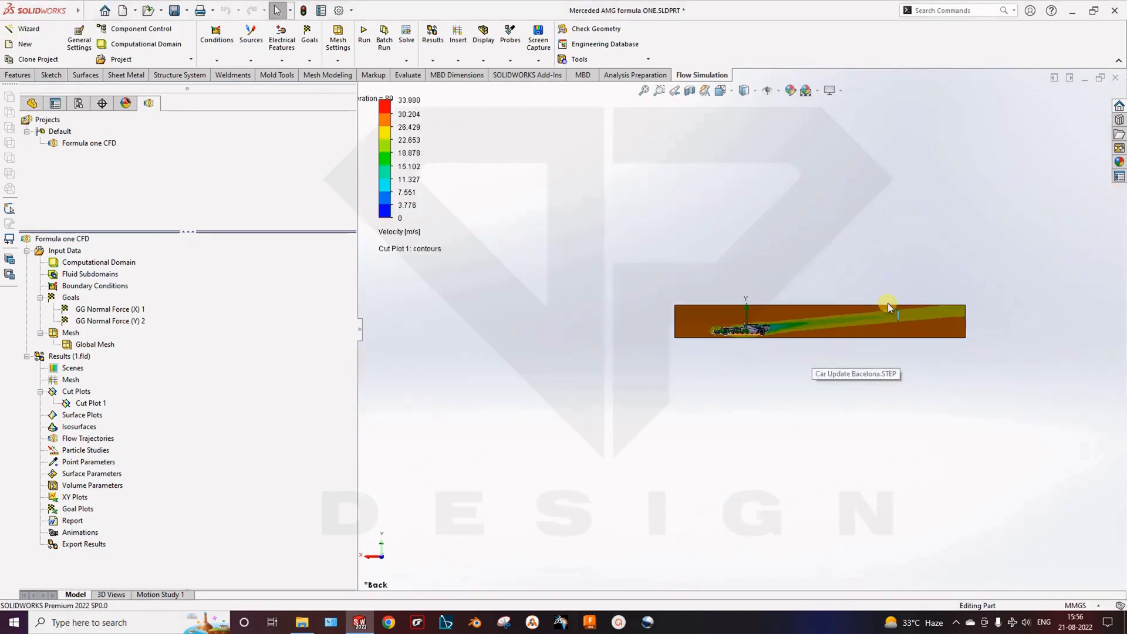
scroll(785, 310, "down", 6)
mouse_move(726, 348)
middle_mouse_down()
mouse_move(795, 362)
mouse_move(723, 355)
middle_mouse_up()
key("space")
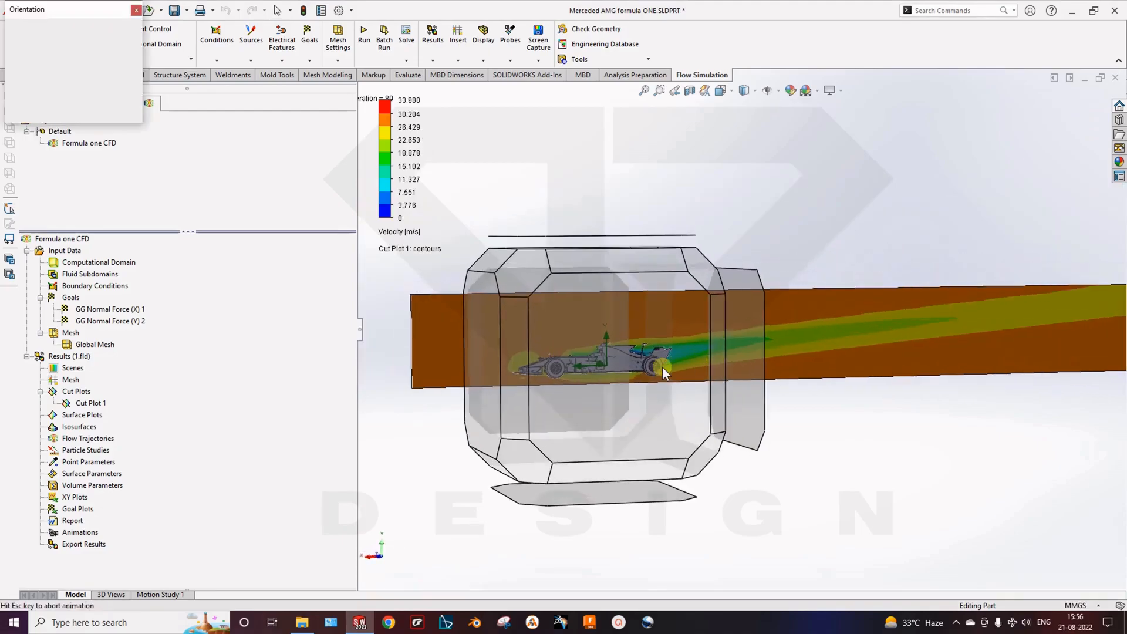
left_click(578, 389)
Step: Switch the cut plot's parameter to Mach Number and view the contours around the car
left_click(399, 233)
left_click(411, 322)
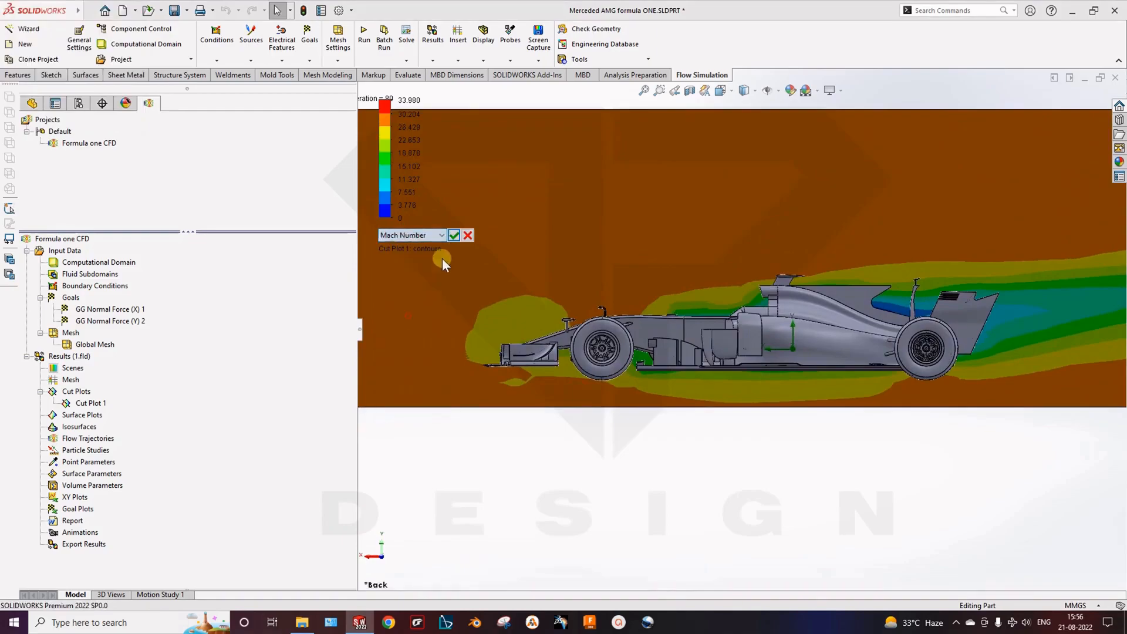
left_click(453, 235)
scroll(593, 322, "up", 3)
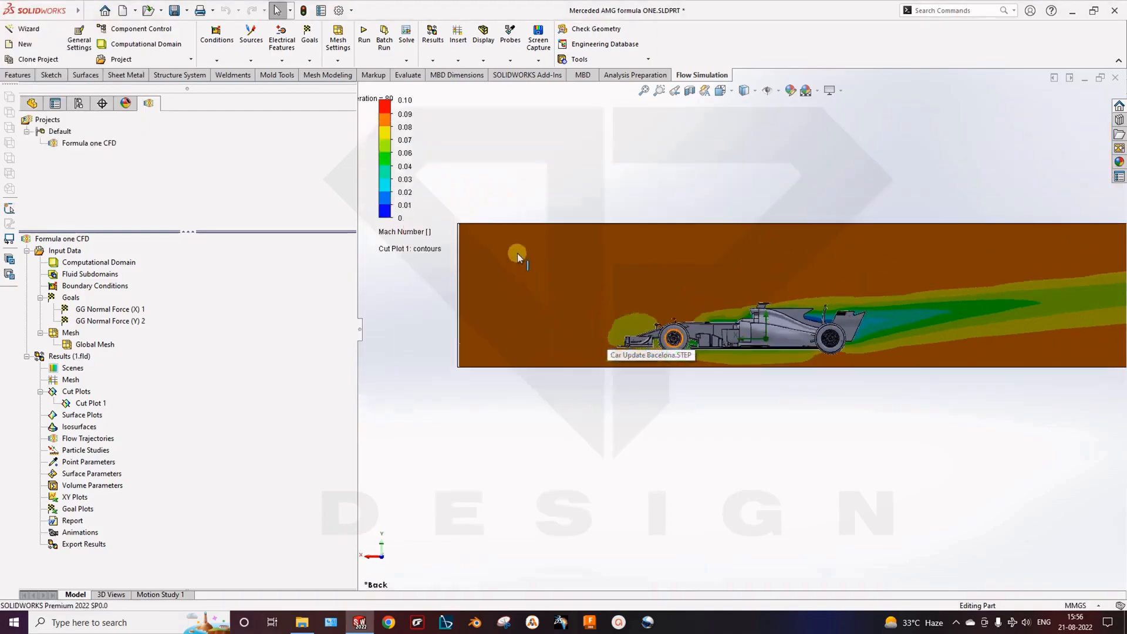
Step: Set the cut plot's parameter back to Pressure and view the plane at an angle
left_click(397, 231)
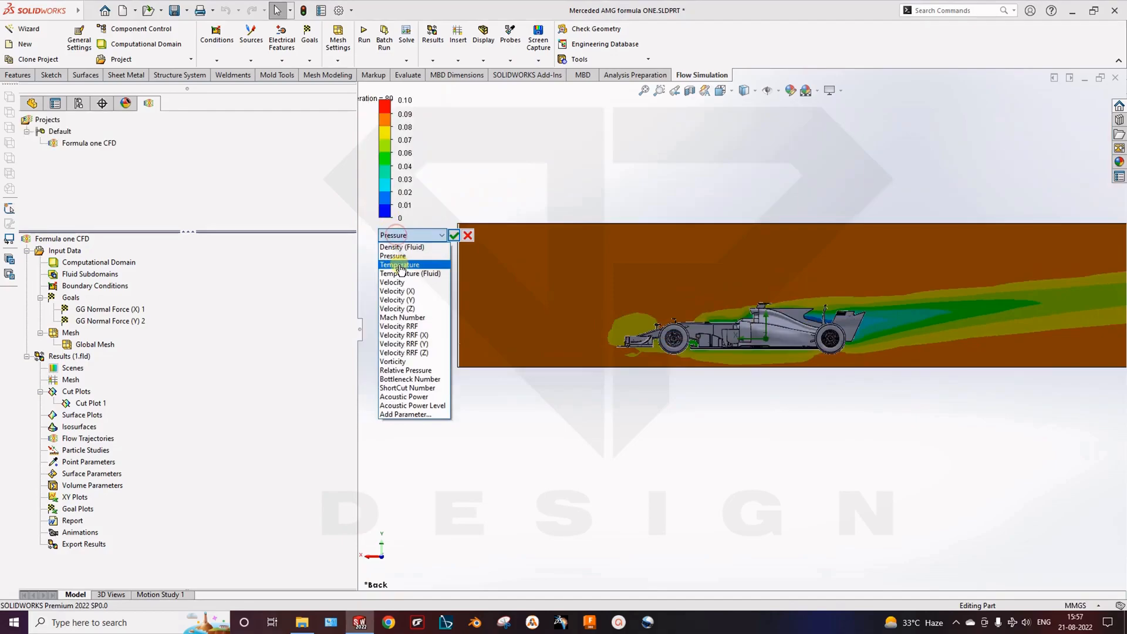
left_click(393, 256)
left_click(453, 236)
middle_click_drag(662, 330, 713, 375)
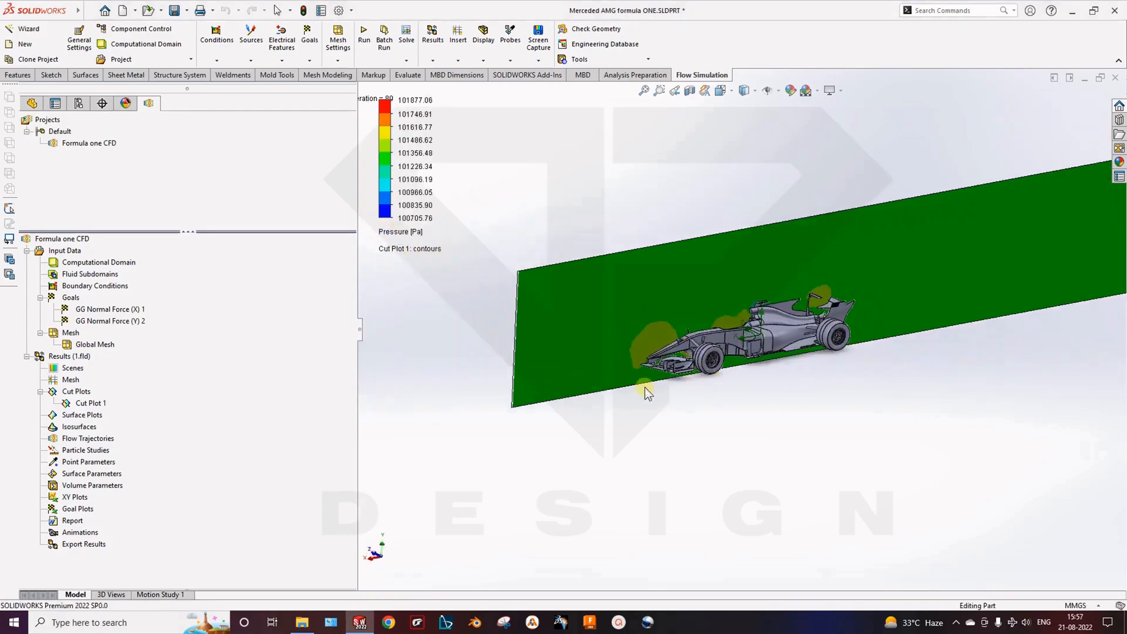
Step: Hide Cut Plot 1 so that only the car model is displayed
right_click(88, 404)
left_click(139, 209)
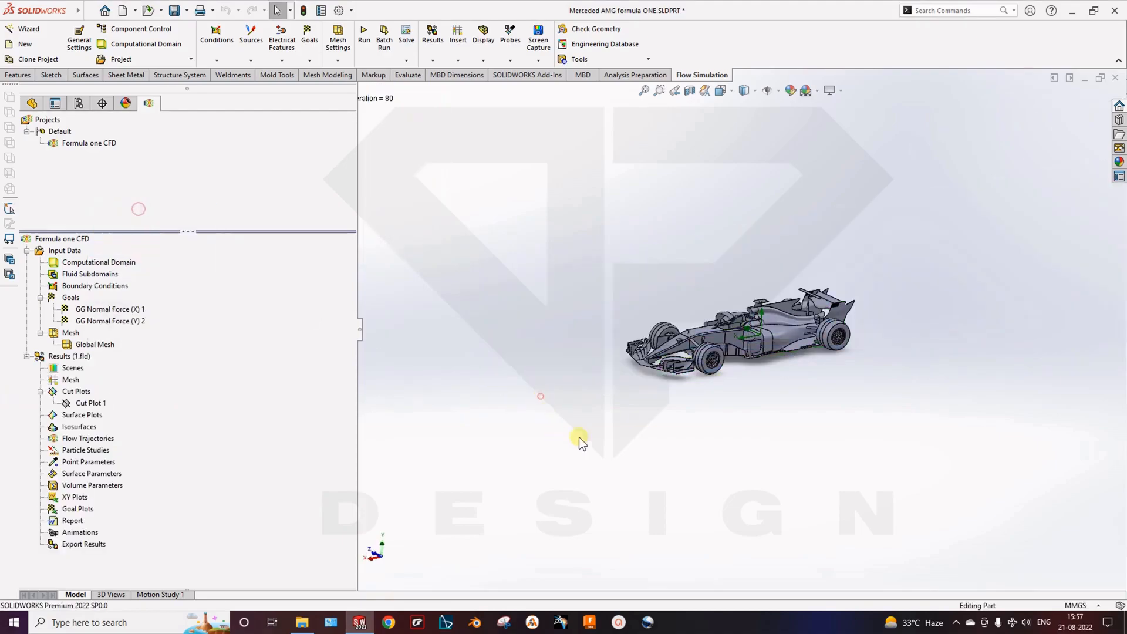
middle_click_drag(659, 356, 650, 444, "ctrl")
scroll(757, 432, "down", 1)
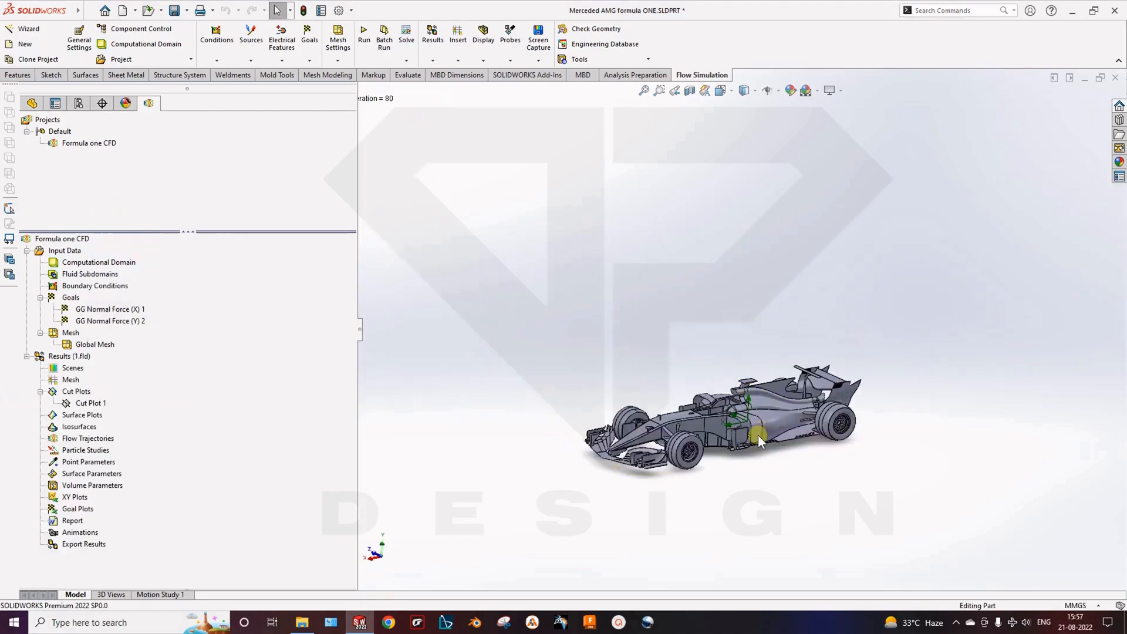
scroll(760, 431, "down", 4)
mouse_move(709, 434)
middle_mouse_down("ctrl")
mouse_move(715, 379)
mouse_move(705, 422)
middle_mouse_up("ctrl")
middle_click_drag(695, 369, 705, 421, "ctrl")
scroll(705, 420, "up", 1)
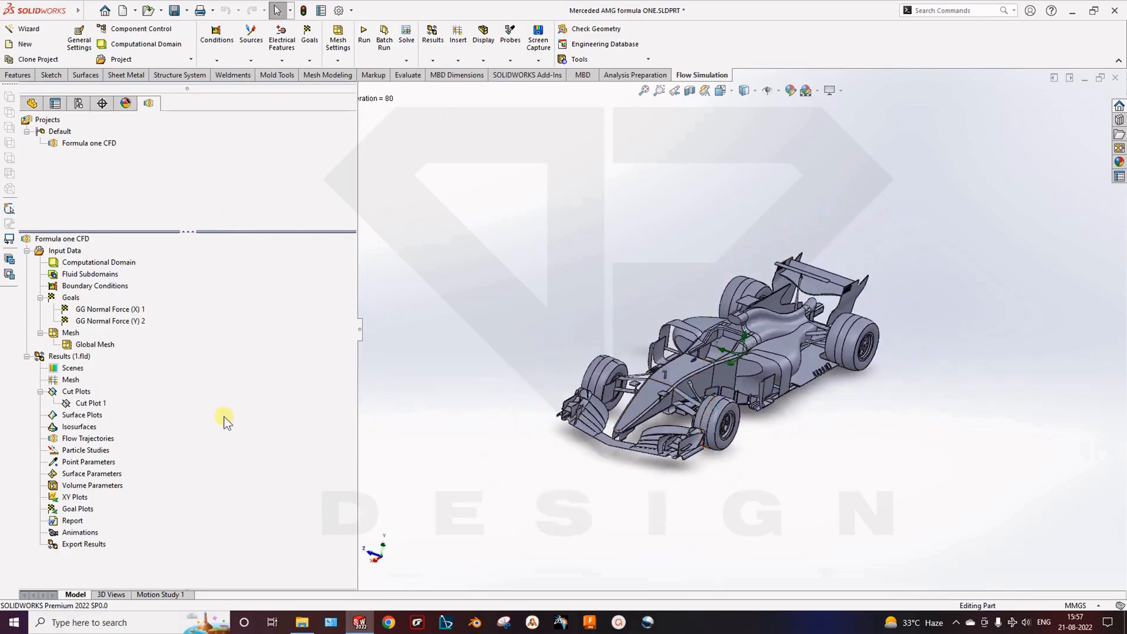
Step: Insert flow trajectories starting from the Right Plane, with the starting plane offset about 4.27 m to lie ahead of the car's nose
right_click(93, 438)
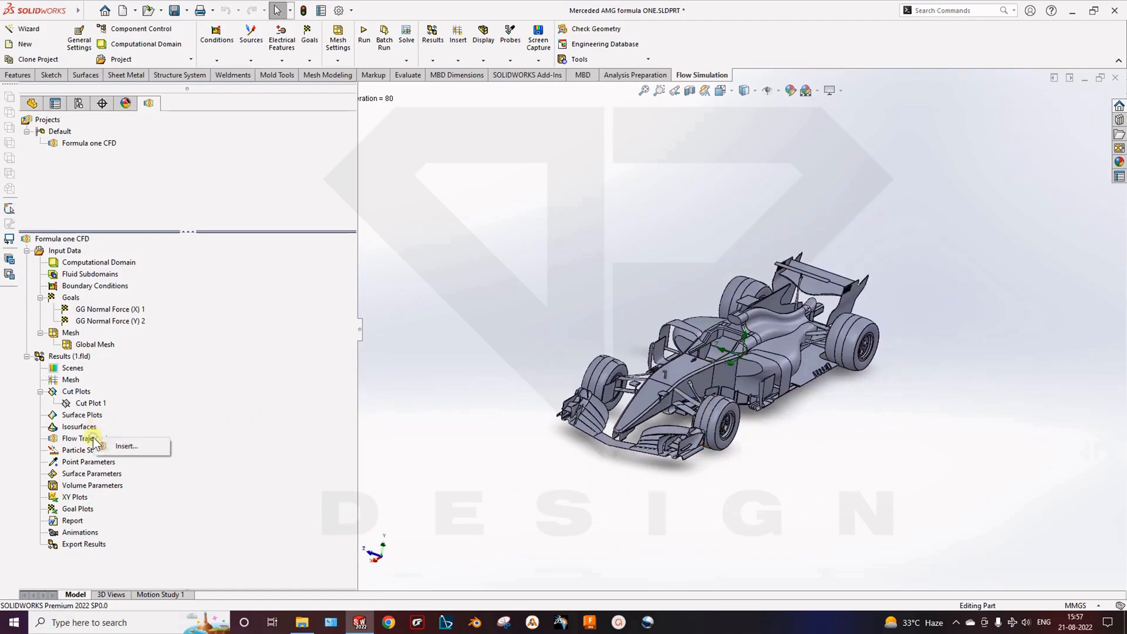
left_click(125, 446)
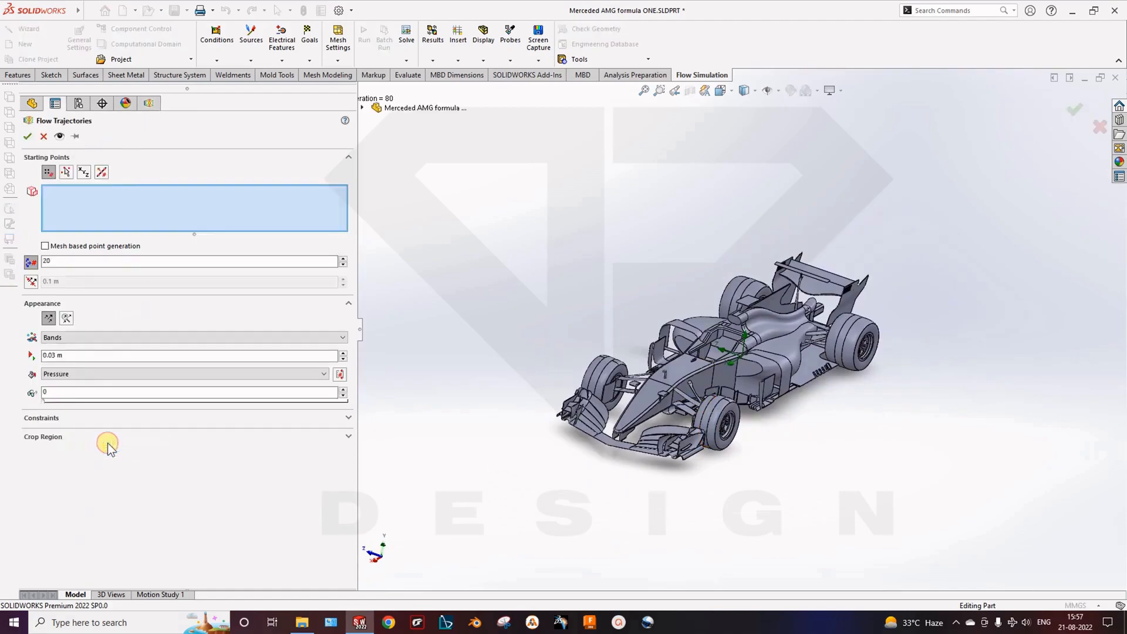
middle_click_drag(752, 412, 721, 408)
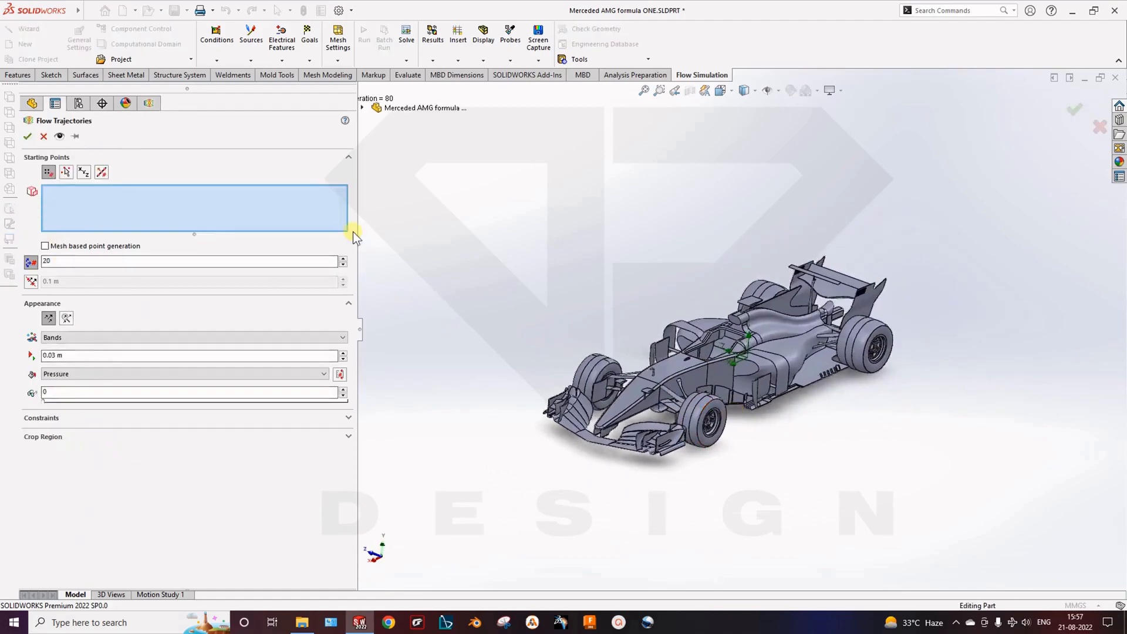
left_click(362, 108)
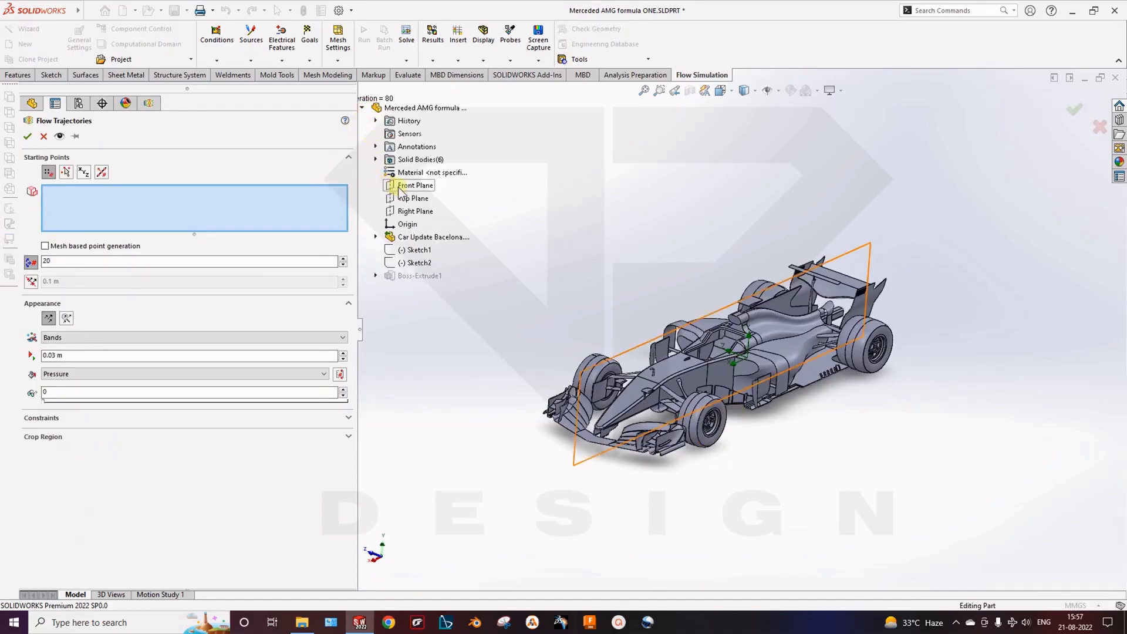
left_click(415, 211)
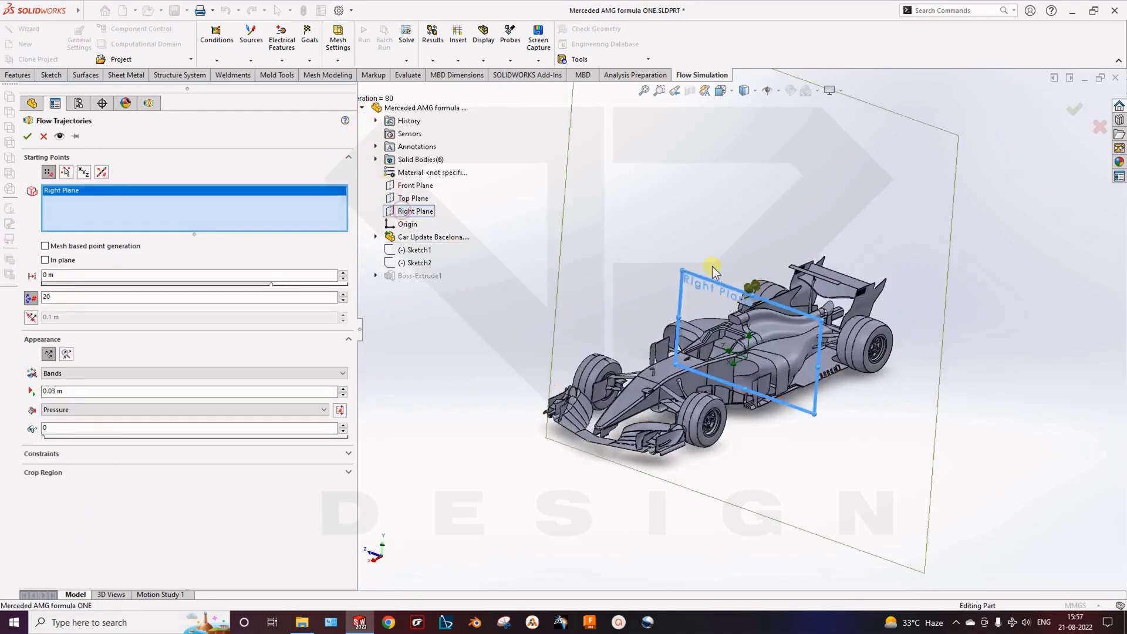
middle_click_drag(708, 377, 750, 307)
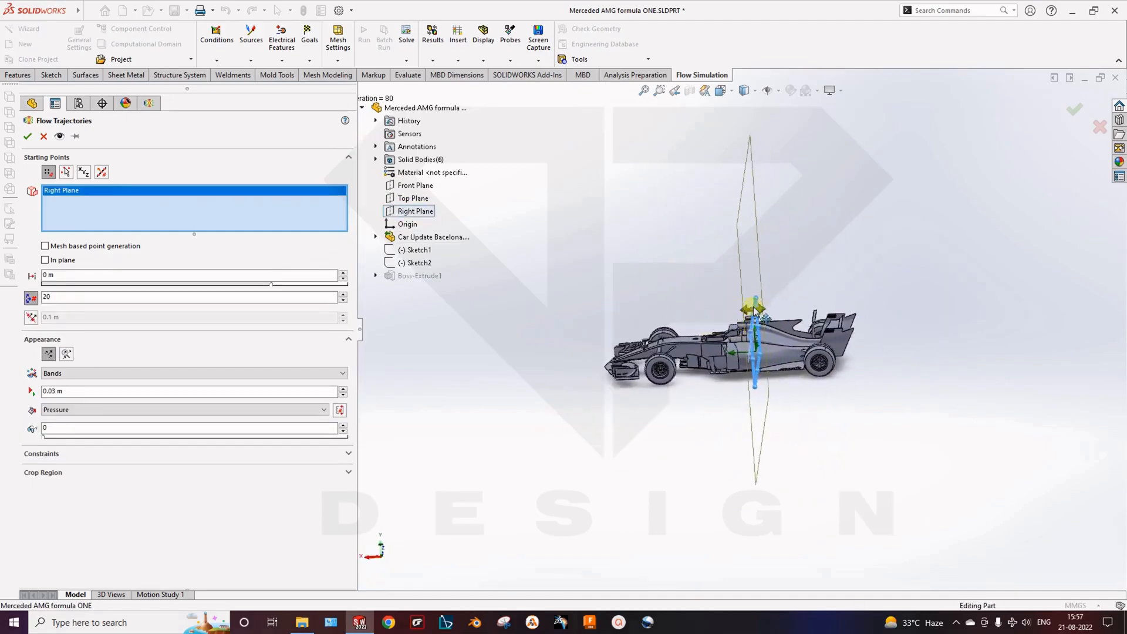
left_click_drag(749, 311, 552, 317)
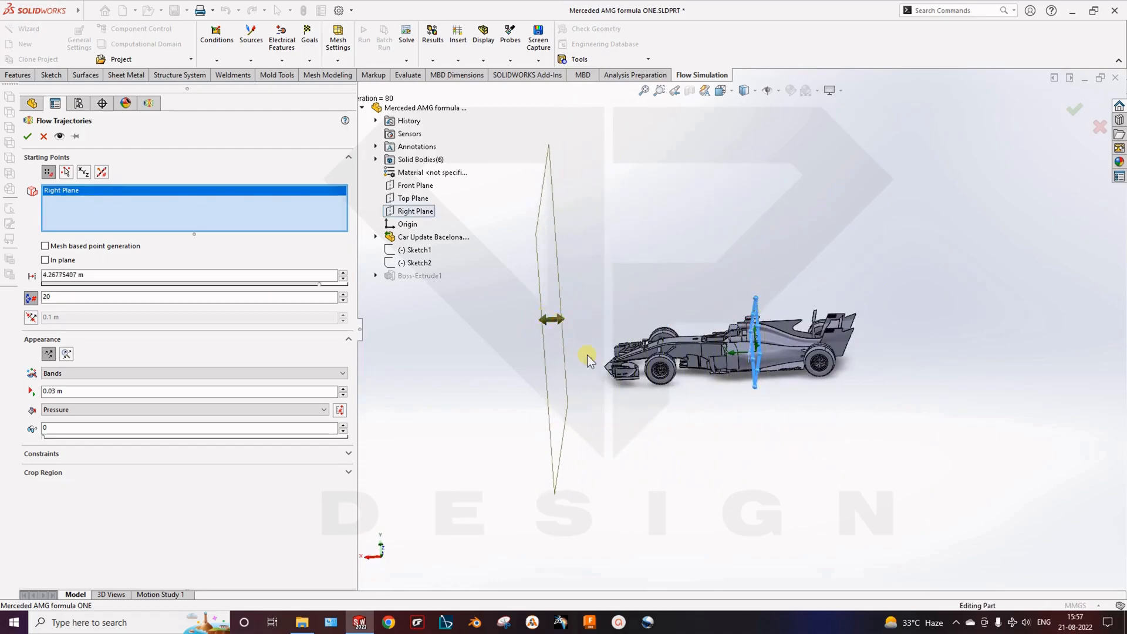
middle_click_drag(629, 433, 622, 432)
Step: Set the number of starting points for the flow trajectories to 50
double_click(67, 297)
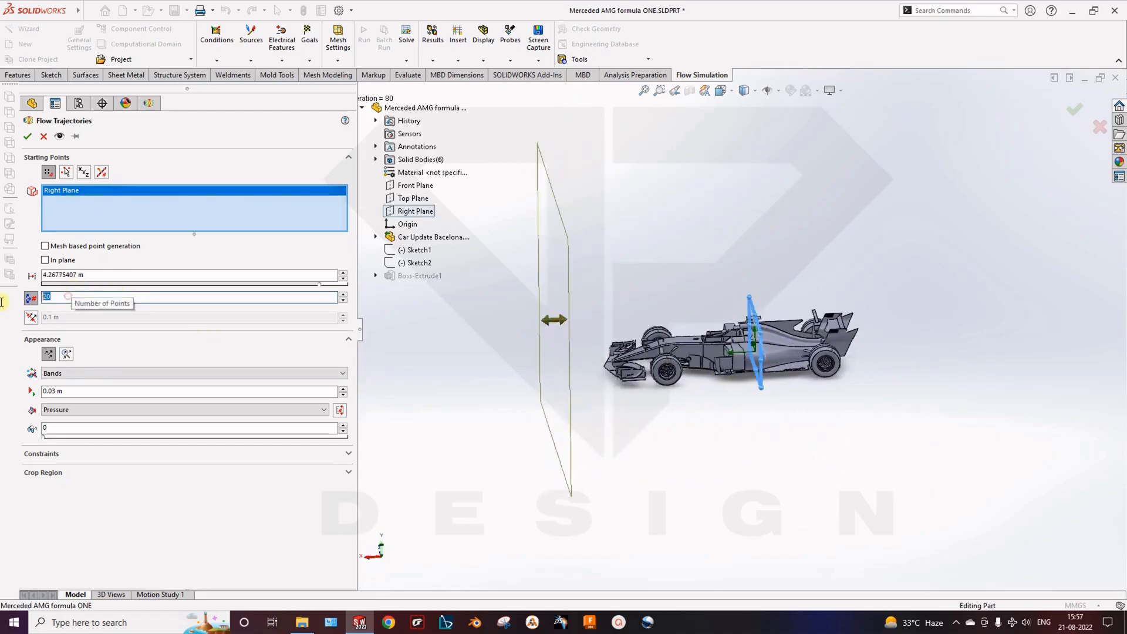
type("50")
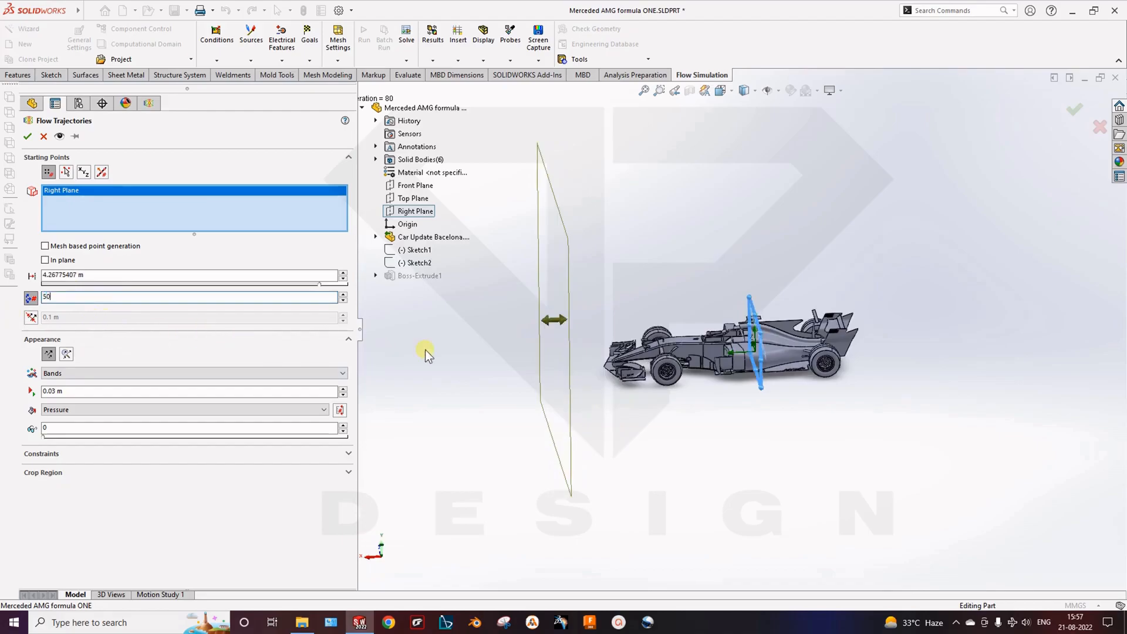
middle_click_drag(459, 391, 494, 387)
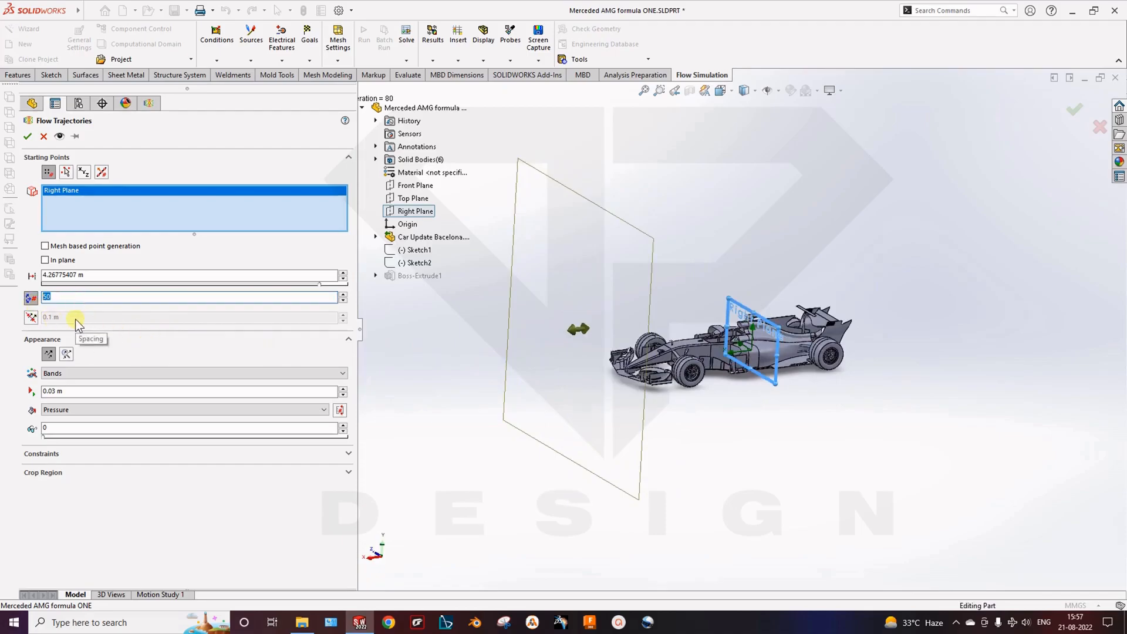
Step: Draw the trajectories as Arrows (flat) coloured by Velocity, and generate the flow trajectories plot
left_click(75, 374)
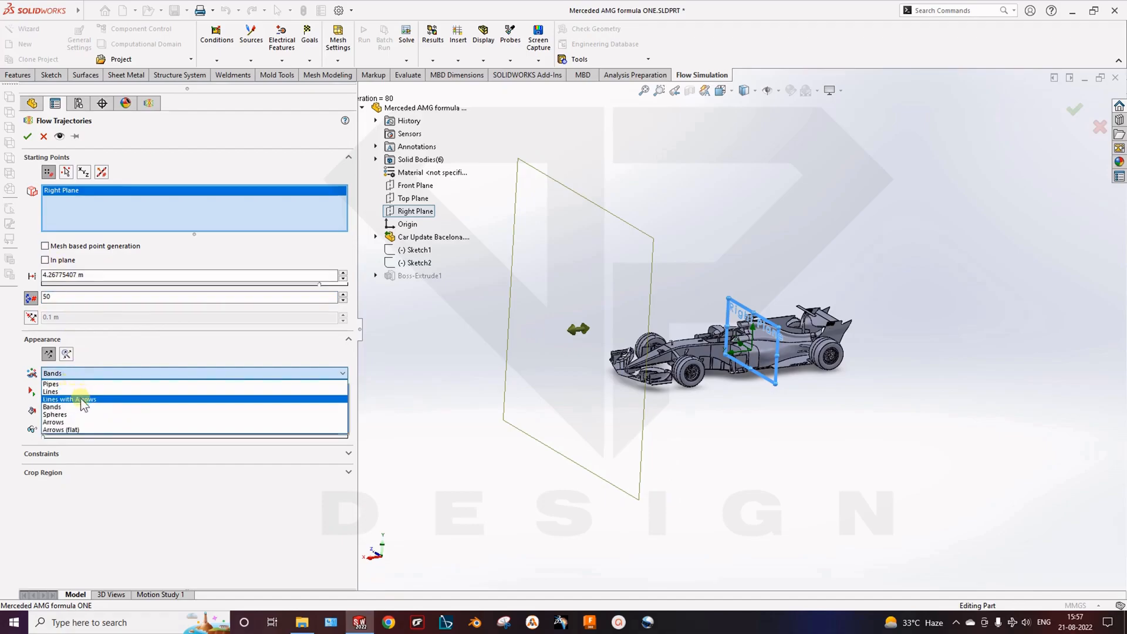
left_click(80, 397)
left_click(85, 372)
left_click(79, 430)
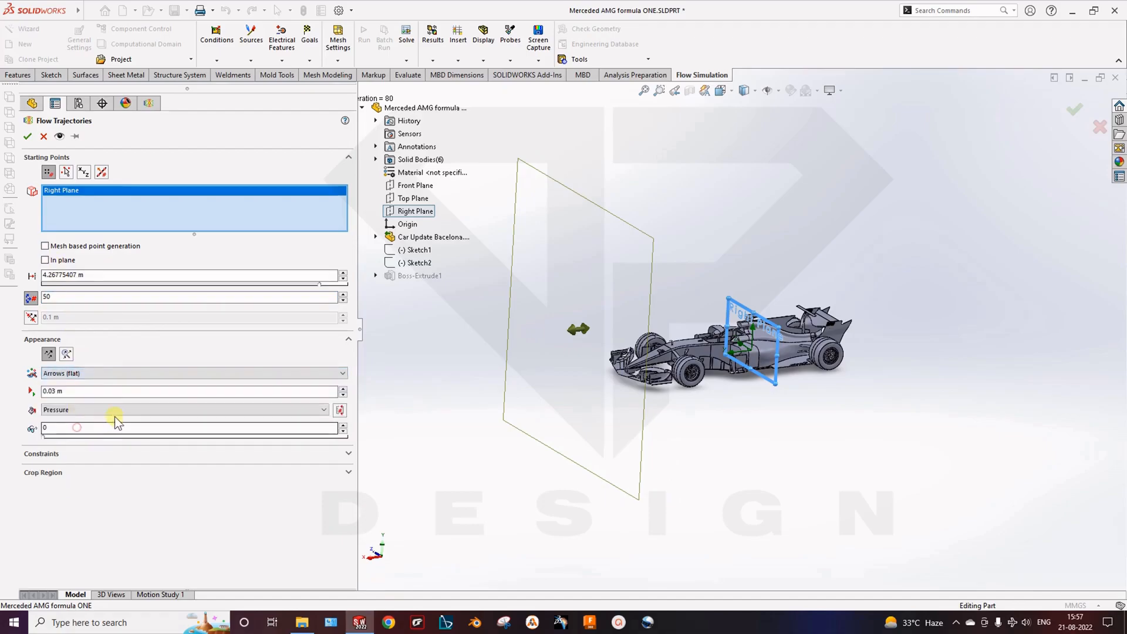
left_click(100, 411)
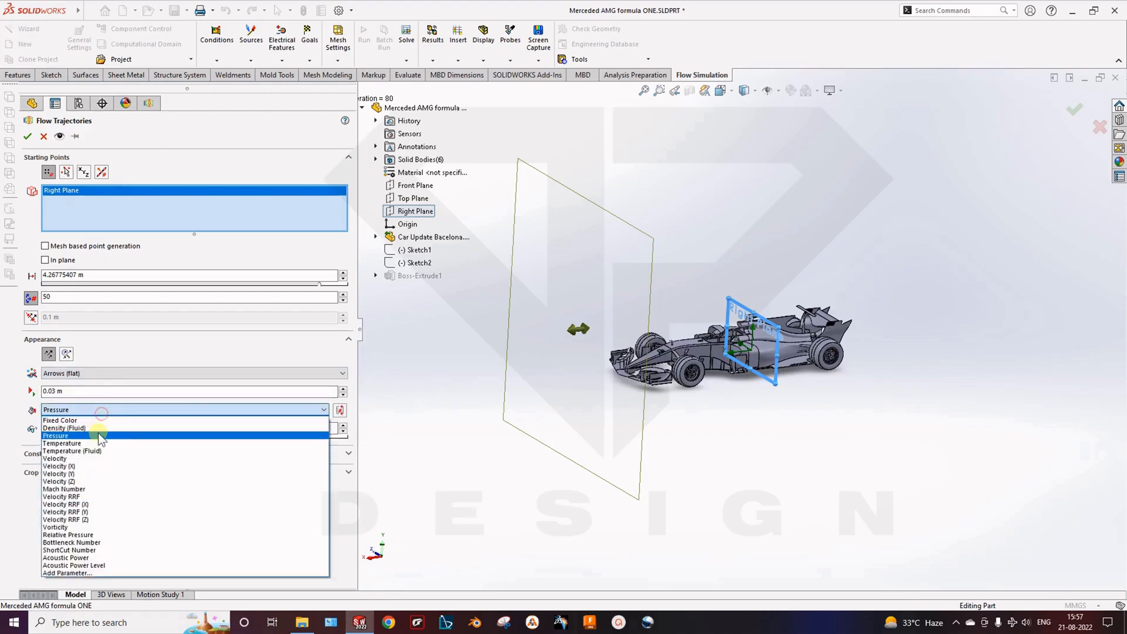
left_click(94, 456)
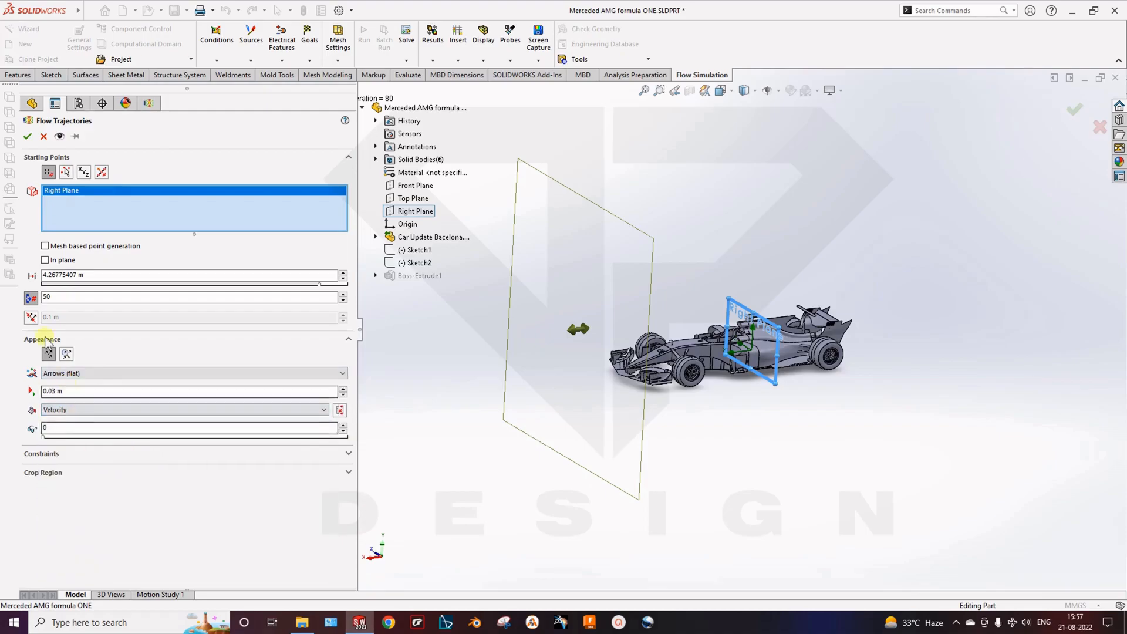
left_click(27, 137)
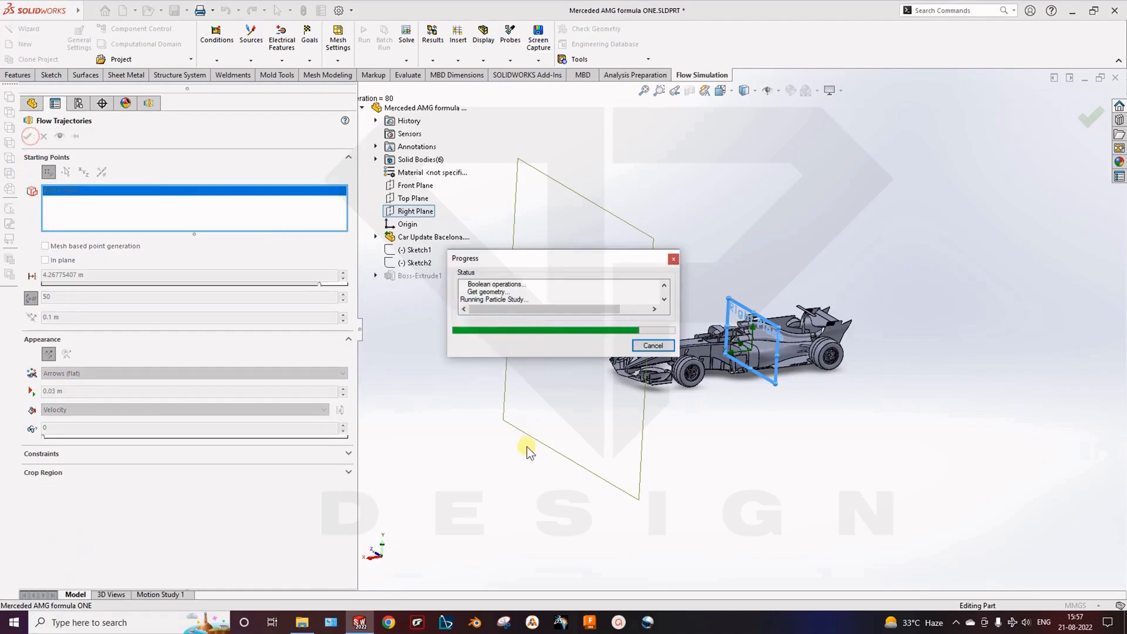
middle_click_drag(675, 477, 729, 324)
scroll(729, 325, "down", 3)
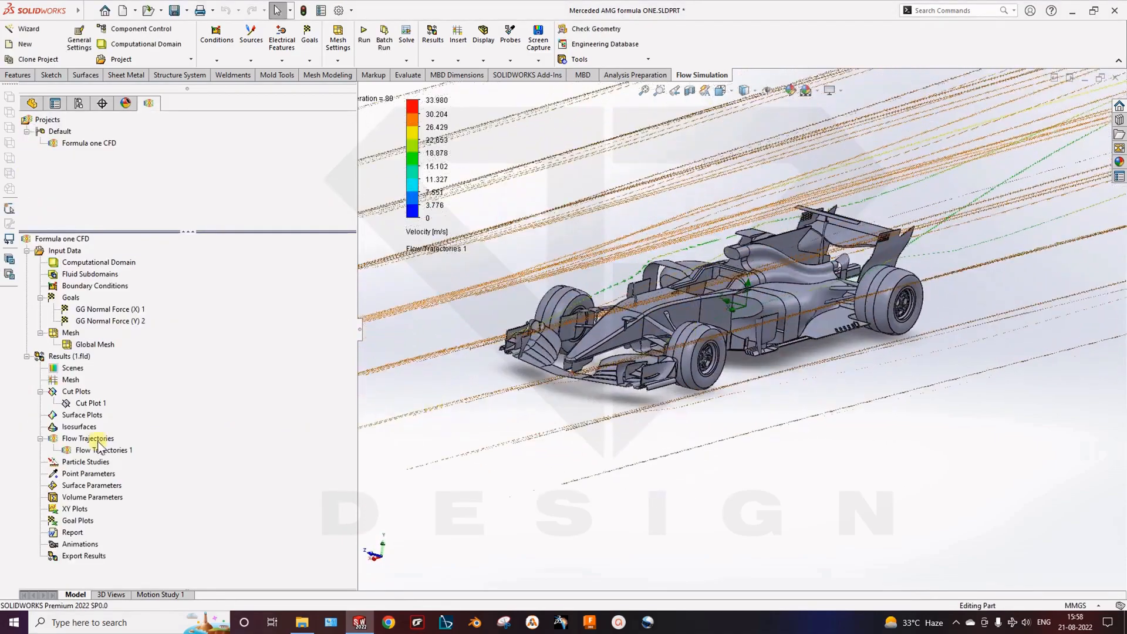
Step: Change the appearance of Flow Trajectories 1 to Pipes and inspect the flow around the front and rear of the car
right_click(101, 452)
left_click(141, 257)
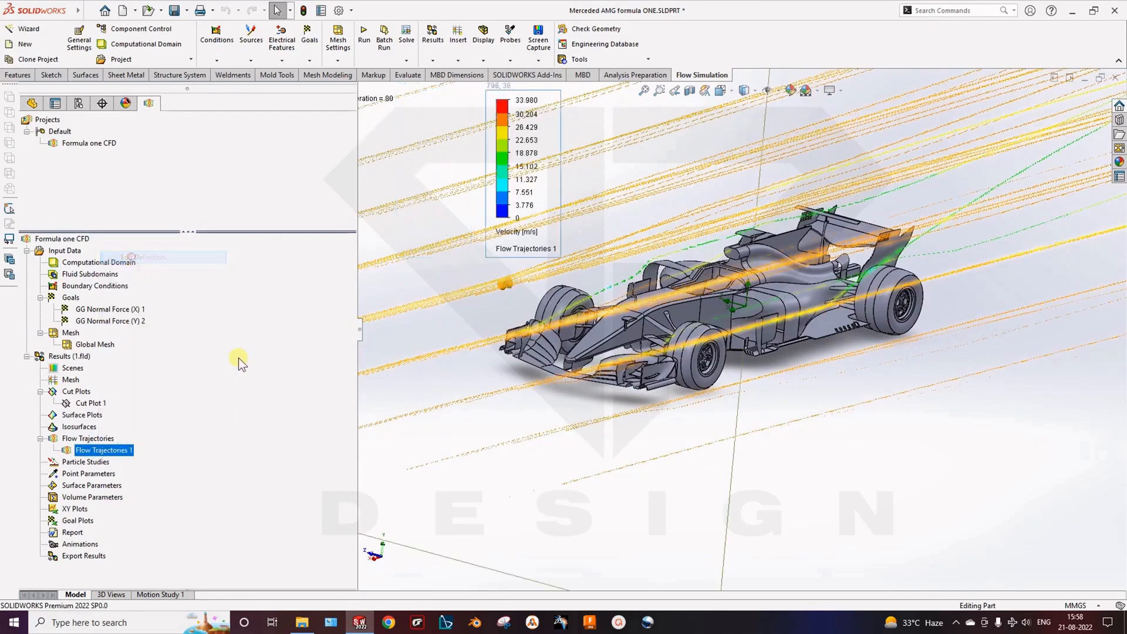
left_click(64, 373)
left_click(64, 384)
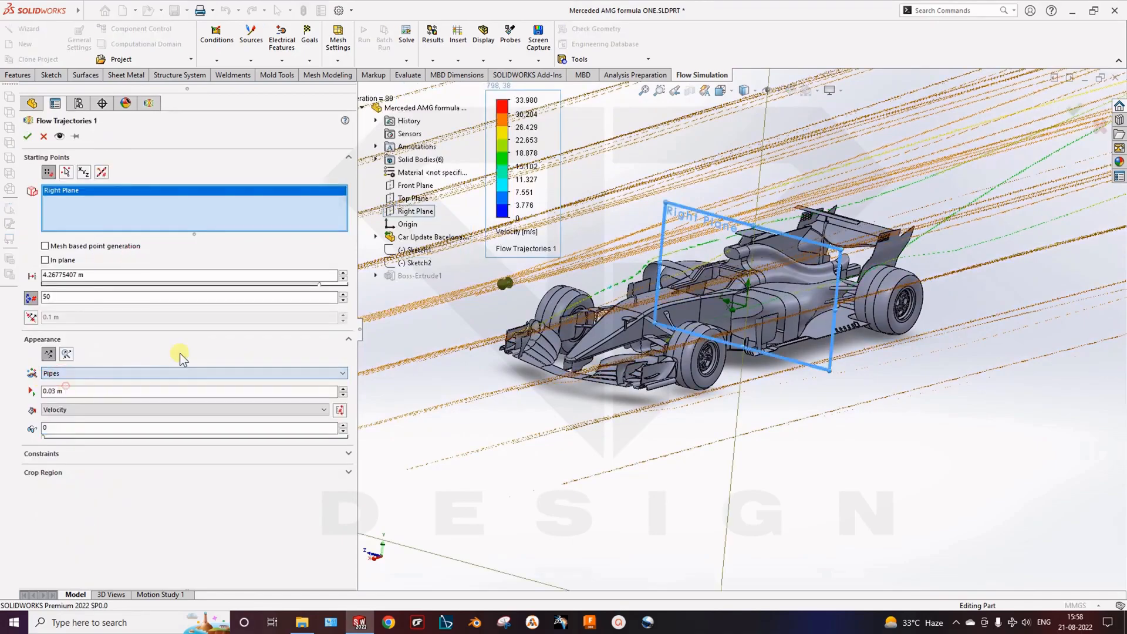
left_click(27, 137)
middle_click_drag(575, 432, 763, 324)
scroll(762, 451, "down", 8)
scroll(645, 351, "up", 8)
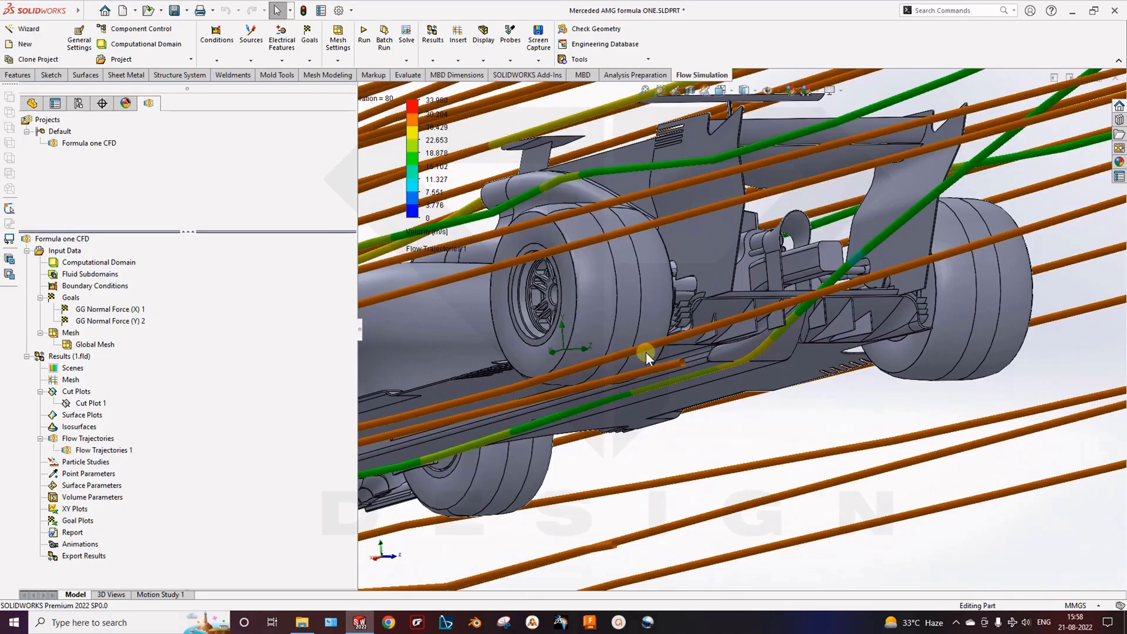
middle_click_drag(614, 348, 756, 416)
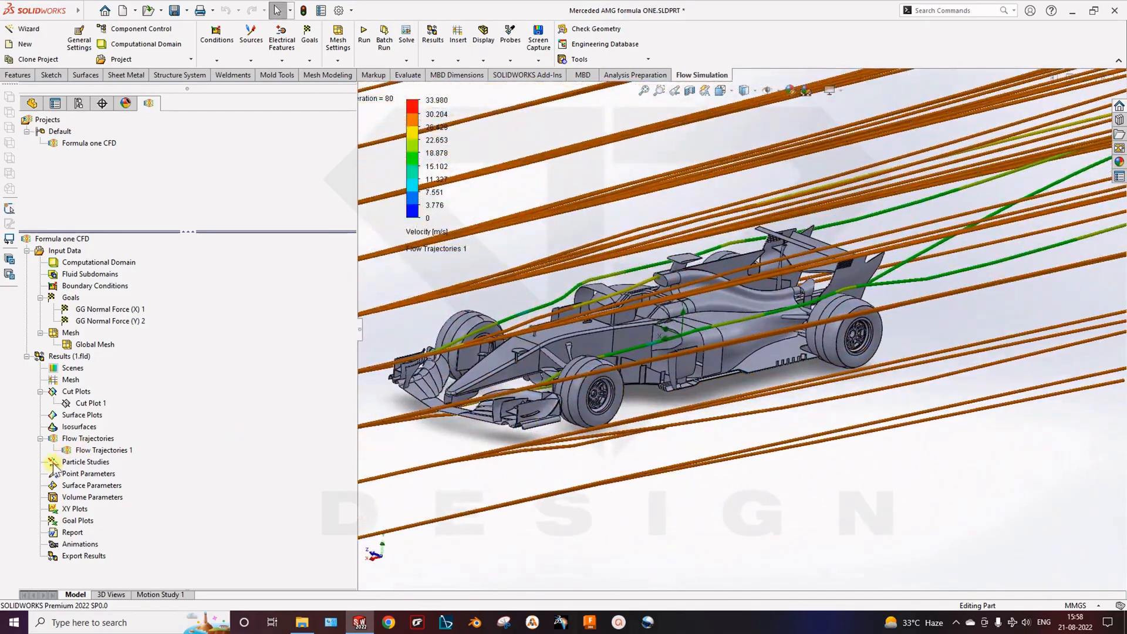
right_click(86, 450)
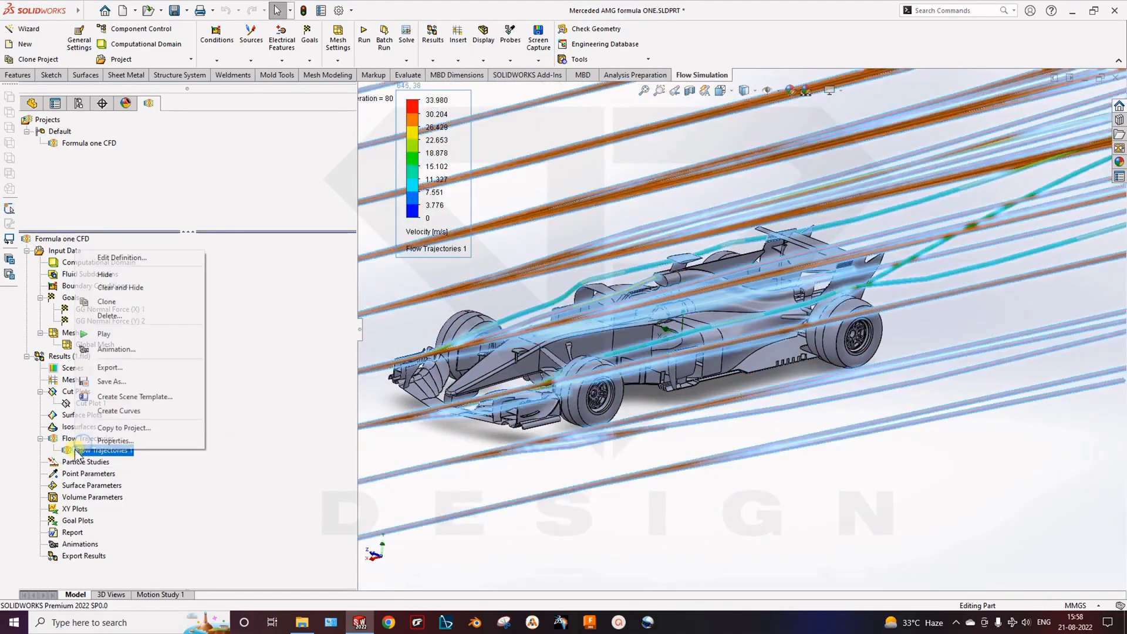
left_click(119, 262)
left_click(72, 374)
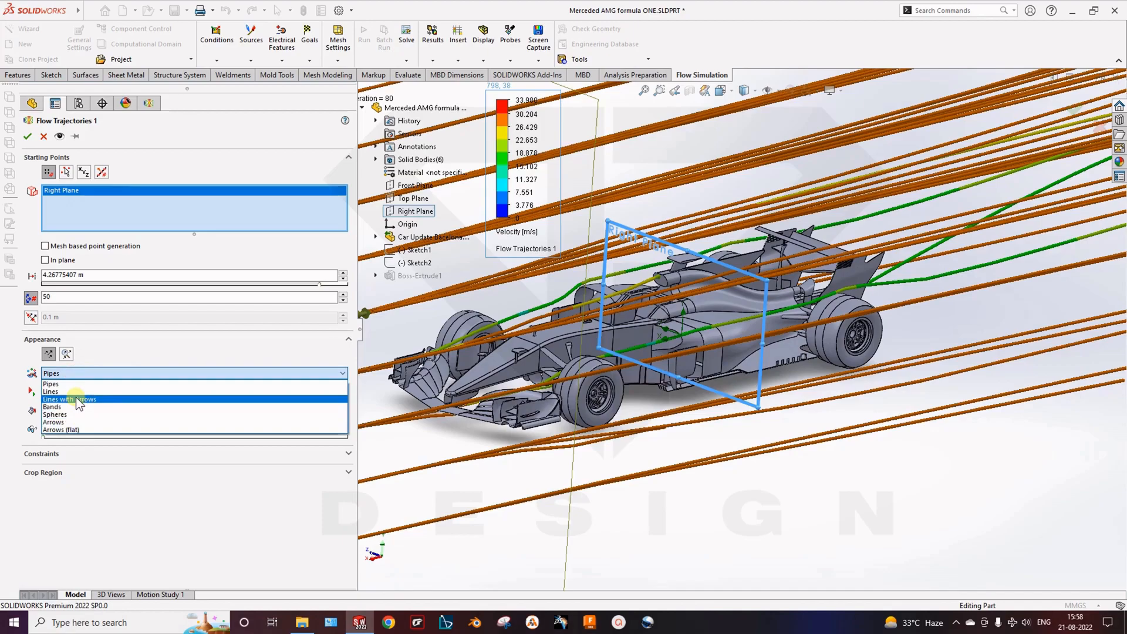
key("Escape")
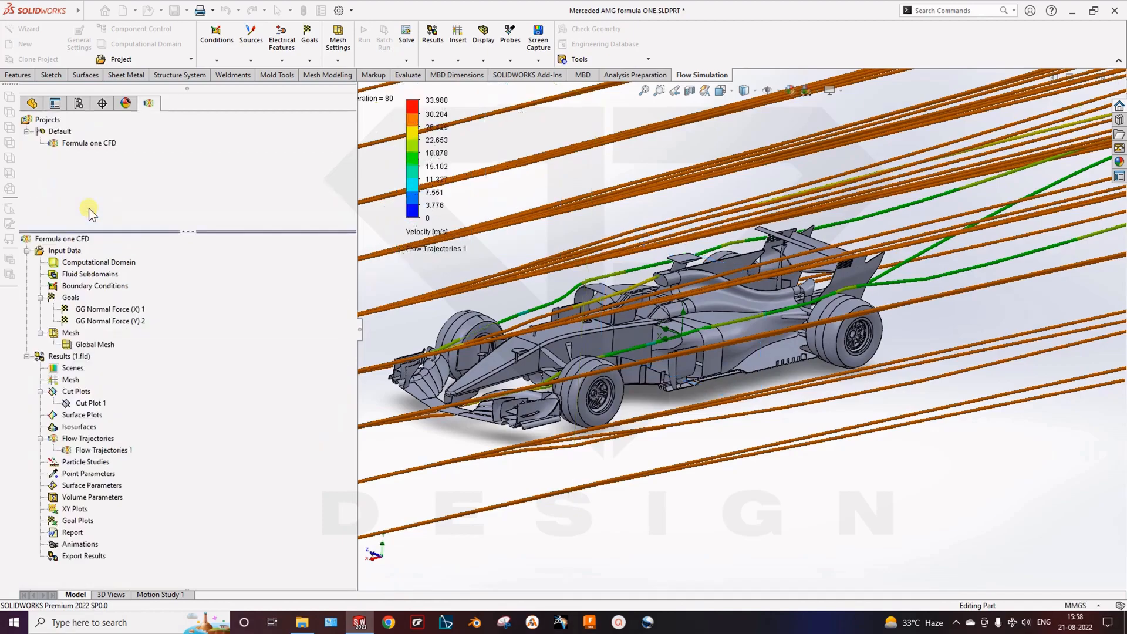
Step: Hide the Flow Trajectories 1 plot so only the bare car model is displayed
right_click(103, 450)
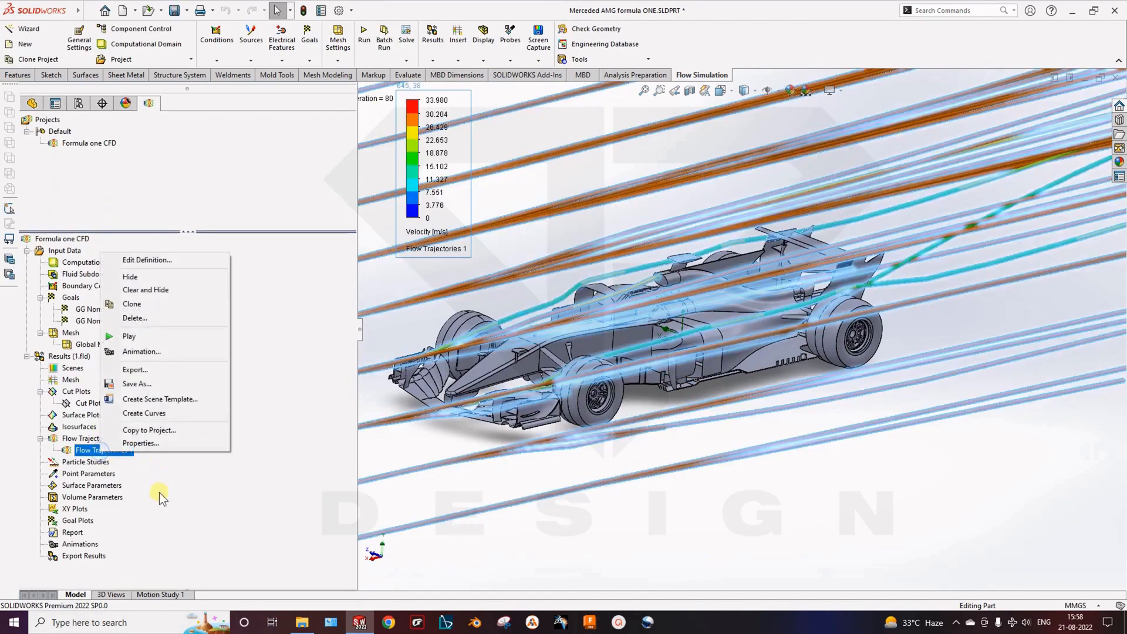
left_click(219, 529)
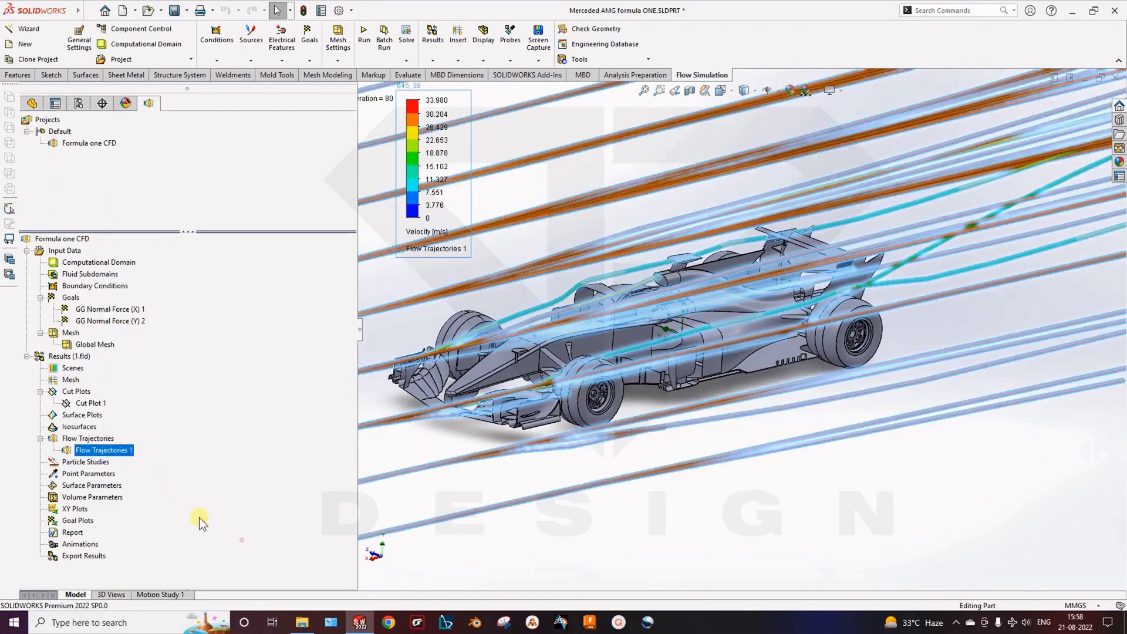
right_click(107, 451)
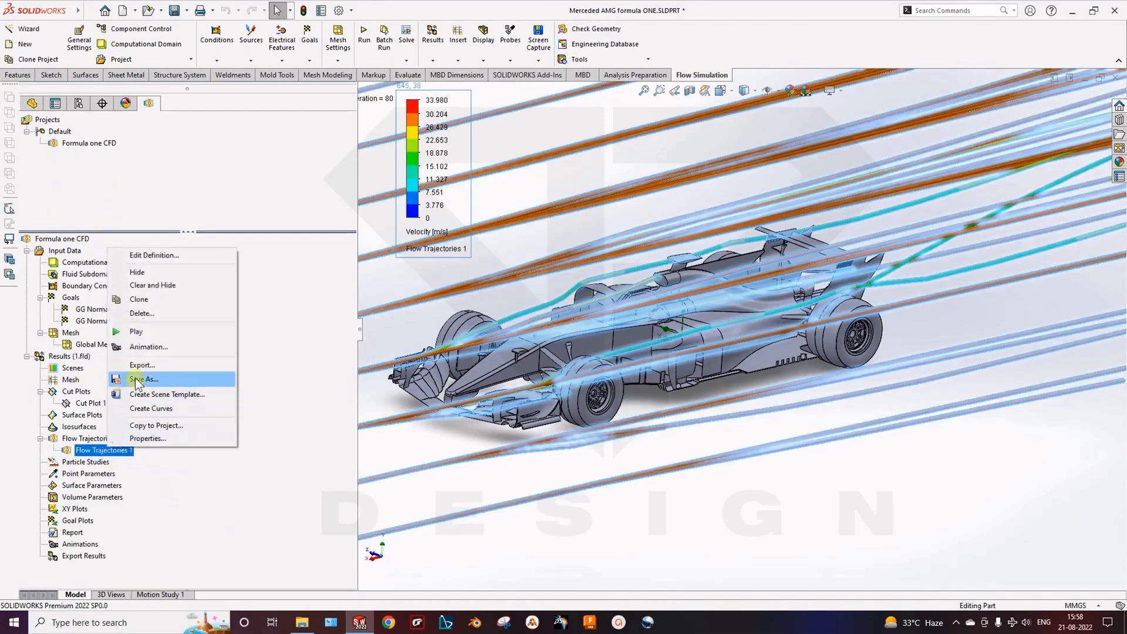
left_click(156, 271)
left_click(82, 427)
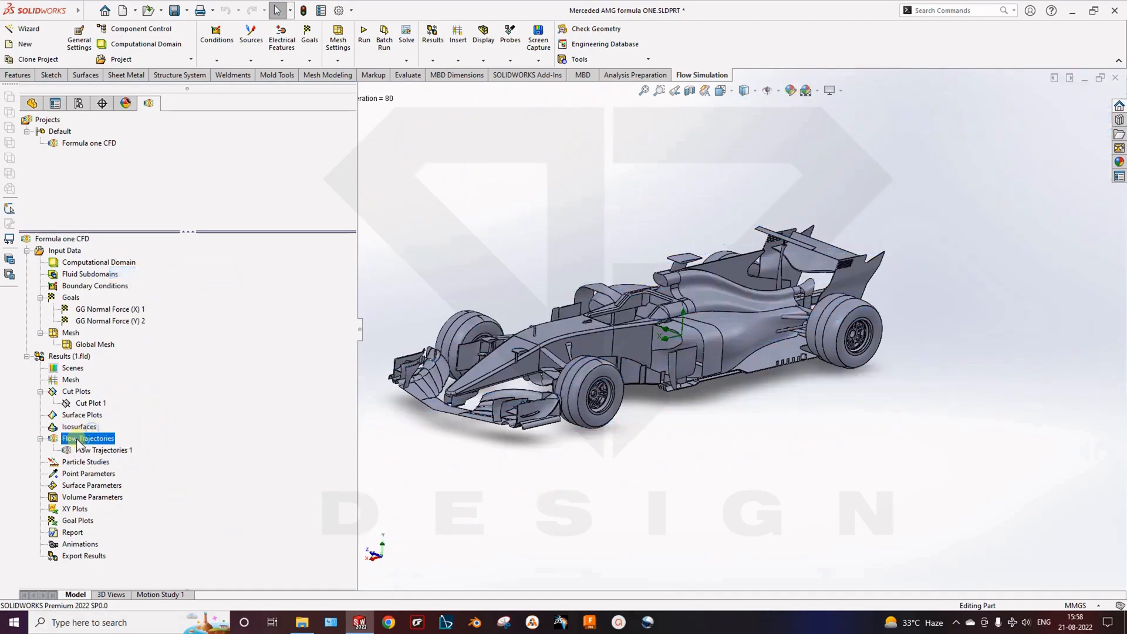
Step: Start a new flow trajectories plot and examine the car for a duct face beside the rear wheel
right_click(80, 443)
left_click(107, 451)
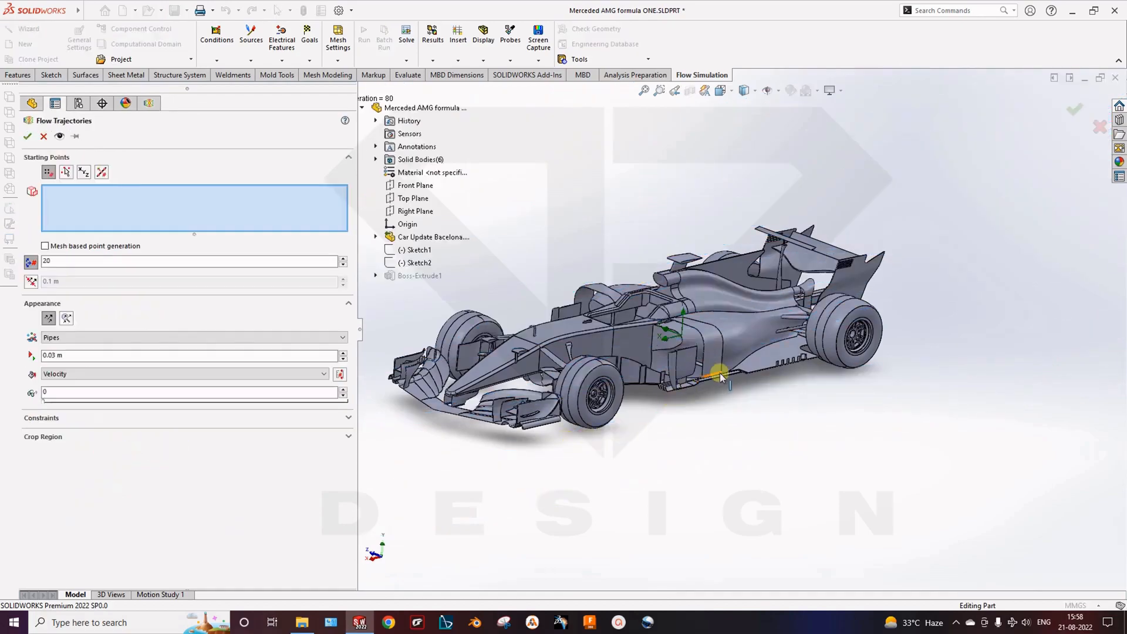
scroll(720, 452, "down", 5)
middle_click_drag(767, 421, 807, 373)
scroll(774, 370, "down", 5)
scroll(775, 375, "down", 3)
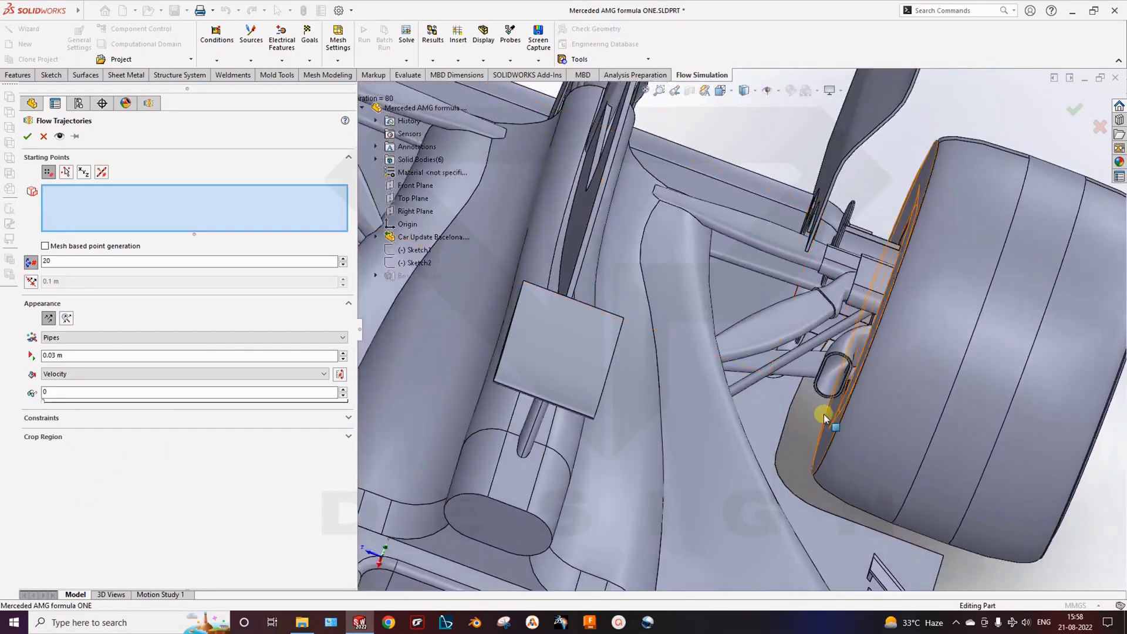
scroll(727, 379, "down", 3)
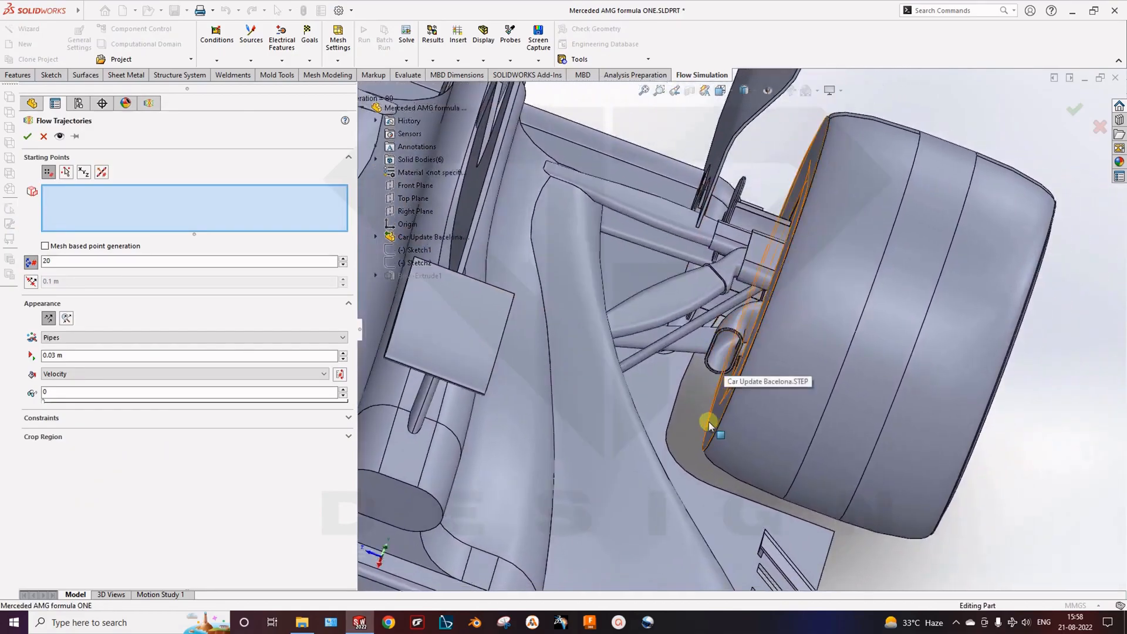
middle_click_drag(720, 418, 701, 359)
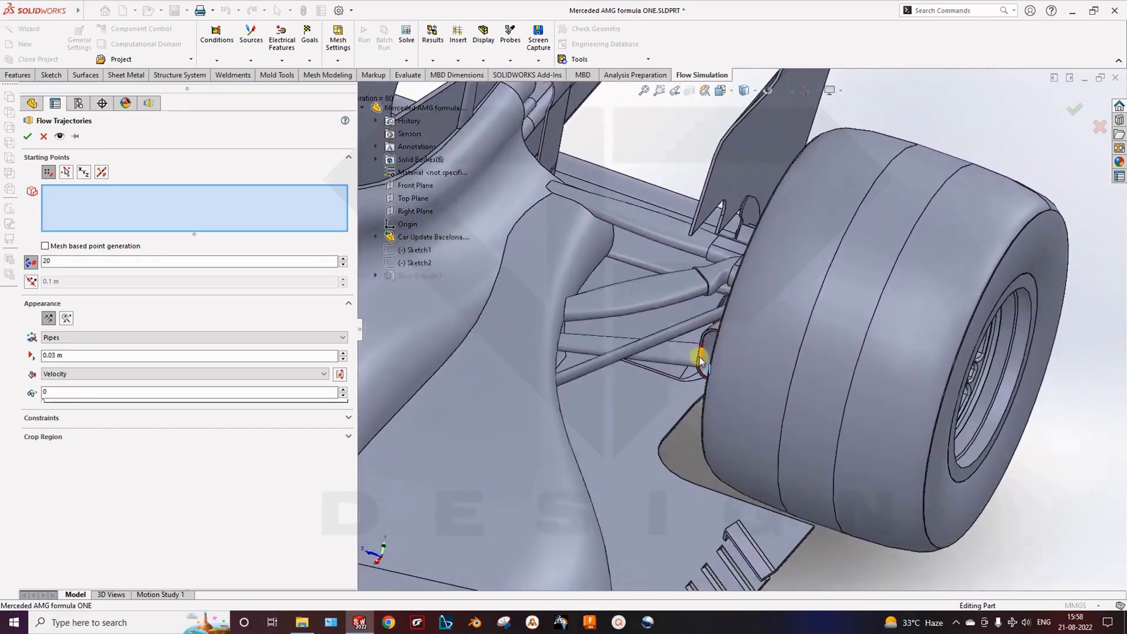
scroll(715, 406, "up", 2)
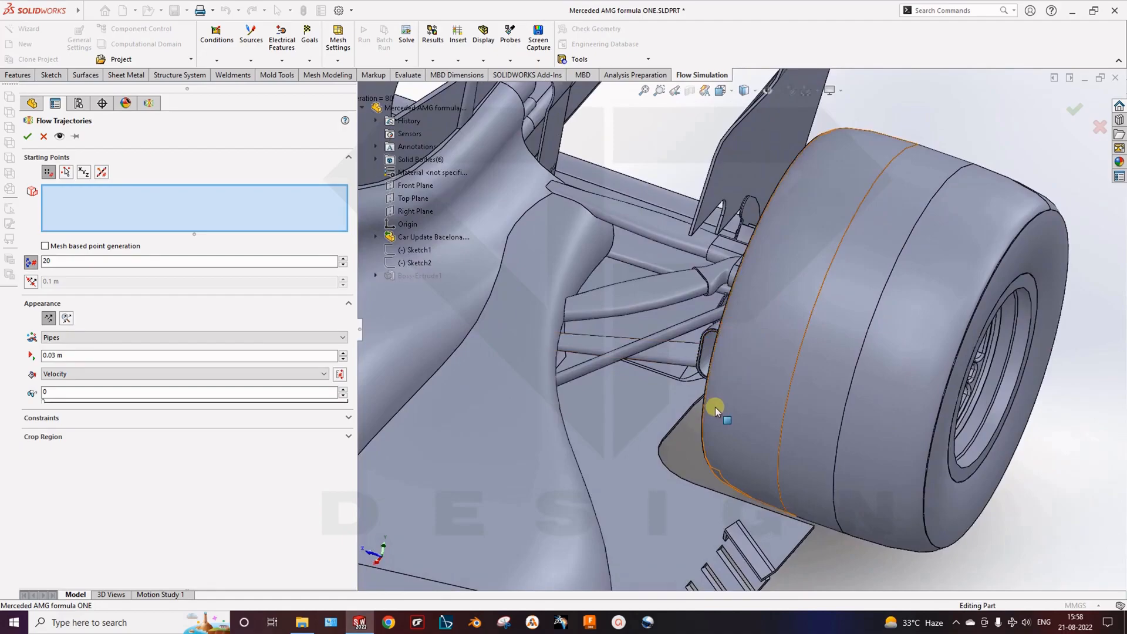
scroll(714, 407, "down", 2)
scroll(715, 407, "up", 6)
middle_click_drag(714, 407, 749, 354, "ctrl")
middle_click_drag(643, 496, 696, 372, "ctrl")
middle_click_drag(670, 447, 712, 439, "ctrl")
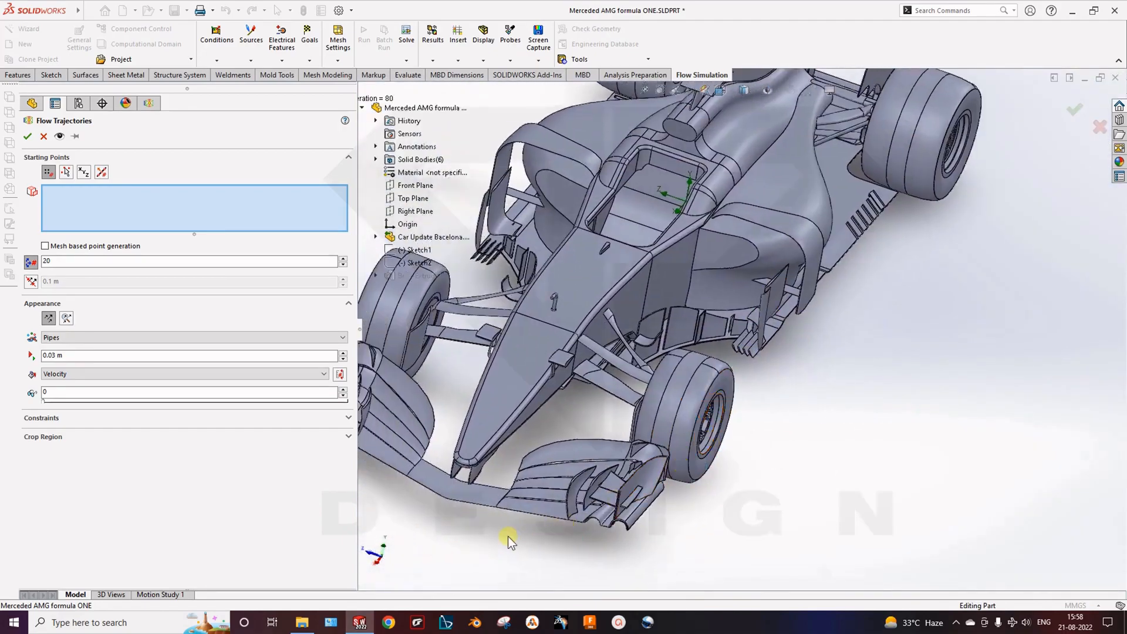
Step: Use the duct face beside the rear wheel as the starting surface with 50 points, and generate the trajectories as Pipes coloured by Velocity
middle_click_drag(547, 422, 800, 388)
scroll(800, 388, "down", 8)
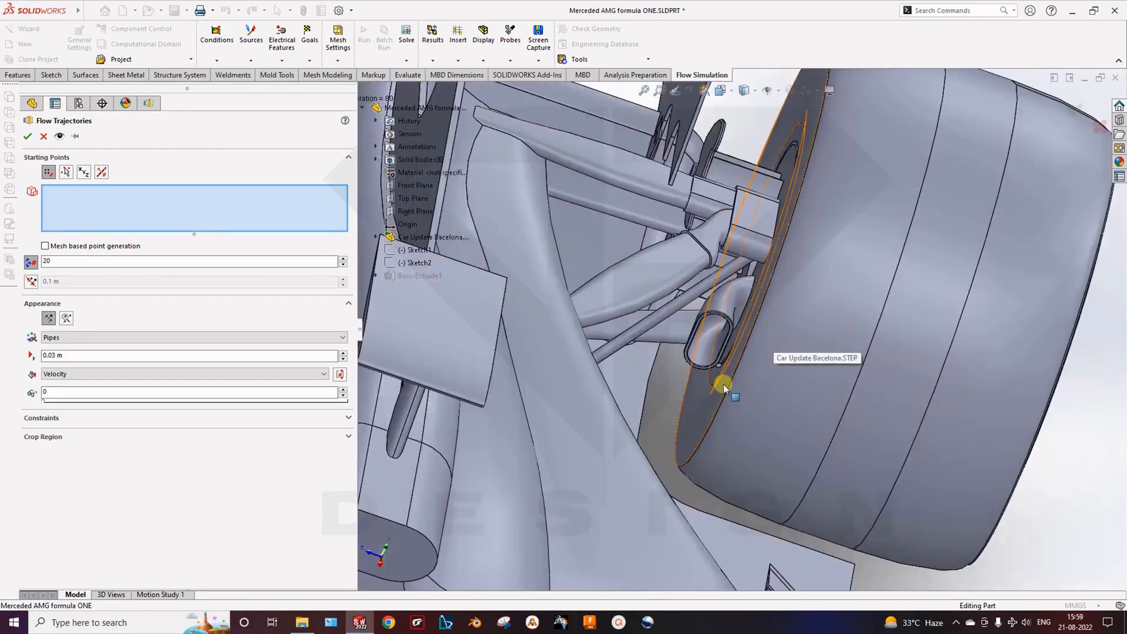
middle_click_drag(735, 383, 835, 451)
scroll(737, 410, "up", 4)
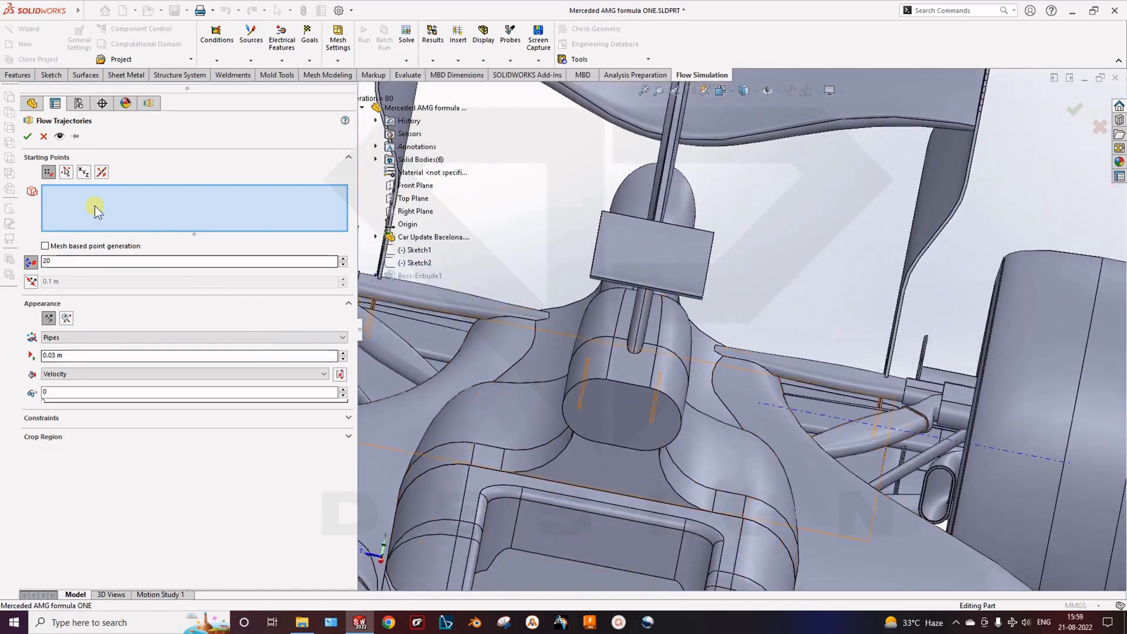
middle_click_drag(782, 417, 639, 291, "ctrl")
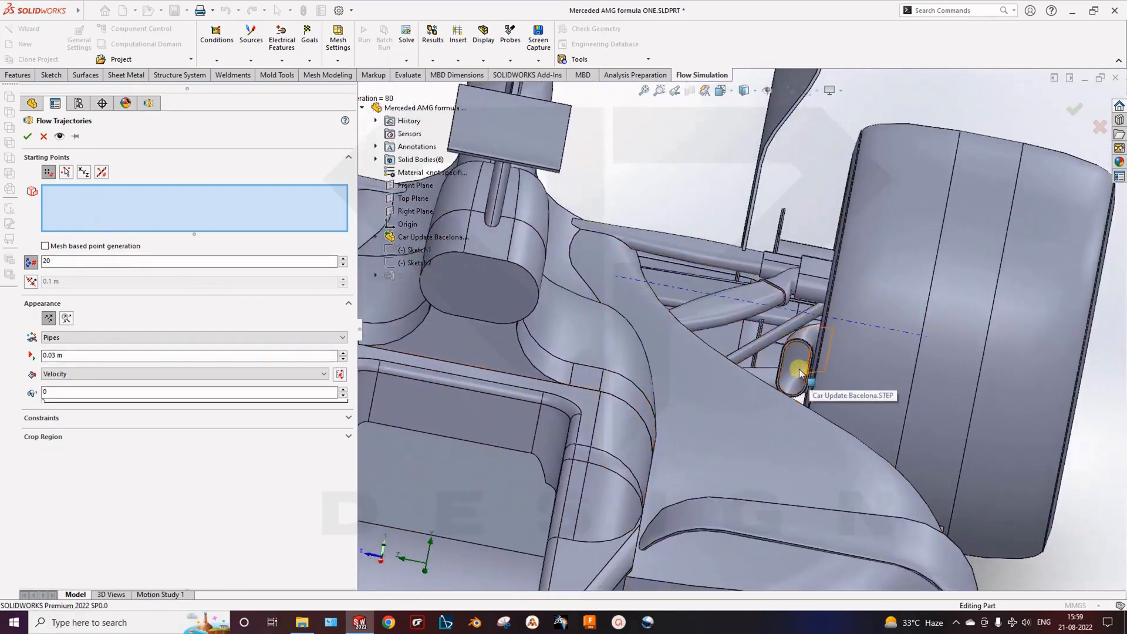
middle_click_drag(788, 362, 763, 404)
left_click(796, 373)
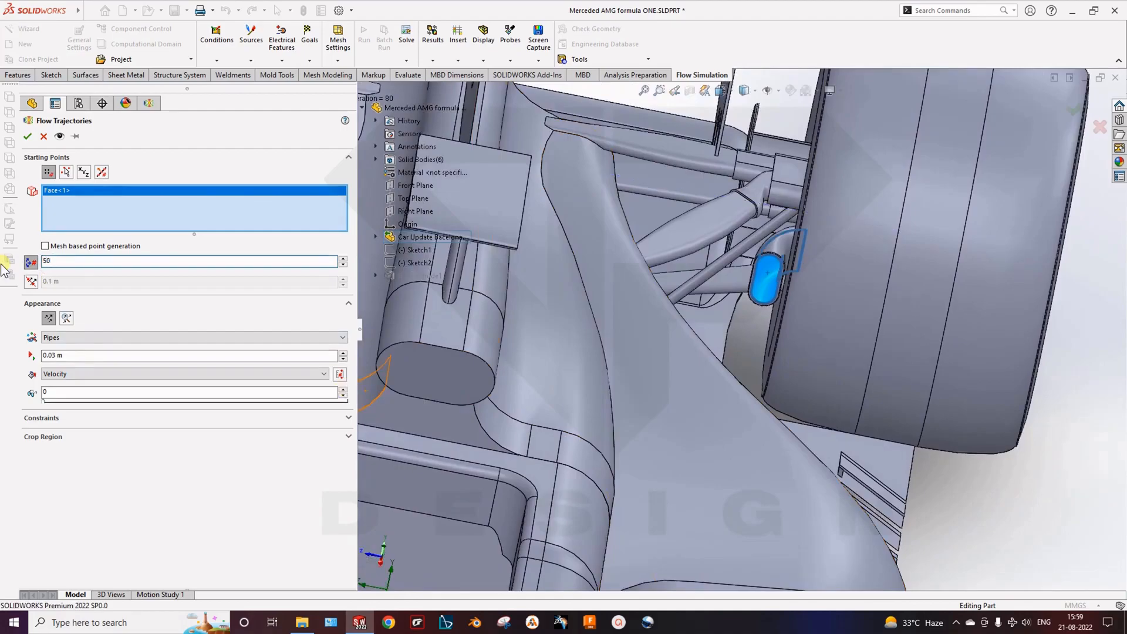
left_click(735, 331)
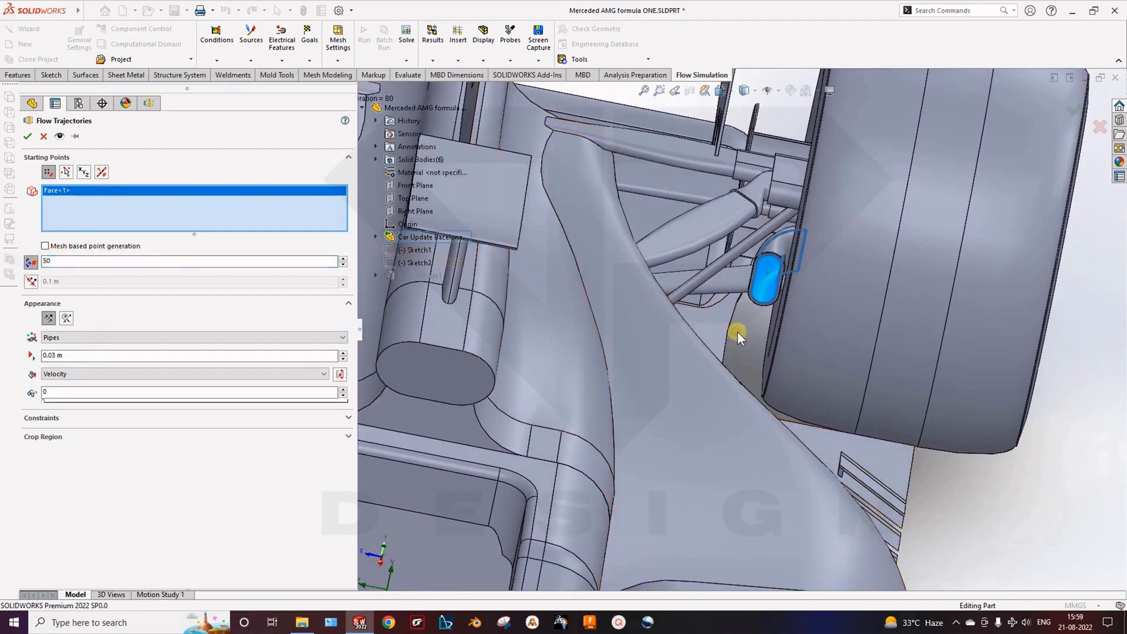
left_click(27, 136)
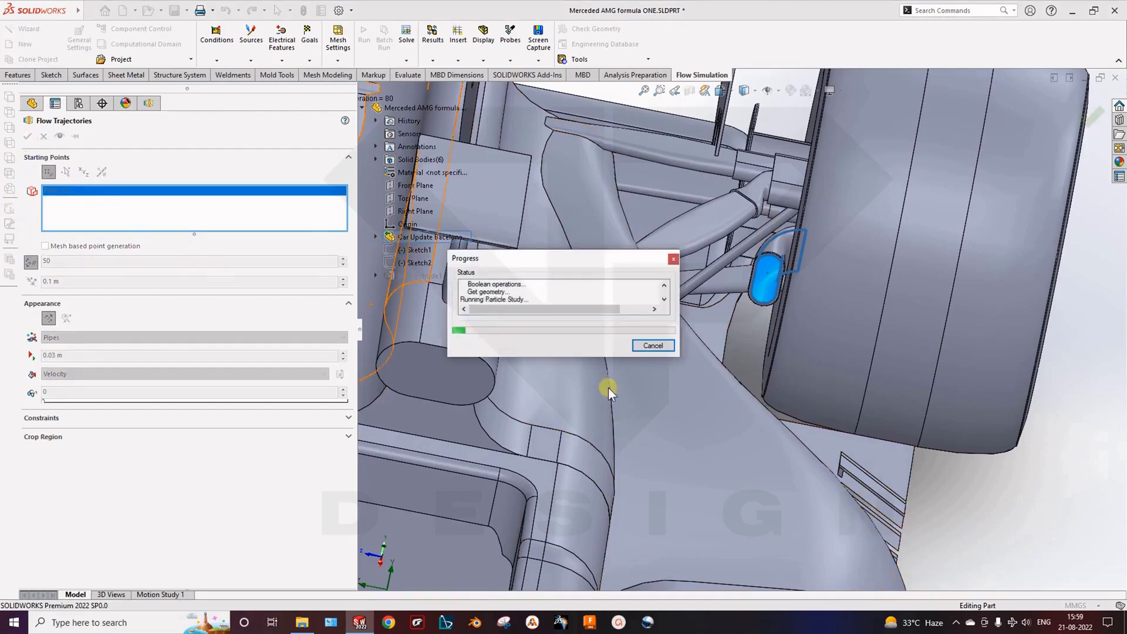
Step: Examine the new trajectories from ahead of the nose, past the front wing and front wheel
scroll(669, 418, "up", 9)
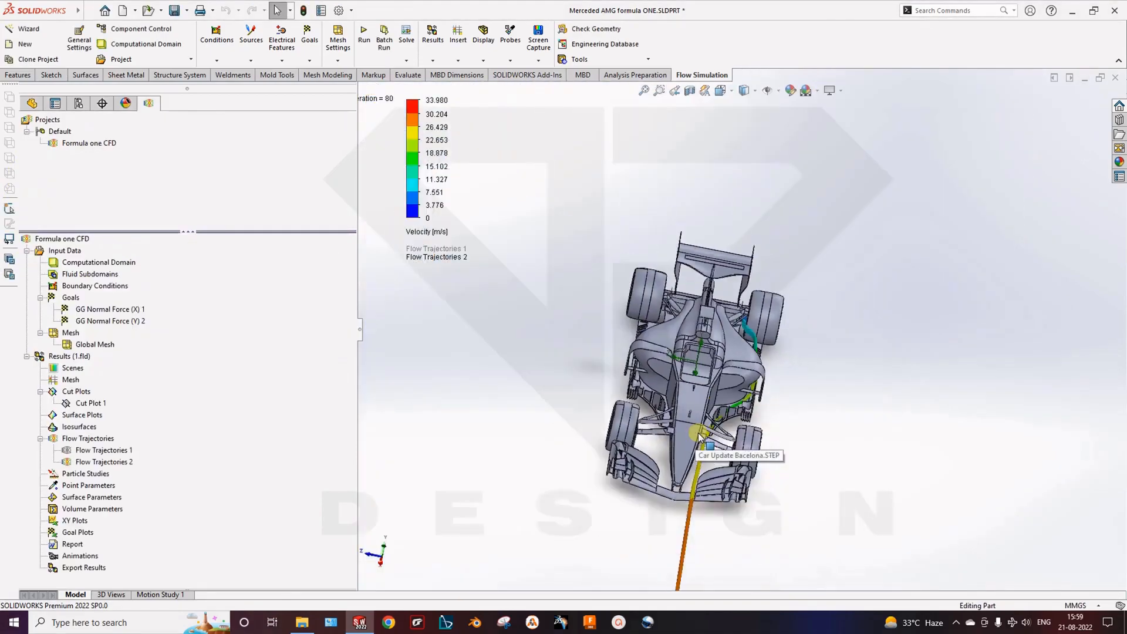
mouse_move(715, 491)
middle_mouse_down()
mouse_move(639, 461)
mouse_move(714, 490)
middle_mouse_up()
scroll(713, 492, "down", 2)
middle_click_drag(634, 516, 637, 472)
scroll(474, 515, "down", 2)
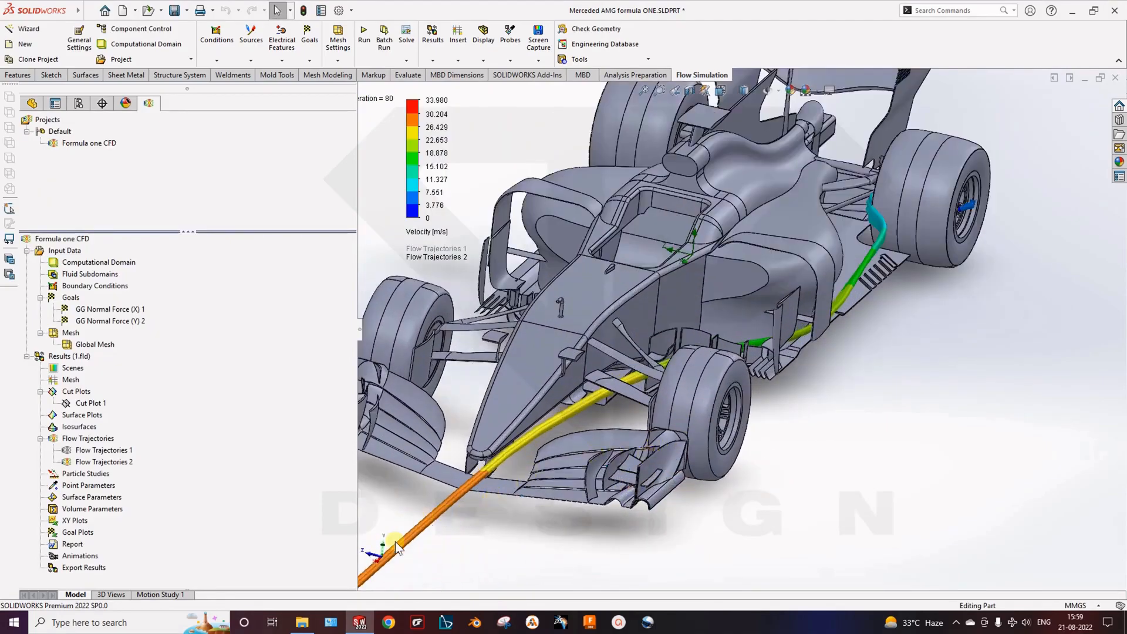
middle_click_drag(520, 450, 540, 448)
scroll(600, 370, "down", 4)
middle_click_drag(584, 381, 531, 385)
scroll(621, 400, "up", 4)
scroll(667, 372, "down", 2)
Step: Examine the trajectories along the sidepod and floor to the duct and hub of the rear wheel
middle_click_drag(851, 353, 527, 428)
middle_click_drag(713, 346, 744, 405)
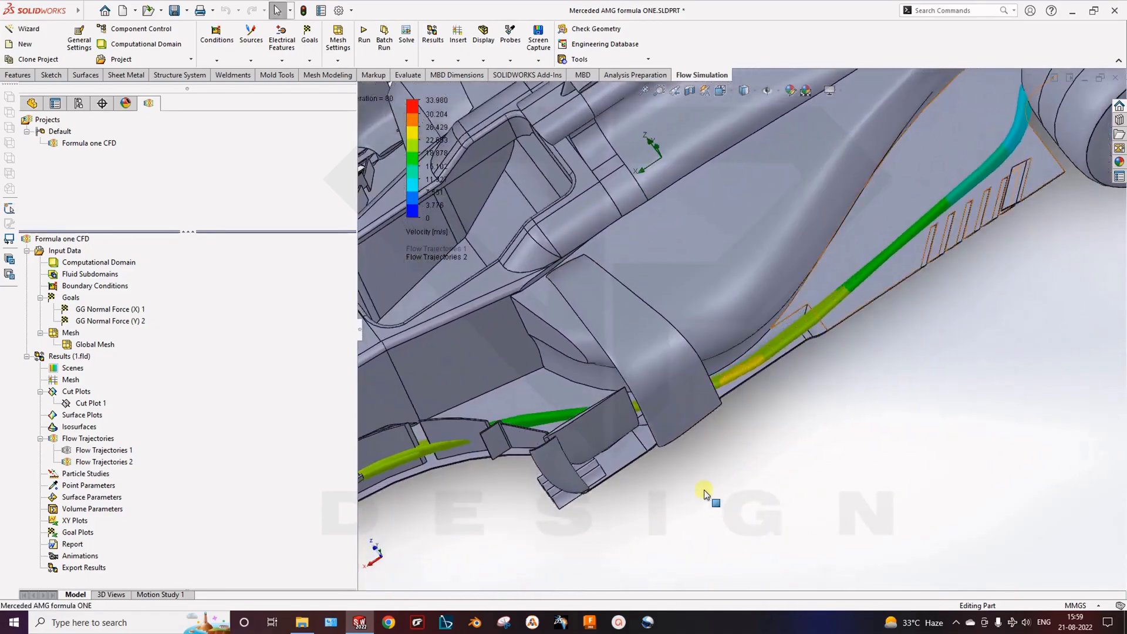
middle_click_drag(892, 235, 754, 411, "ctrl")
middle_click_drag(841, 312, 873, 445, "ctrl")
scroll(914, 384, "down", 3)
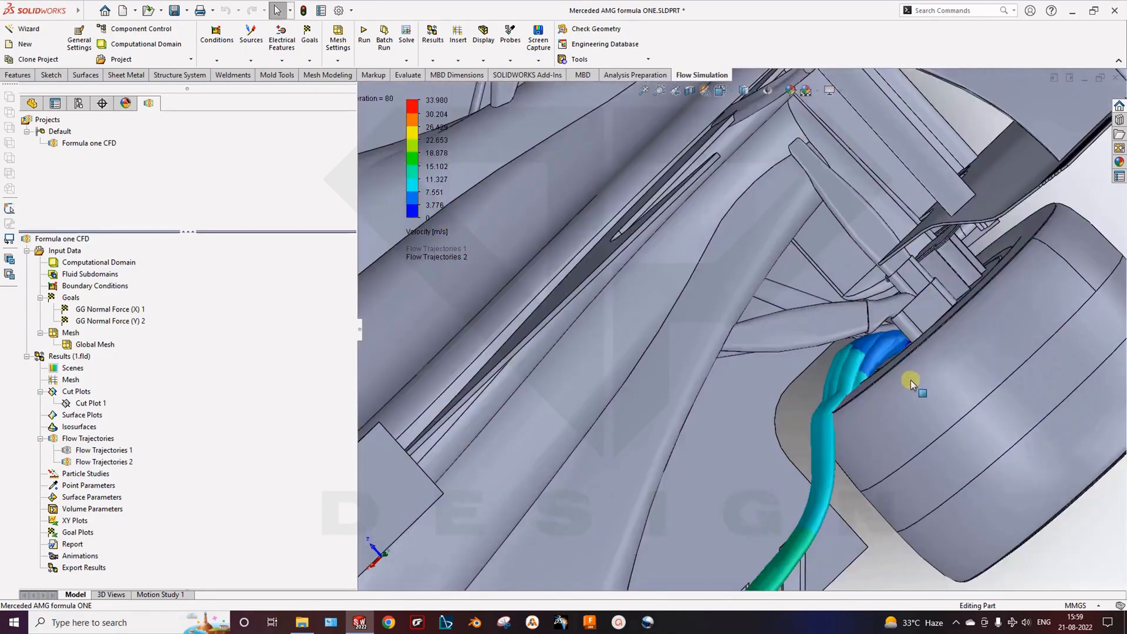
scroll(894, 361, "up", 6)
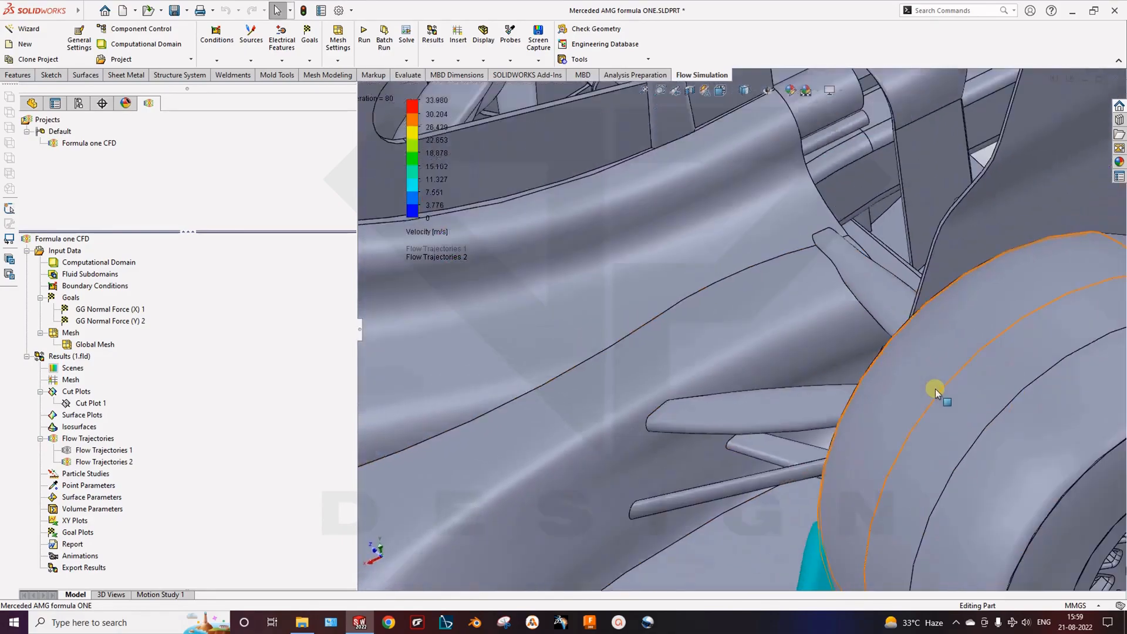
scroll(934, 384, "up", 5)
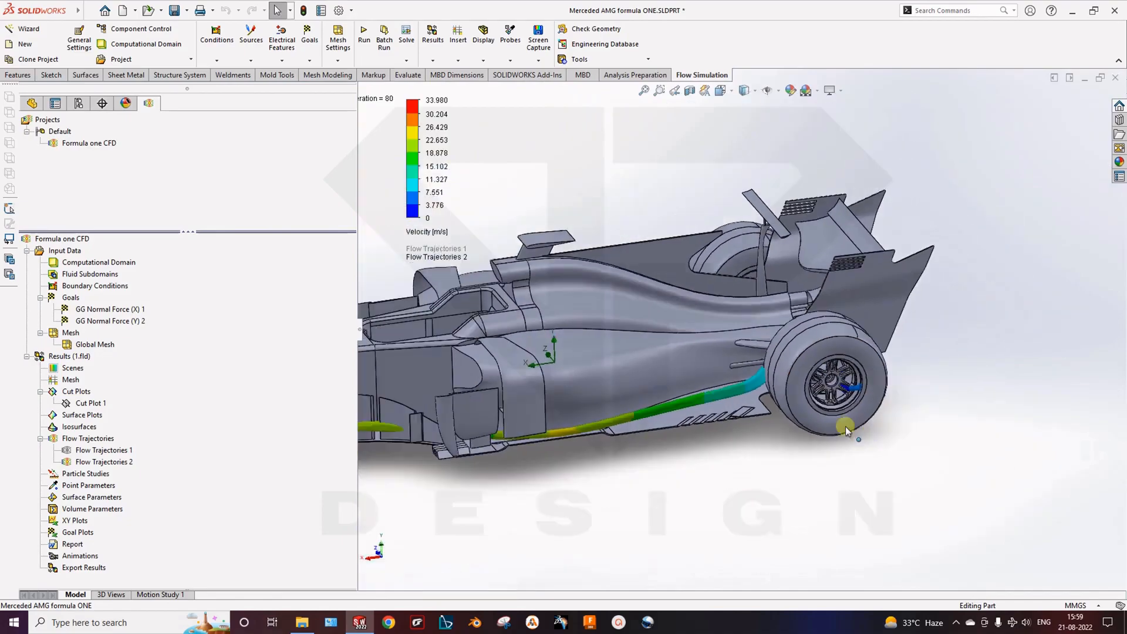
scroll(837, 428, "up", 4)
middle_click_drag(646, 342, 780, 417, "ctrl")
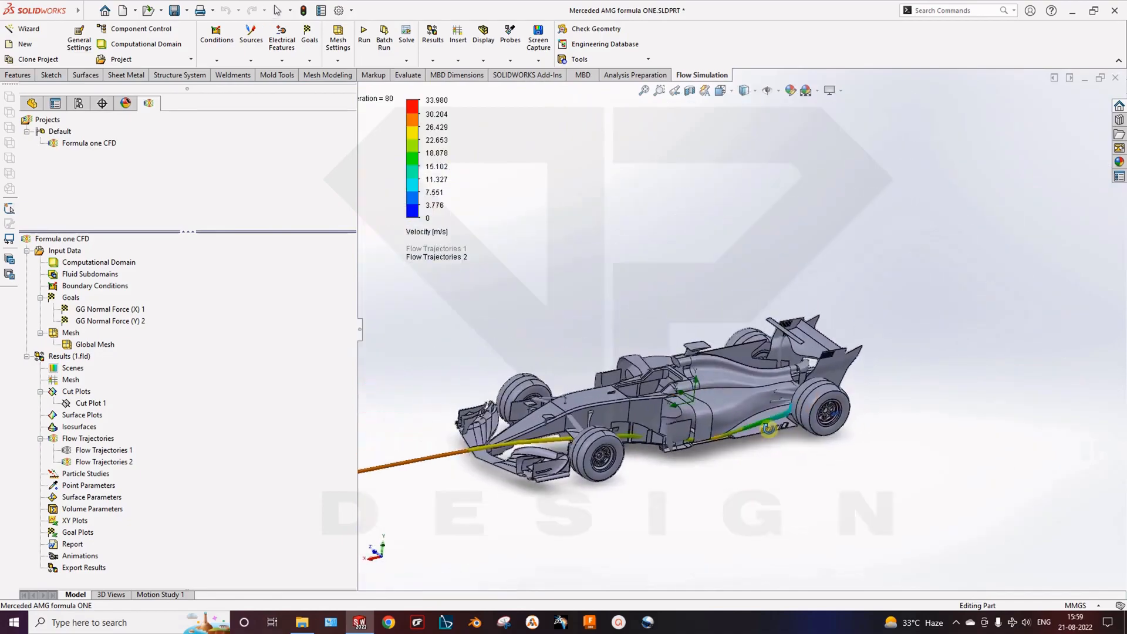
scroll(779, 404, "down", 2)
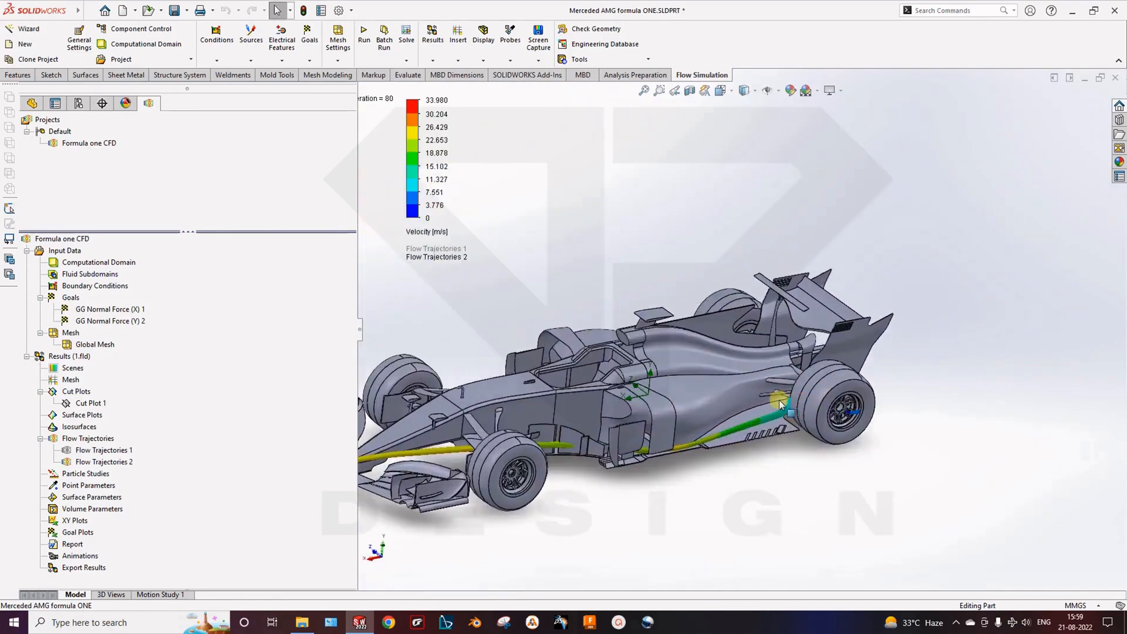
Step: Open the definition of Flow Trajectories 2 and clear its starting face selection
right_click(99, 462)
left_click(136, 270)
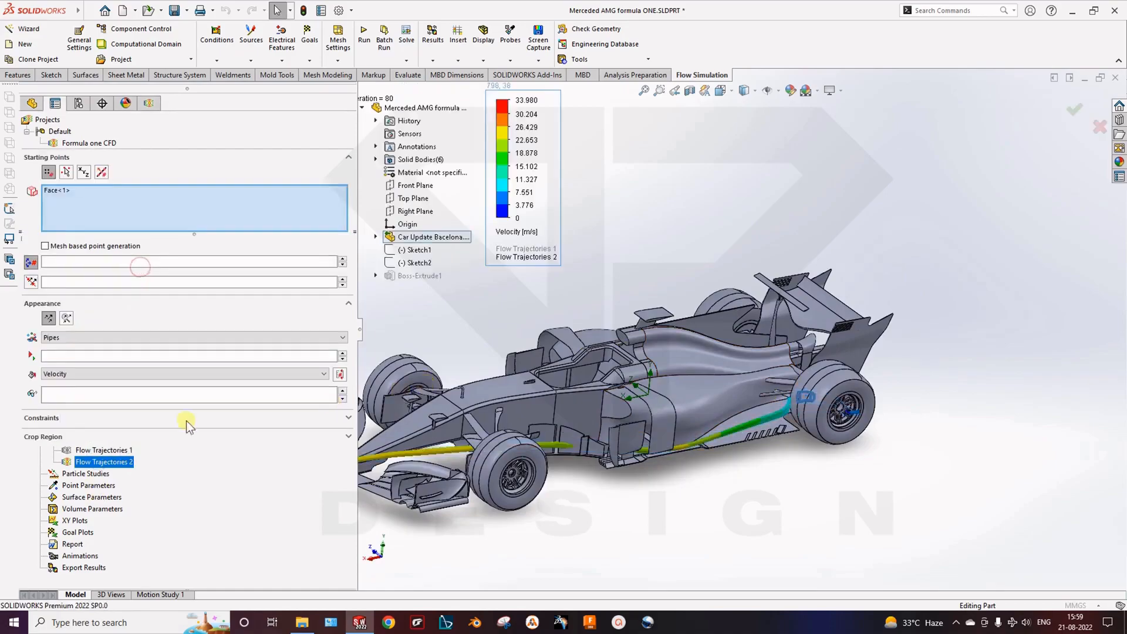
right_click(104, 210)
left_click(138, 216)
Step: Start Flow Trajectories 2 from the rear wing faces and the small plate above the air intake, using 100 points, and regenerate the plot
middle_click_drag(597, 287, 757, 325)
middle_click_drag(836, 303, 822, 323)
scroll(805, 410, "down", 5)
middle_click_drag(804, 410, 695, 397)
left_click(757, 364)
left_click(813, 359)
middle_click_drag(836, 382, 646, 337)
left_click(647, 247)
middle_click_drag(647, 246, 594, 270)
left_click(599, 269)
middle_click_drag(692, 326, 822, 352)
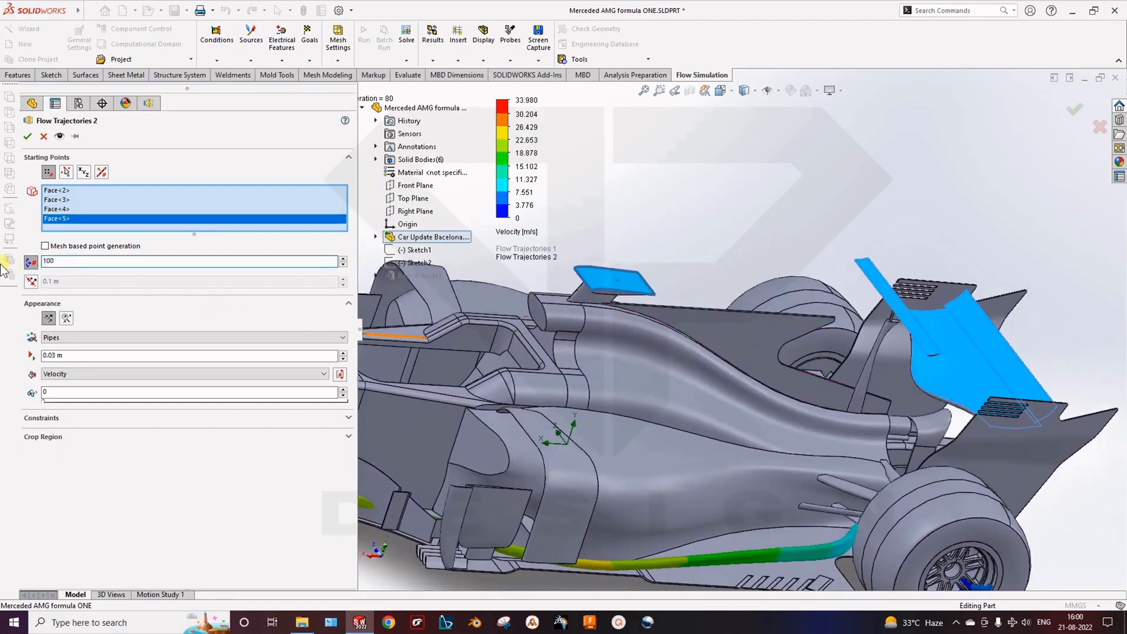
left_click(27, 136)
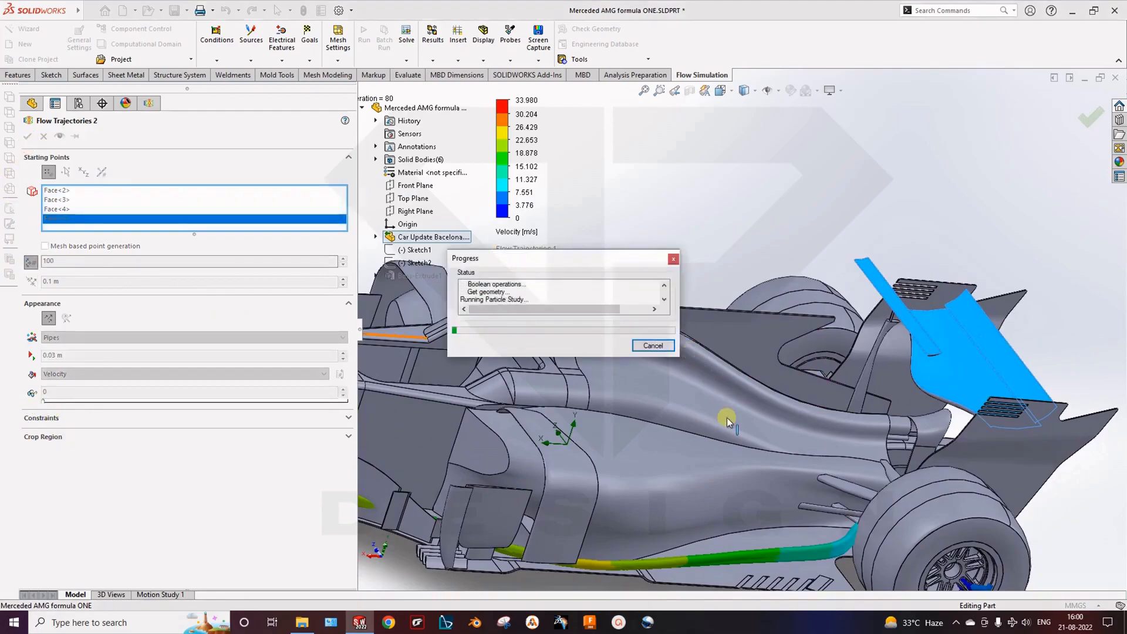
Step: Switch to the Right view and inspect the updated trajectories over the nose, engine cover and rear wing
scroll(597, 389, "up", 6)
middle_click_drag(598, 389, 694, 422)
key("space")
left_click(674, 423)
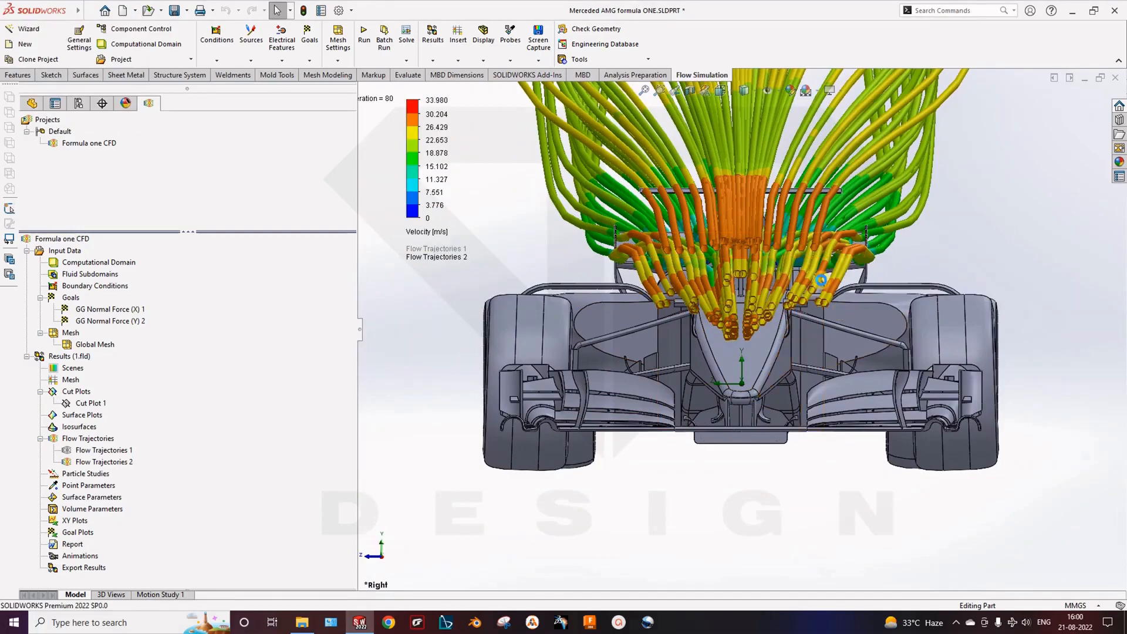
middle_click_drag(824, 279, 617, 300)
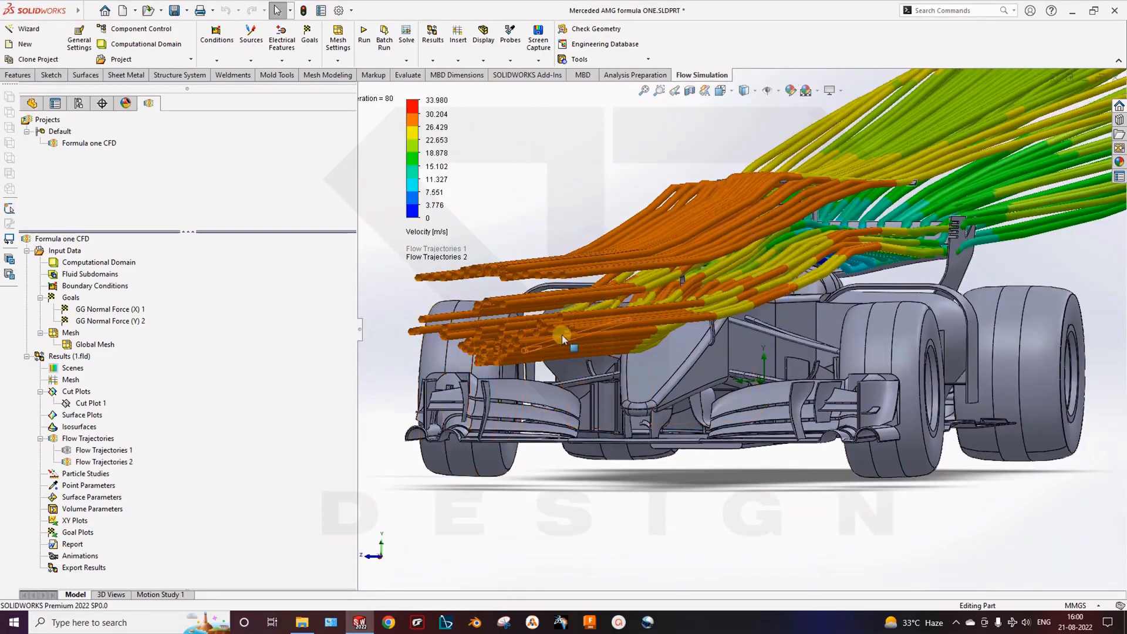
mouse_move(545, 355)
middle_mouse_down()
mouse_move(646, 334)
mouse_move(747, 284)
mouse_move(833, 297)
mouse_move(745, 335)
mouse_move(734, 352)
mouse_move(750, 355)
mouse_move(611, 358)
middle_mouse_up()
mouse_move(704, 377)
middle_mouse_down("ctrl")
mouse_move(686, 335)
mouse_move(706, 324)
middle_mouse_up("ctrl")
scroll(705, 324, "up", 4)
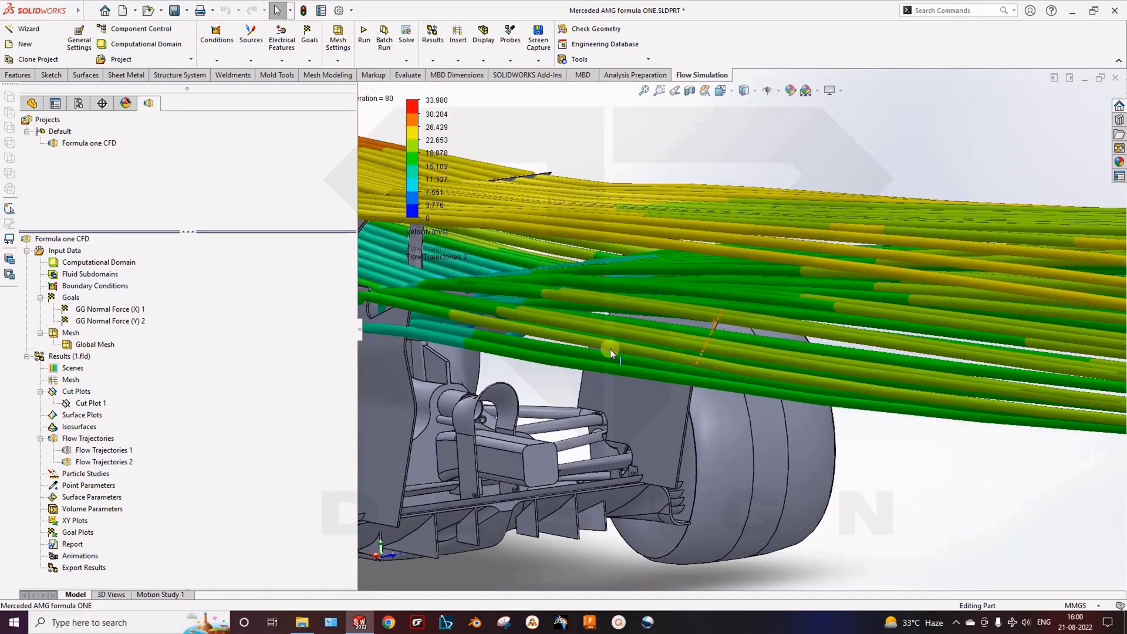
Step: Switch to the Back view and follow the trajectories from the car to the end of the wake and back
middle_click_drag(587, 336, 674, 314)
key("space")
left_click(566, 368)
scroll(776, 317, "down", 8)
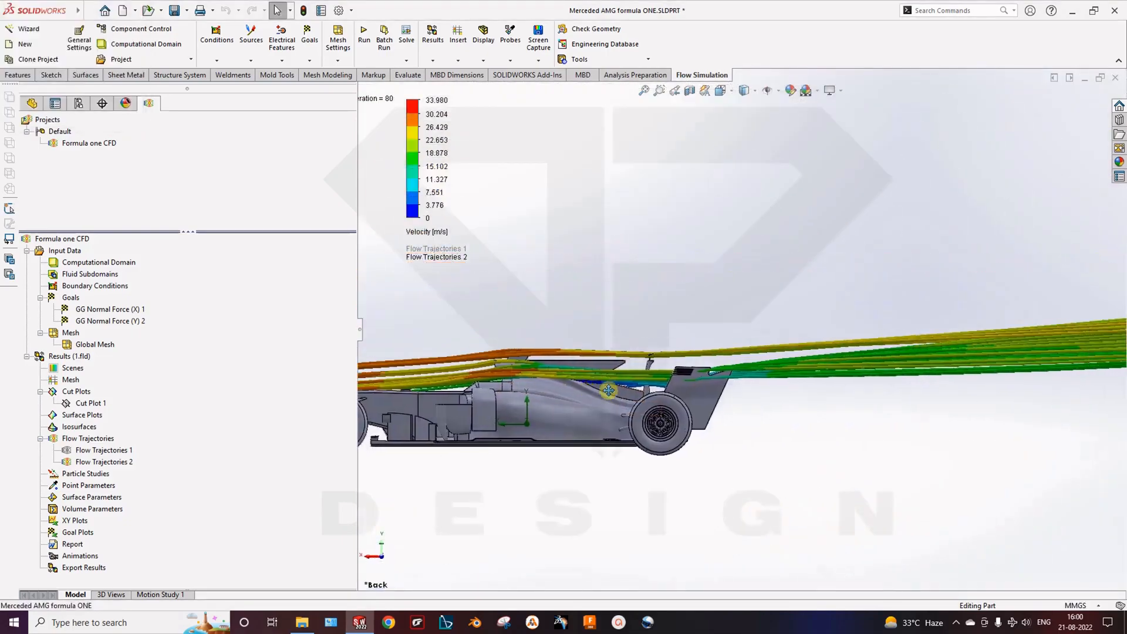
scroll(882, 380, "down", 1)
mouse_move(1026, 350)
middle_mouse_down("ctrl")
mouse_move(822, 376)
mouse_move(776, 394)
middle_mouse_up("ctrl")
middle_click_drag(968, 370, 762, 398, "ctrl")
scroll(798, 371, "up", 5)
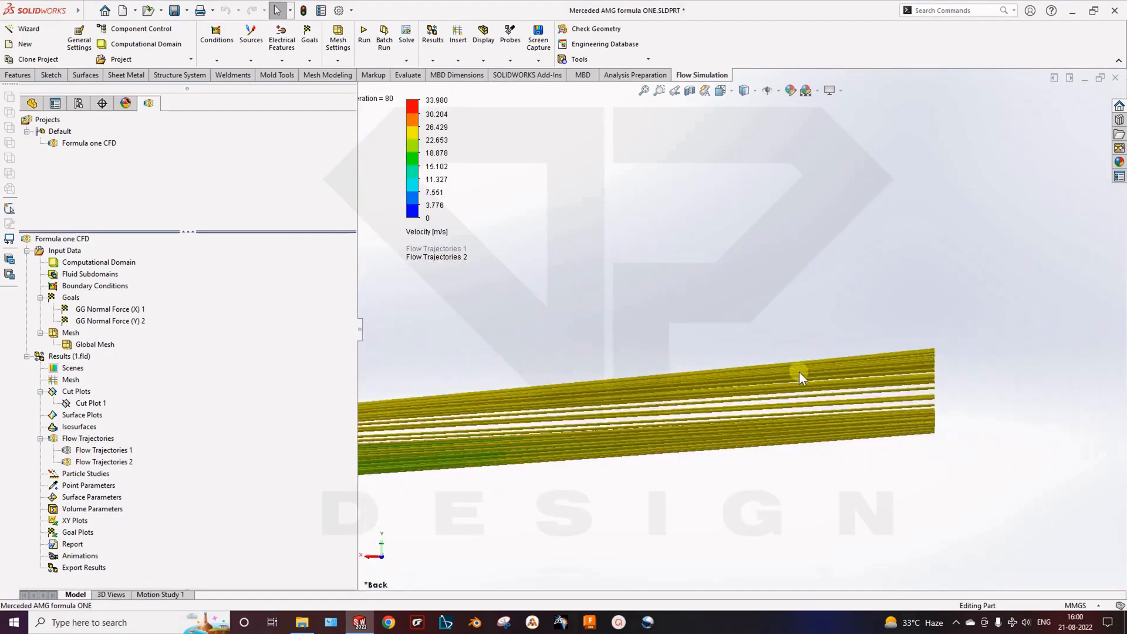
middle_click_drag(604, 324, 1098, 302, "ctrl")
middle_click_drag(698, 393, 775, 404, "ctrl")
scroll(675, 384, "up", 4)
scroll(742, 361, "down", 5)
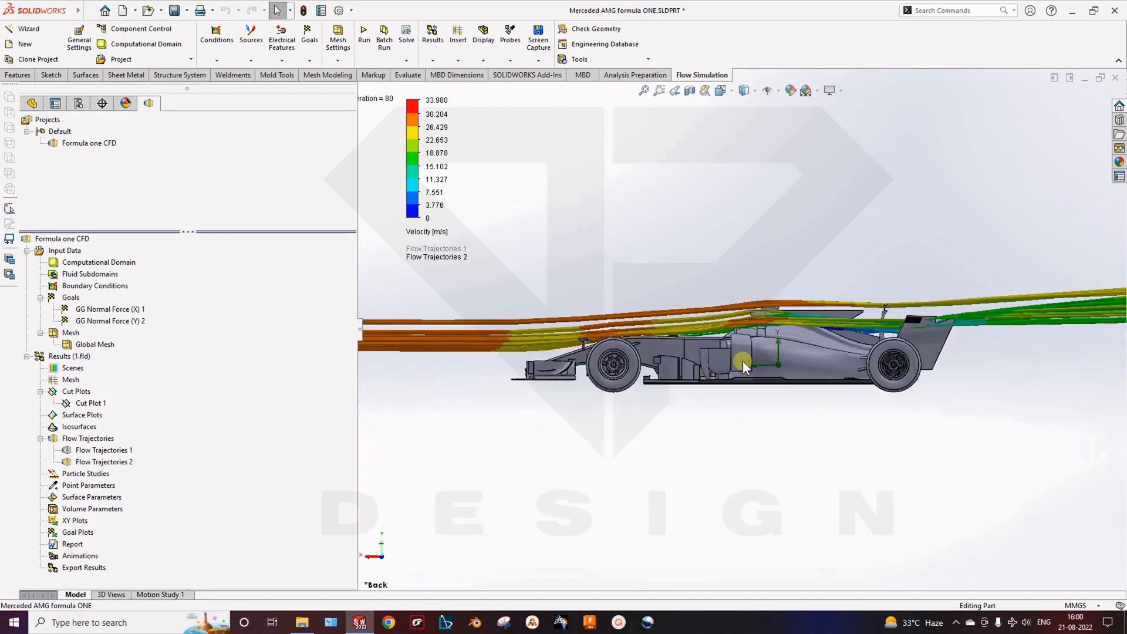
Step: Play the Flow Trajectories 2 animation and watch the flow run over the car from an angled front view
middle_click_drag(742, 361, 788, 433)
middle_click_drag(799, 388, 766, 413, "ctrl")
scroll(767, 410, "up", 2)
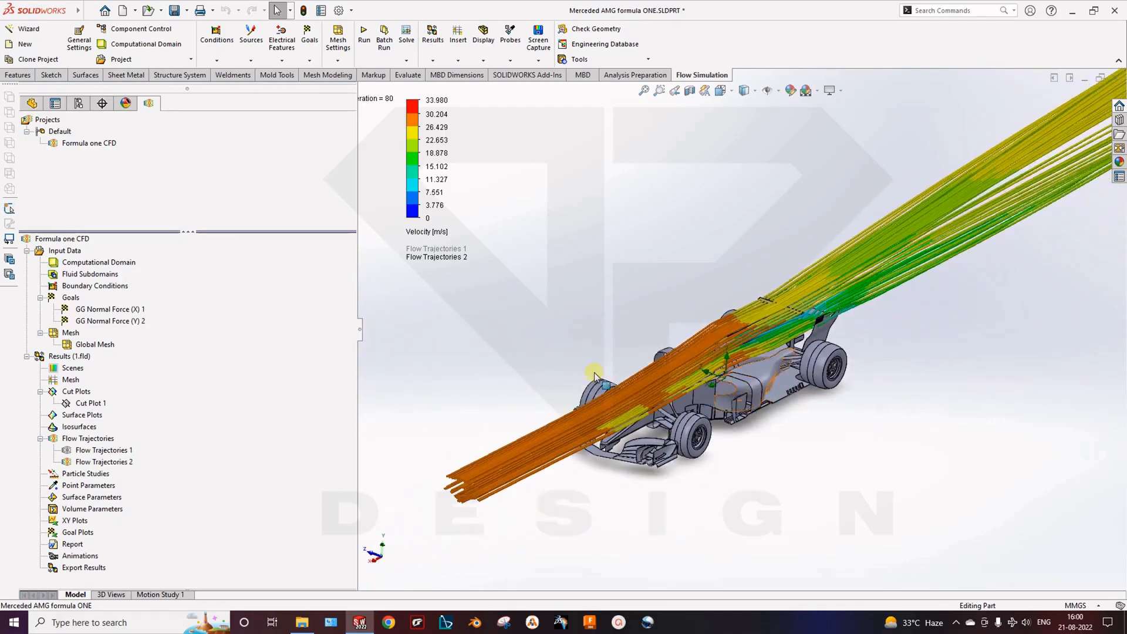
right_click(79, 463)
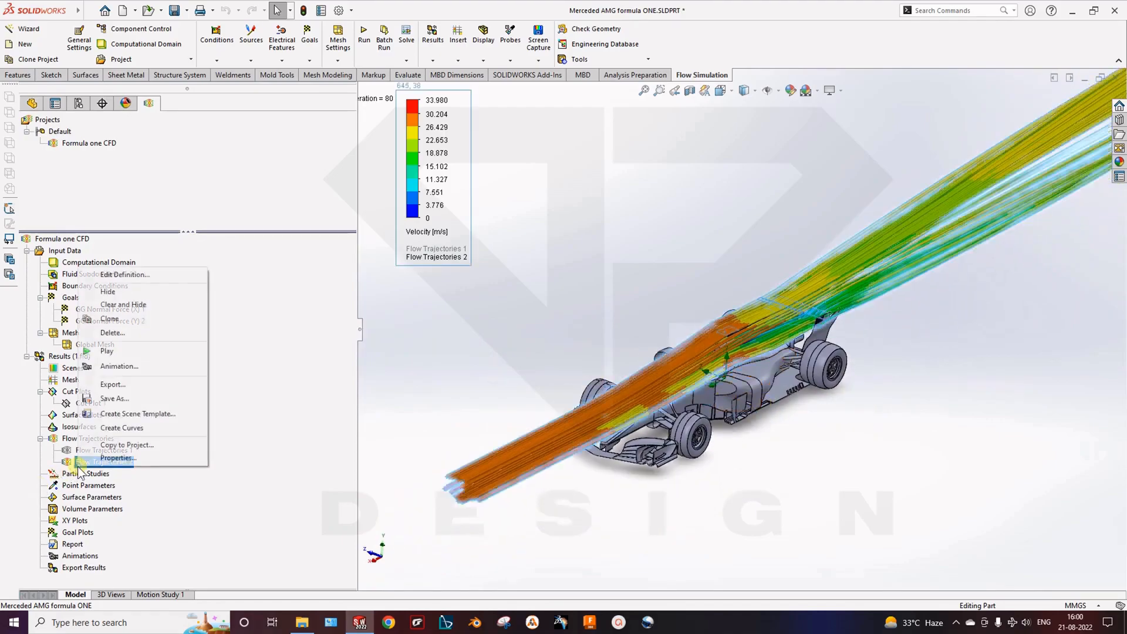
left_click(138, 349)
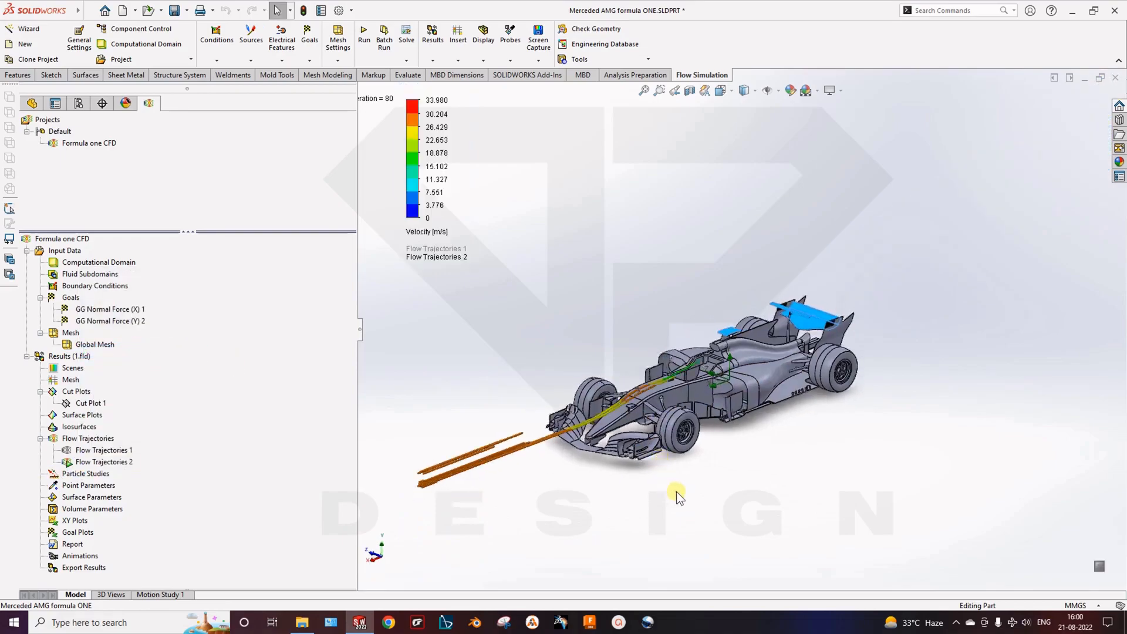
scroll(686, 384, "down", 3)
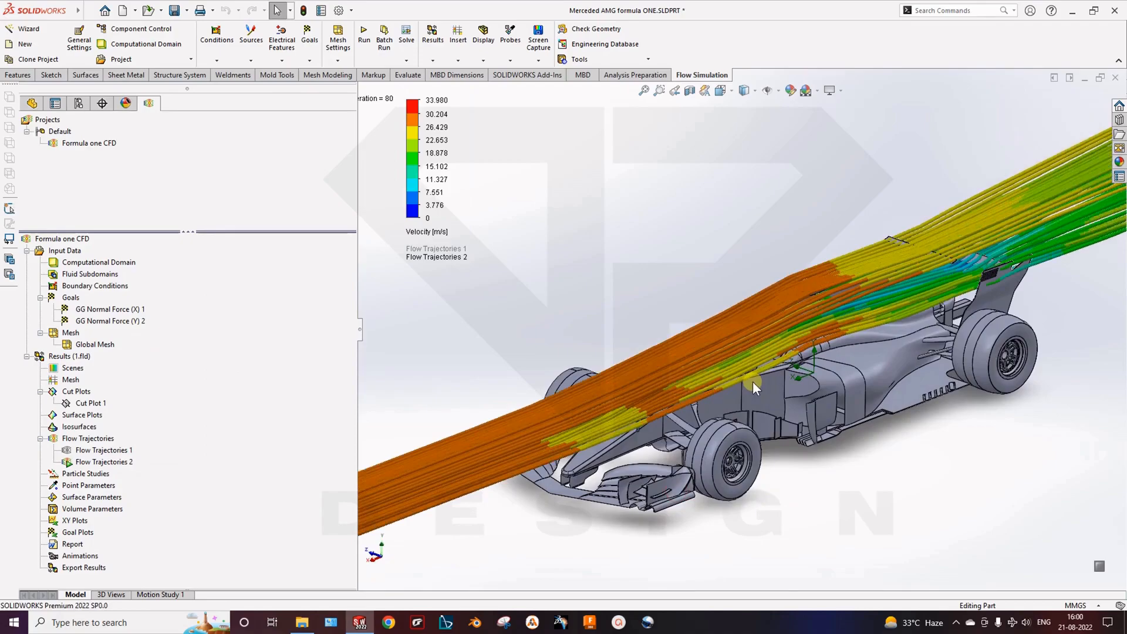
Step: Open the definition of Flow Trajectories 2 and clear all its starting faces
right_click(112, 462)
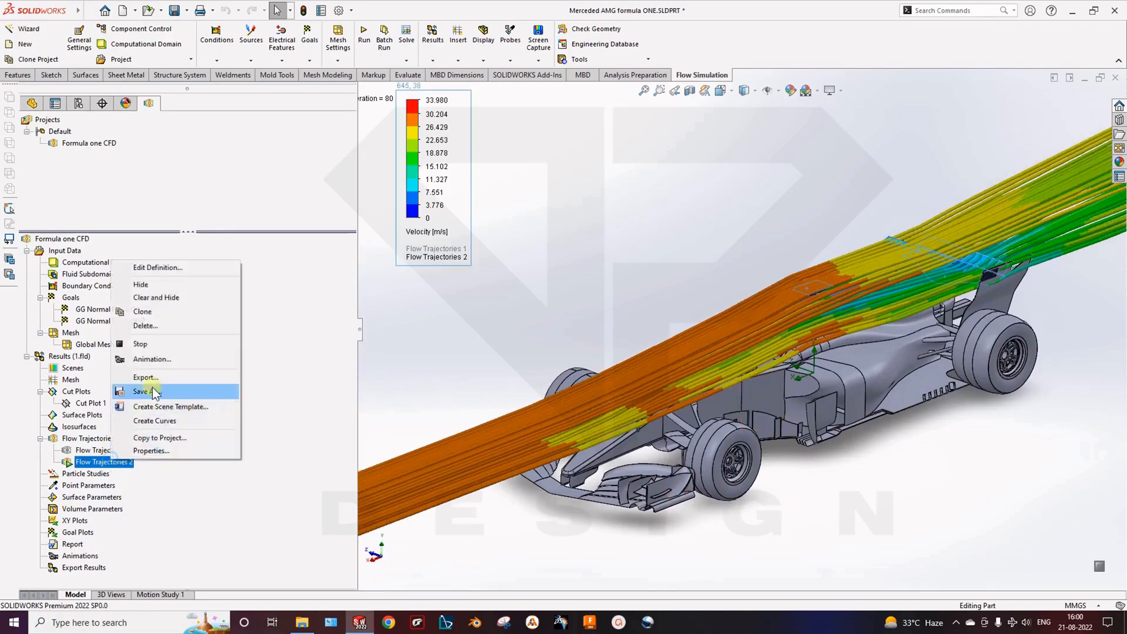
left_click(200, 267)
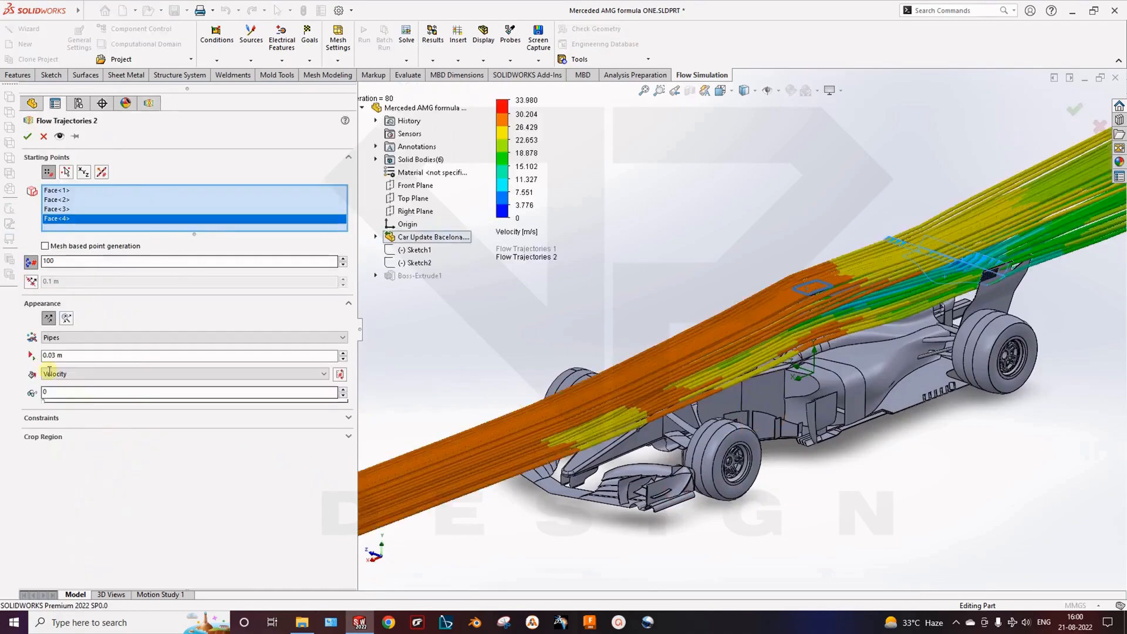
right_click(86, 208)
left_click(123, 221)
Step: Start Flow Trajectories 2 from the front wing element faces on both sides of the nose, using 100 points, and regenerate the plot
middle_click_drag(622, 519, 776, 590)
left_click(774, 550)
left_click(778, 558)
left_click(763, 566)
left_click(752, 578)
left_click(641, 545)
left_click(646, 537)
left_click(652, 530)
left_click(654, 524)
left_click(658, 512)
left_click(663, 500)
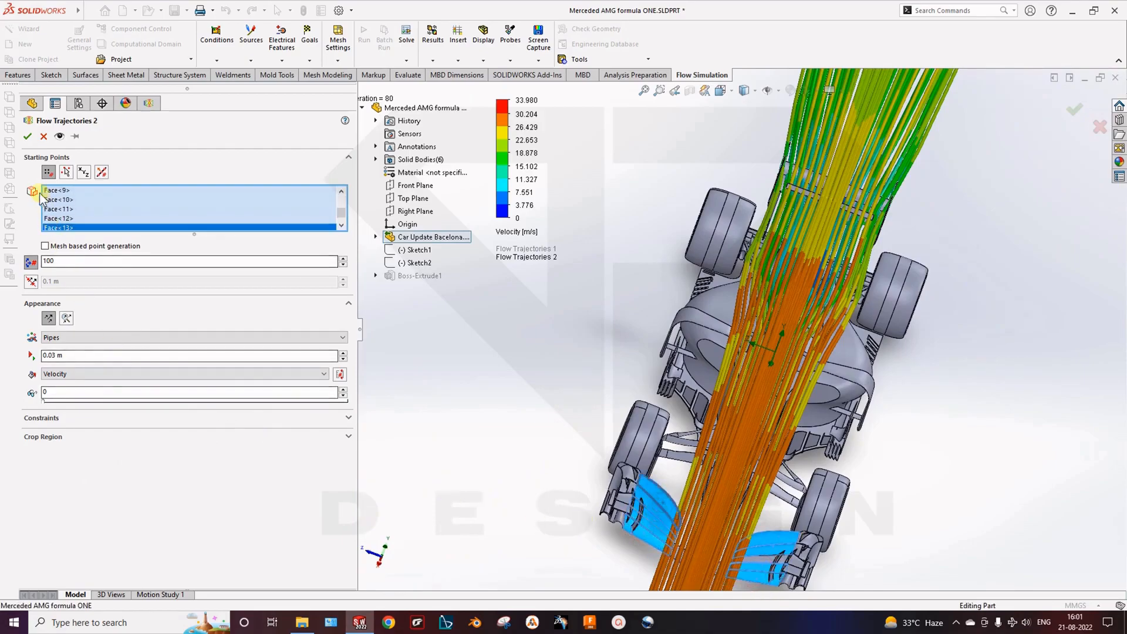
left_click(27, 136)
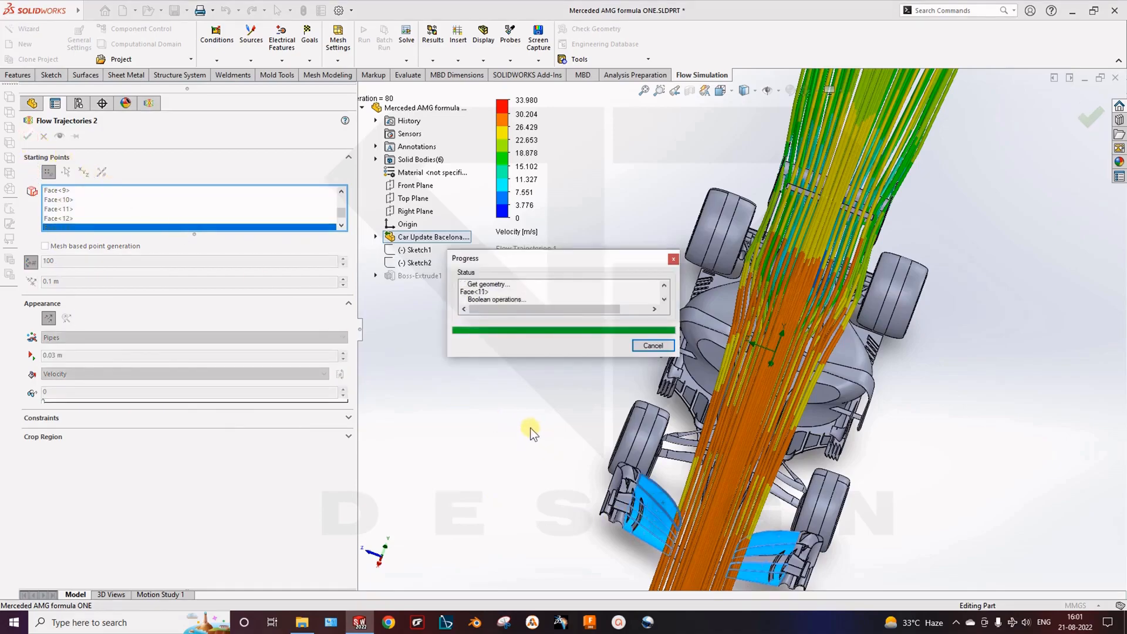
Step: Inspect the front wing trajectories around the front wheels, along the sidepods and past the rear wheels
middle_click_drag(646, 461, 596, 448)
scroll(486, 536, "down", 5)
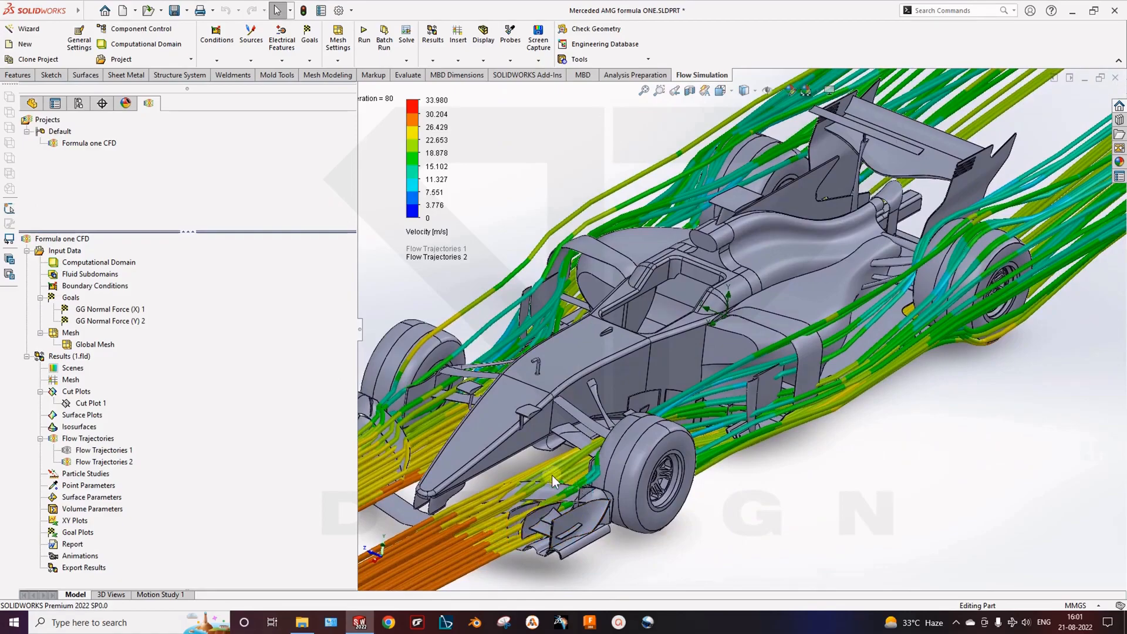
middle_click_drag(552, 474, 619, 424)
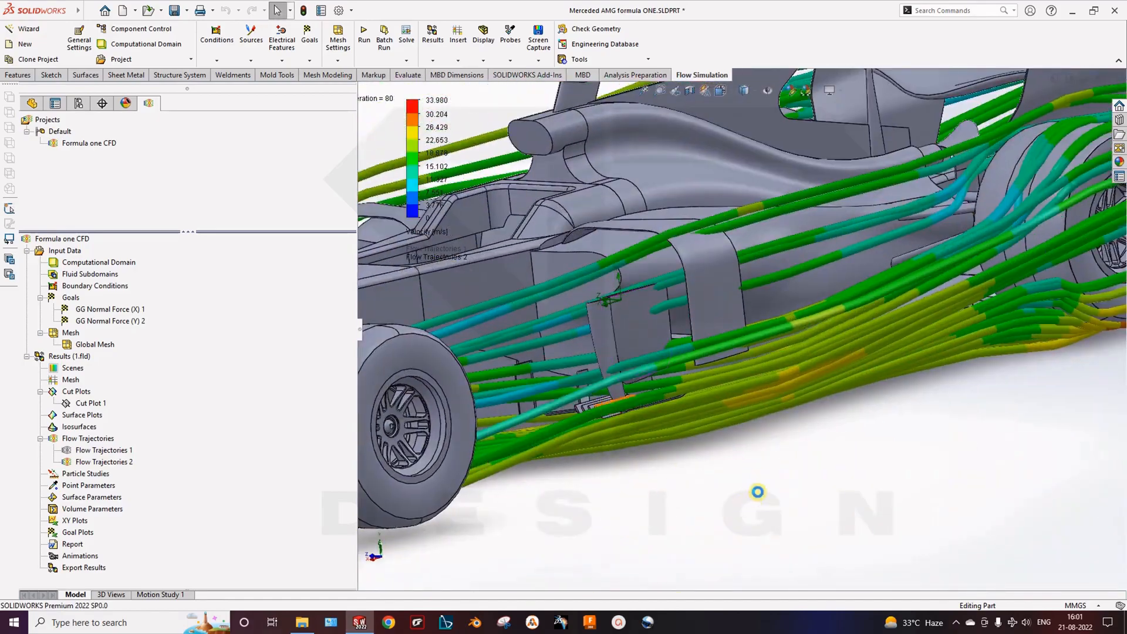
scroll(737, 467, "down", 3)
scroll(697, 401, "down", 4)
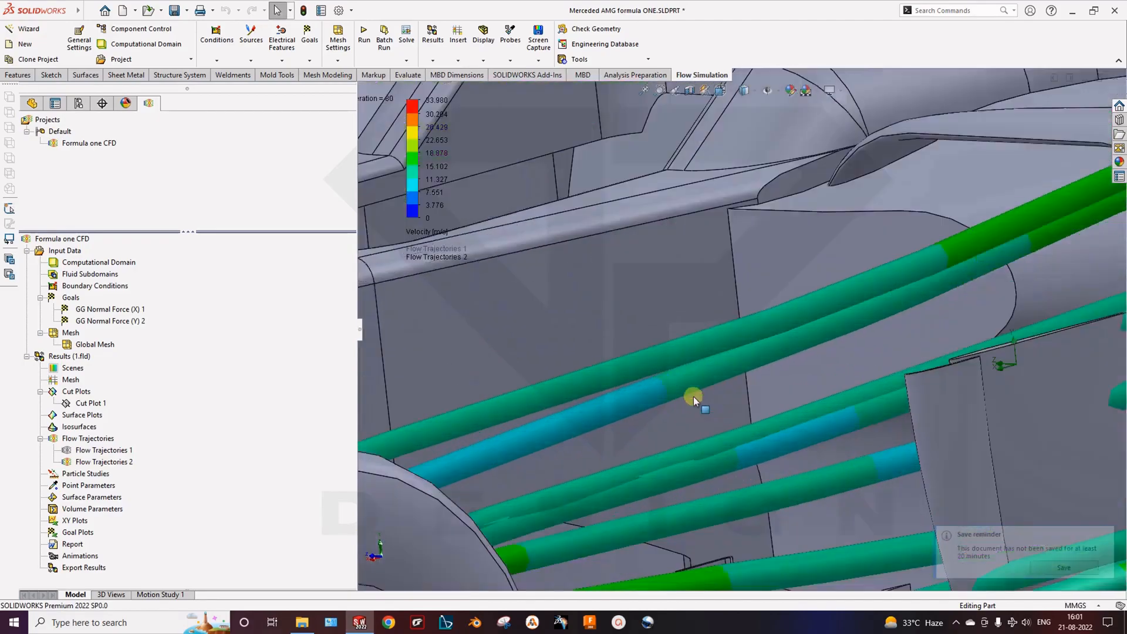
scroll(703, 438, "up", 7)
middle_click_drag(705, 440, 685, 410)
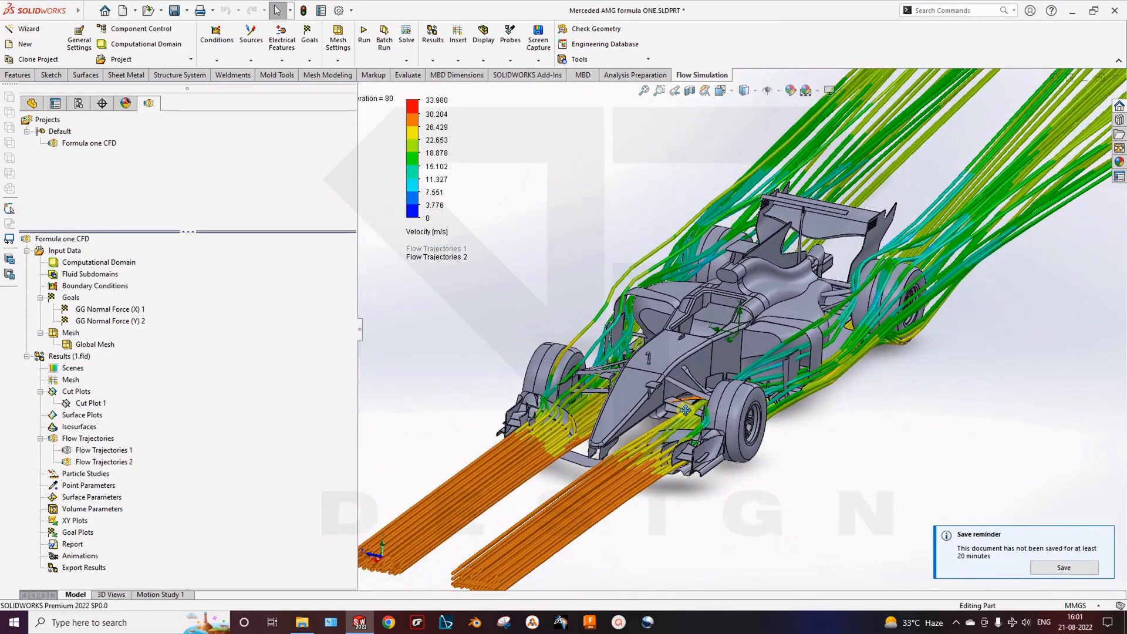
middle_click_drag(685, 410, 664, 480)
middle_click_drag(742, 501, 773, 507, "ctrl")
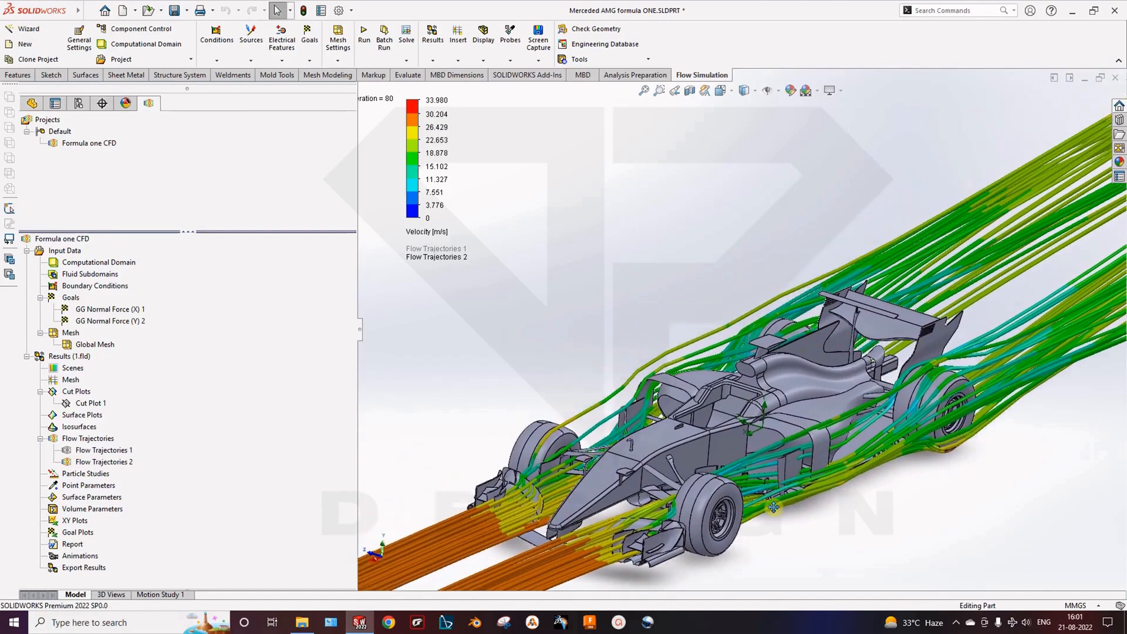
scroll(765, 444, "down", 3)
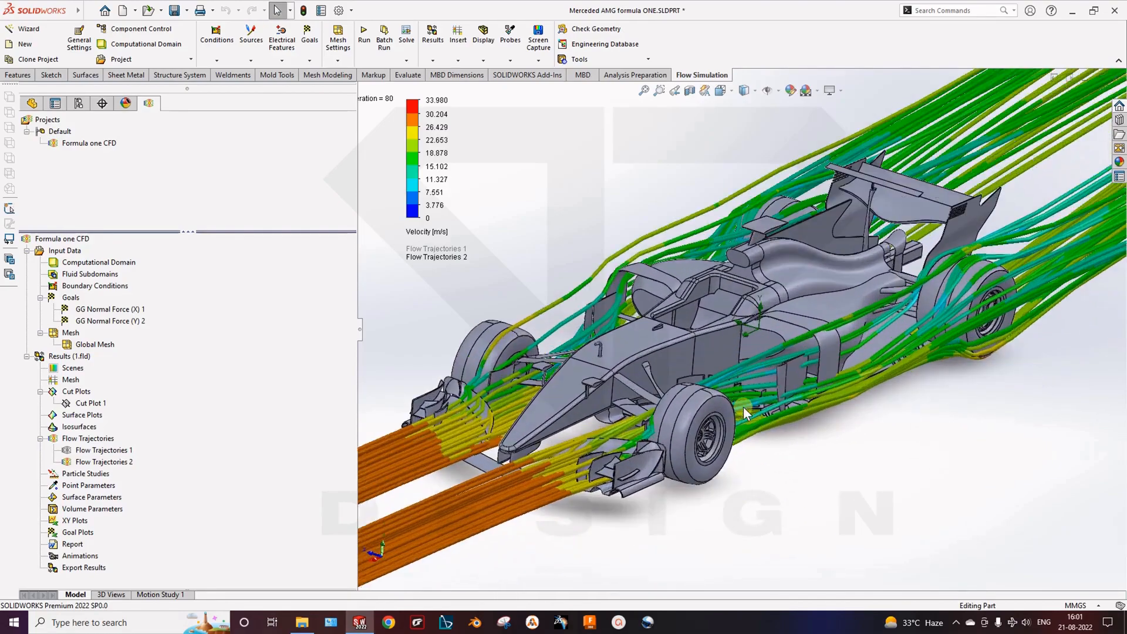
middle_click_drag(494, 487, 502, 505, "ctrl")
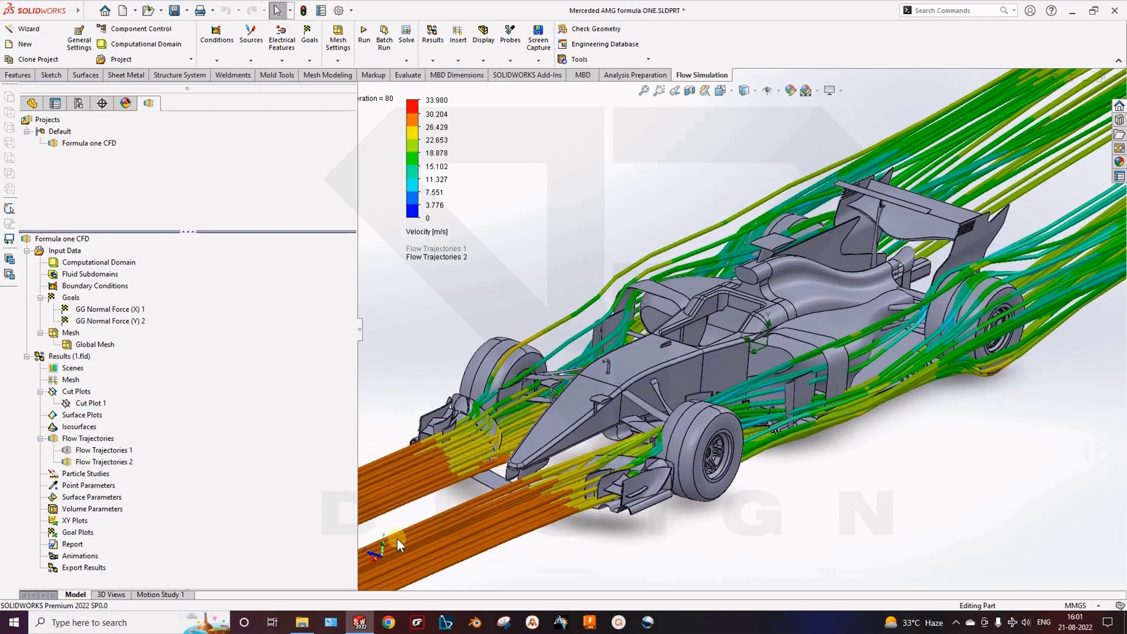
Step: Hide Flow Trajectories 2 and point out the global X and Y normal force goals
right_click(98, 467)
left_click(211, 294)
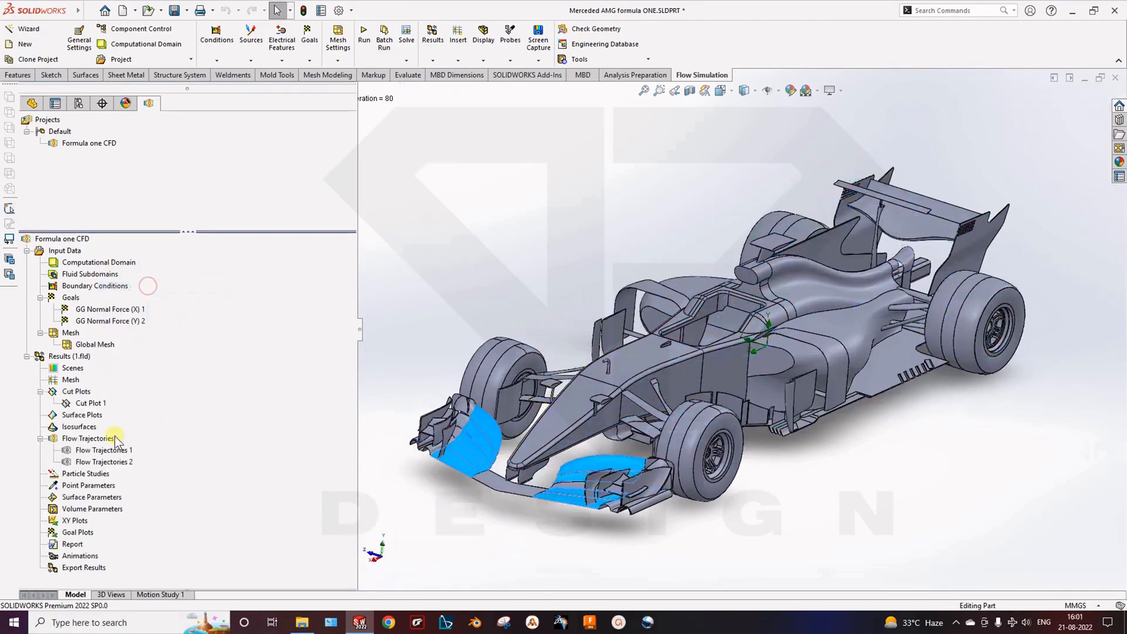
left_click(110, 310)
left_click(108, 322)
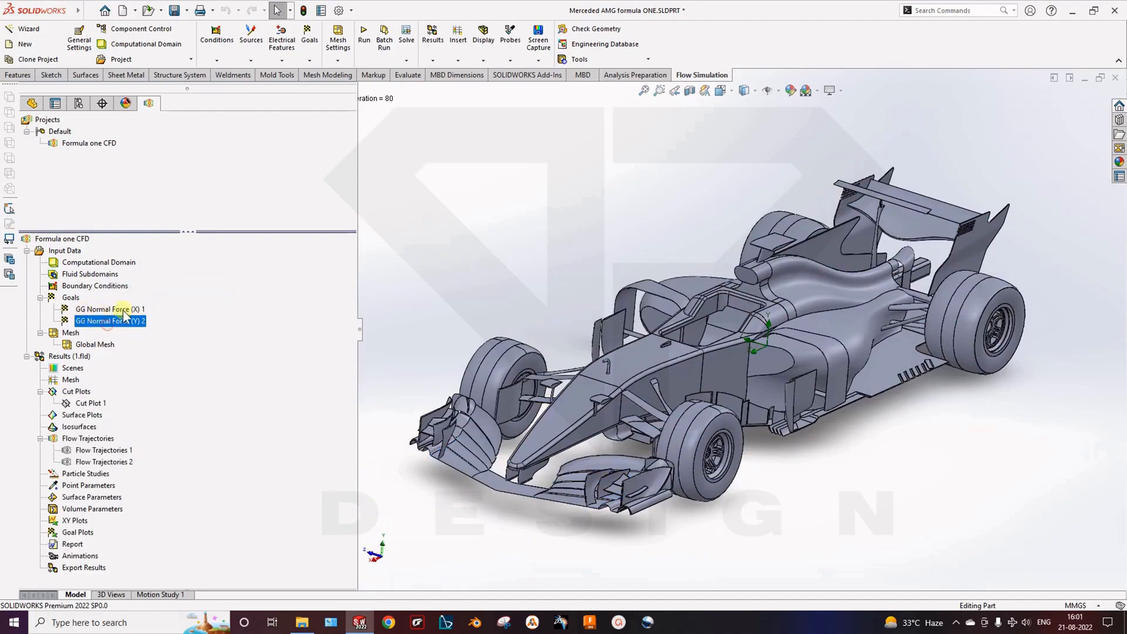
left_click(98, 309)
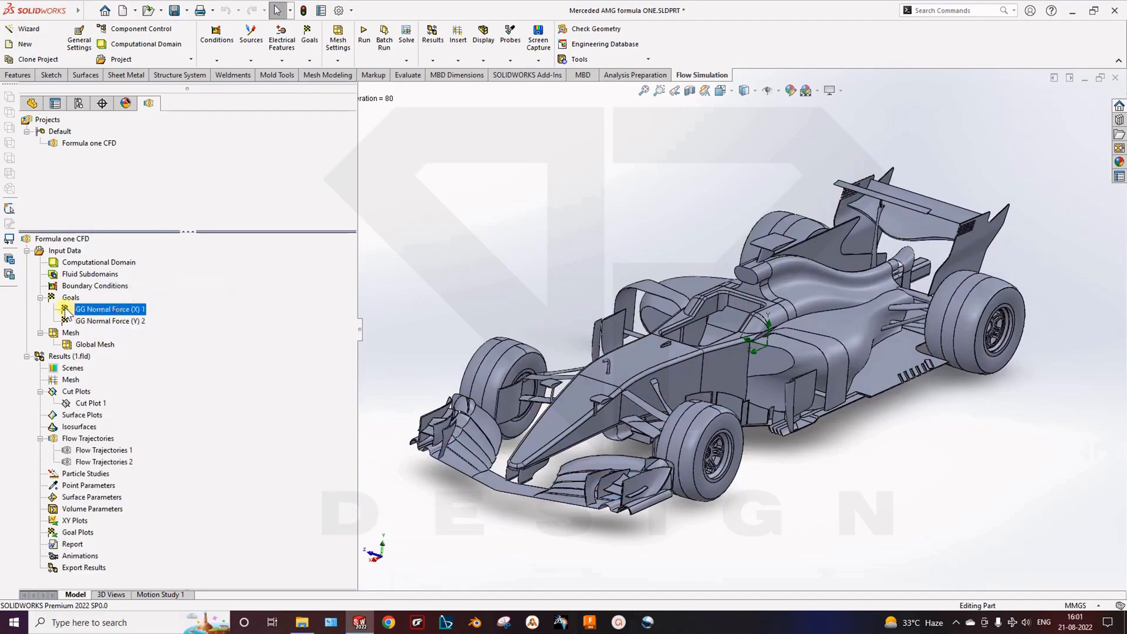
left_click(110, 321)
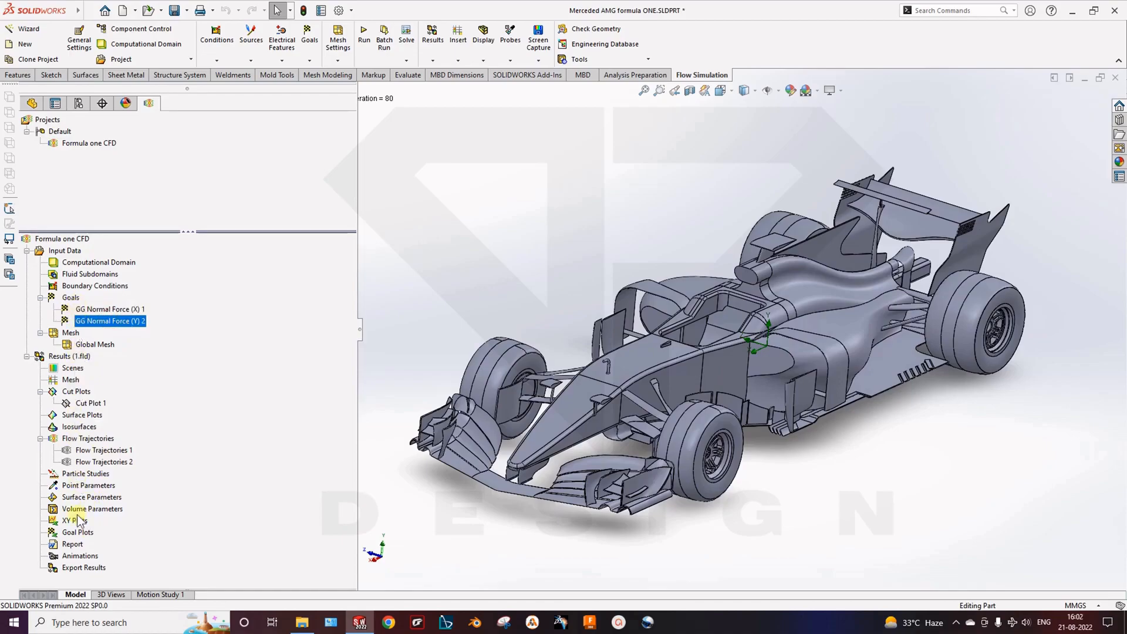
Step: Create a goal plot of all goals against iterations and show its summary
right_click(78, 533)
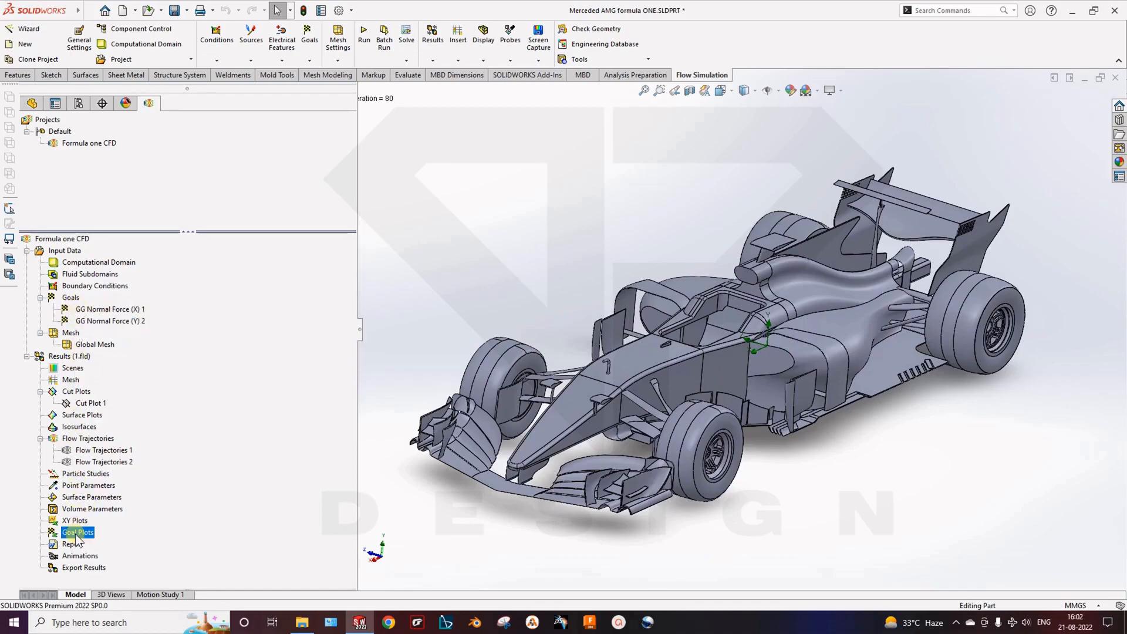
left_click(69, 371)
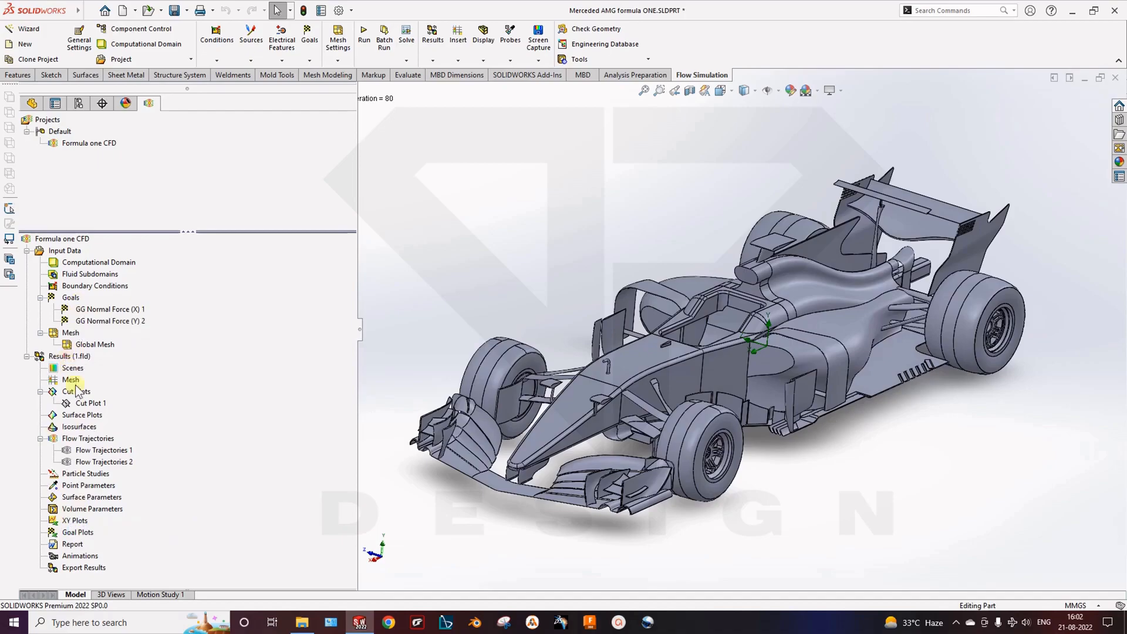
right_click(79, 533)
left_click(114, 541)
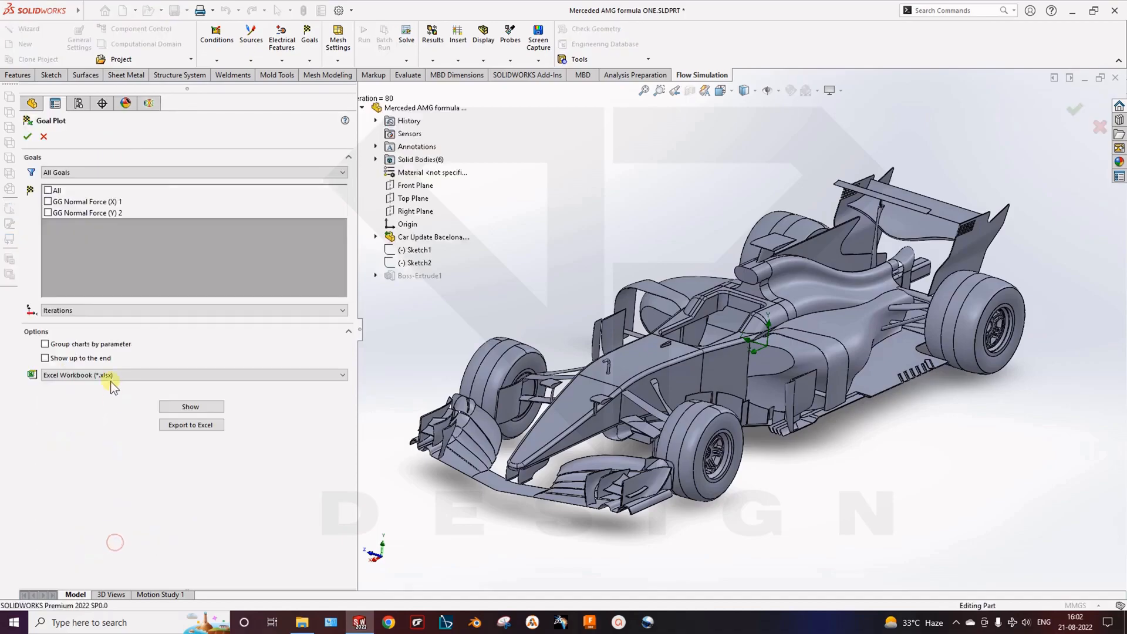
left_click(47, 191)
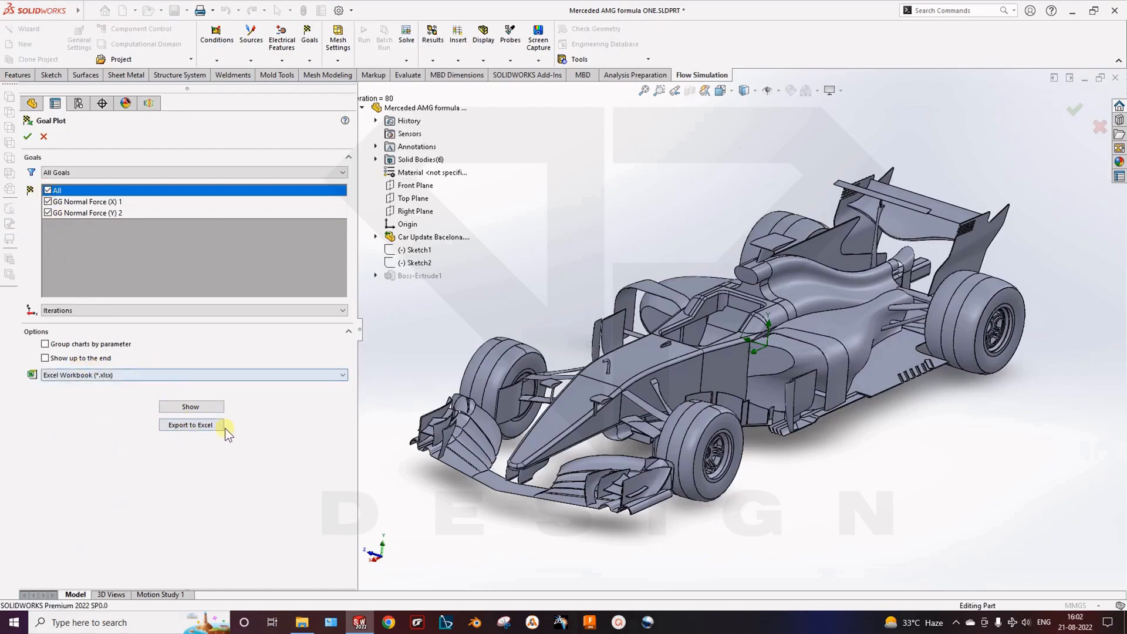
left_click(204, 406)
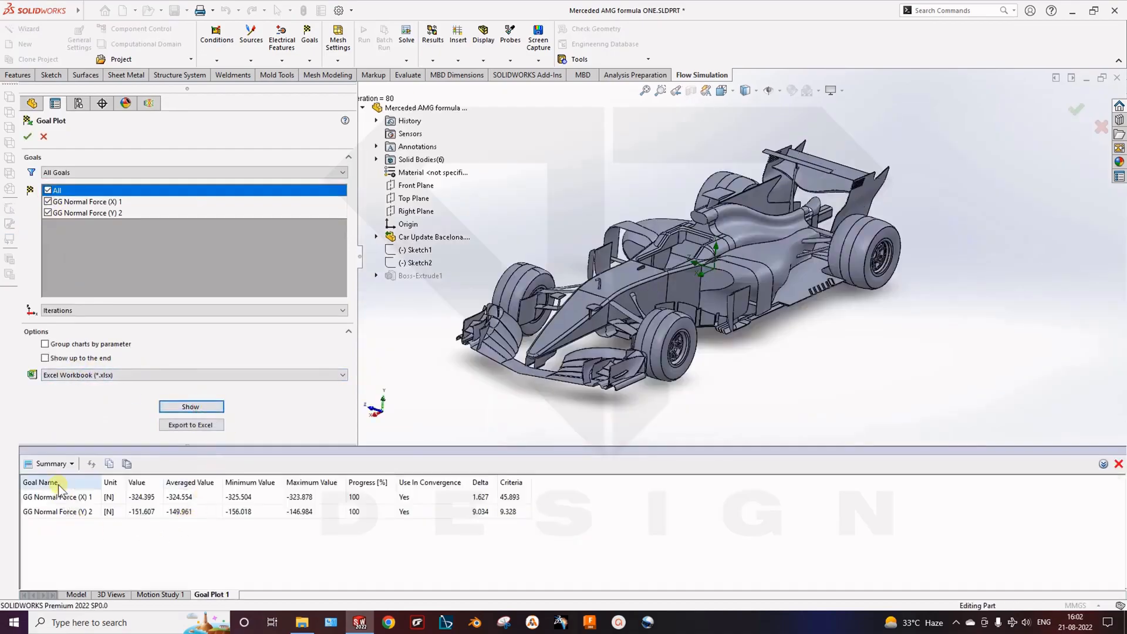
Step: Show the history charts of both normal force goals and return to the summary table
left_click(56, 461)
left_click(57, 499)
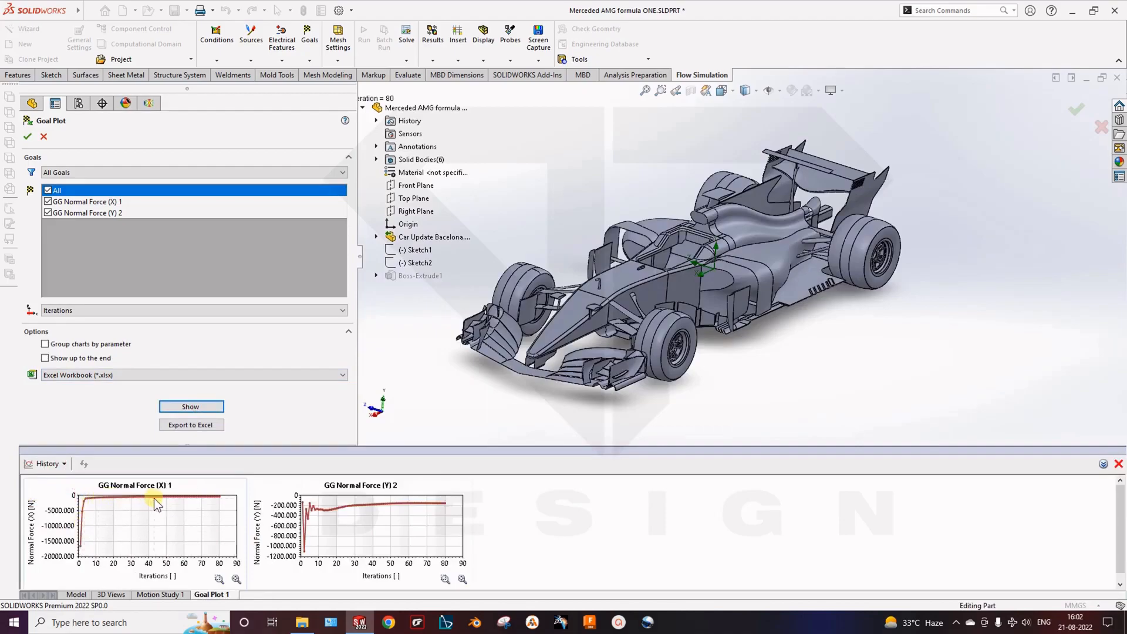
left_click(51, 463)
left_click(64, 478)
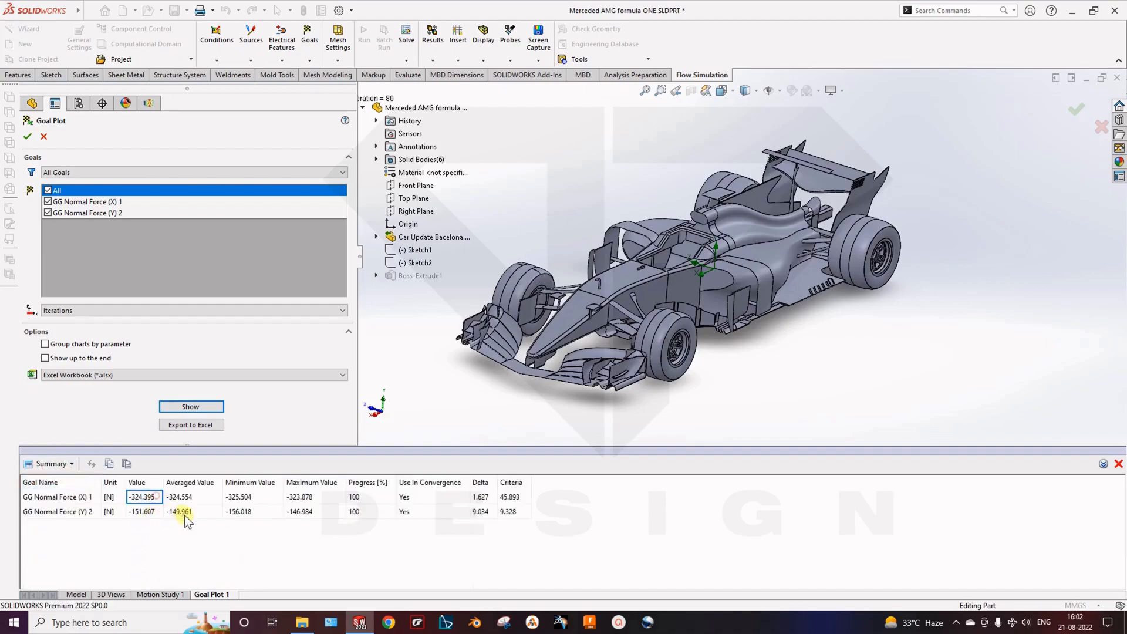
Step: Review the minimum and maximum values of both force goals in the summary, and close the results table and goal plot settings
left_click(270, 500)
left_click(308, 516)
left_click(315, 497)
left_click(364, 498)
left_click(297, 509)
left_click(300, 497)
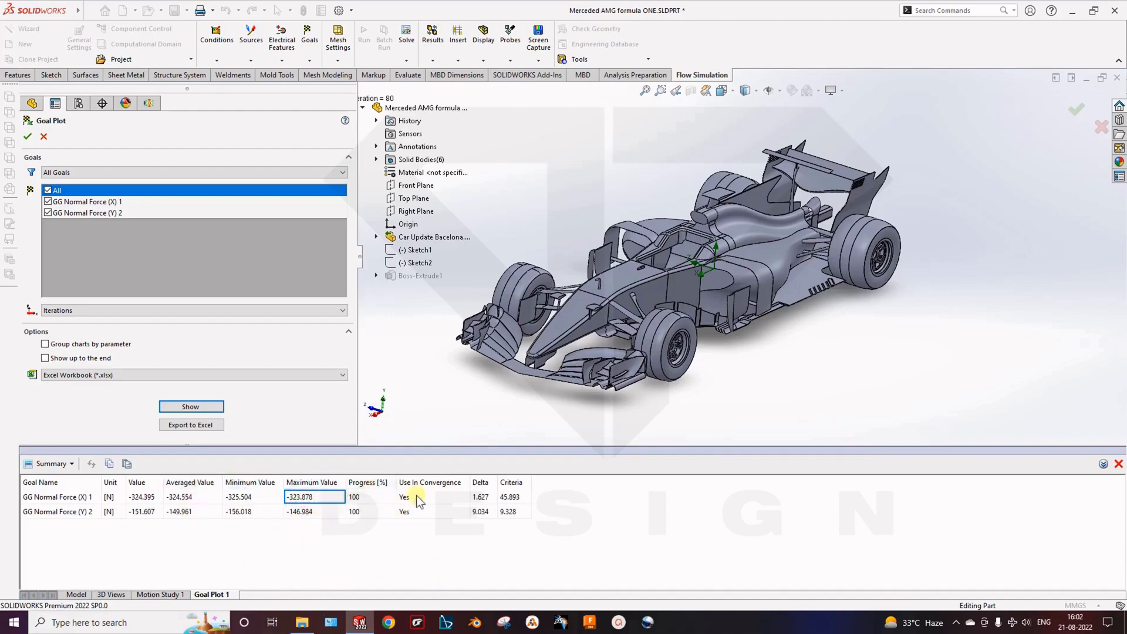
left_click(1119, 464)
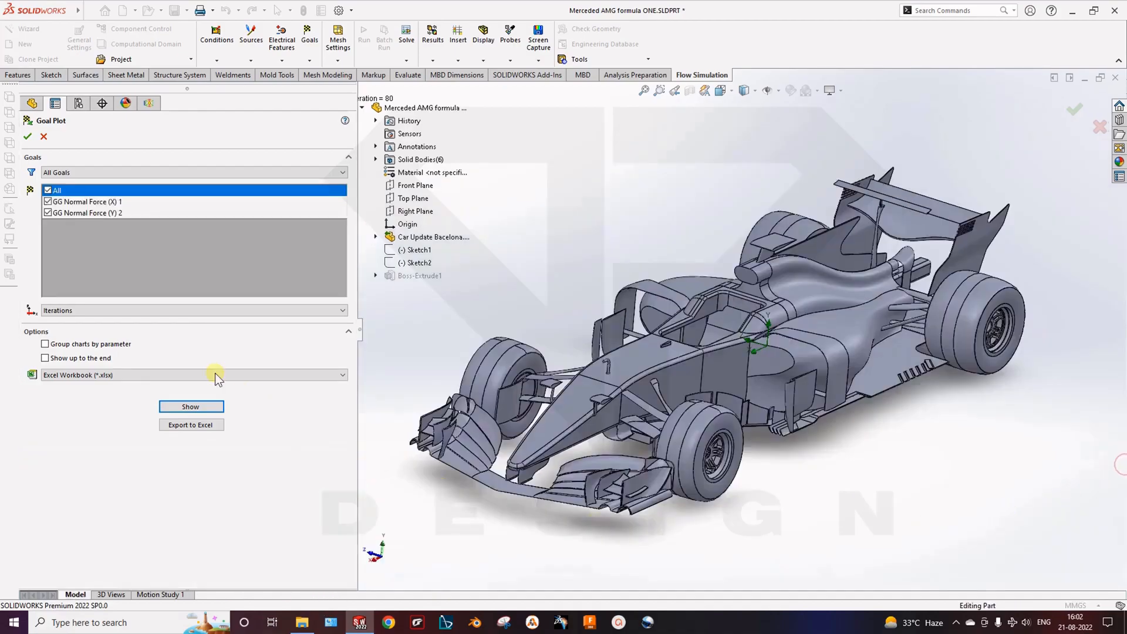
left_click(43, 136)
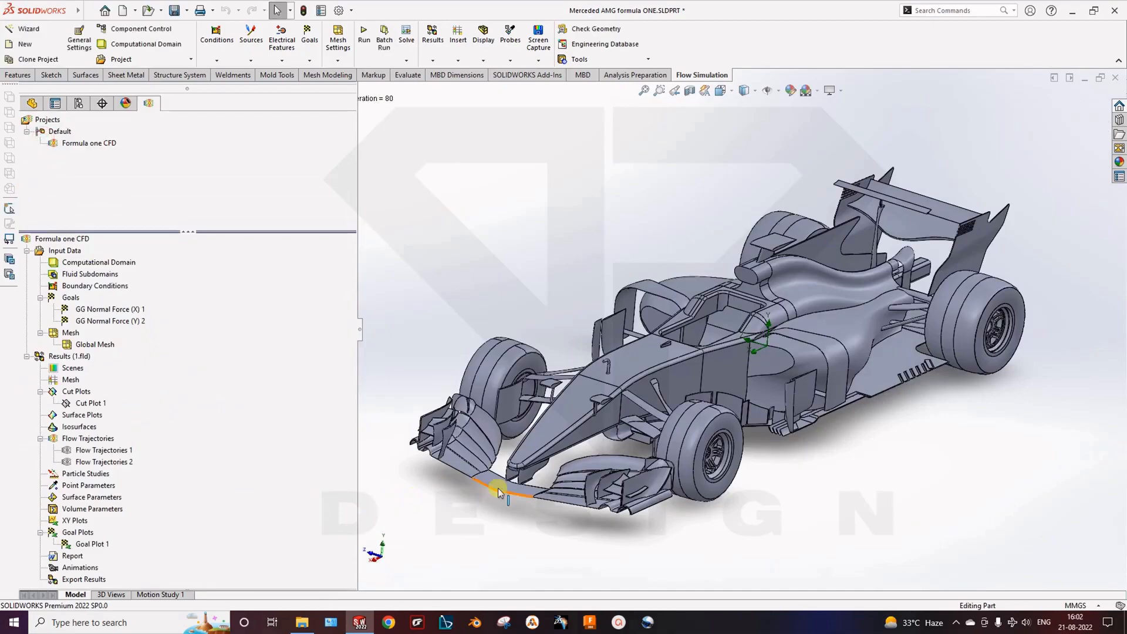
middle_click_drag(514, 424, 508, 457)
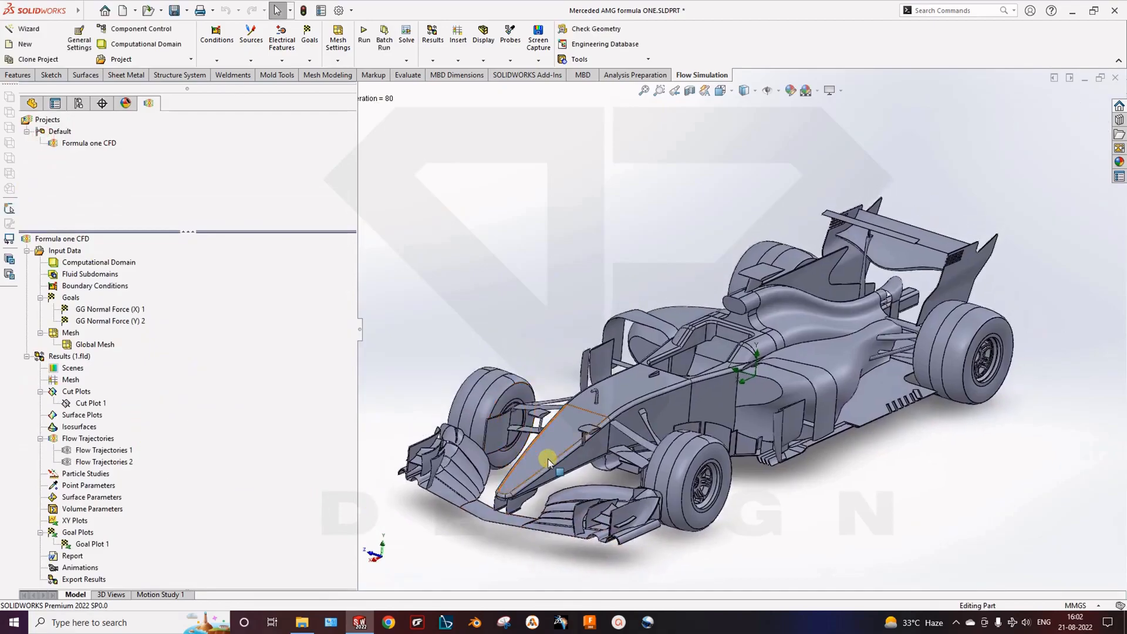
mouse_move(627, 471)
middle_mouse_down()
mouse_move(667, 465)
mouse_move(675, 433)
mouse_move(669, 448)
mouse_move(798, 453)
mouse_move(648, 468)
middle_mouse_up()
middle_click_drag(499, 453, 546, 440, "ctrl")
middle_click_drag(687, 457, 643, 461)
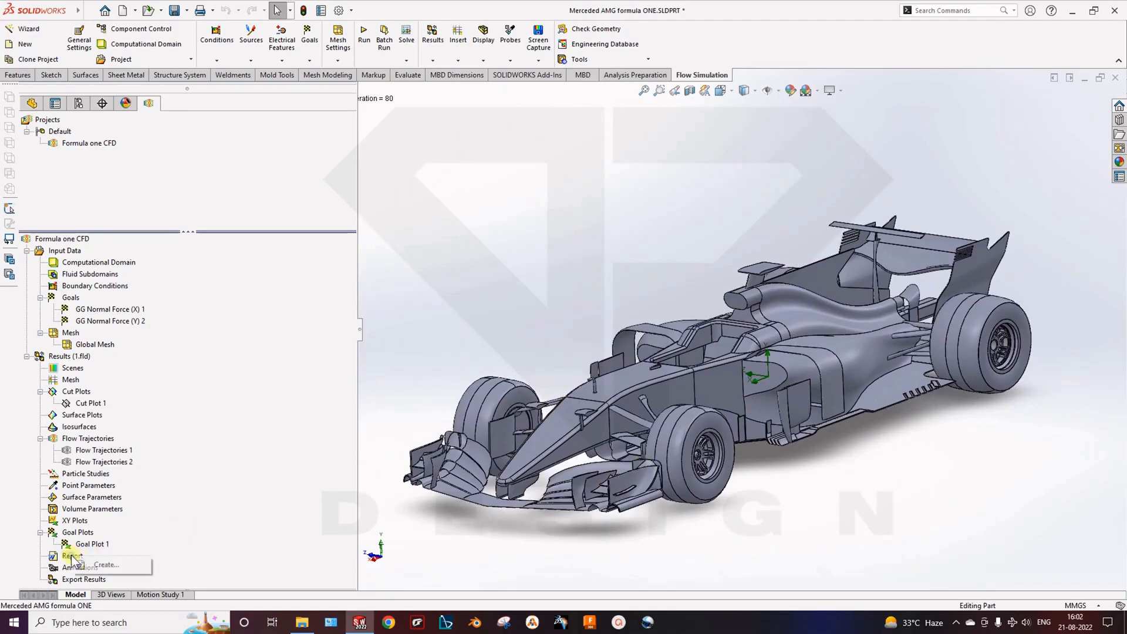
Step: Open the report creation dialog, look through its picture, chart and ID insertion options, and close it without adding anything
left_click(100, 565)
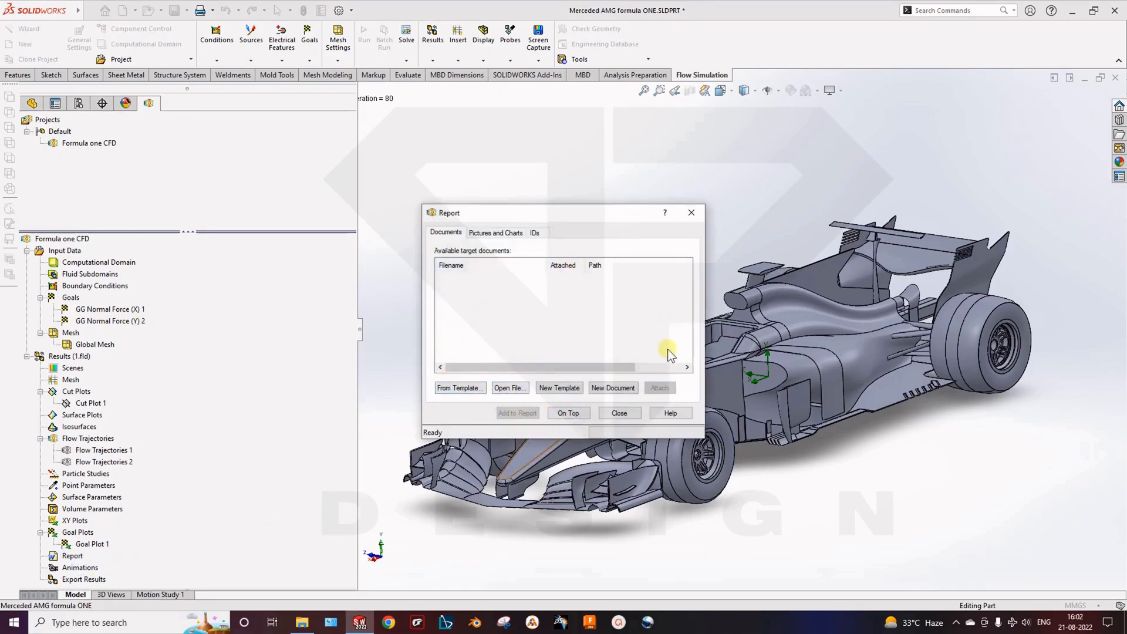
left_click(482, 233)
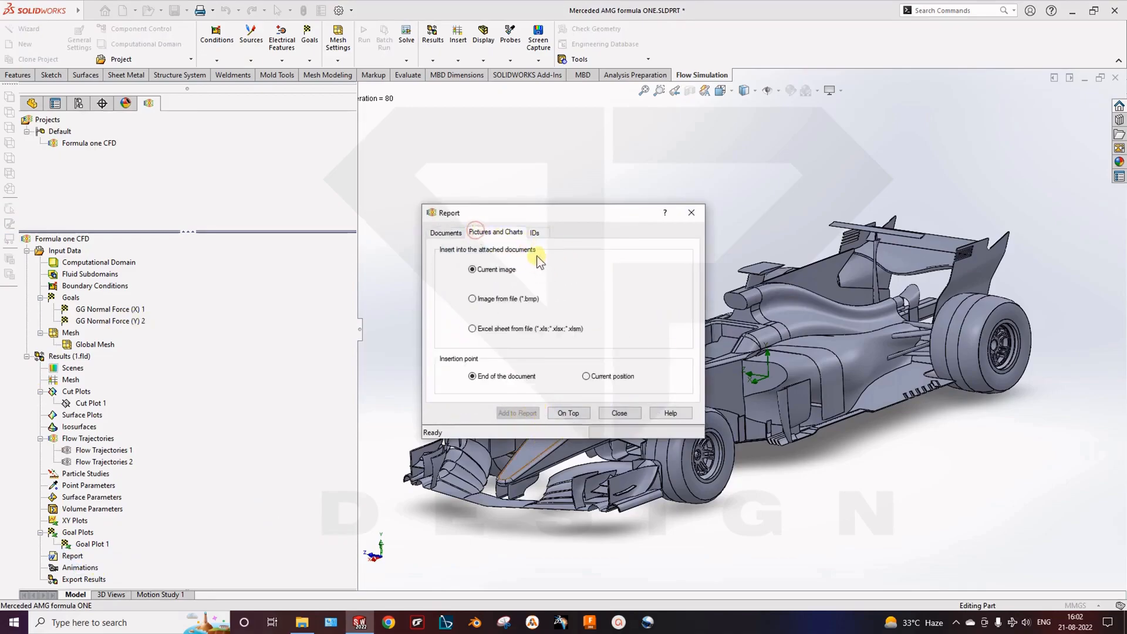
left_click(535, 233)
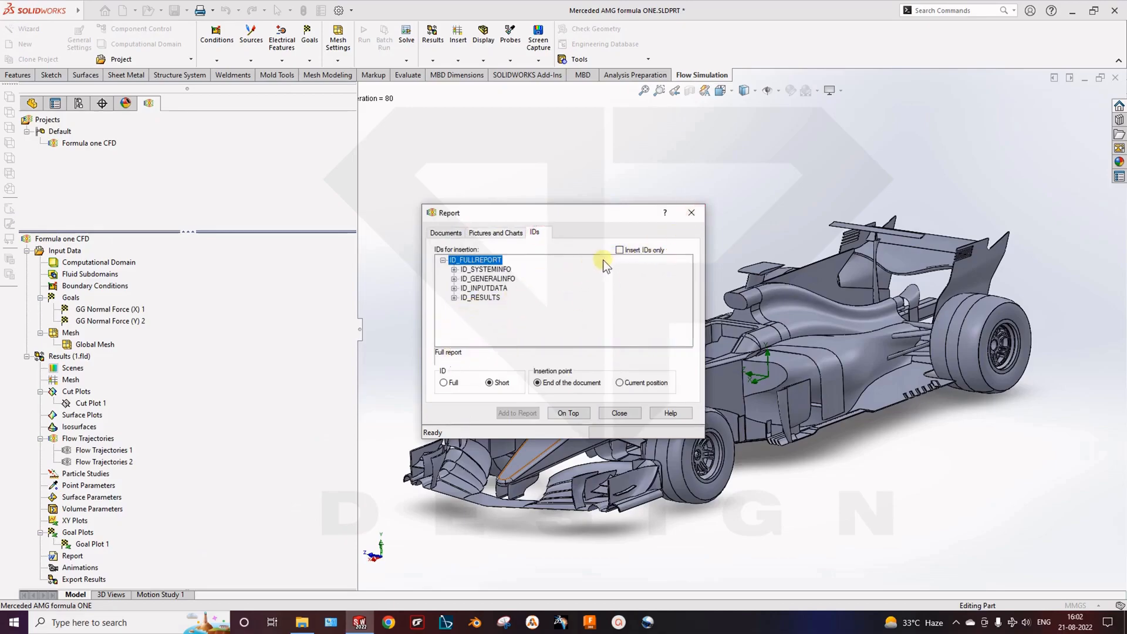
left_click(619, 413)
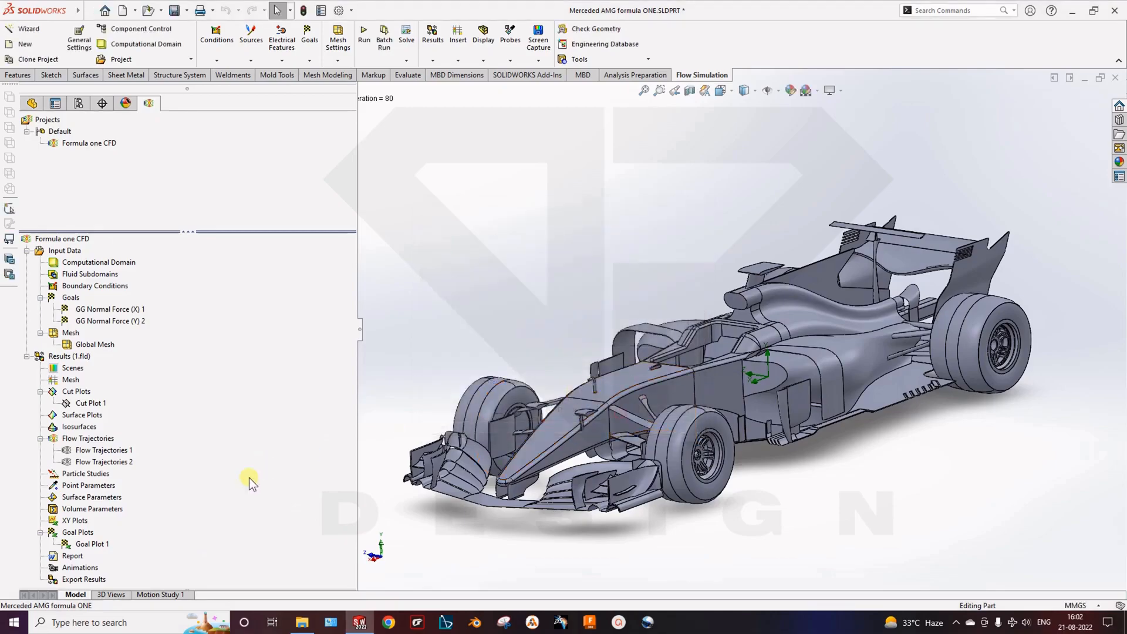
Step: Change the car's display style to hidden lines removed
middle_click_drag(635, 475, 591, 451, "ctrl")
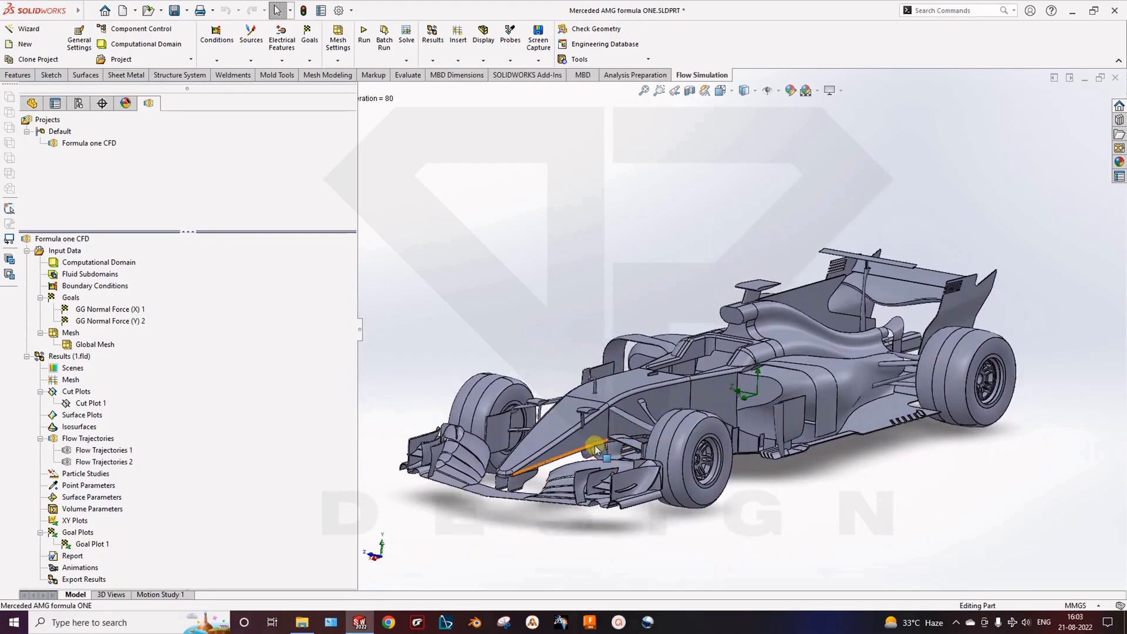
left_click(729, 94)
mouse_move(746, 90)
left_click(748, 146)
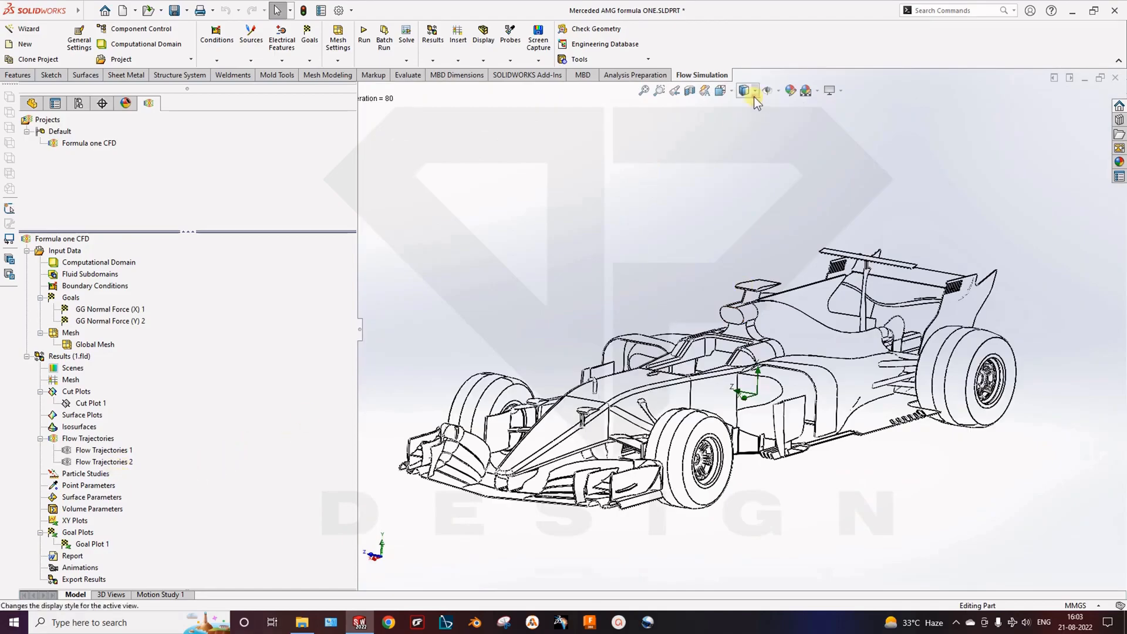
Step: Create a planar section view of the car through the Top Plane
left_click(690, 91)
middle_click_drag(628, 268, 644, 326)
left_click(64, 350)
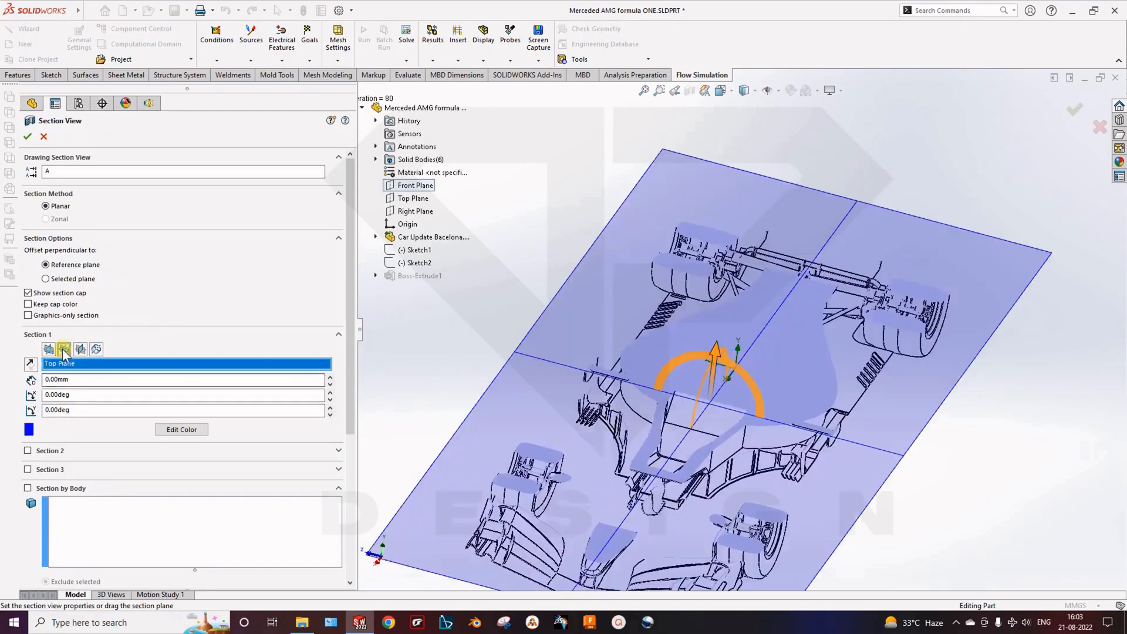
left_click(28, 136)
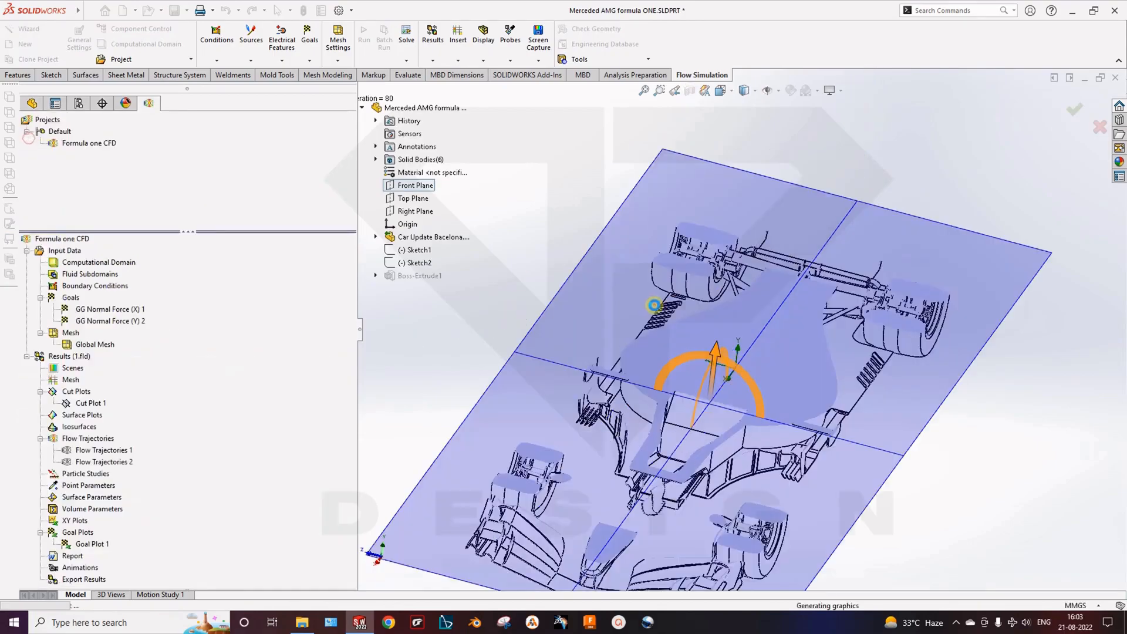
middle_click_drag(498, 326, 671, 321)
middle_click_drag(571, 357, 614, 282, "ctrl")
middle_click_drag(659, 358, 652, 344)
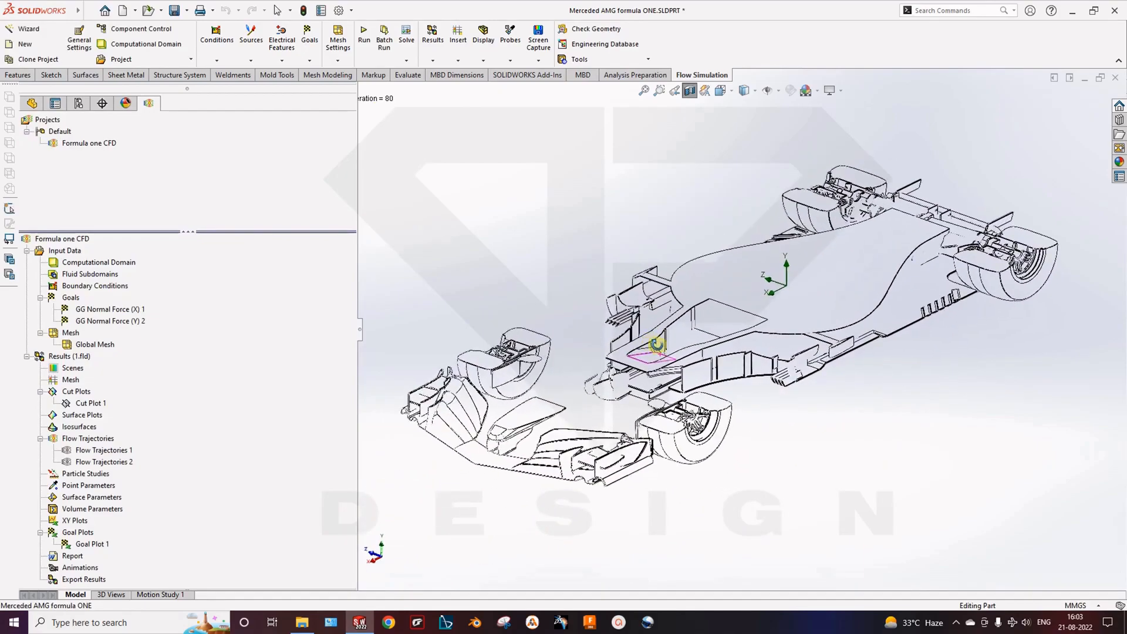
Step: Change the sectioned car's display style to shaded with edges and then to shaded without edges
left_click(745, 91)
left_click(750, 108)
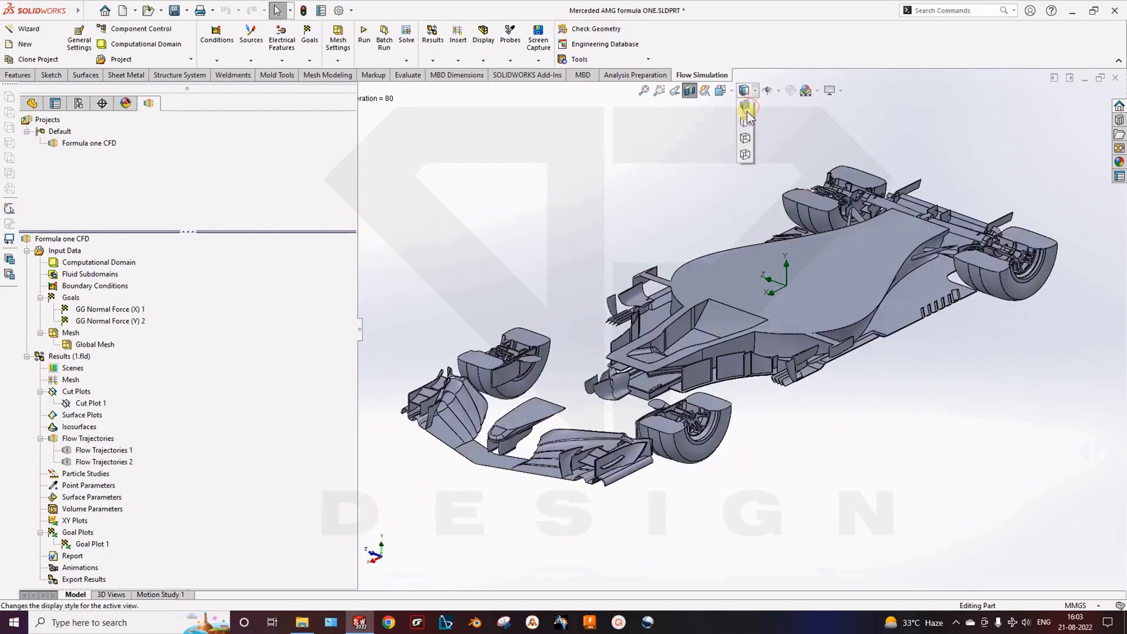
left_click(746, 93)
left_click(746, 126)
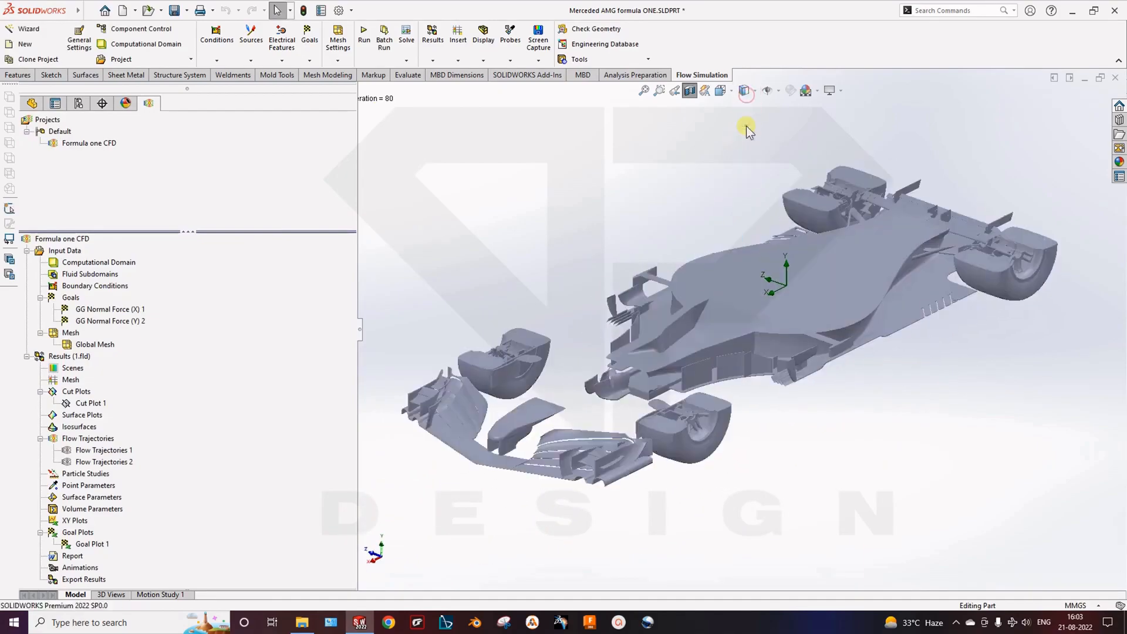
Step: Cycle through the available background scenes, including the outdoor one, and settle on the plain light scene
left_click(807, 92)
left_click(807, 92)
left_click(806, 92)
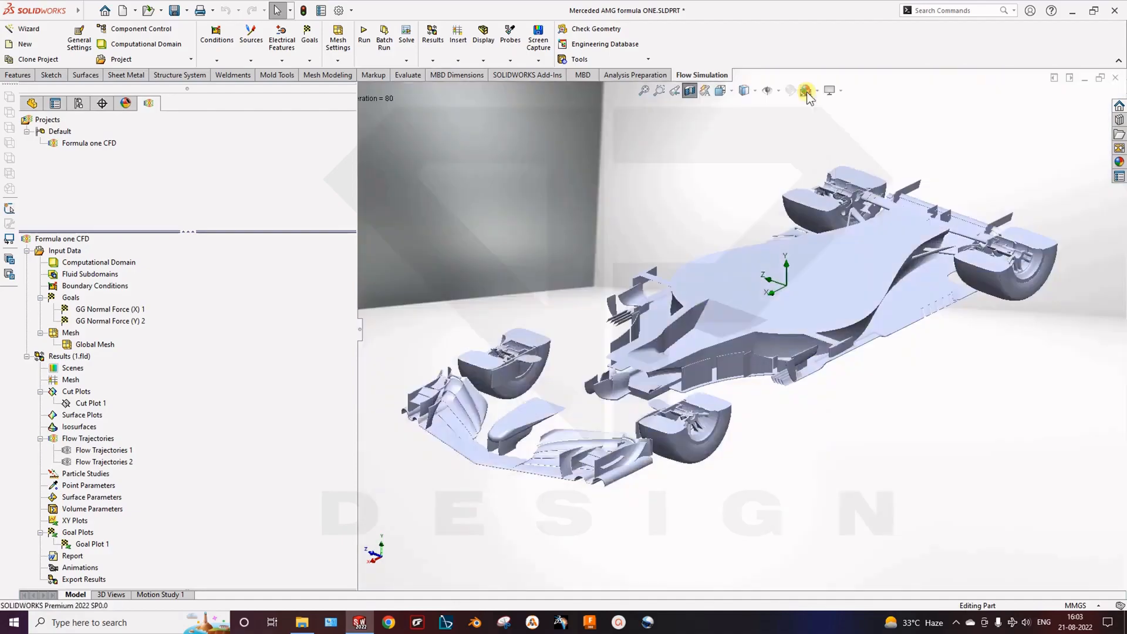
left_click(806, 92)
left_click(806, 93)
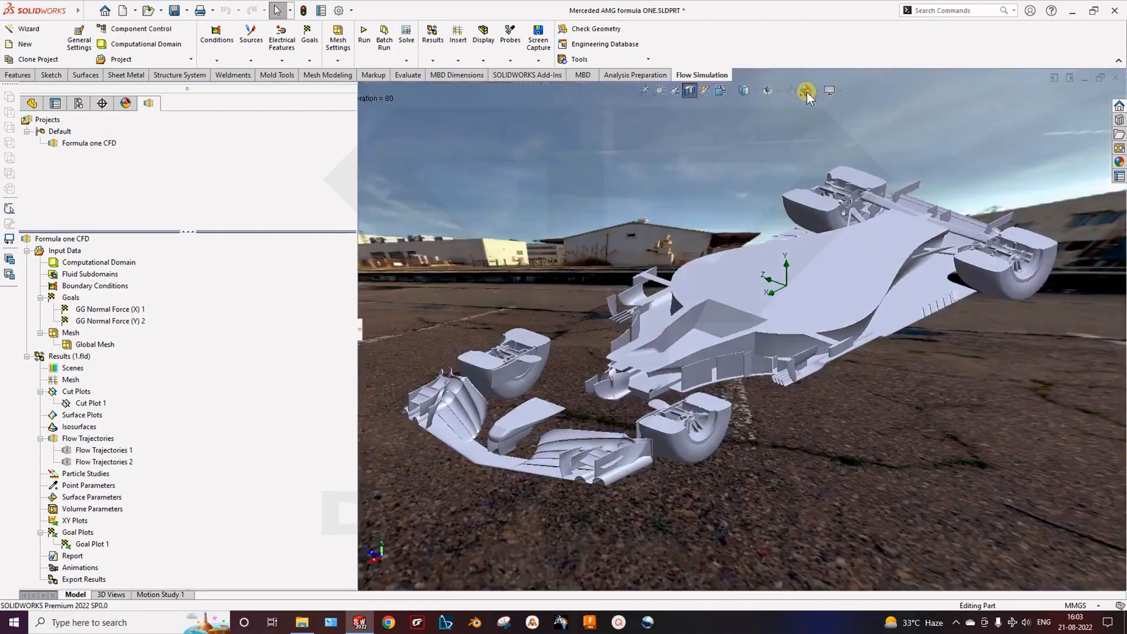
left_click(807, 93)
left_click(807, 92)
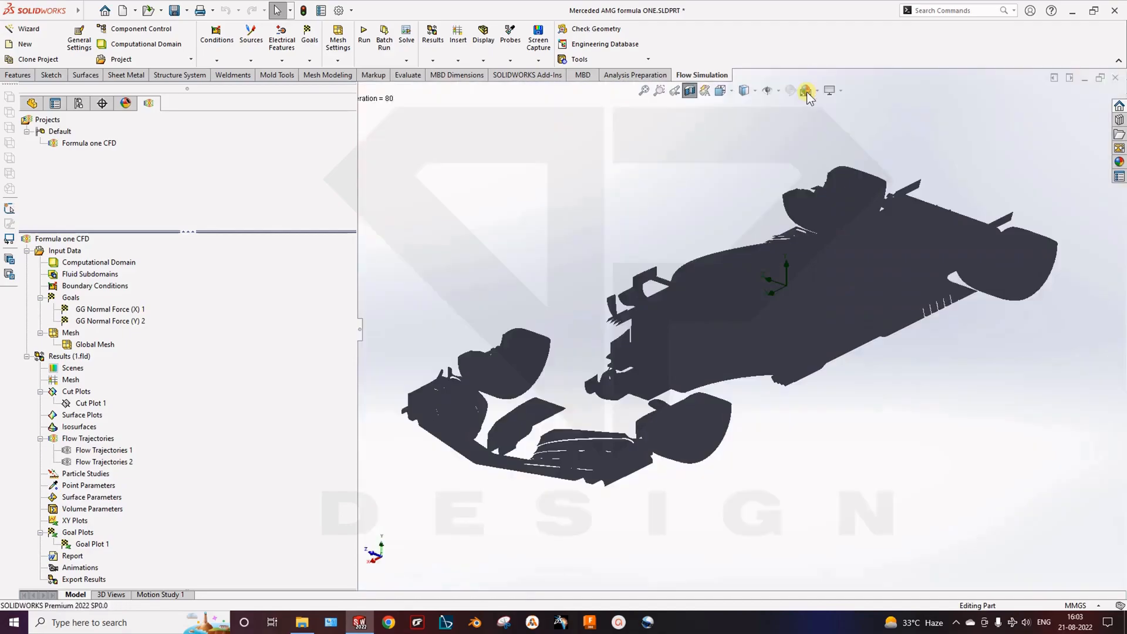
Step: Start a new flow trajectories plot and clear all preselected starting faces
right_click(110, 462)
right_click(79, 440)
left_click(112, 450)
right_click(140, 199)
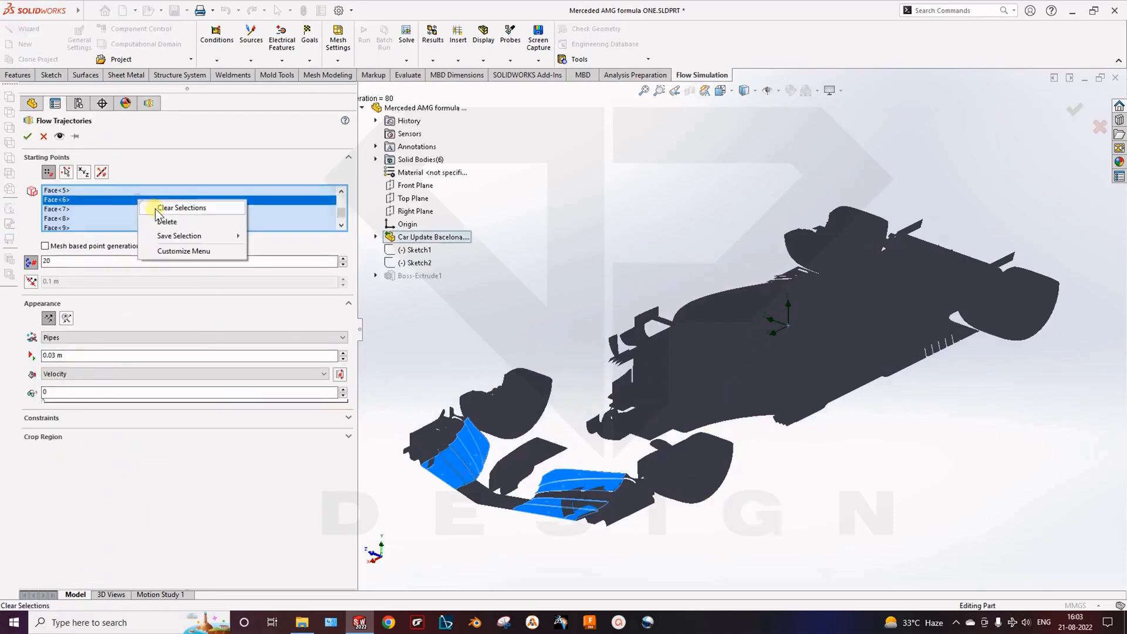
left_click(154, 209)
Step: Display the sectioned model shaded with edges so the faces inside the rear wheel can be picked
middle_click_drag(913, 344, 953, 345)
scroll(951, 276, "down", 6)
middle_click_drag(929, 279, 788, 320)
scroll(555, 345, "down", 3)
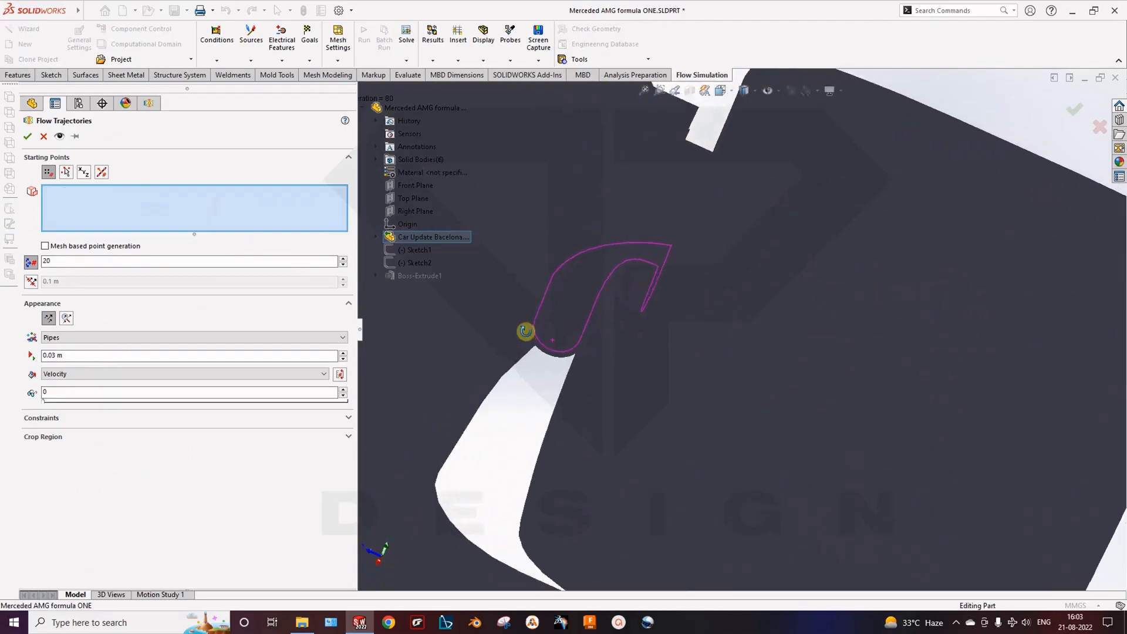
left_click(745, 90)
left_click(745, 107)
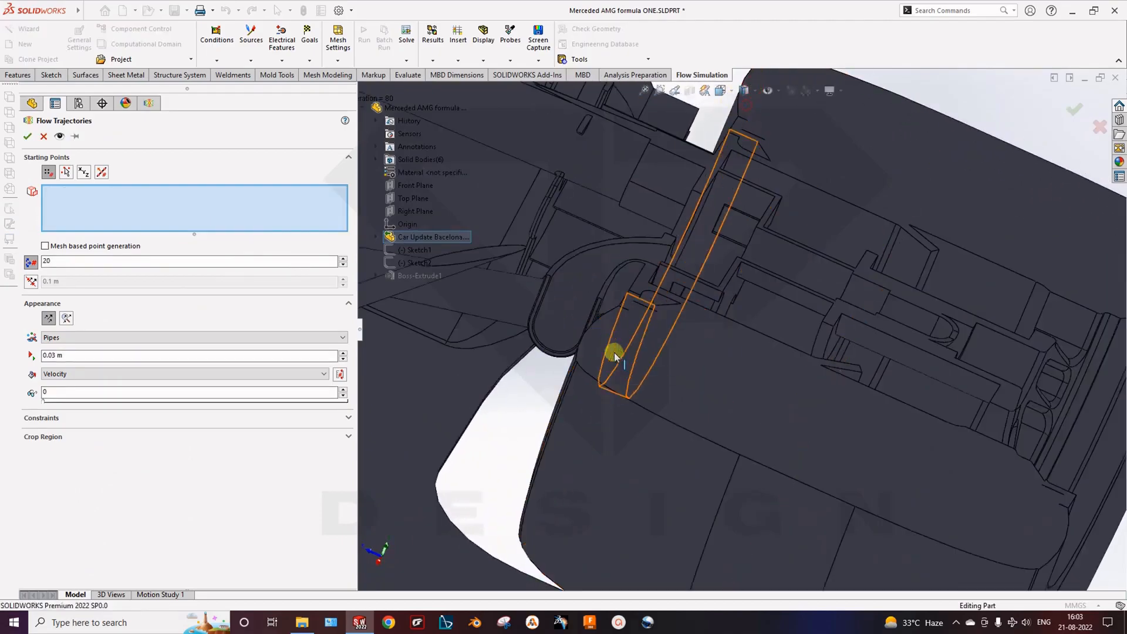
Step: Select the curved duct face and the adjoining inner faces of the sectioned rear wheel assembly as trajectory starting points
scroll(614, 352, "down", 3)
left_click(615, 339)
middle_click_drag(615, 339, 702, 312)
left_click(748, 261)
left_click(888, 305)
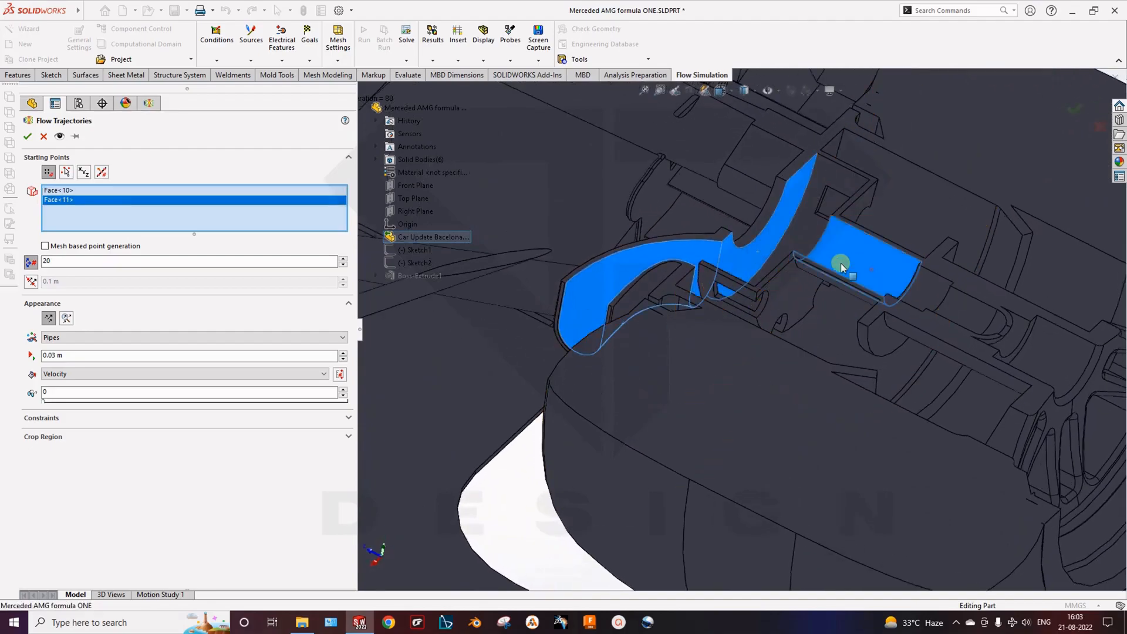
left_click(817, 231)
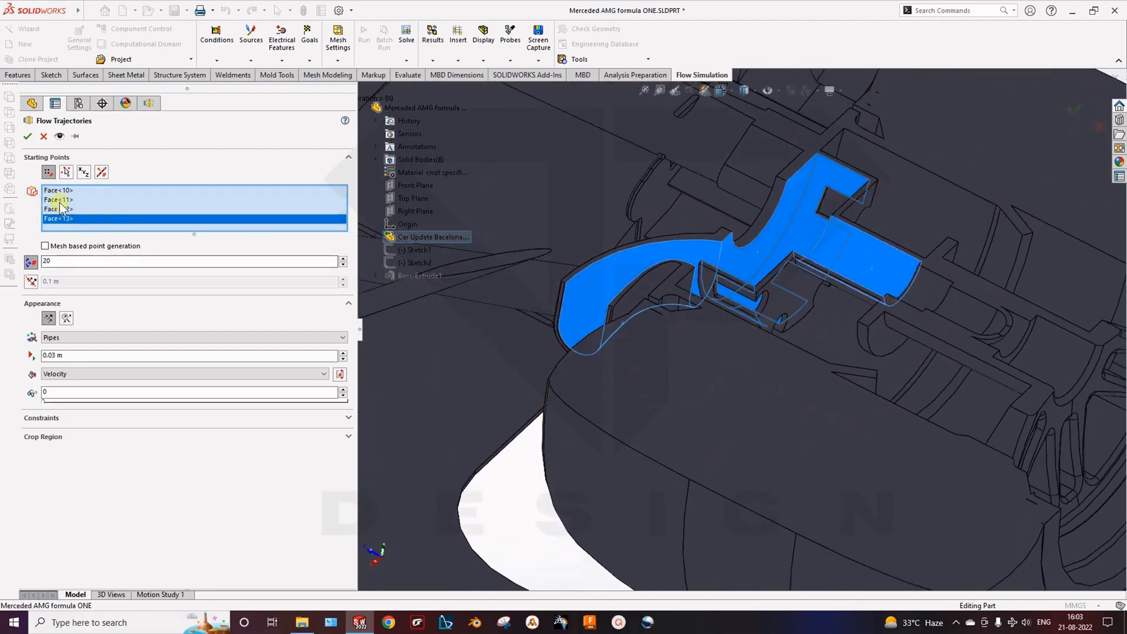
Step: Add the remaining stepped faces along the rear axle out to the wheel hub to the starting points
middle_click_drag(732, 315, 862, 347)
left_click(768, 301)
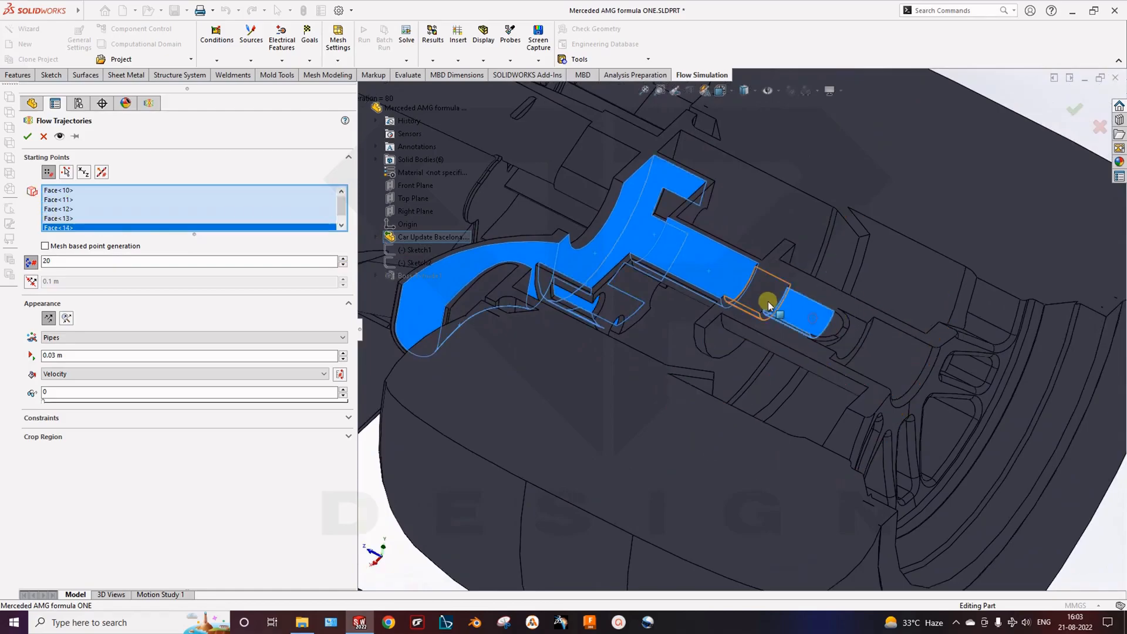
left_click(813, 321)
left_click(858, 339)
left_click(828, 332)
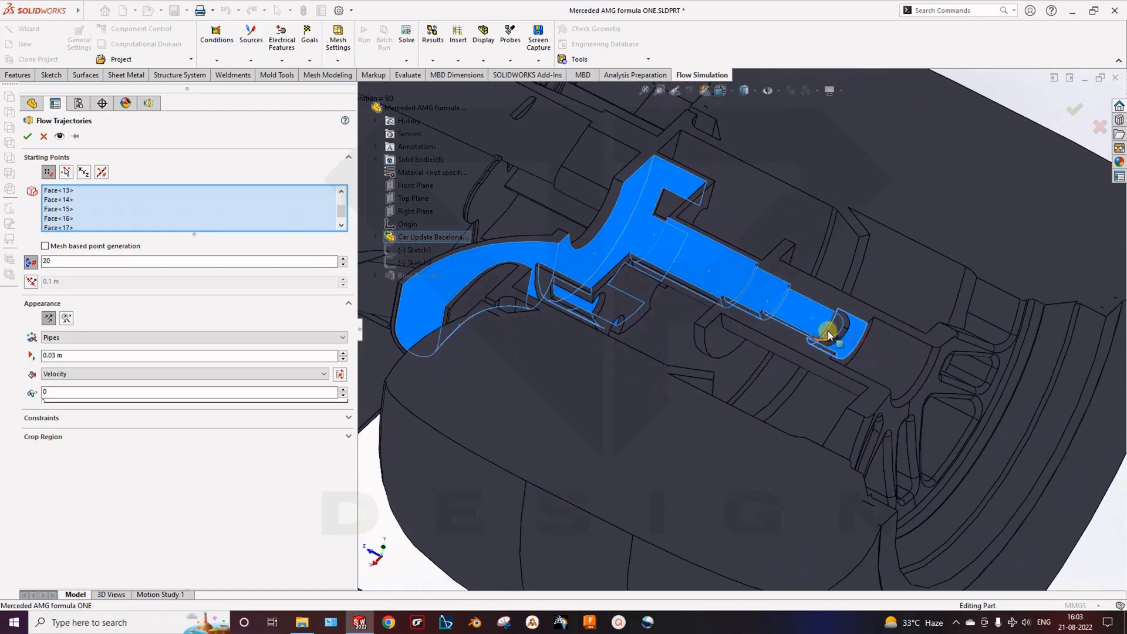
left_click(904, 377)
left_click(934, 417)
left_click(945, 421)
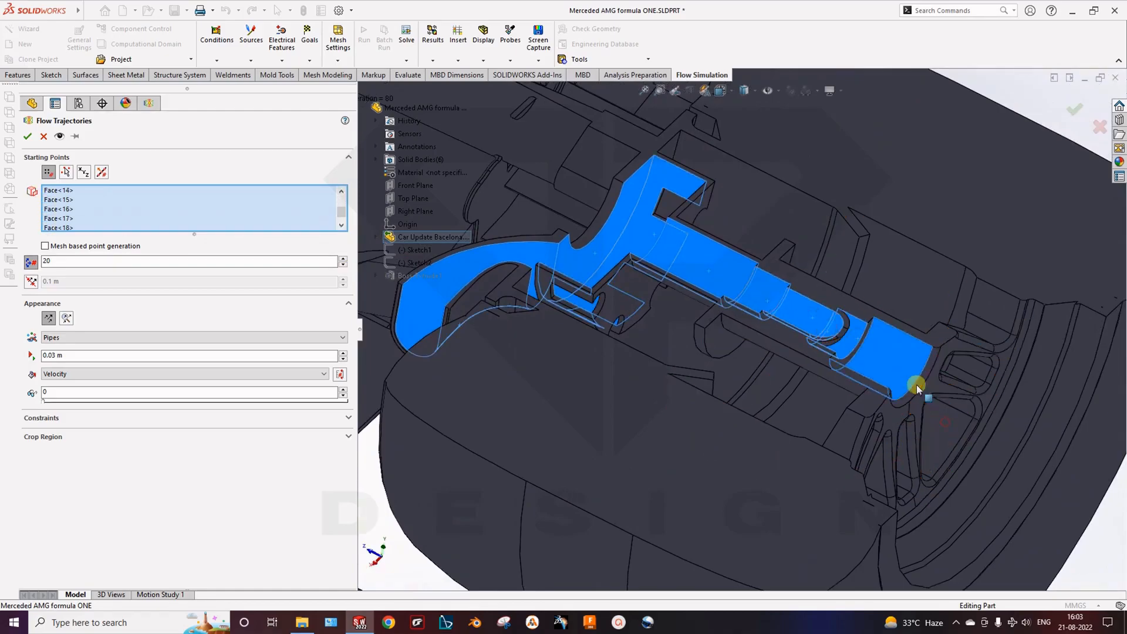
Step: Set the number of trajectory points to 100 and create the flow trajectories plot
scroll(664, 352, "down", 4)
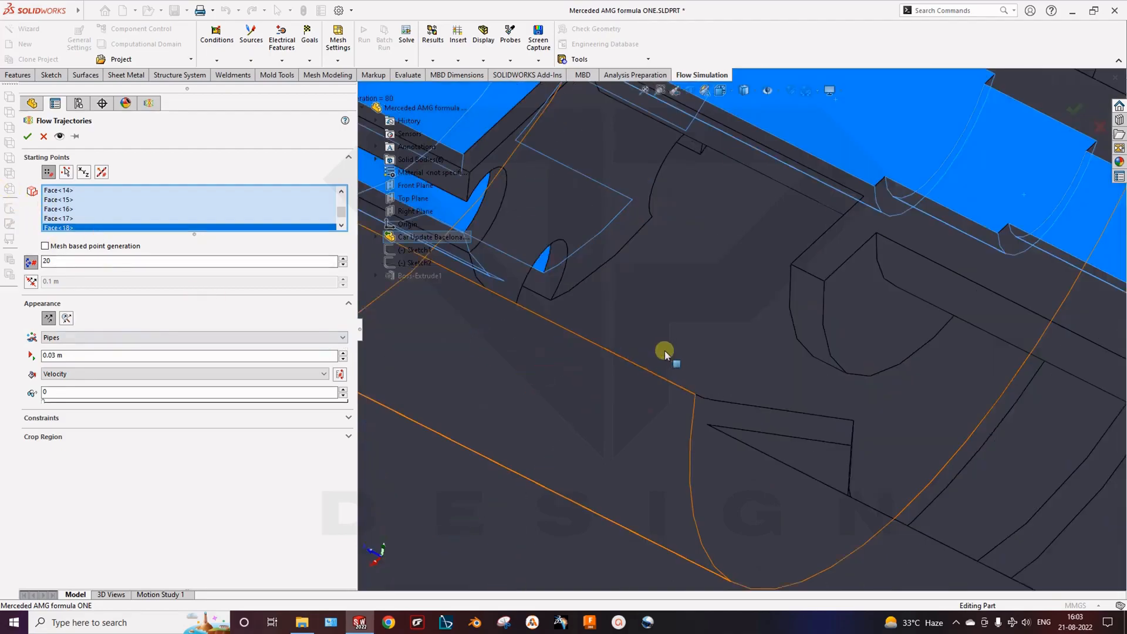
scroll(664, 352, "up", 3)
double_click(65, 262)
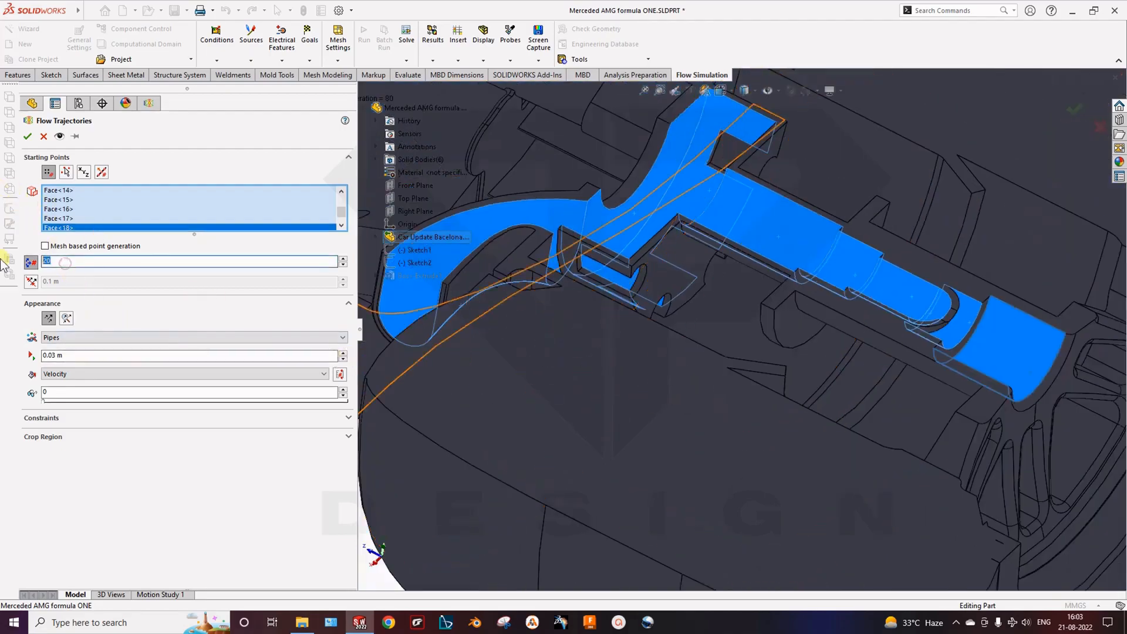
scroll(548, 379, "up", 6)
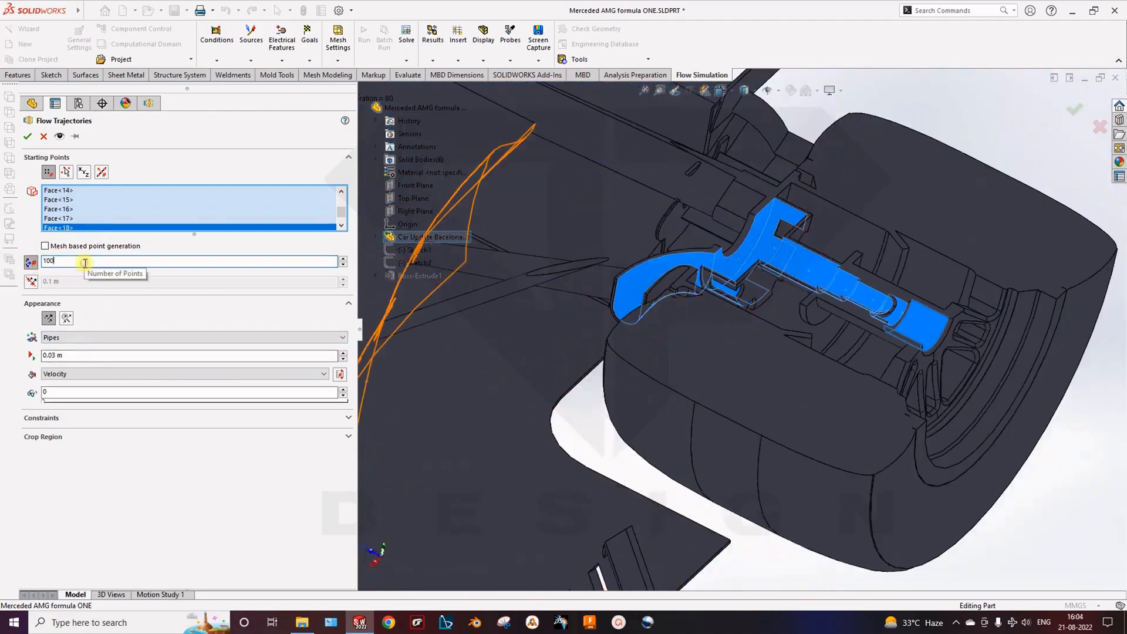
double_click(62, 262)
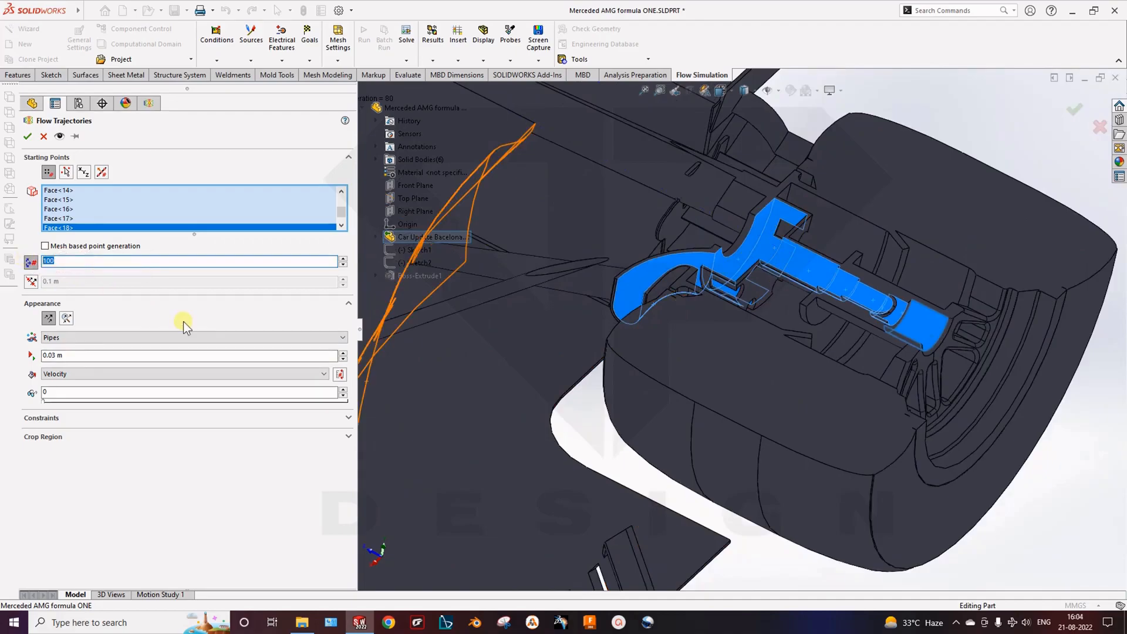
left_click(26, 136)
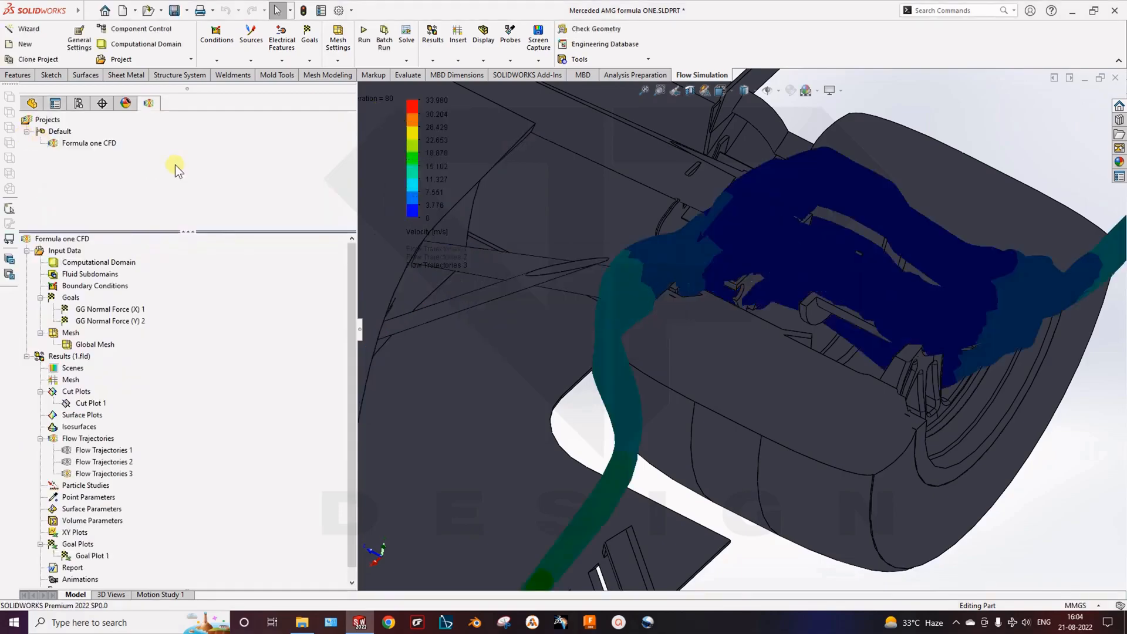
Step: Apply the shaded with edges display style and turn off the section view to show the complete car
scroll(649, 410, "up", 5)
scroll(631, 428, "down", 4)
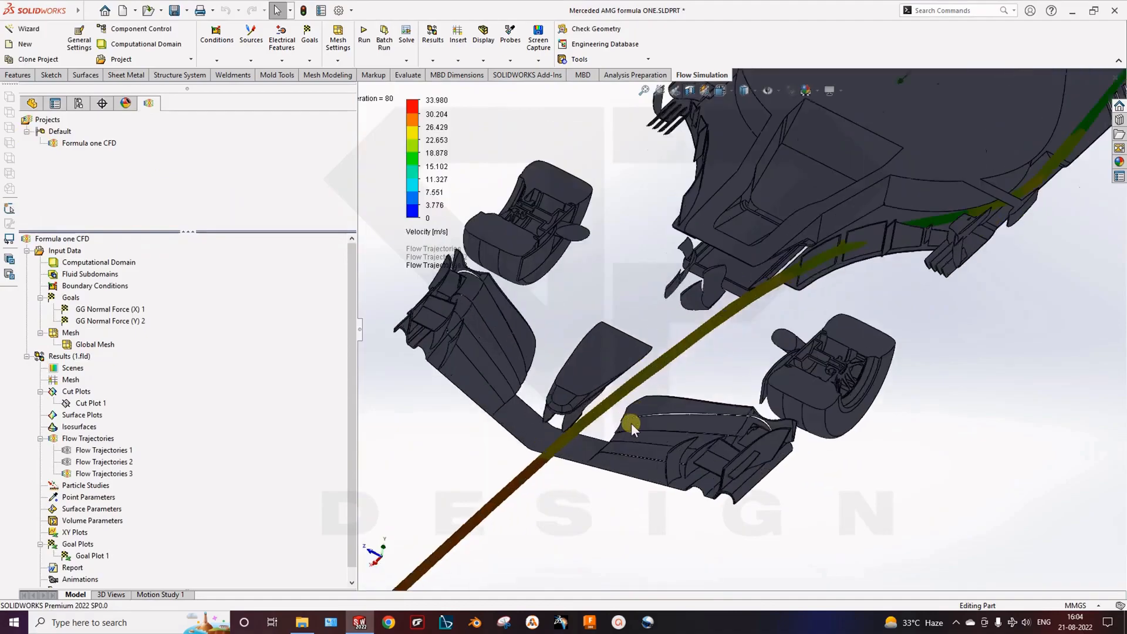
scroll(754, 323, "down", 4)
middle_click_drag(656, 447, 754, 406)
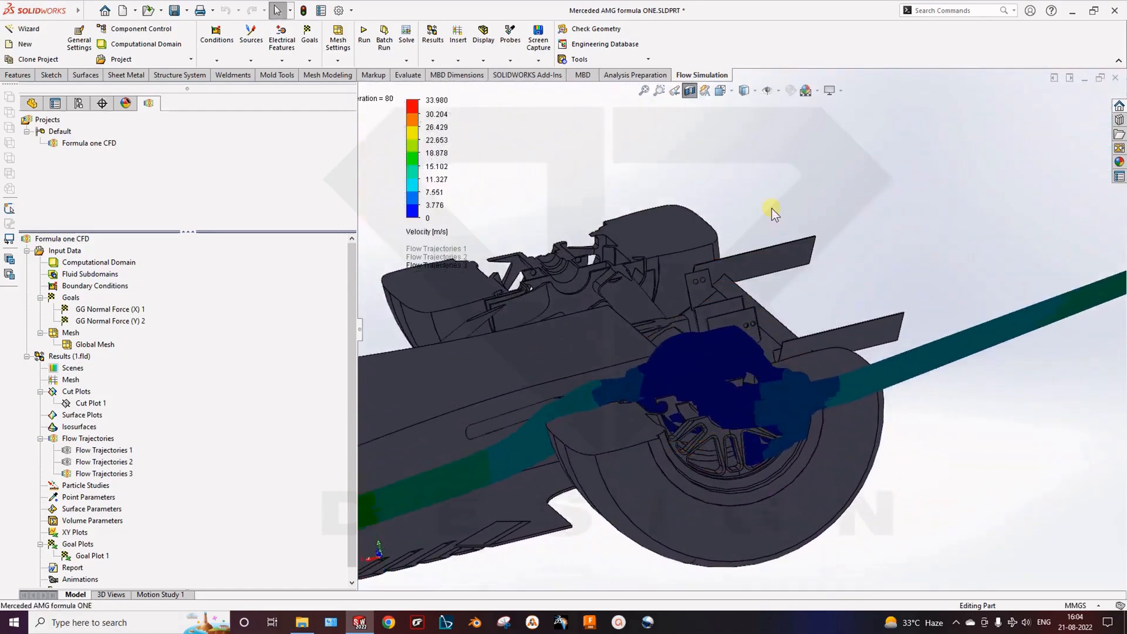
left_click(753, 88)
left_click(746, 105)
middle_click_drag(736, 141, 796, 150, "ctrl")
left_click(689, 92)
Step: Examine the velocity trajectories along the full car, from ahead of the nose to the rear wheel hub
mouse_move(740, 266)
middle_mouse_down()
mouse_move(788, 229)
mouse_move(800, 254)
mouse_move(769, 331)
mouse_move(614, 258)
mouse_move(692, 266)
mouse_move(845, 242)
middle_mouse_up()
scroll(692, 267, "up", 5)
mouse_move(675, 311)
middle_mouse_down("ctrl")
mouse_move(770, 301)
mouse_move(716, 357)
mouse_move(759, 383)
mouse_move(719, 439)
mouse_move(774, 366)
mouse_move(747, 398)
middle_mouse_up("ctrl")
scroll(771, 300, "down", 2)
scroll(771, 300, "up", 5)
scroll(760, 382, "down", 5)
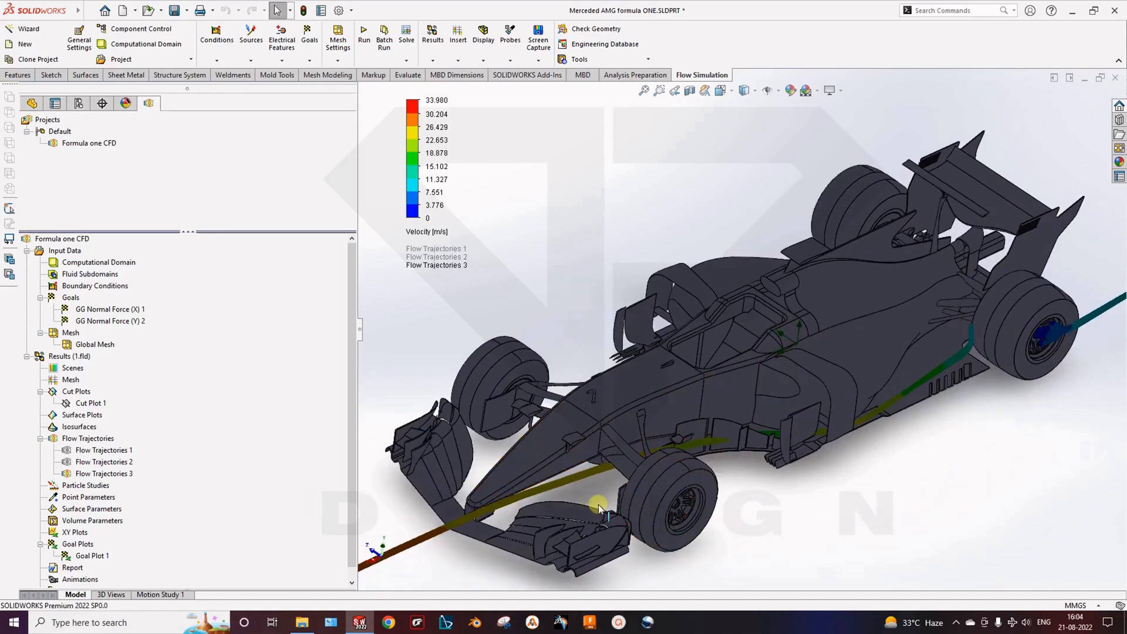
middle_click_drag(683, 439, 679, 429, "ctrl")
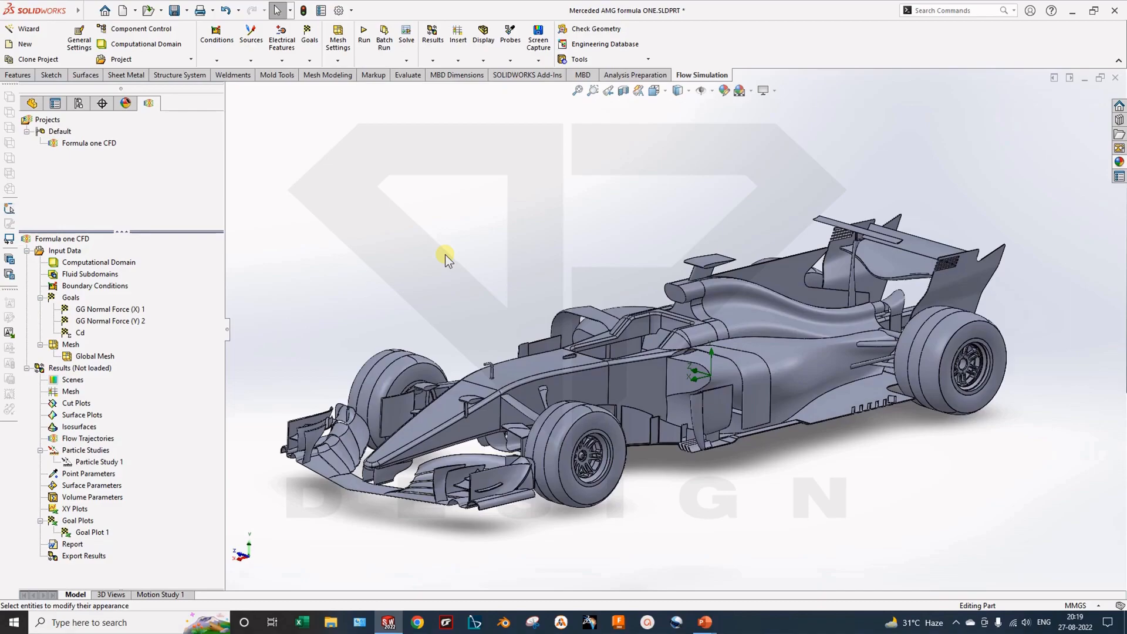
middle_click_drag(551, 322, 528, 320)
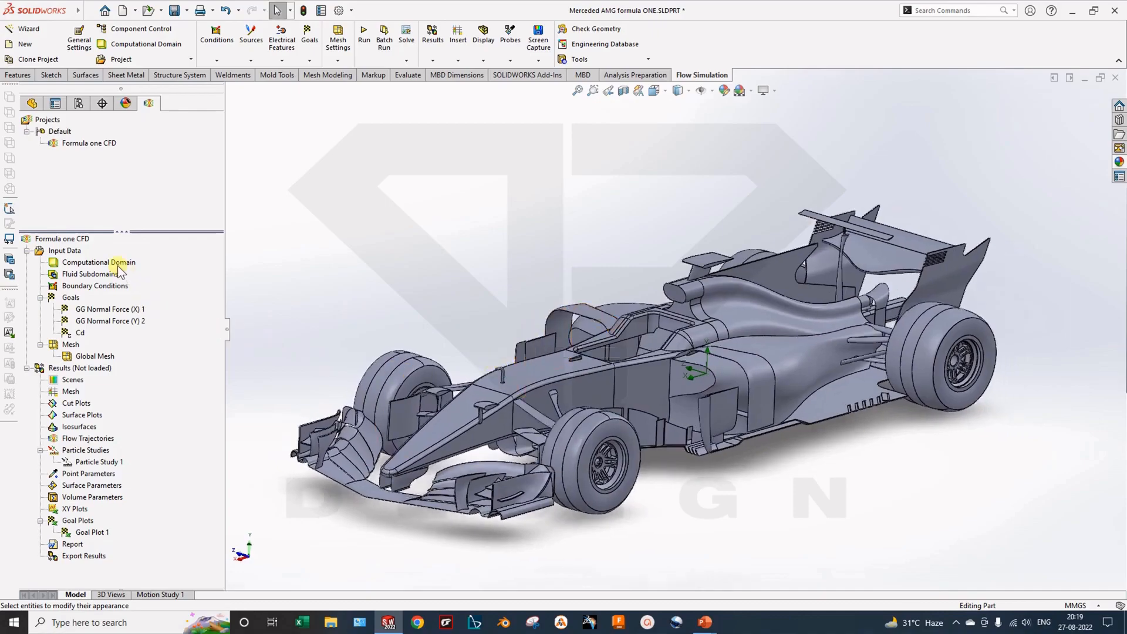
Step: Open the flow project's General Settings and review the default project fluid and the flow type
right_click(65, 251)
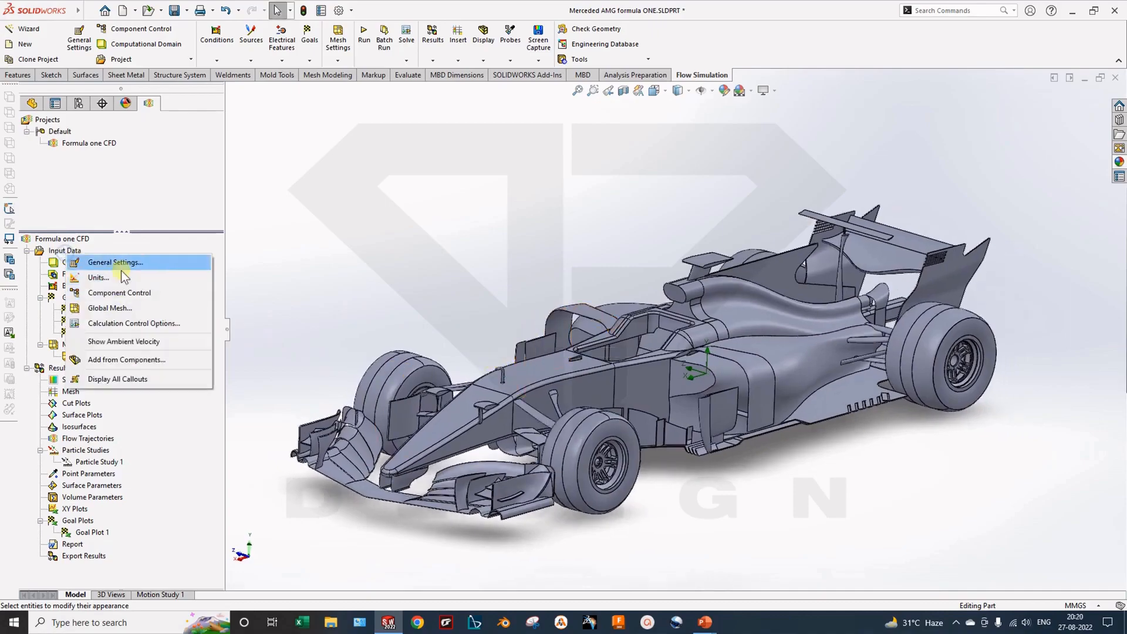
left_click(94, 263)
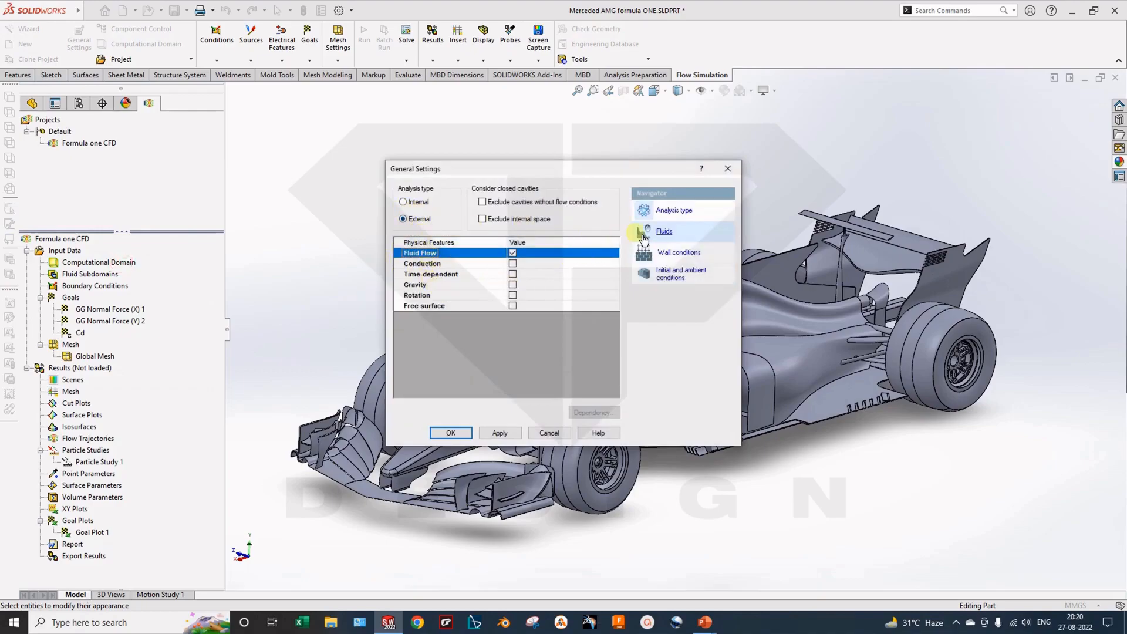
left_click(680, 236)
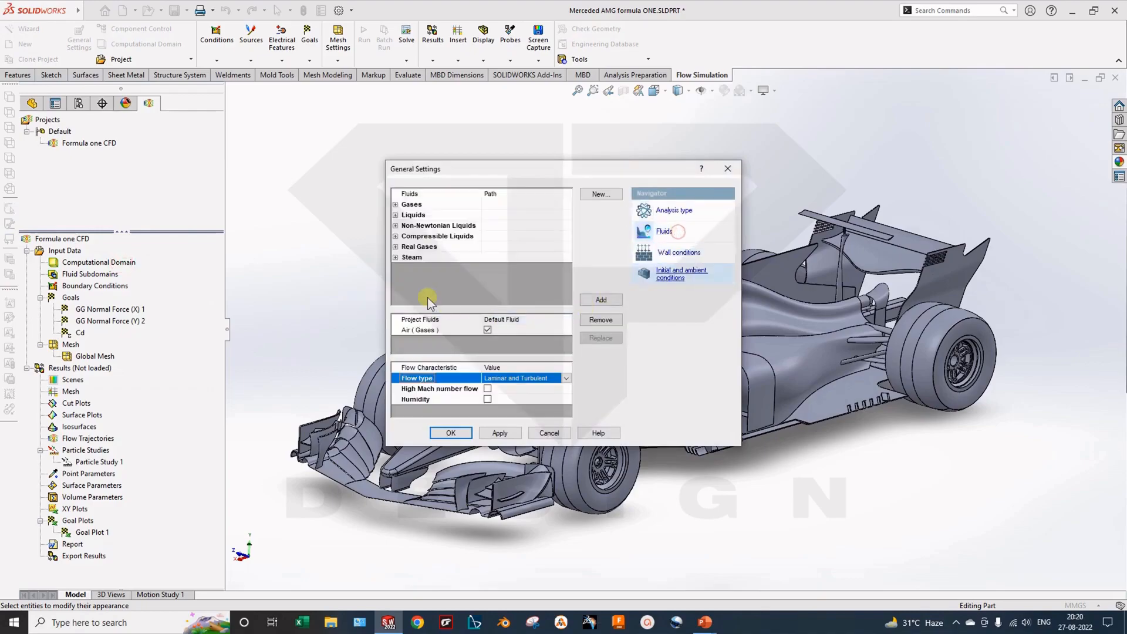
left_click(433, 335)
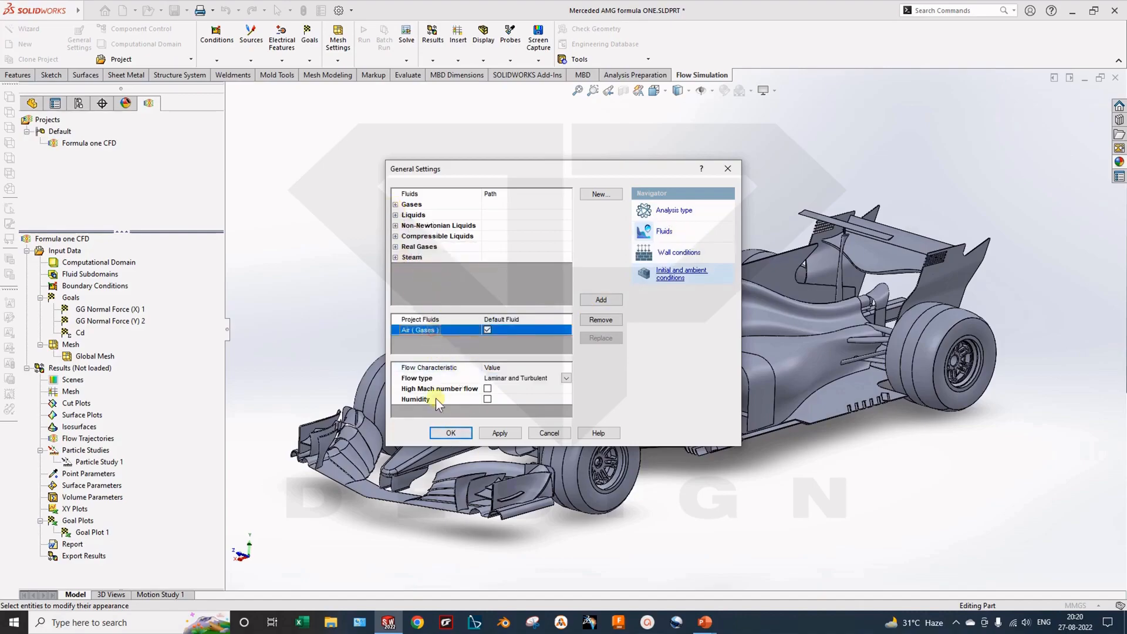
left_click(514, 379)
left_click(519, 379)
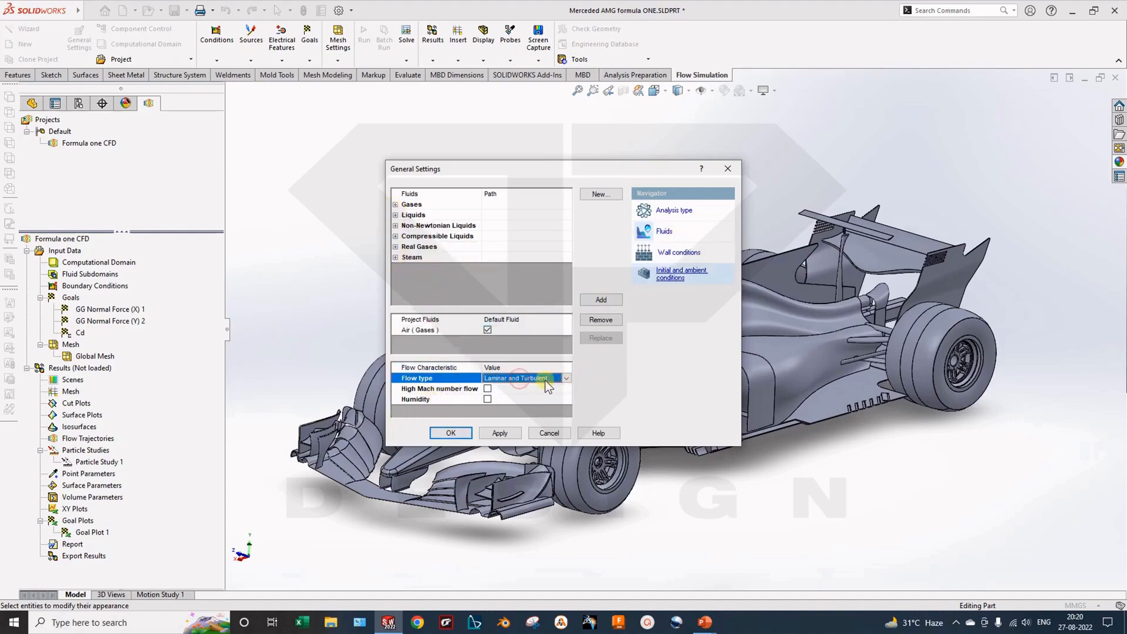
Step: Show the initial and ambient conditions and inspect the X-direction velocity arrow against the car, keeping the settings dialog clear of the model
left_click(669, 273)
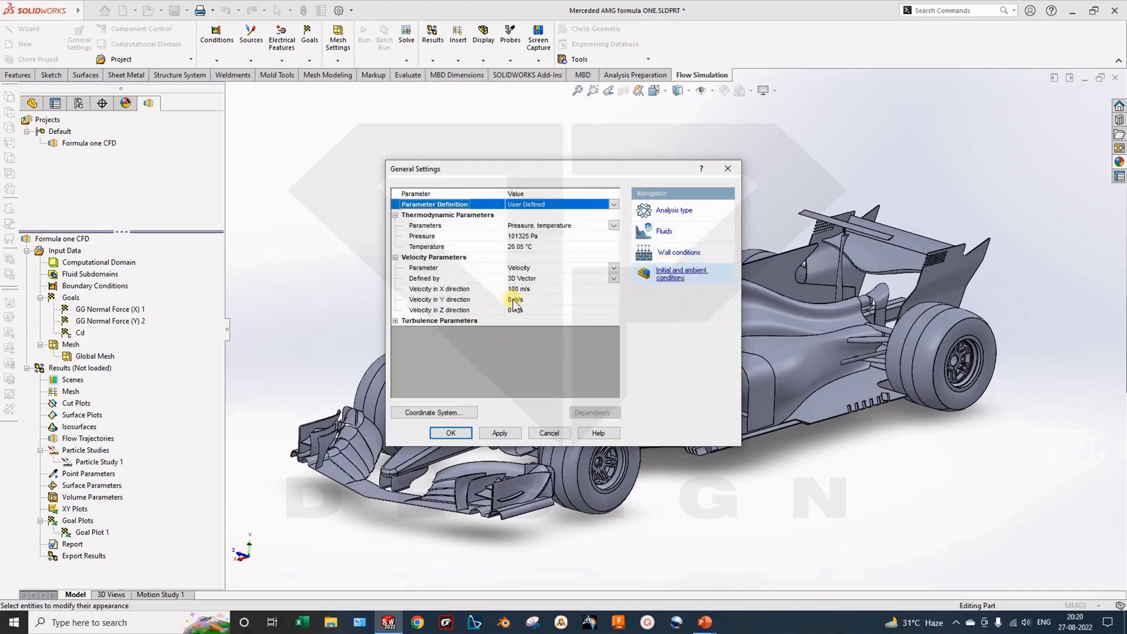
left_click(531, 292)
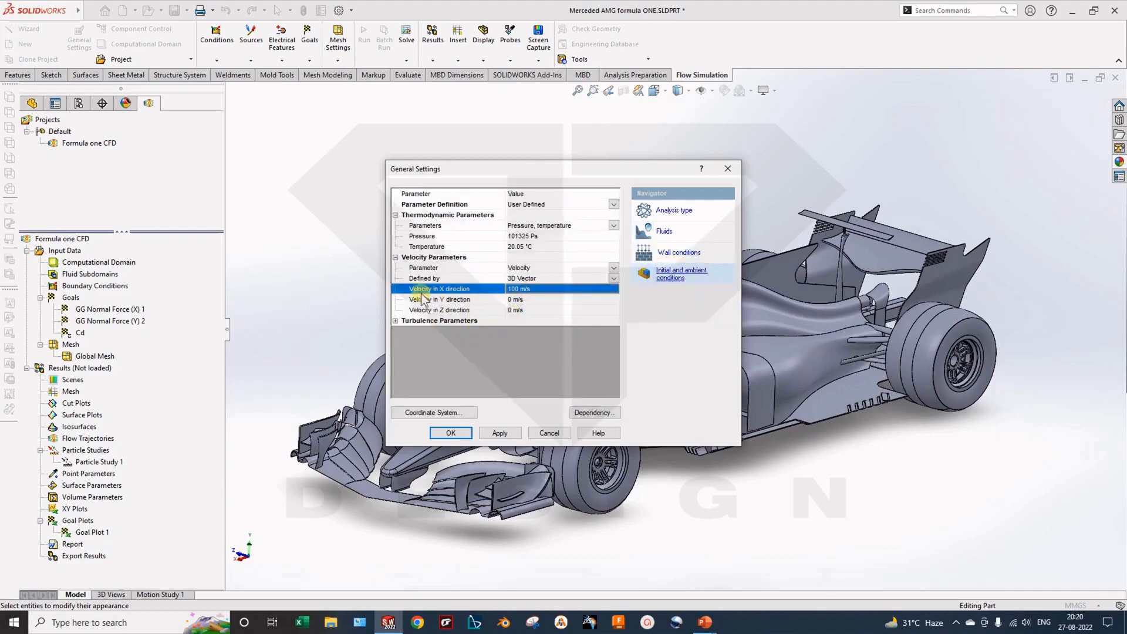
middle_click_drag(293, 527, 263, 537)
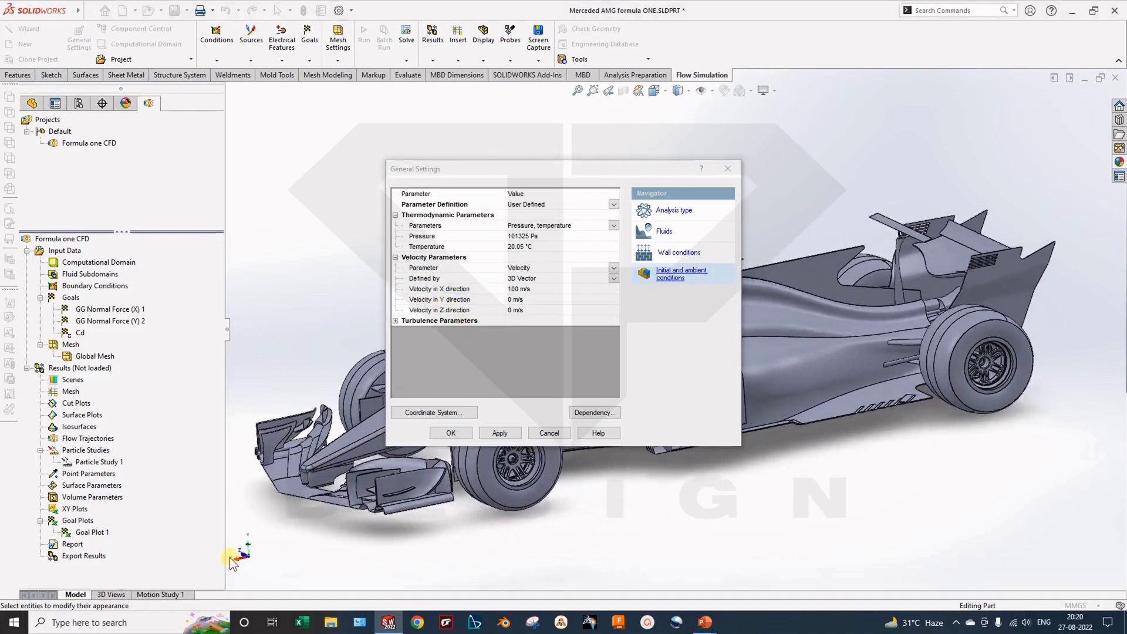
left_click_drag(536, 169, 130, 200)
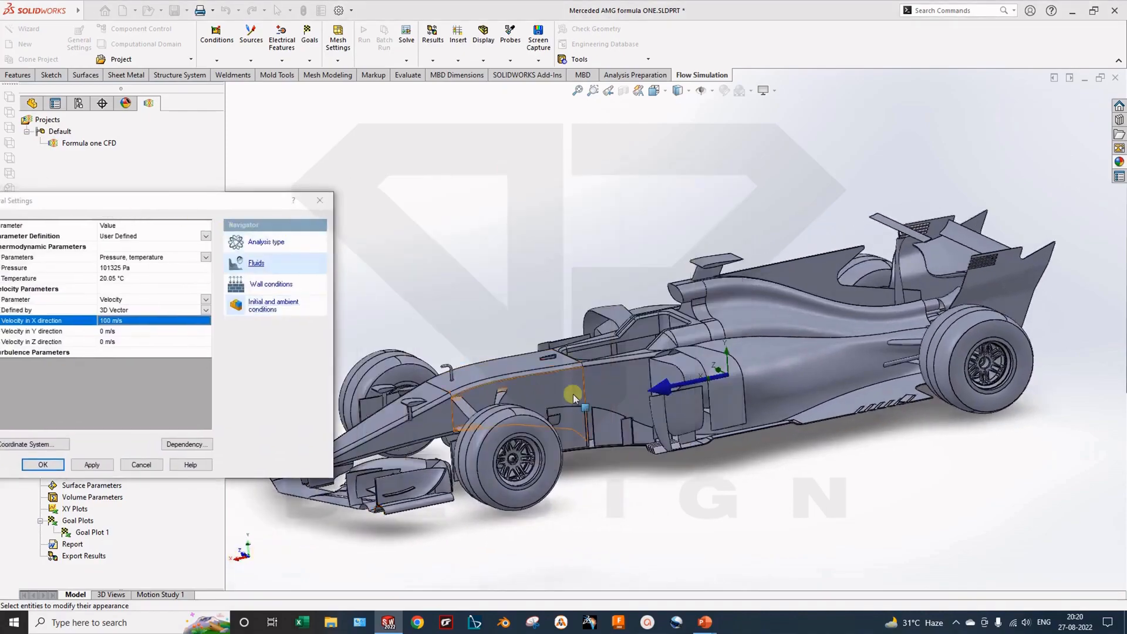
left_click(151, 207)
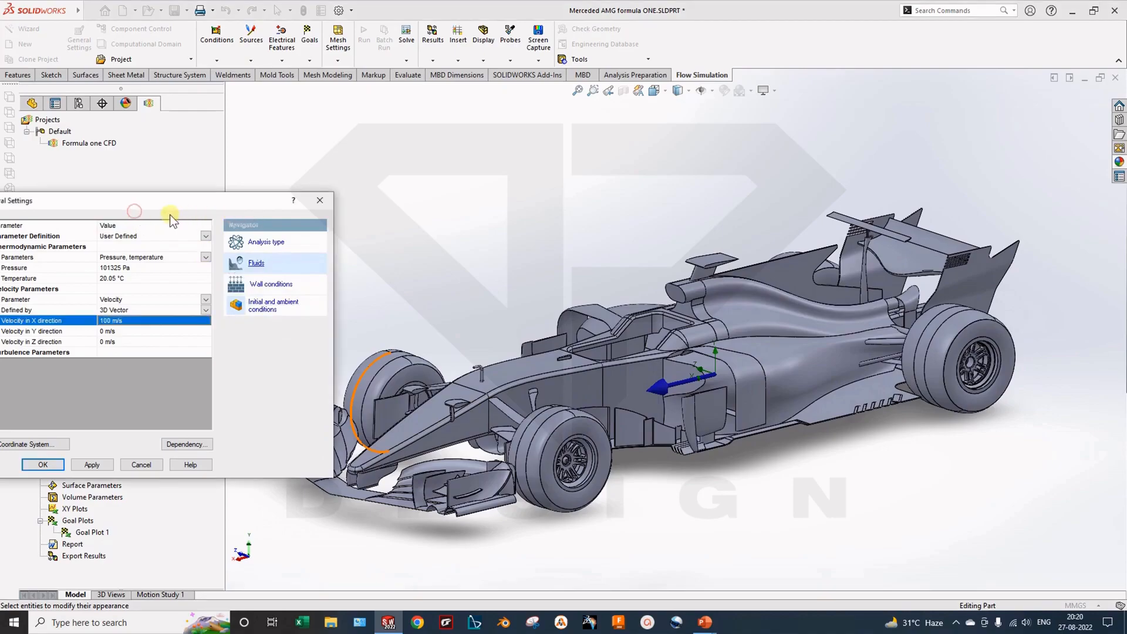
left_click_drag(168, 203, 267, 210)
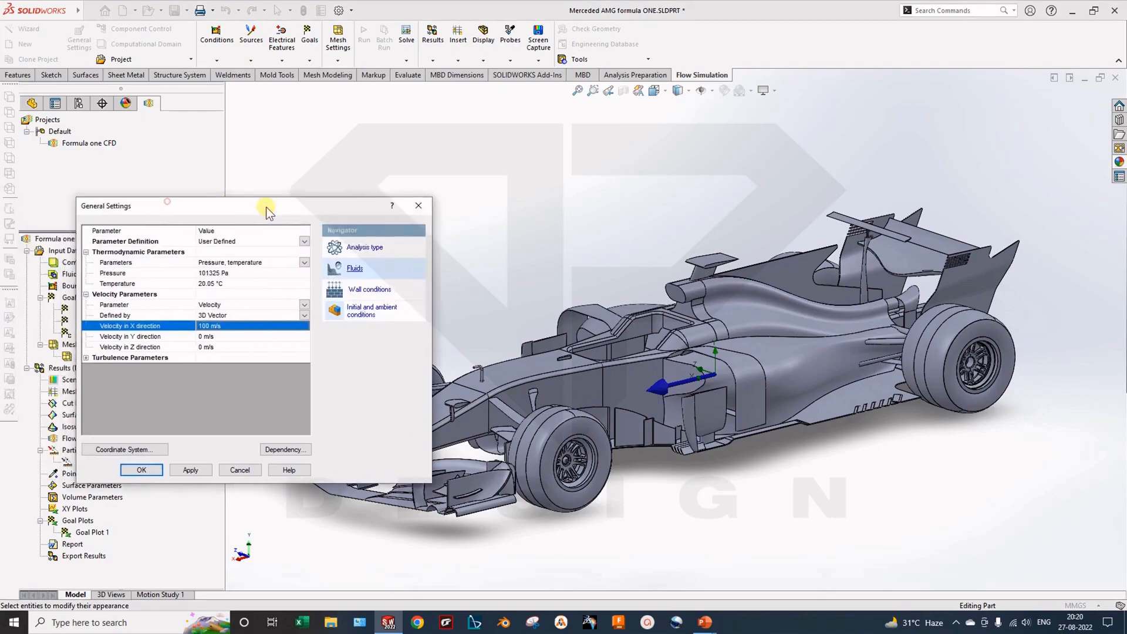
Step: Set the velocity in the X direction to -100 m/s, check the flow arrow against the car and apply the general settings
left_click(225, 327)
type("-100")
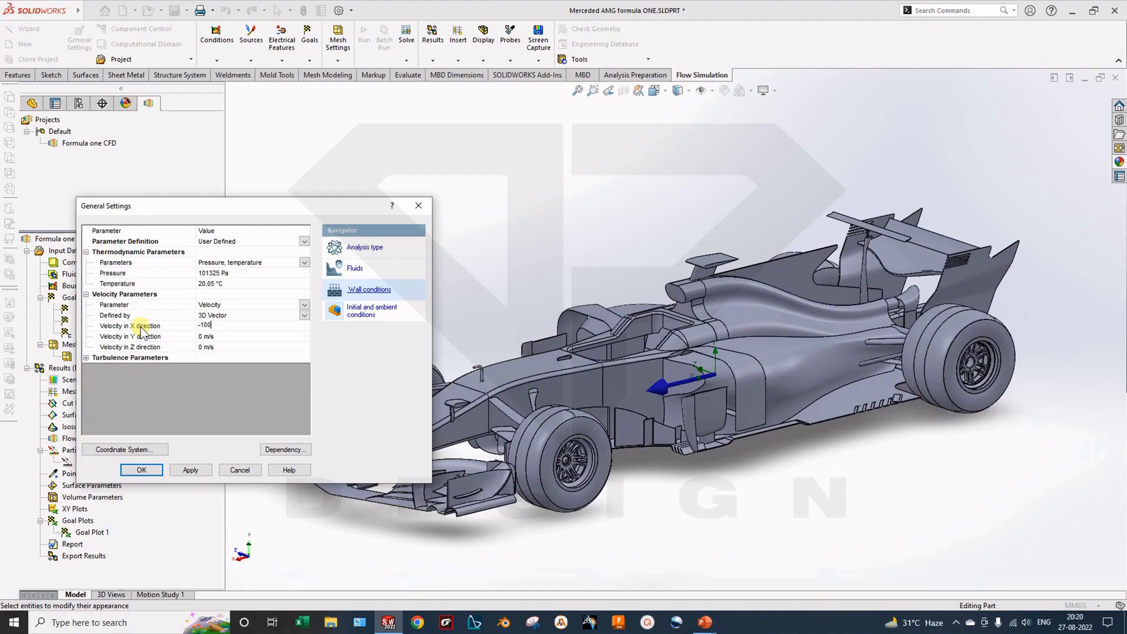
key("Return")
middle_click_drag(786, 447, 743, 439)
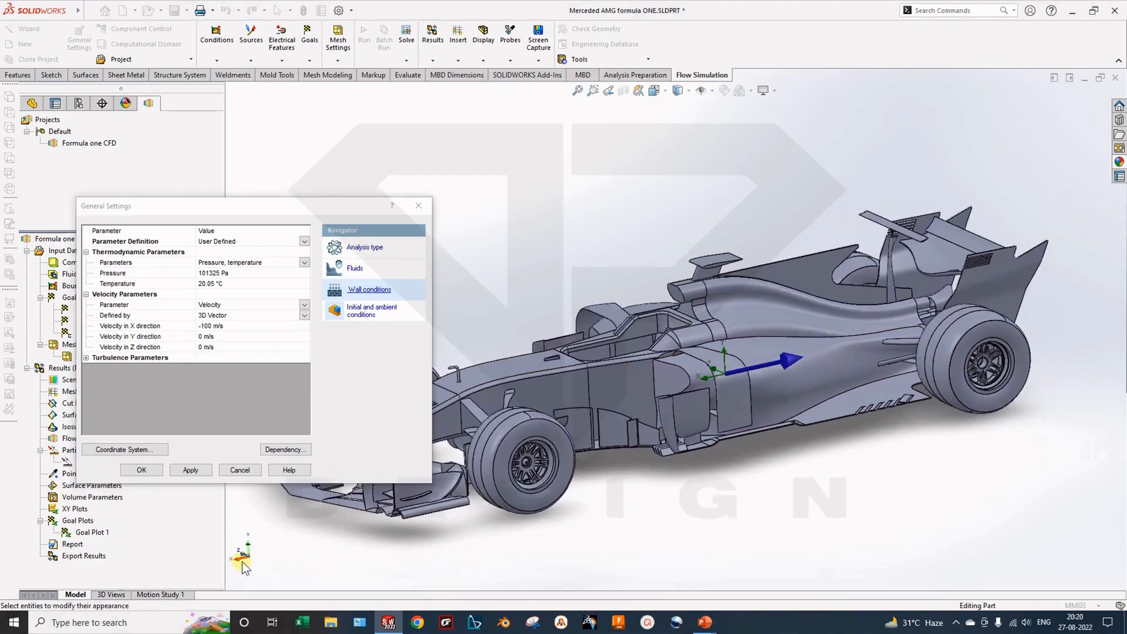
middle_click_drag(892, 481, 844, 504)
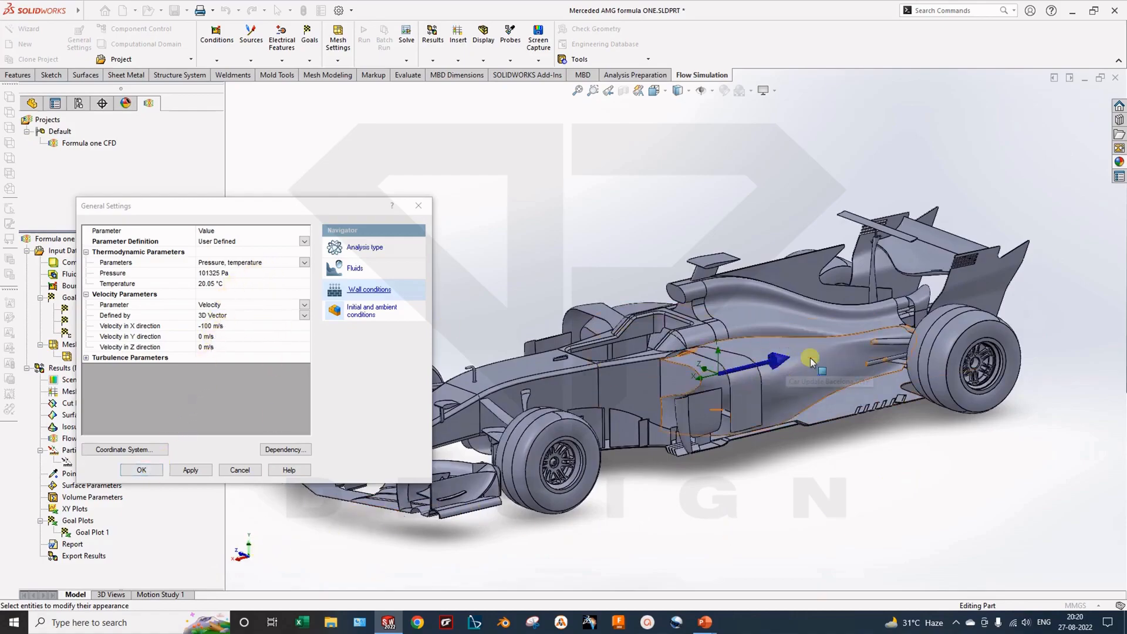
middle_click_drag(743, 359, 776, 379)
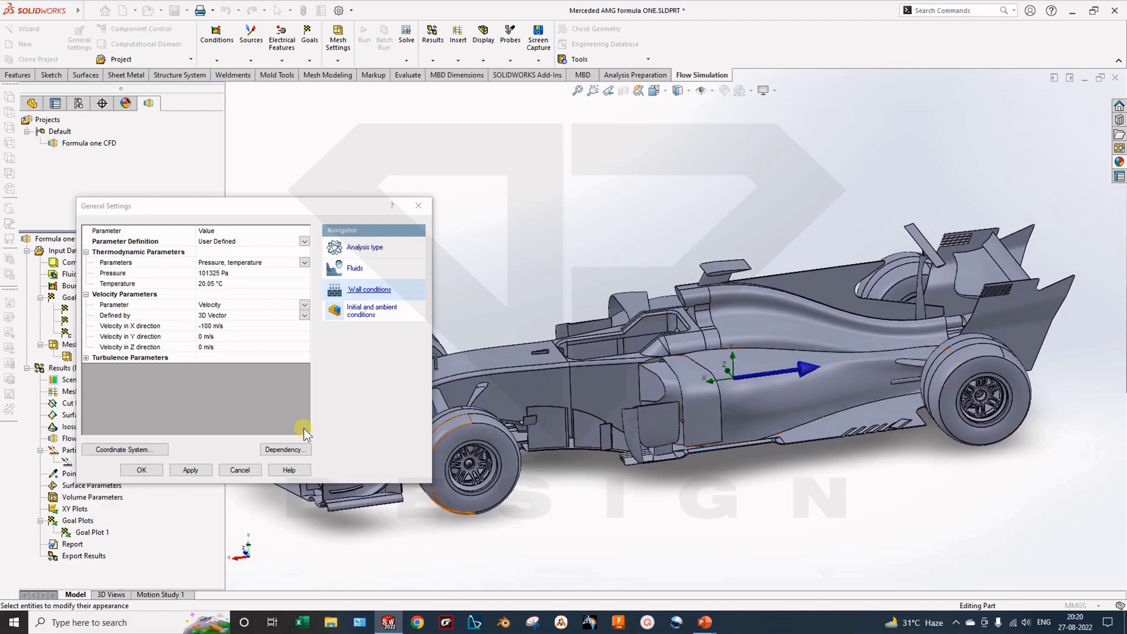
left_click(189, 469)
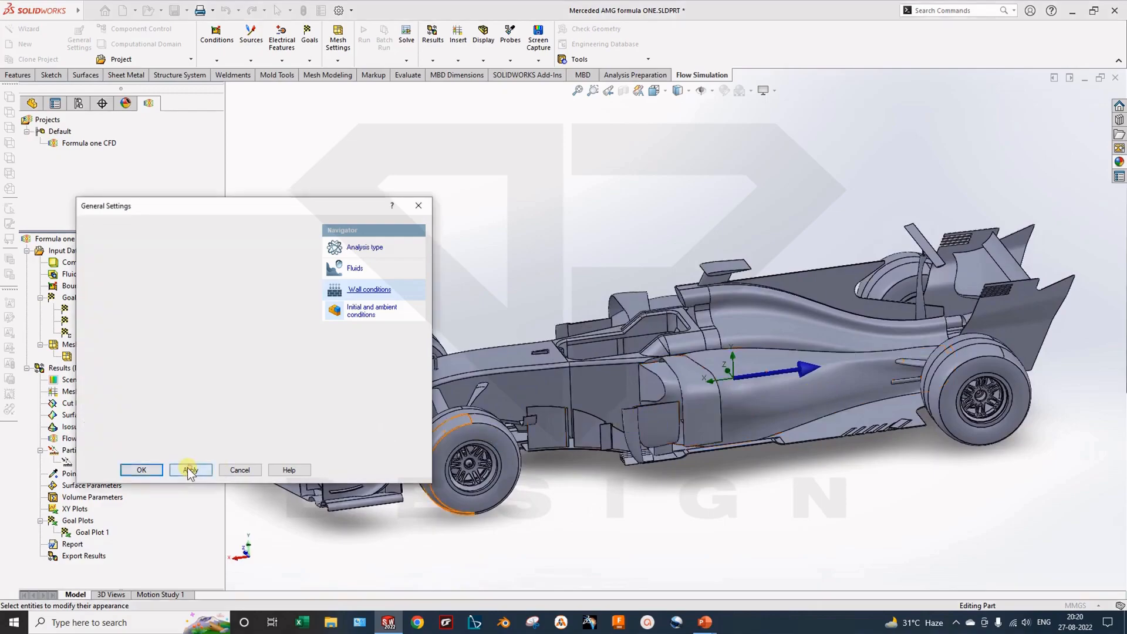
left_click(142, 469)
Step: Open a new boundary condition and review the wall types and the flow opening types, including Inlet Mass Flux
middle_click_drag(654, 535, 678, 522)
middle_click_drag(616, 481, 578, 476)
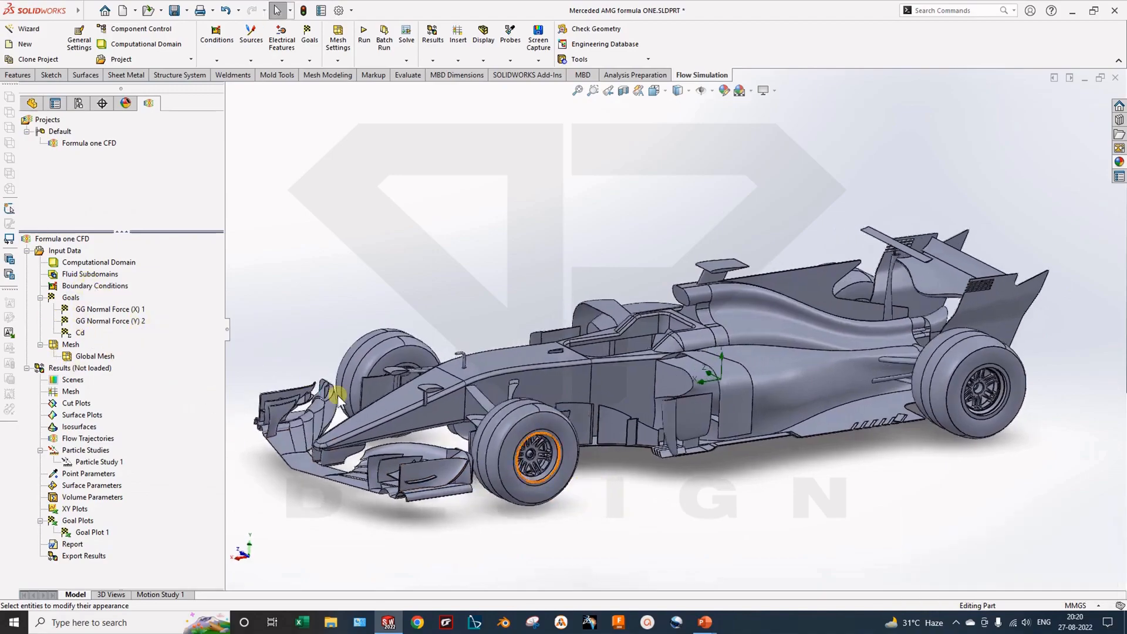
middle_click_drag(498, 464, 355, 458)
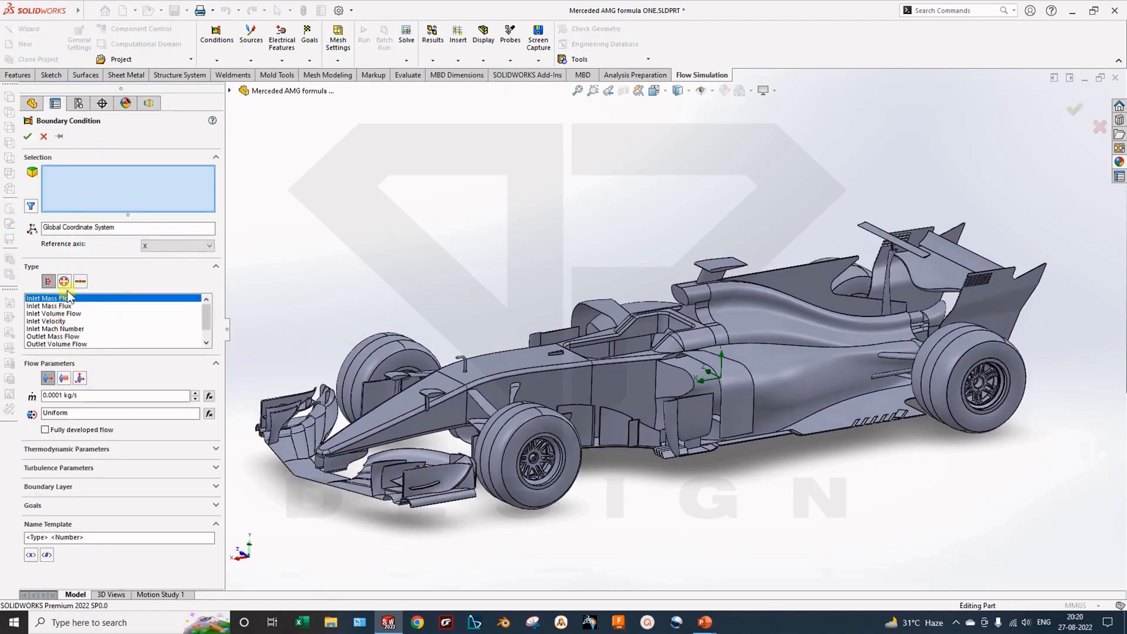
left_click(80, 281)
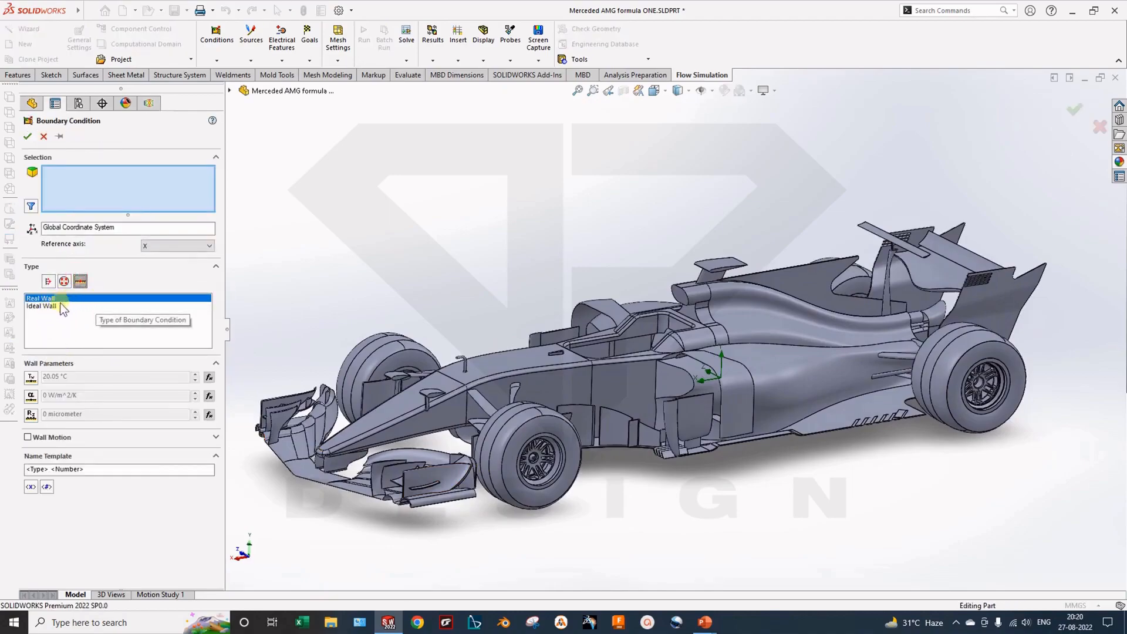
left_click(48, 281)
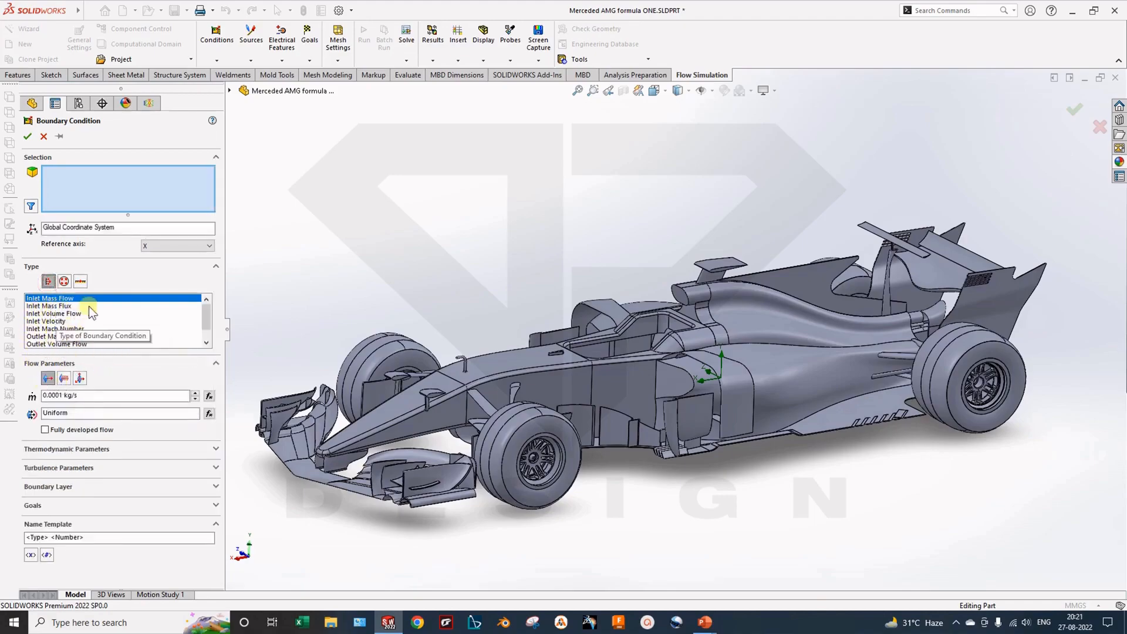
left_click(53, 306)
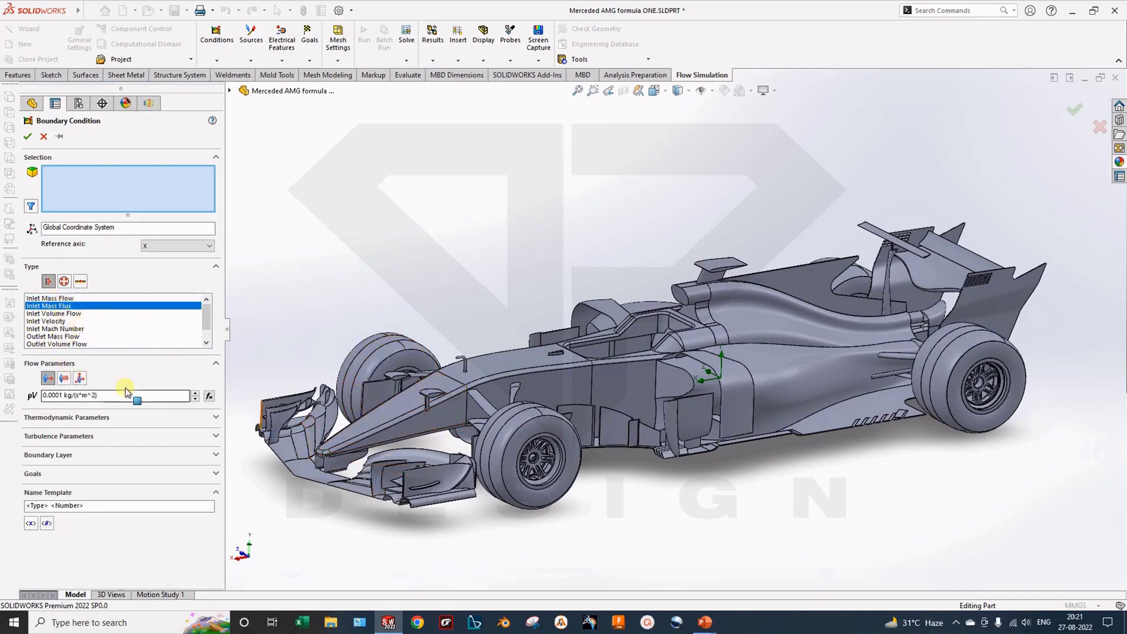
middle_click_drag(424, 405, 440, 398)
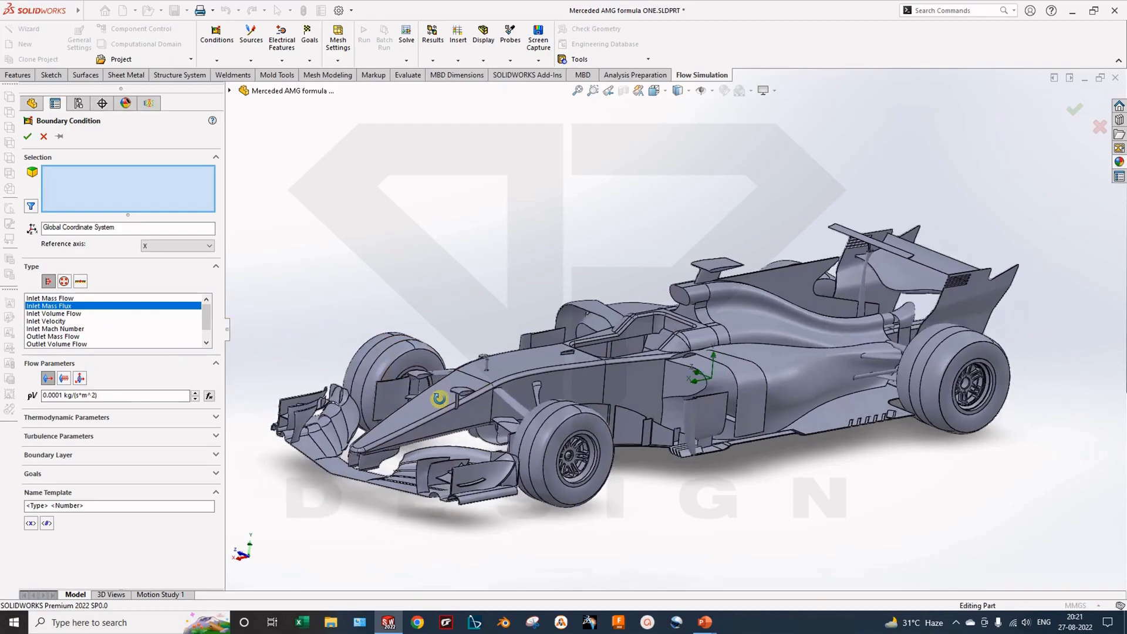
Step: Review the boundary condition's environment, static and total pressure types, and compare Ideal Wall with Real Wall
left_click(64, 282)
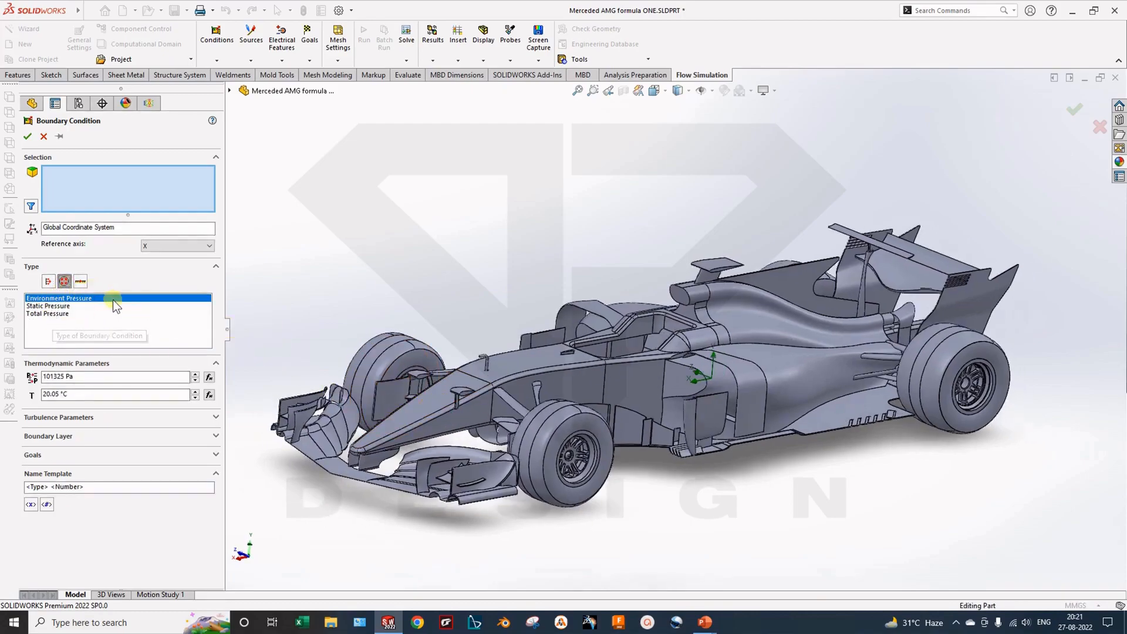
left_click(52, 314)
left_click(55, 307)
left_click(61, 300)
left_click(80, 281)
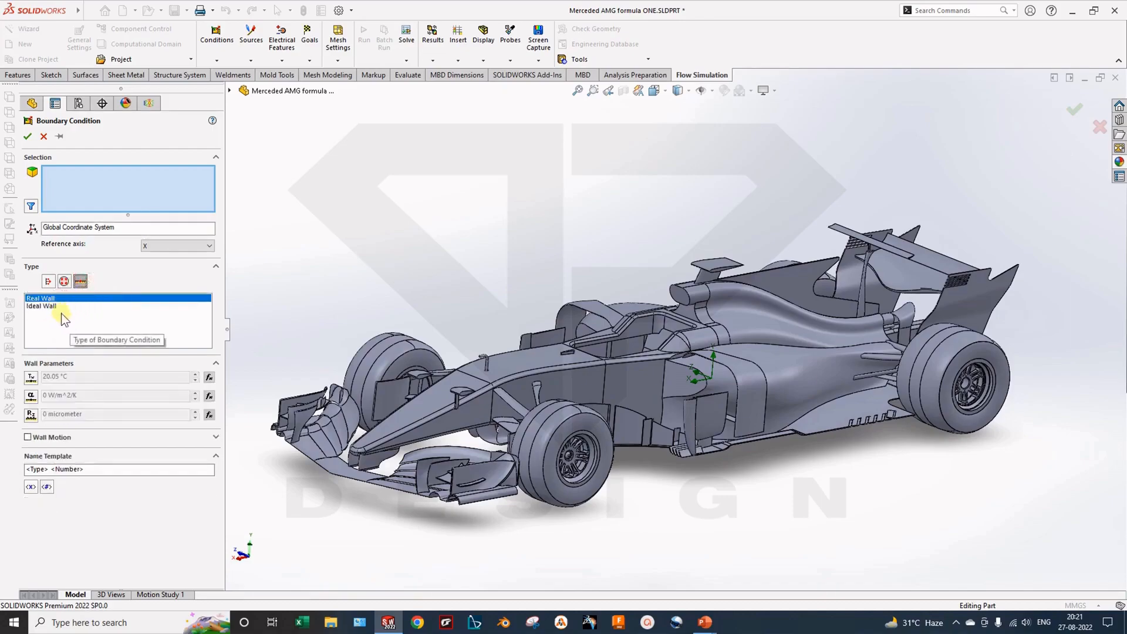
left_click(51, 306)
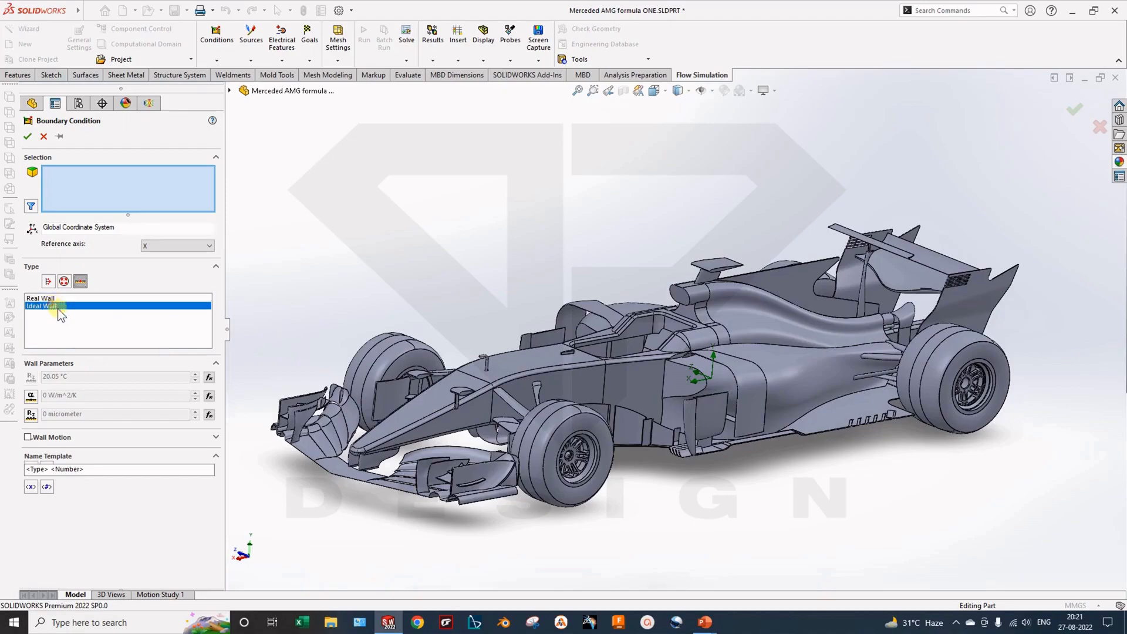
left_click(55, 300)
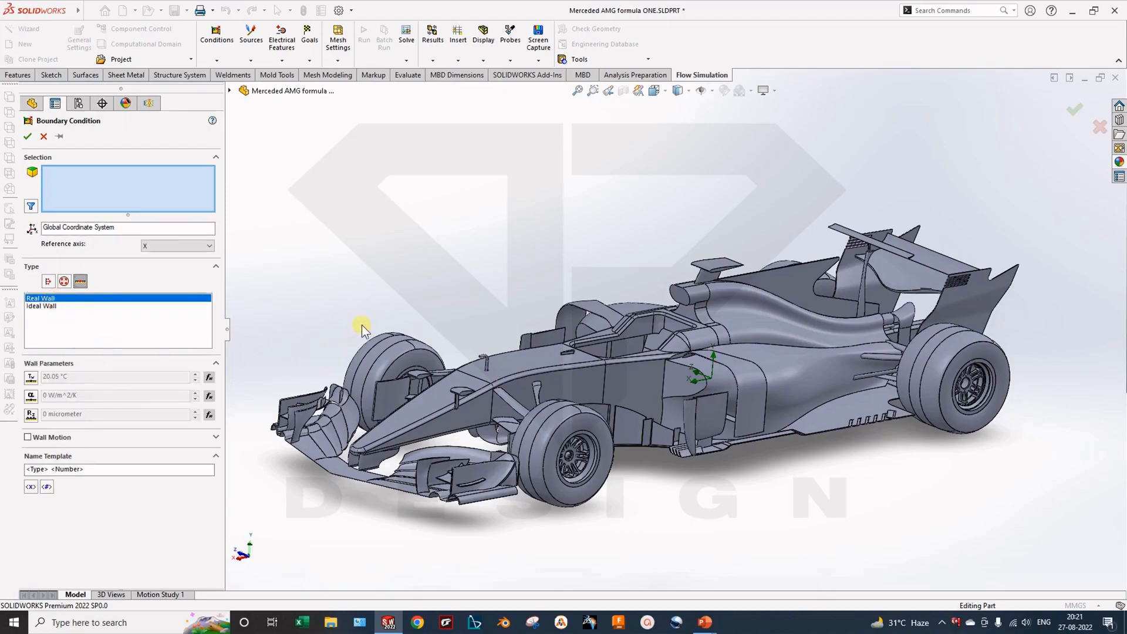
middle_click_drag(411, 339, 402, 329)
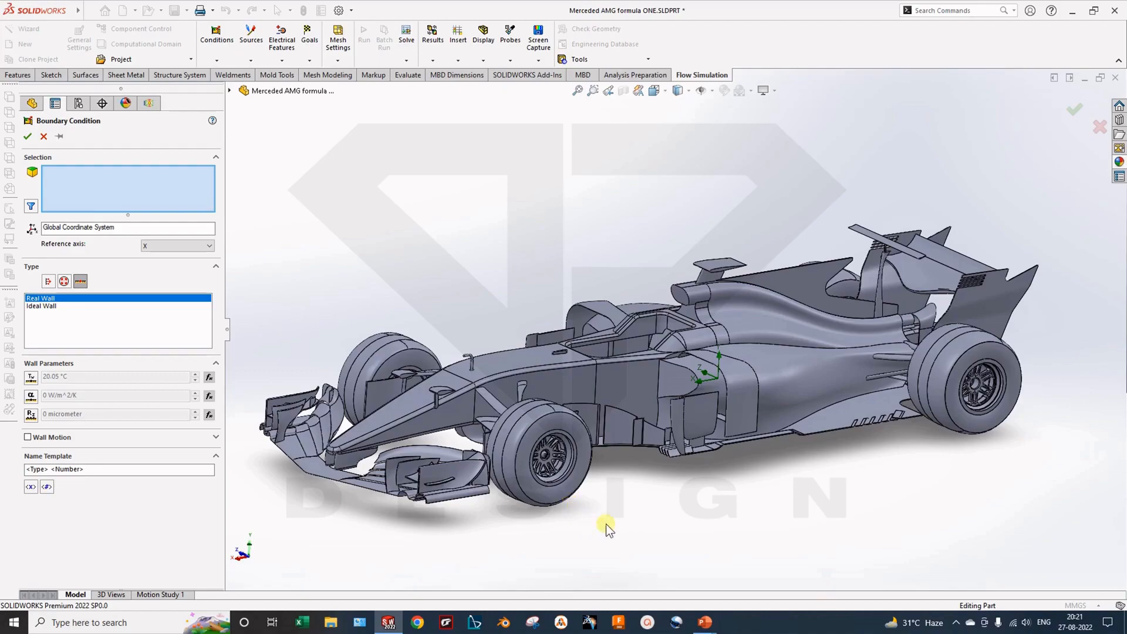
Step: Switch to the PowerPoint presentation, leave the slide show and draw a vertical line about 7.4 cm tall beside the drag coefficient formula
key("alt+Tab")
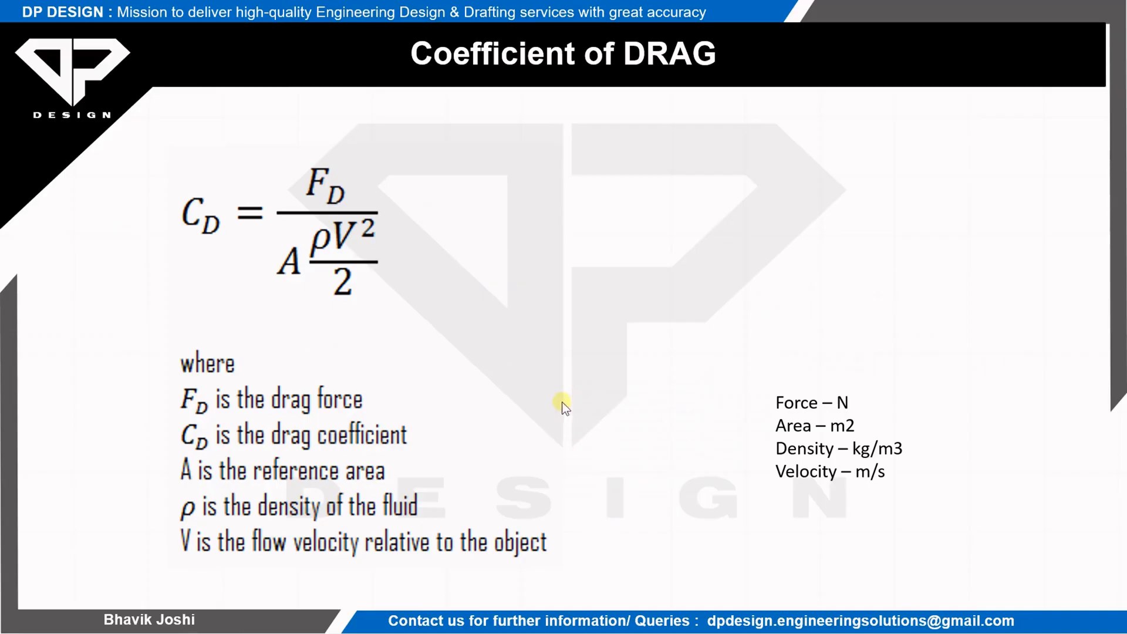
key("Escape")
left_click(554, 59)
left_click_drag(703, 209, 703, 371)
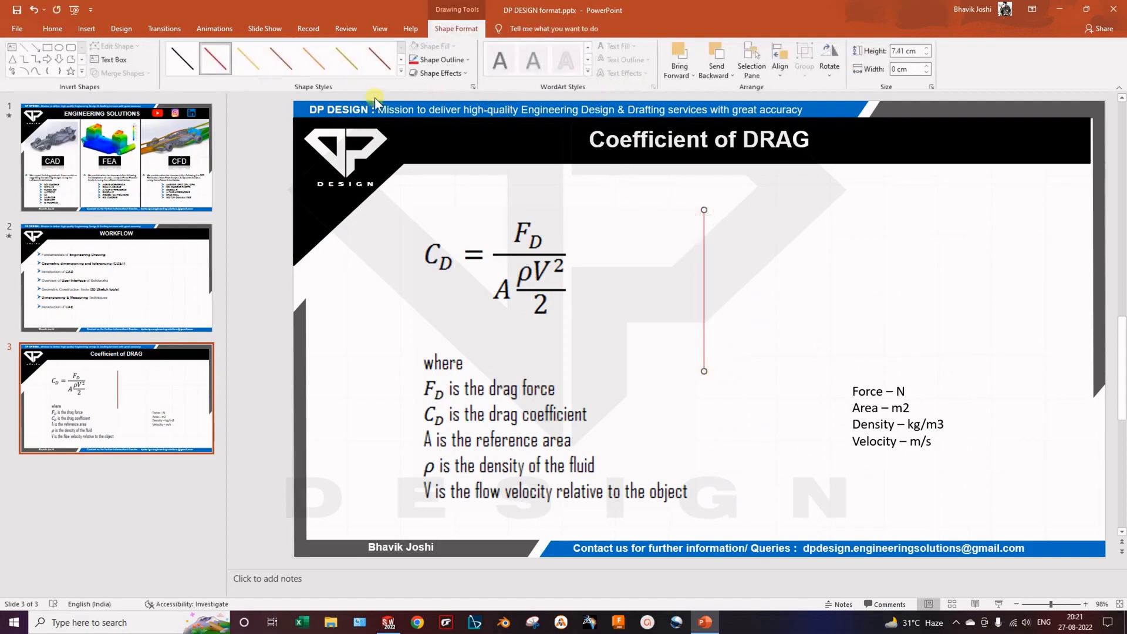
Step: Present the Coefficient of DRAG slide and sketch with the pen horizontal flow arrows from the vertical line and a ground line beneath
left_click(998, 604)
left_click(56, 621)
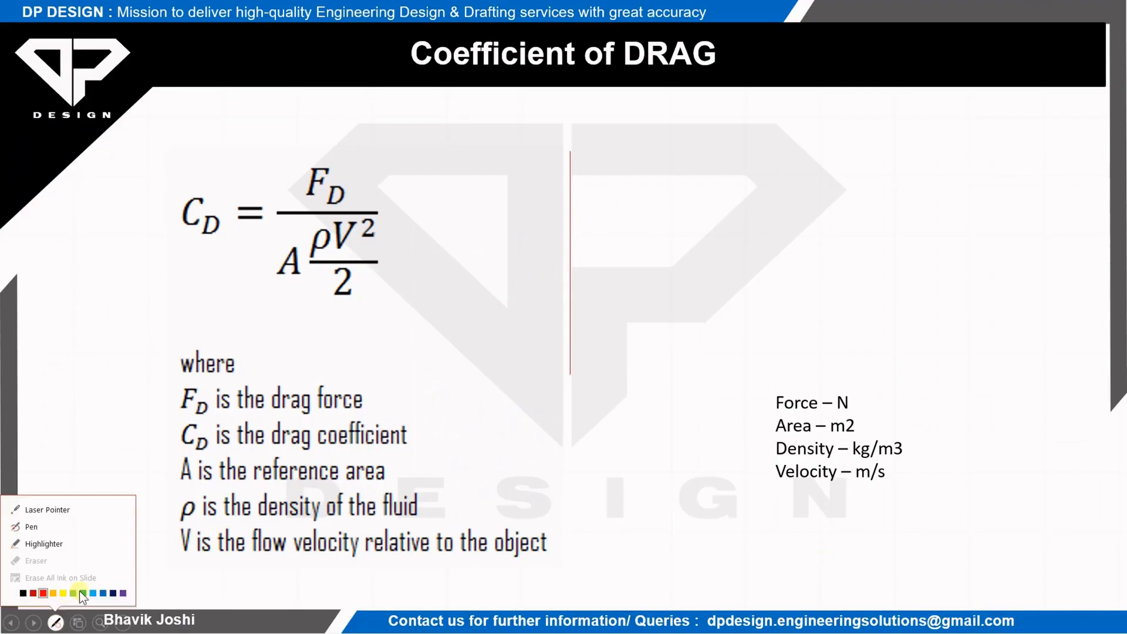
left_click(57, 525)
mouse_move(609, 160)
left_mouse_down()
mouse_move(611, 193)
mouse_move(597, 209)
left_mouse_up()
left_click_drag(574, 243, 603, 256)
left_click_drag(560, 374, 1124, 375)
left_click_drag(530, 369, 1029, 372)
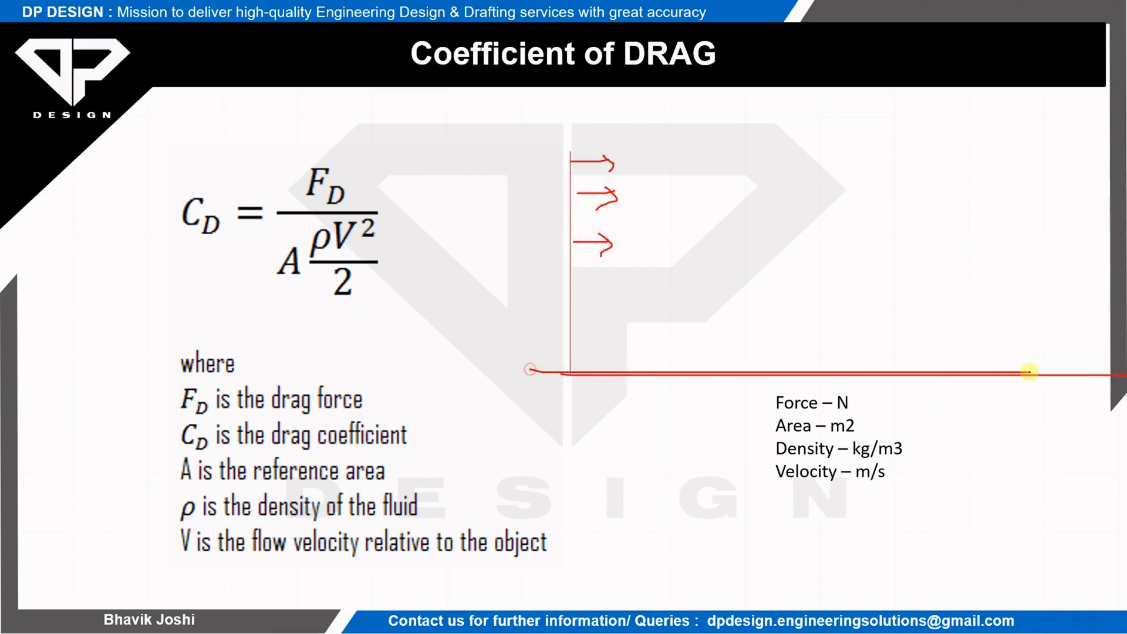
left_click_drag(613, 303, 606, 311)
mouse_move(565, 339)
left_mouse_down()
mouse_move(616, 340)
mouse_move(606, 350)
left_mouse_up()
Step: Sketch a second vertical line downstream of the arrows and handwrite "u=0" beside the first line and "u=y" beyond the second
left_click_drag(826, 152, 828, 358)
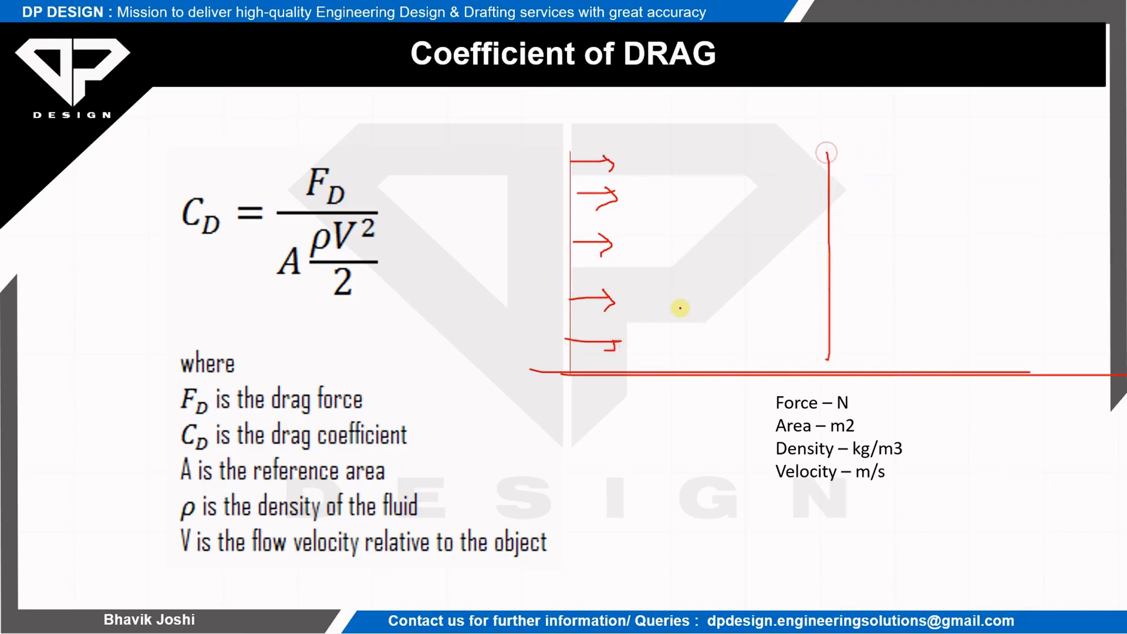
mouse_move(485, 253)
left_mouse_down()
mouse_move(525, 296)
mouse_move(543, 271)
mouse_move(560, 282)
left_mouse_up()
mouse_move(886, 176)
left_mouse_down()
mouse_move(890, 205)
mouse_move(937, 181)
left_mouse_up()
mouse_move(925, 191)
left_mouse_down()
mouse_move(965, 218)
mouse_move(992, 202)
left_mouse_up()
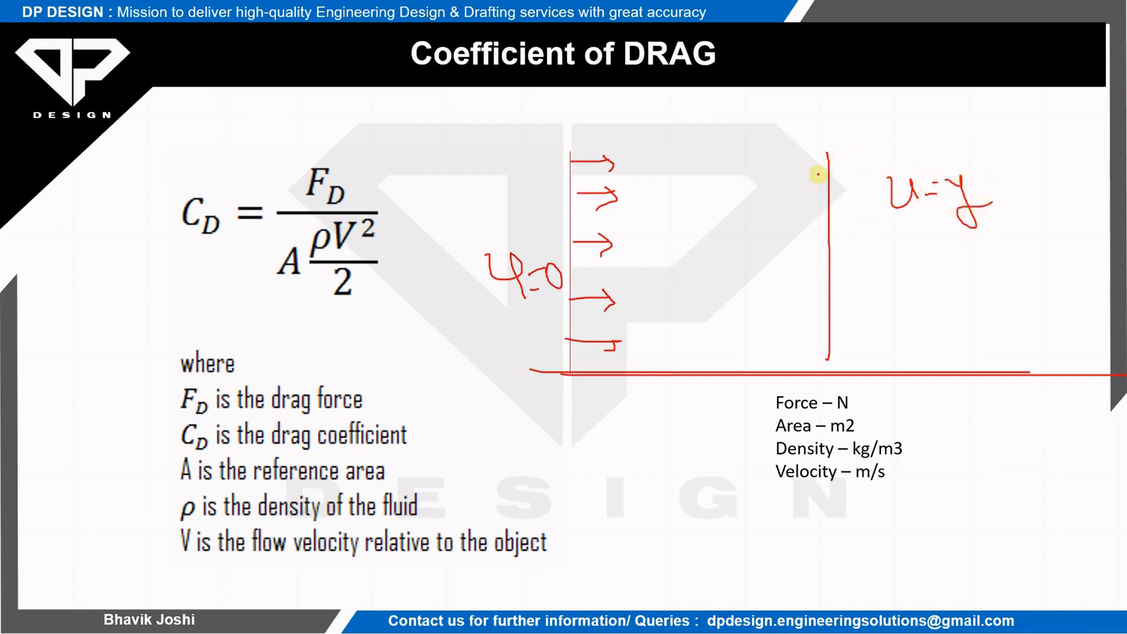
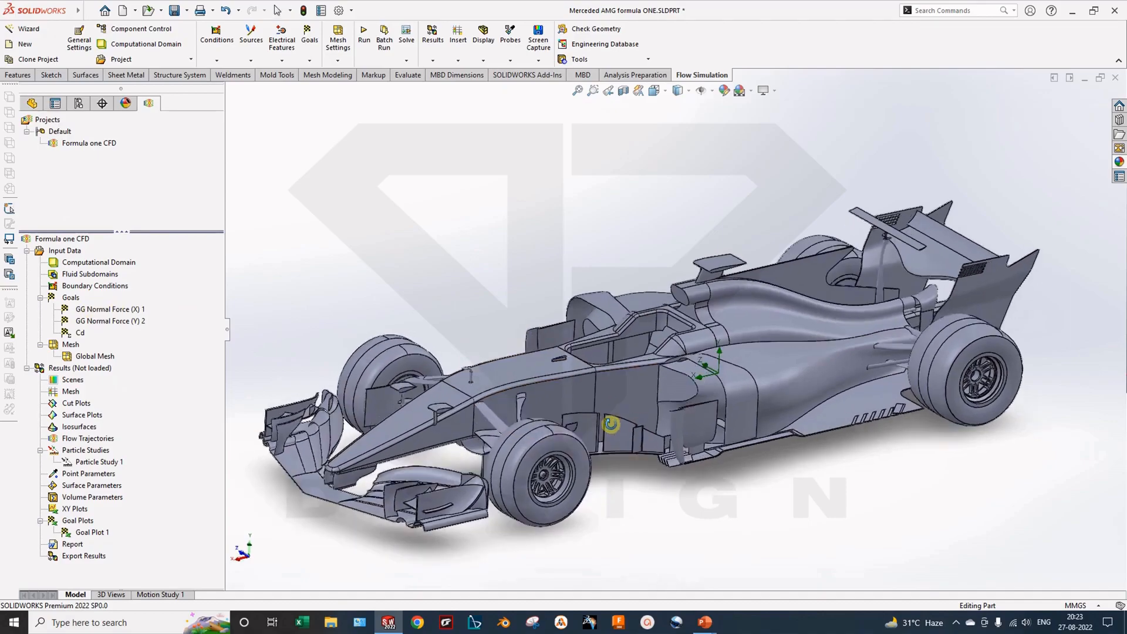
Step: Review the available goal types and examine the Global Goals parameter list through to the force components
right_click(69, 300)
left_click(215, 325)
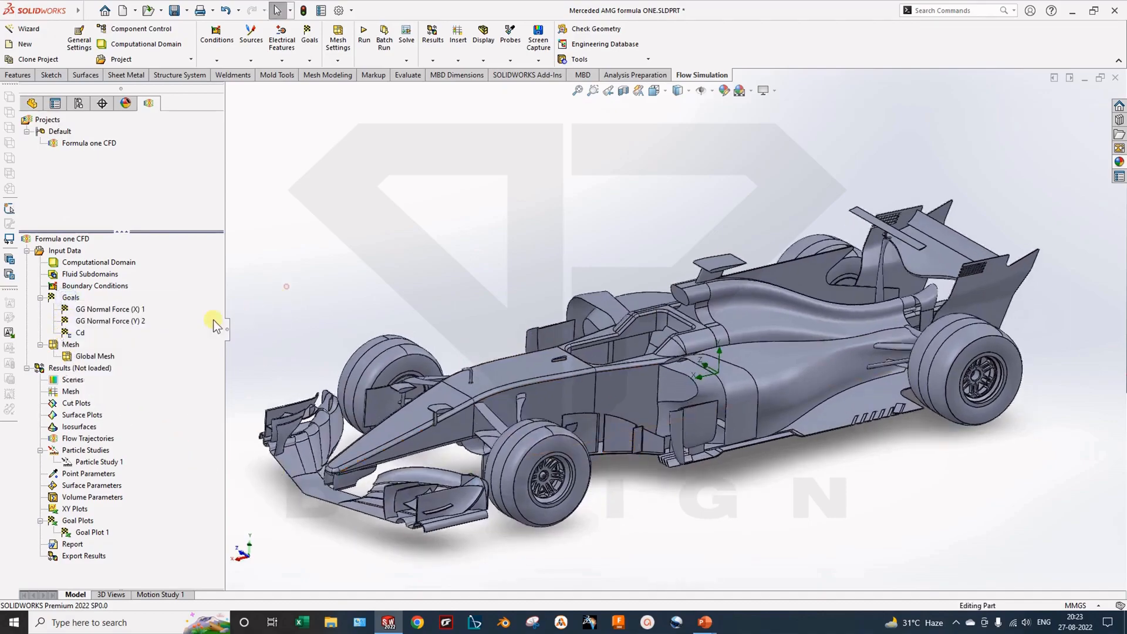
right_click(70, 300)
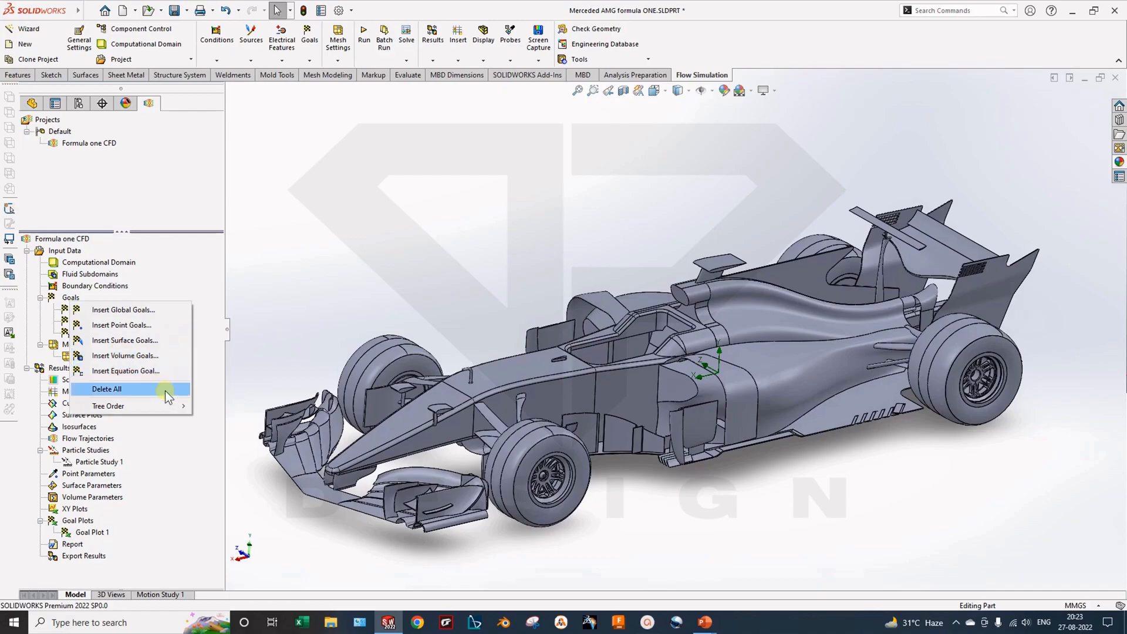
left_click(351, 273)
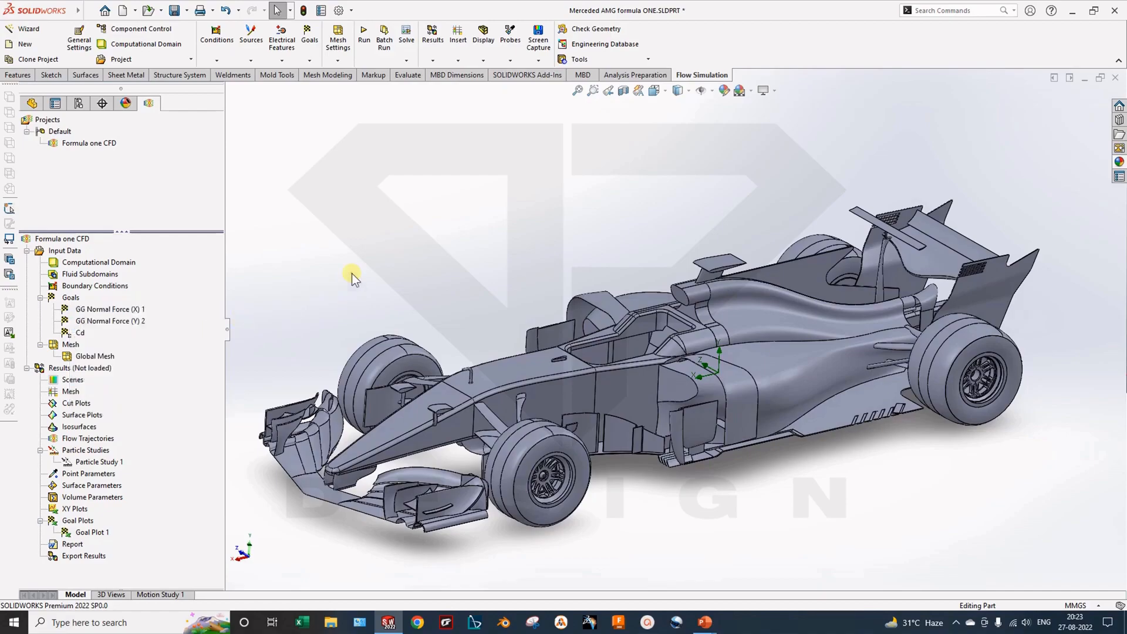
right_click(59, 297)
left_click(92, 301)
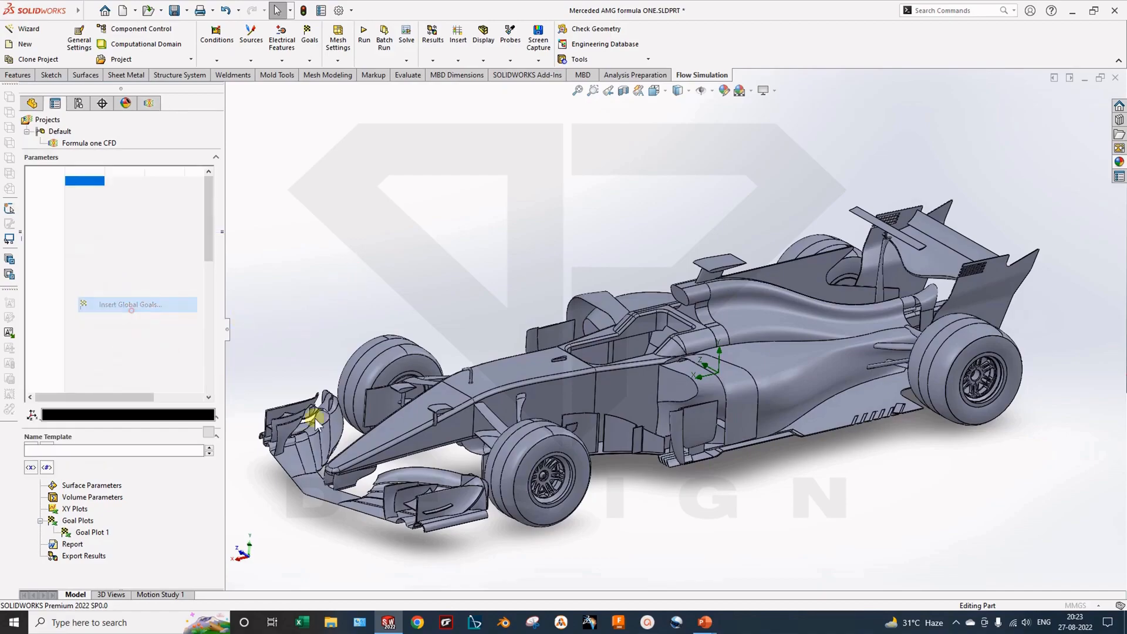
scroll(61, 329, "down", 2)
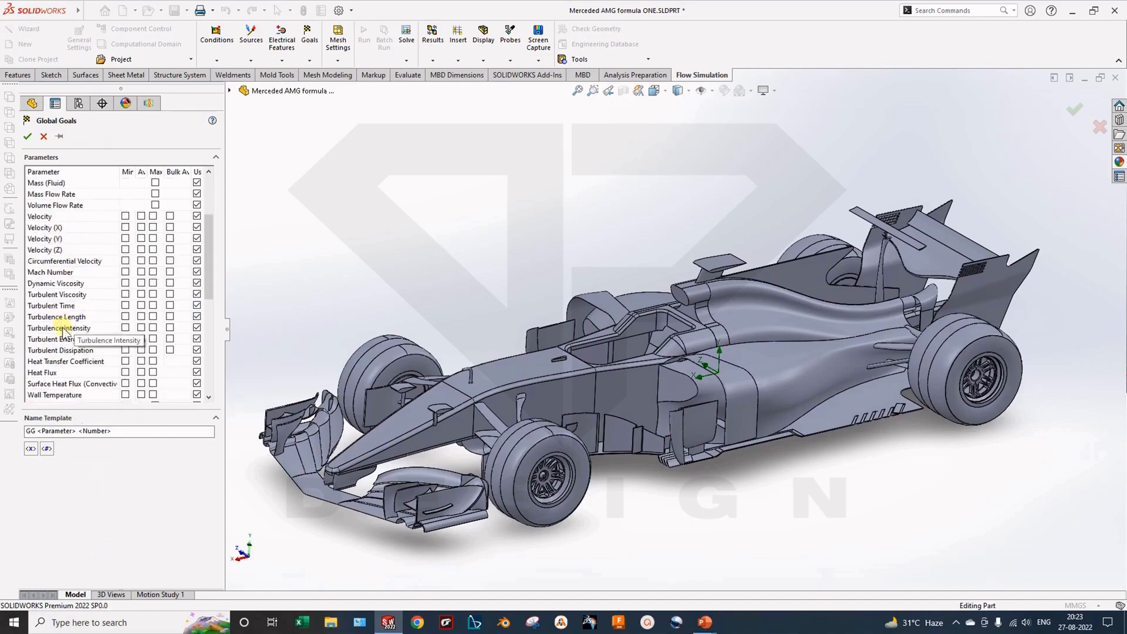
scroll(63, 341, "down", 6)
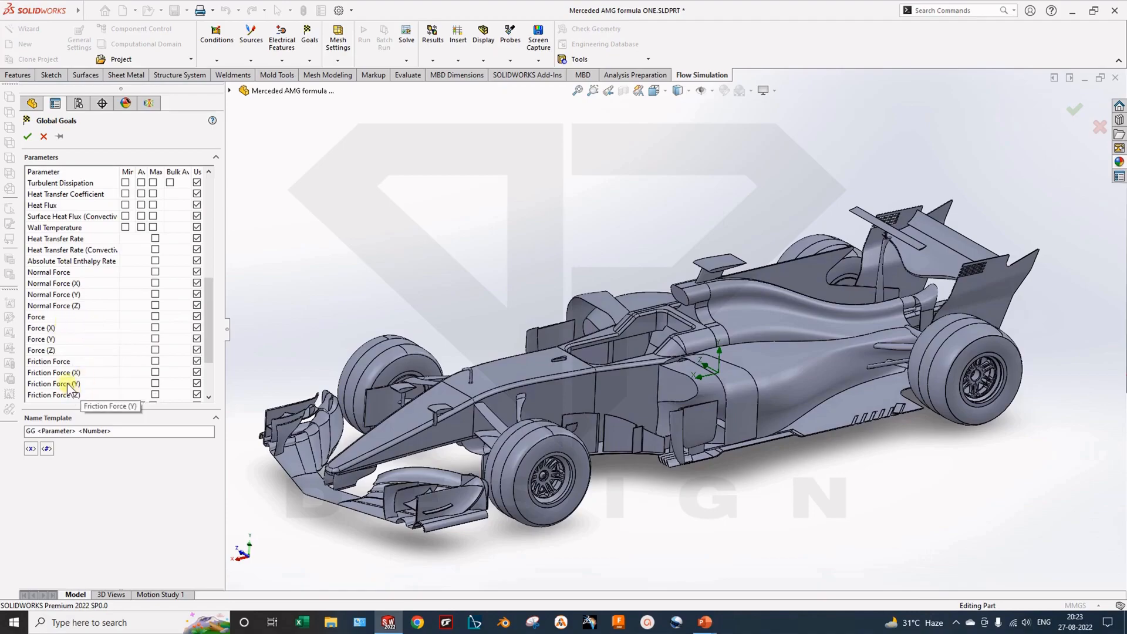
Step: Compare the Normal Force (X), Normal Force (Y) and Force (X) global goal parameters against the car's axis directions, and close Global Goals
left_click(44, 330)
middle_click_drag(542, 436, 504, 440)
middle_click_drag(282, 326, 269, 456)
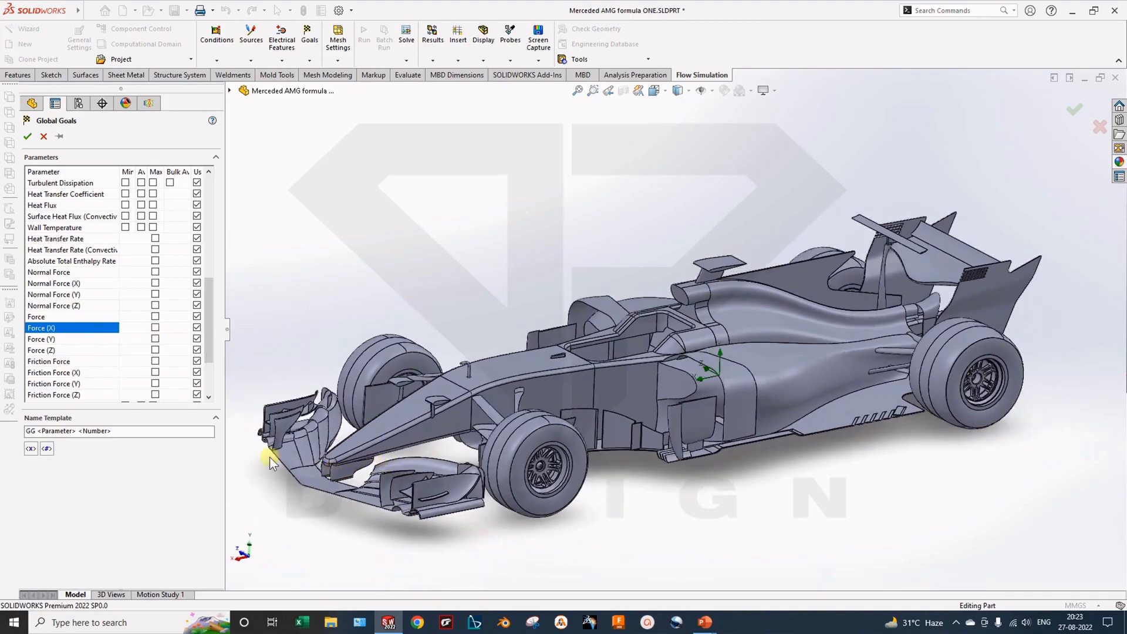
left_click(61, 333)
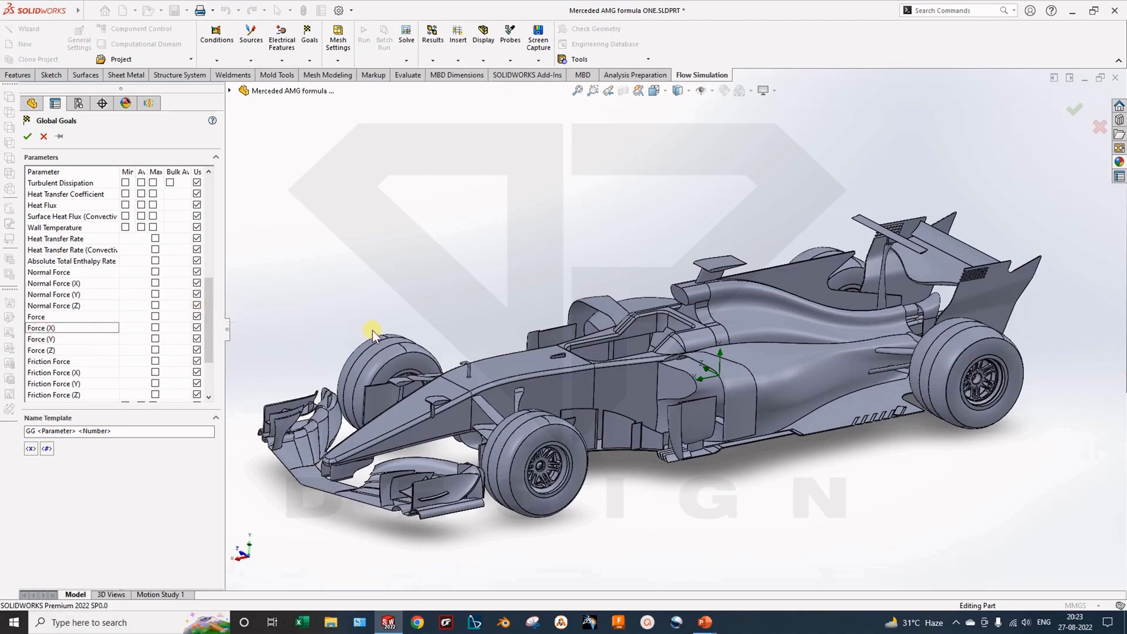
middle_click_drag(374, 329, 503, 371)
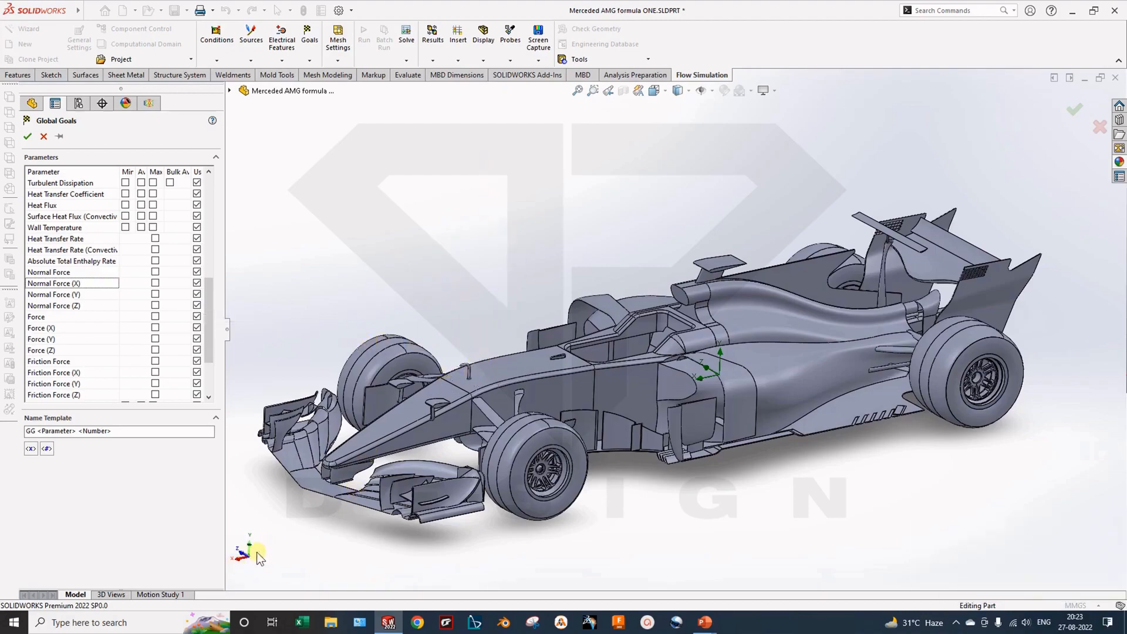
scroll(295, 555, "up", 1)
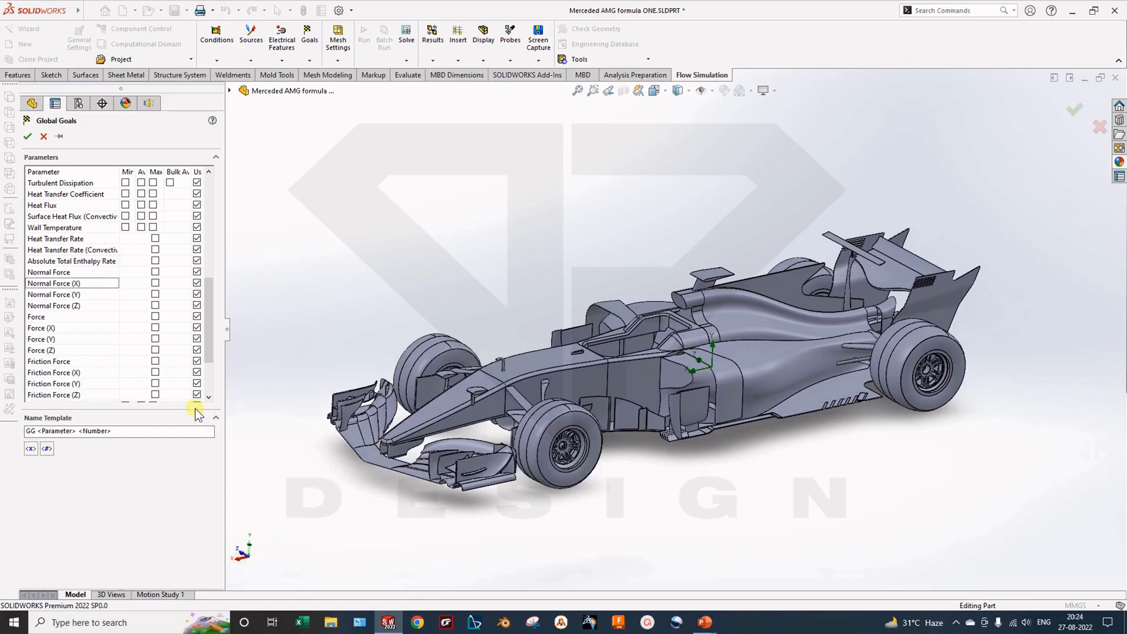
middle_click_drag(231, 423, 422, 423)
scroll(542, 273, "down", 2)
middle_click_drag(539, 339, 450, 378)
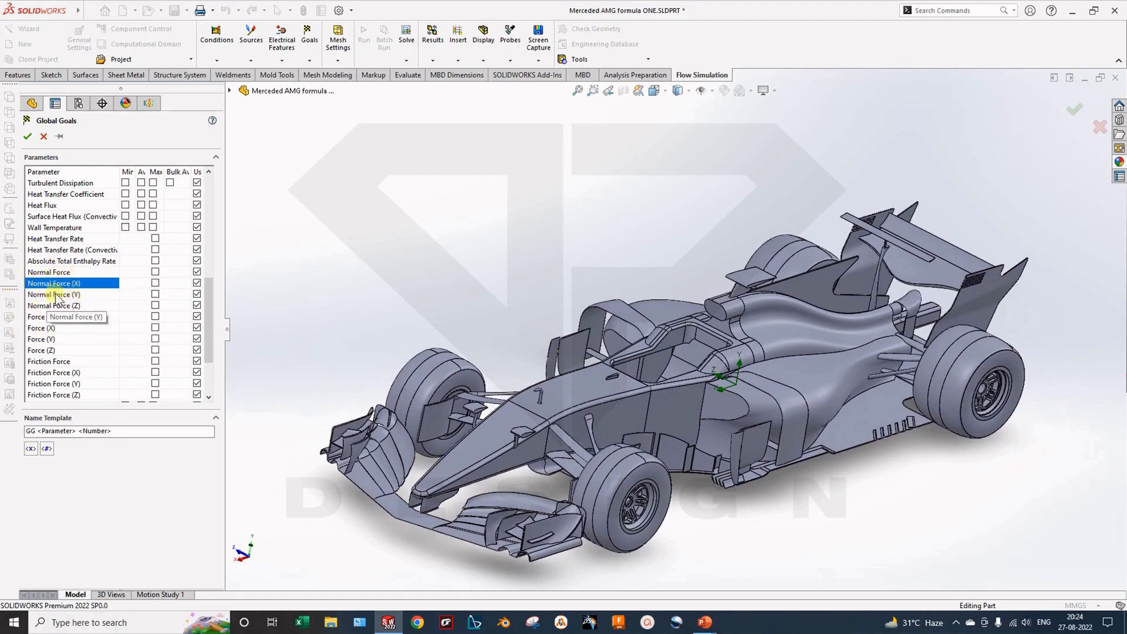
left_click(45, 319)
left_click(48, 329)
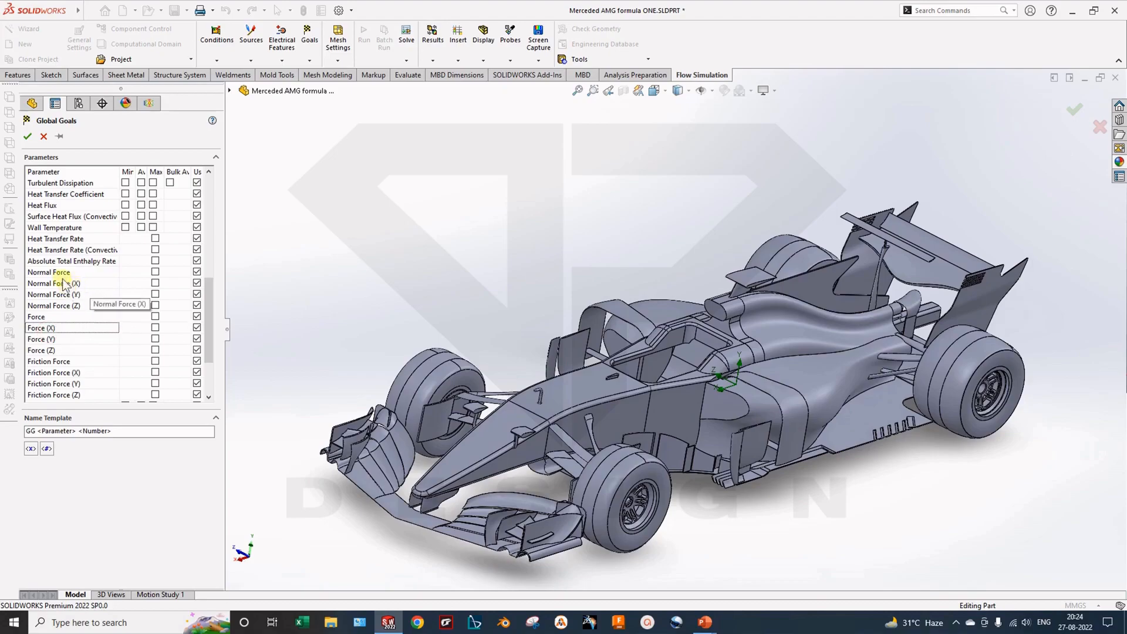
left_click(27, 136)
Step: Review the existing X and Y normal force goals and the Cd goal in relation to the car's orientation
left_click(101, 311)
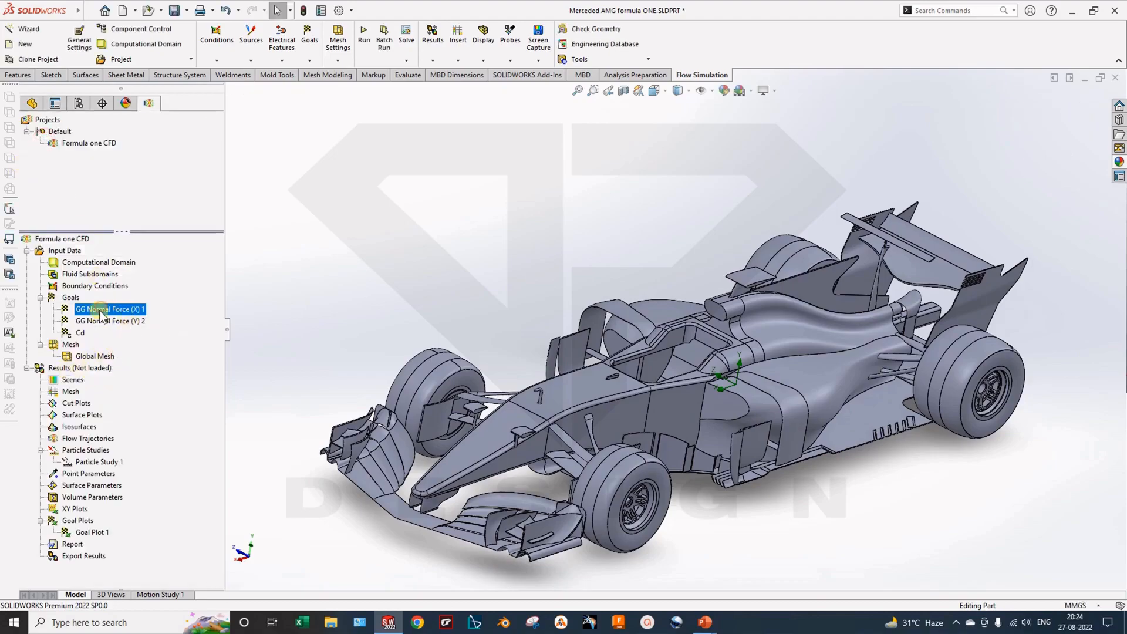
middle_click_drag(612, 382, 528, 371)
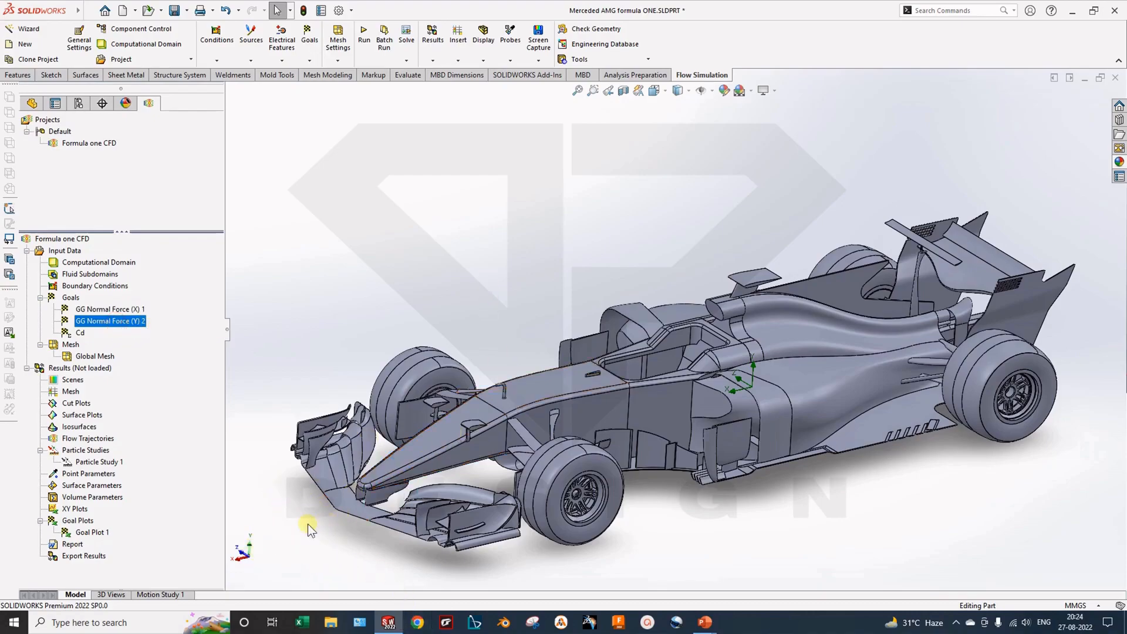
left_click(80, 333)
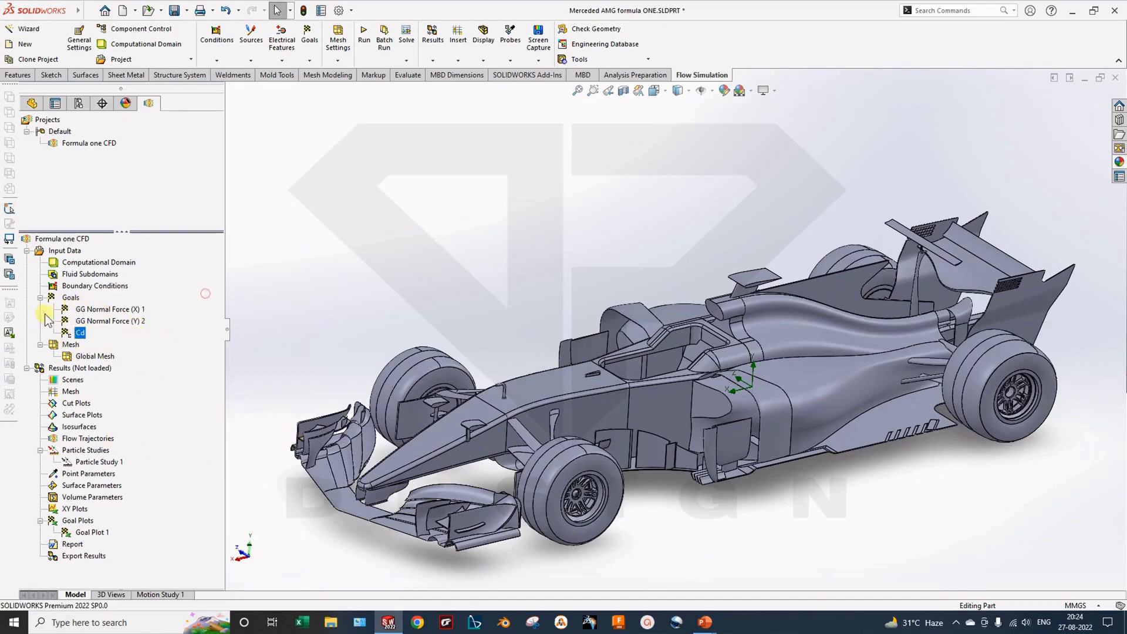
Step: Examine the point goal parameters for a vertex on the car's nose, and cancel without adding a goal
right_click(70, 298)
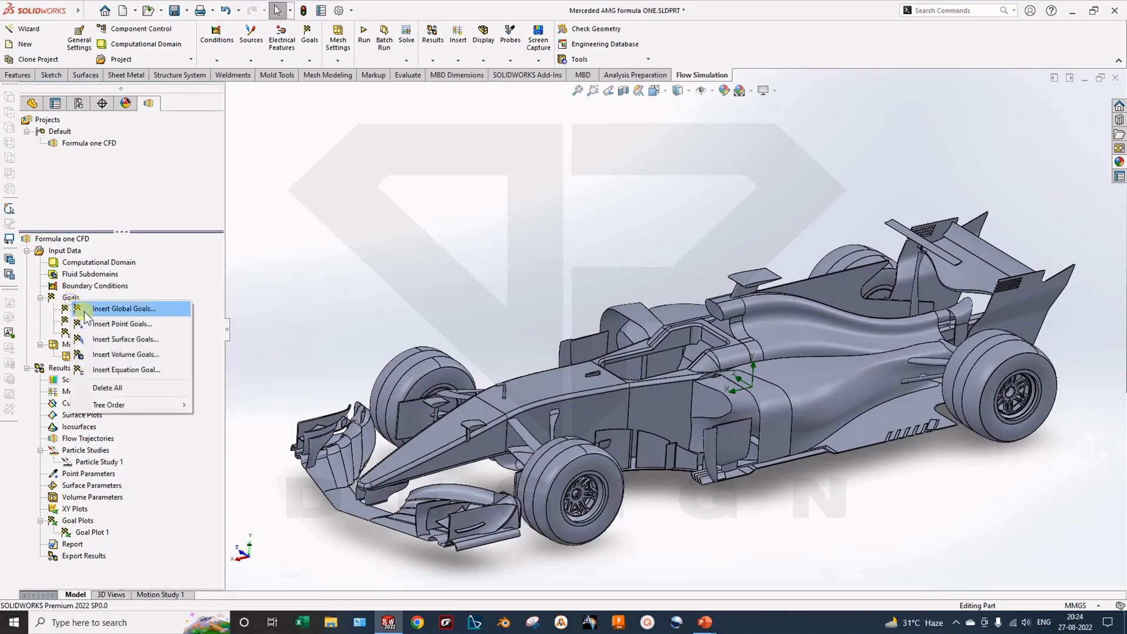
left_click(126, 324)
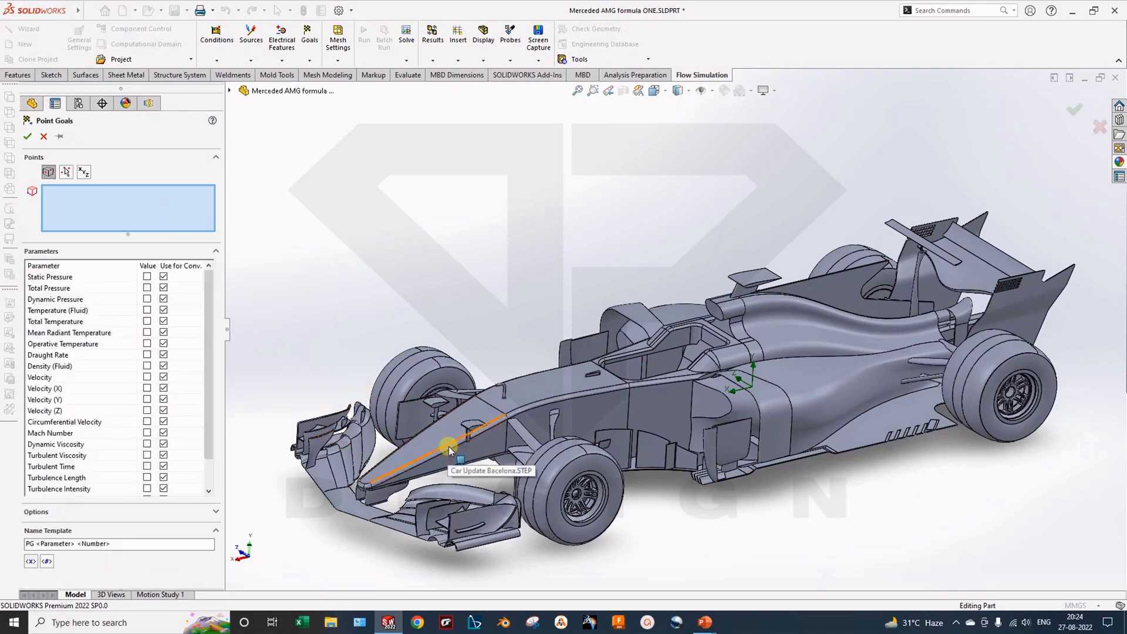
left_click(505, 413)
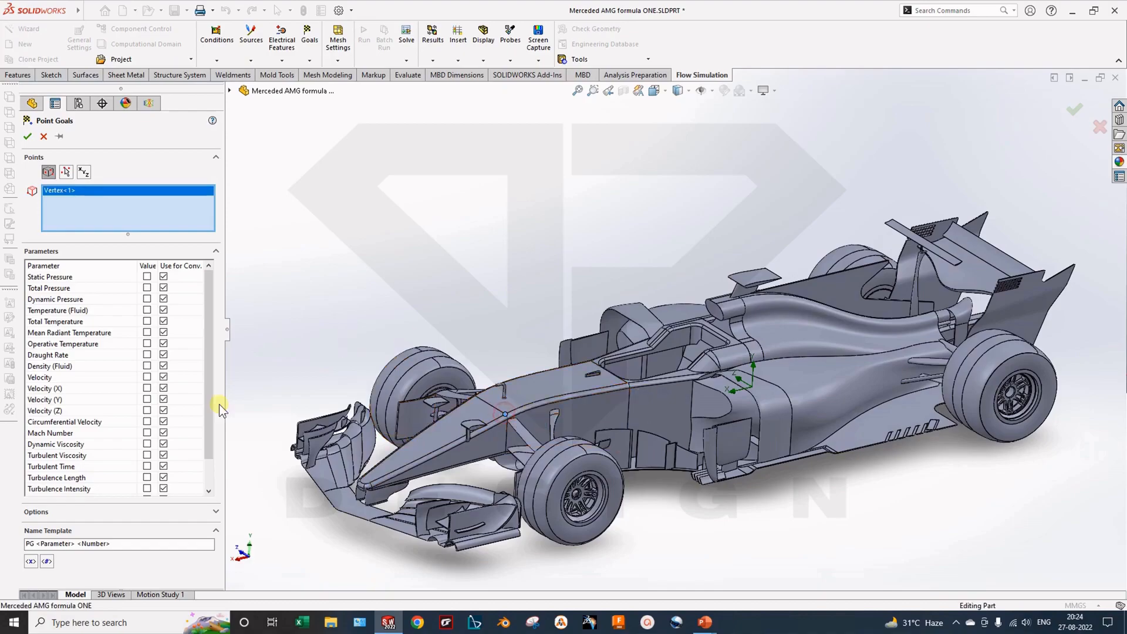
scroll(98, 423, "down", 1)
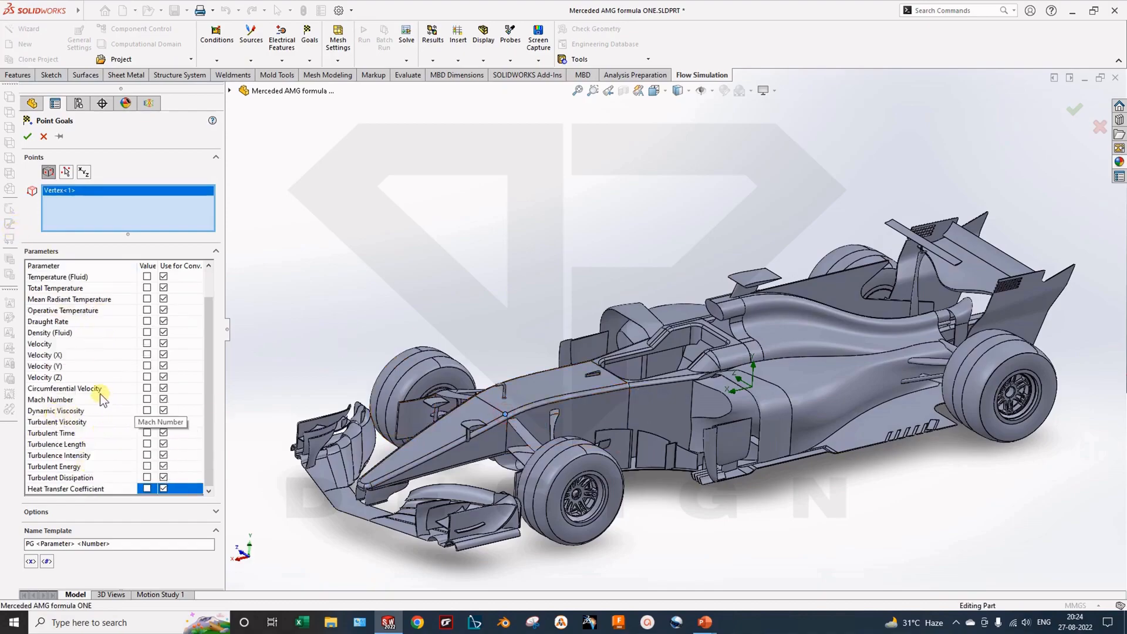
scroll(43, 292, "up", 1)
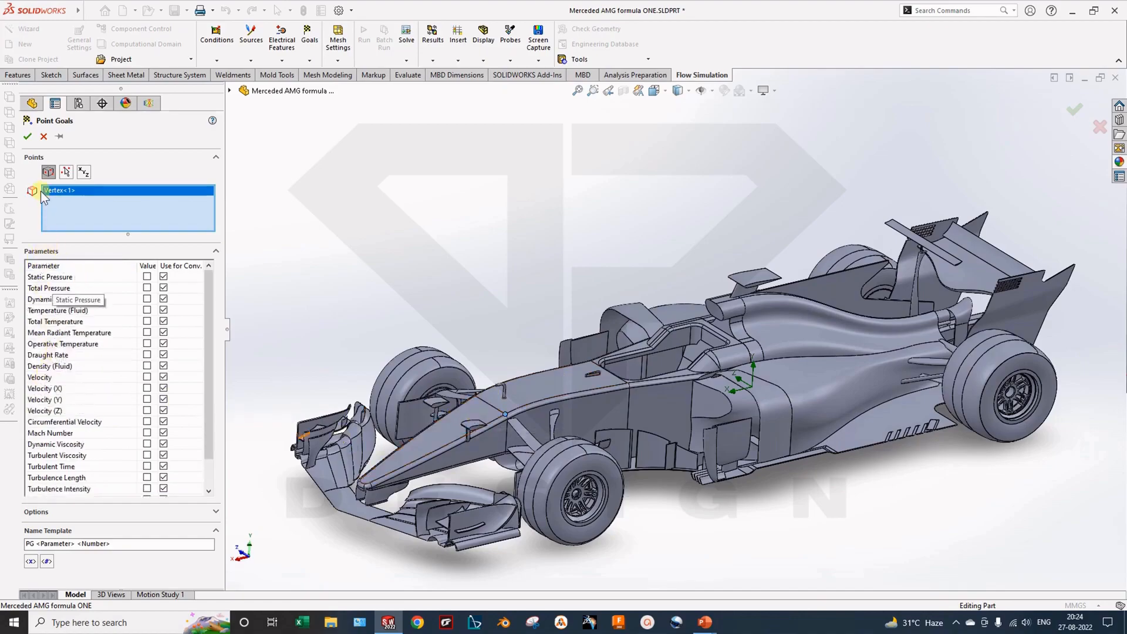
left_click(44, 137)
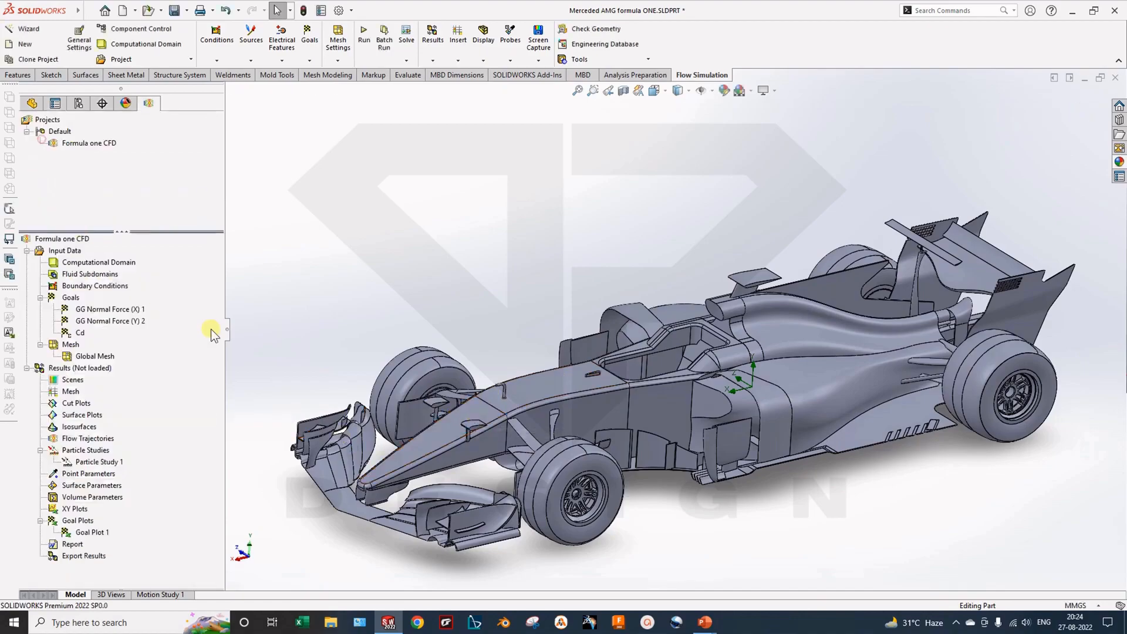
Step: Start a new equation goal named "Coefficient of Drag" and make its expression ready for entry
right_click(70, 297)
left_click(142, 370)
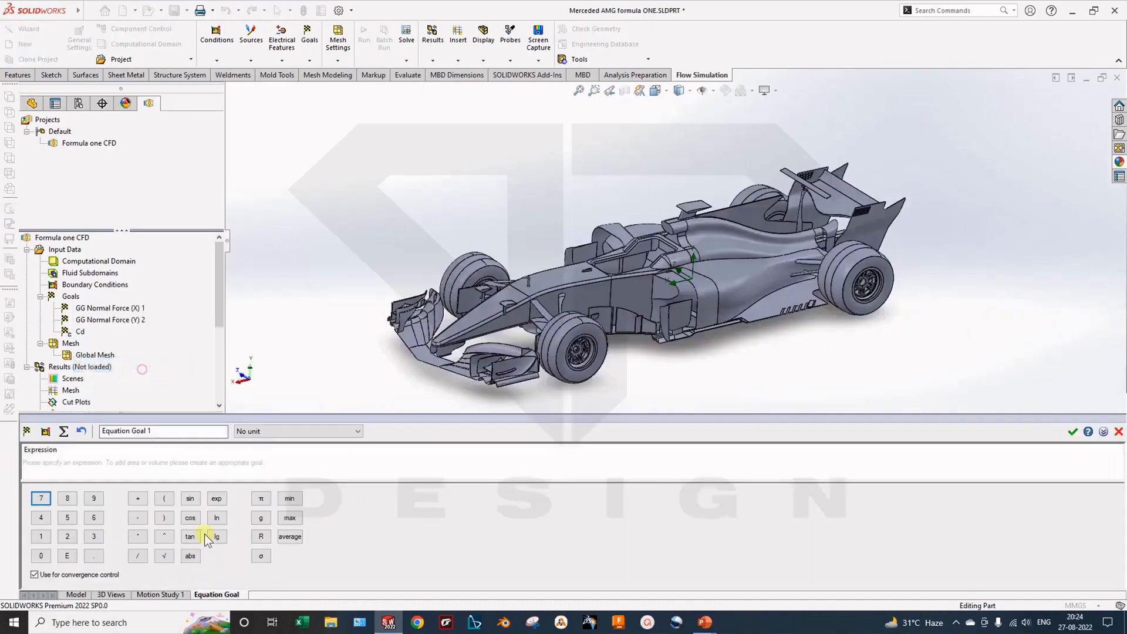
left_click(100, 455)
left_click_drag(158, 435, 97, 433)
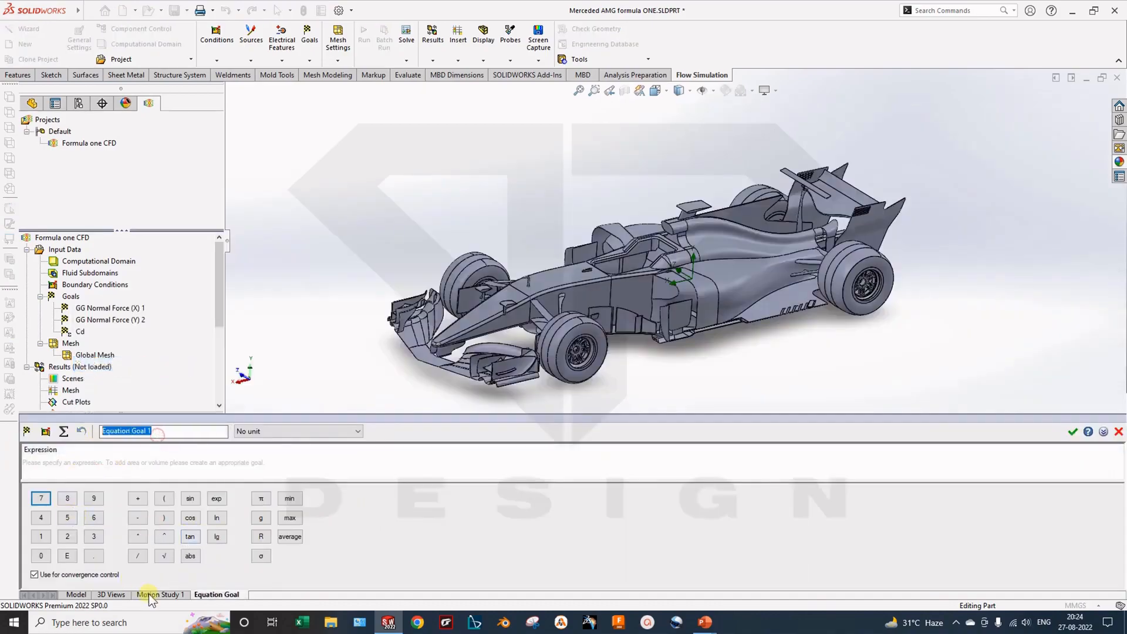
type("Coefficient of D")
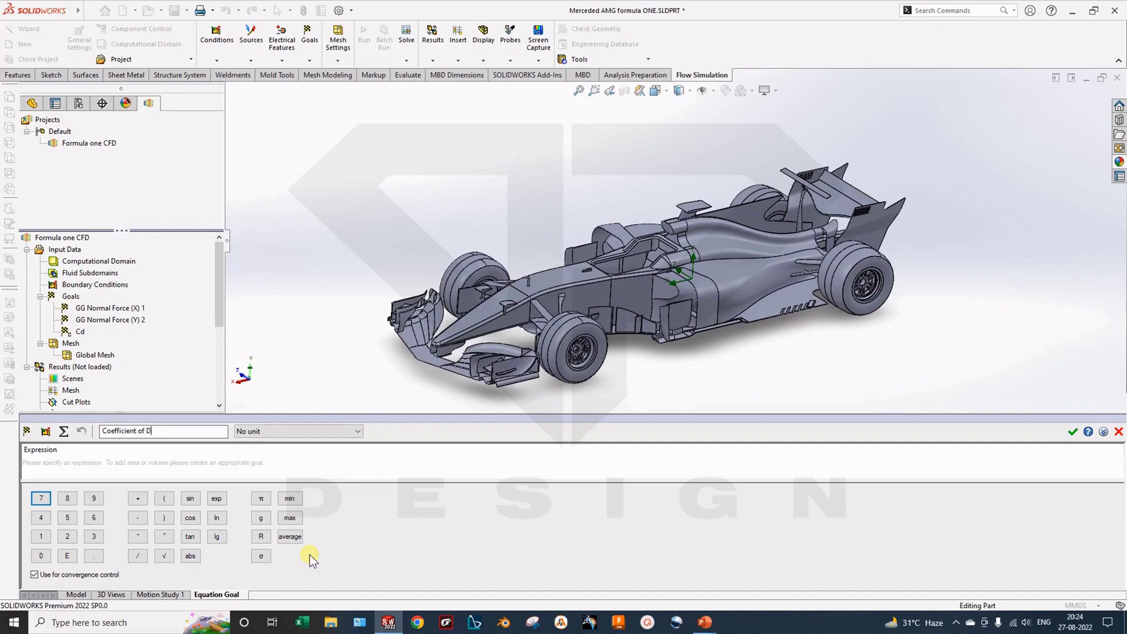
type("rag")
left_click(110, 463)
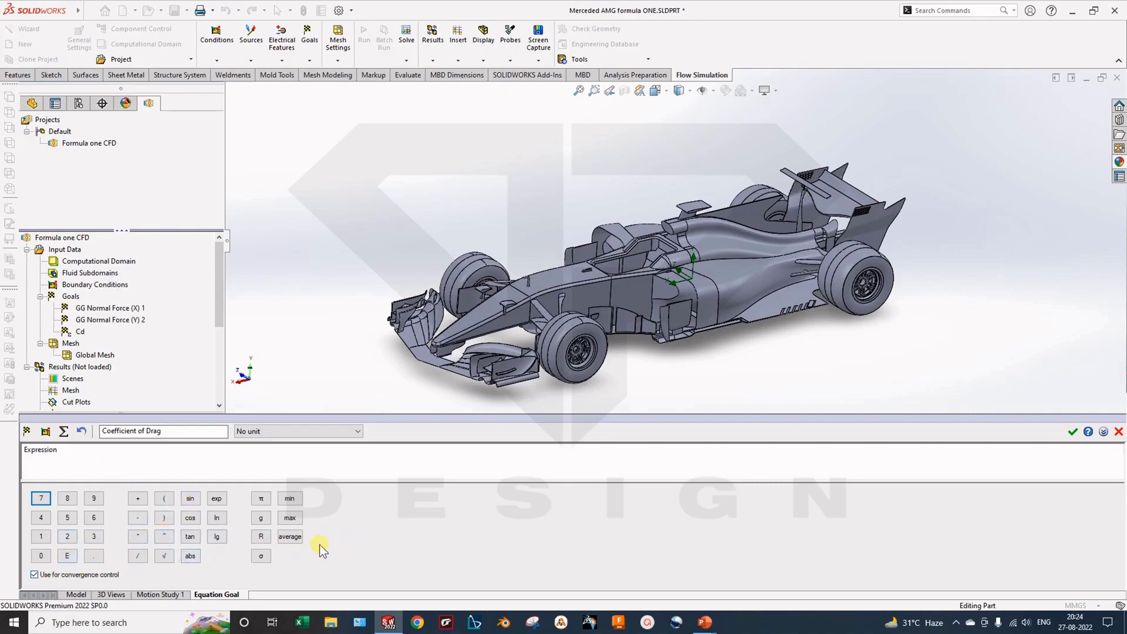
Step: Switch to the PowerPoint presentation, erase all ink on the Coefficient of DRAG slide and restart the slide show to review the formula
key("alt+Tab")
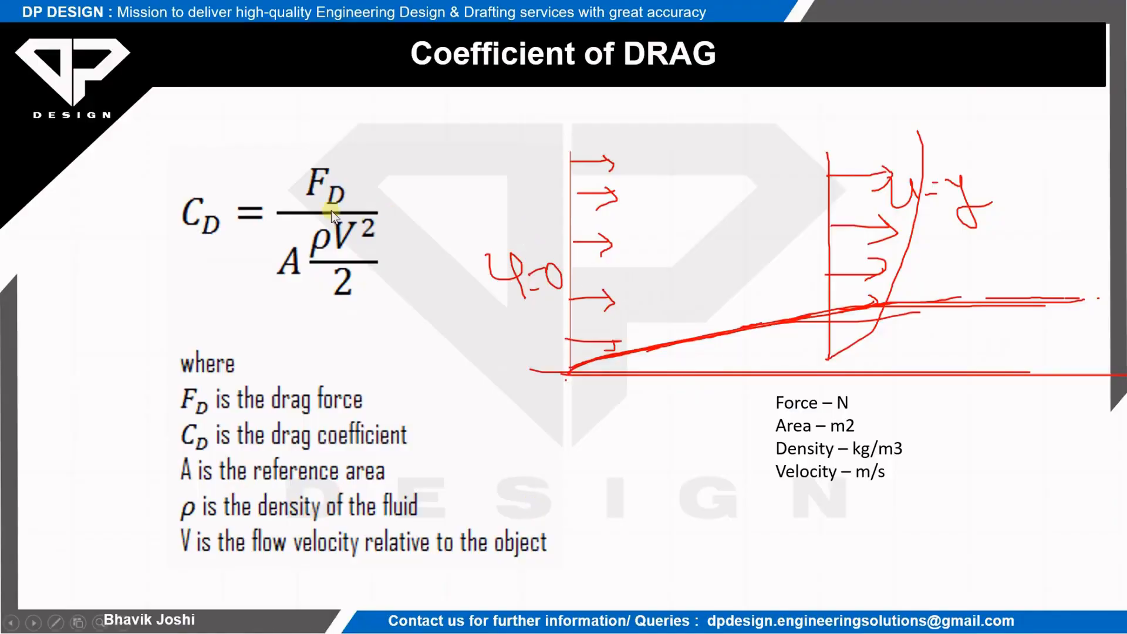
left_click(56, 622)
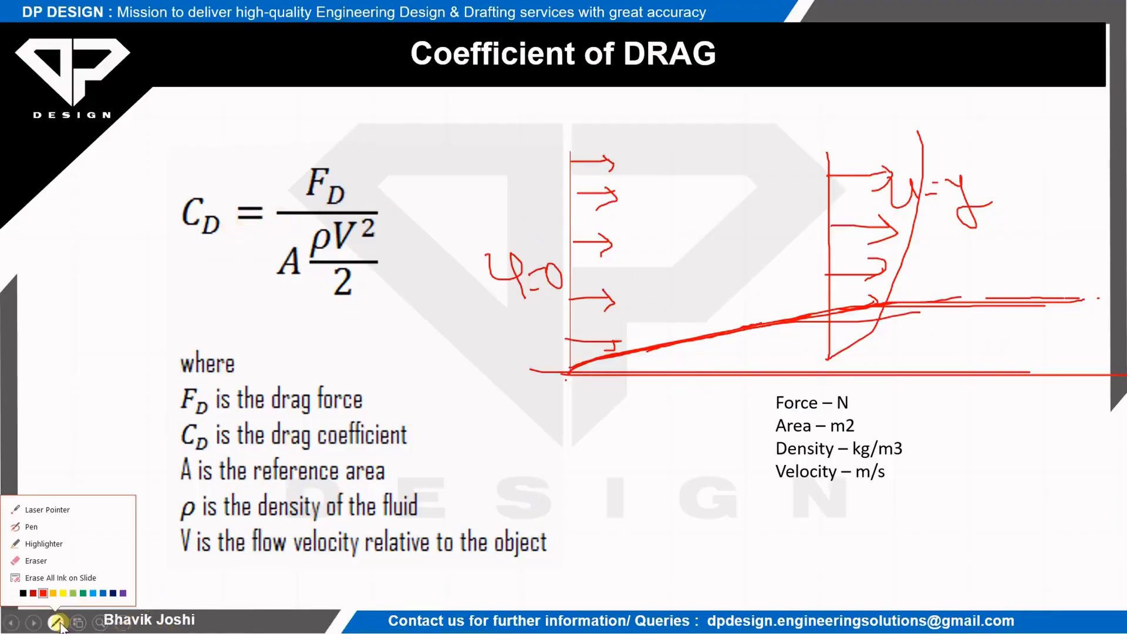
left_click(64, 581)
left_click(262, 514)
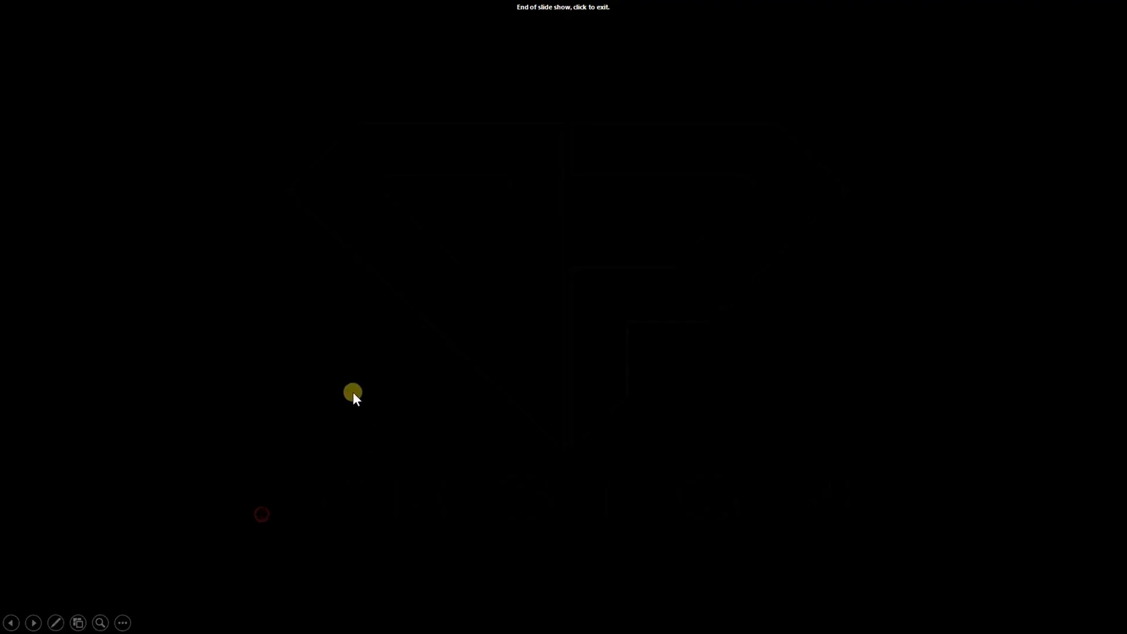
left_click(354, 392)
left_click(998, 604)
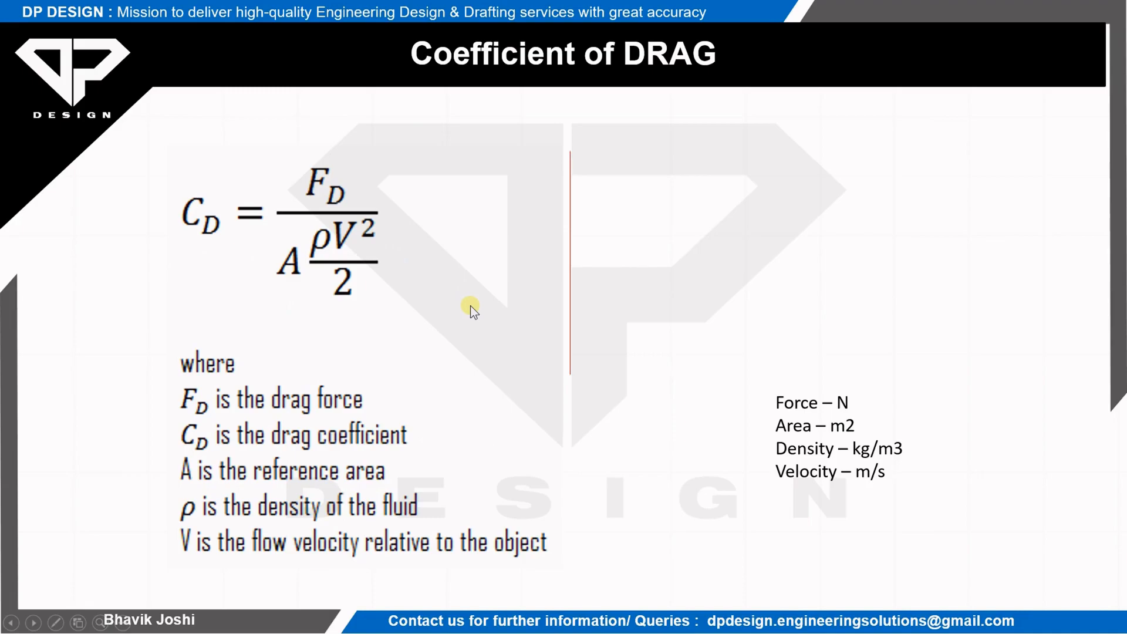
Step: Return to SOLIDWORKS, enter 2*{GG Normal Force (X) 1}/( as the Coefficient of Drag goal's expression, and discard the new goal
key("alt+Tab")
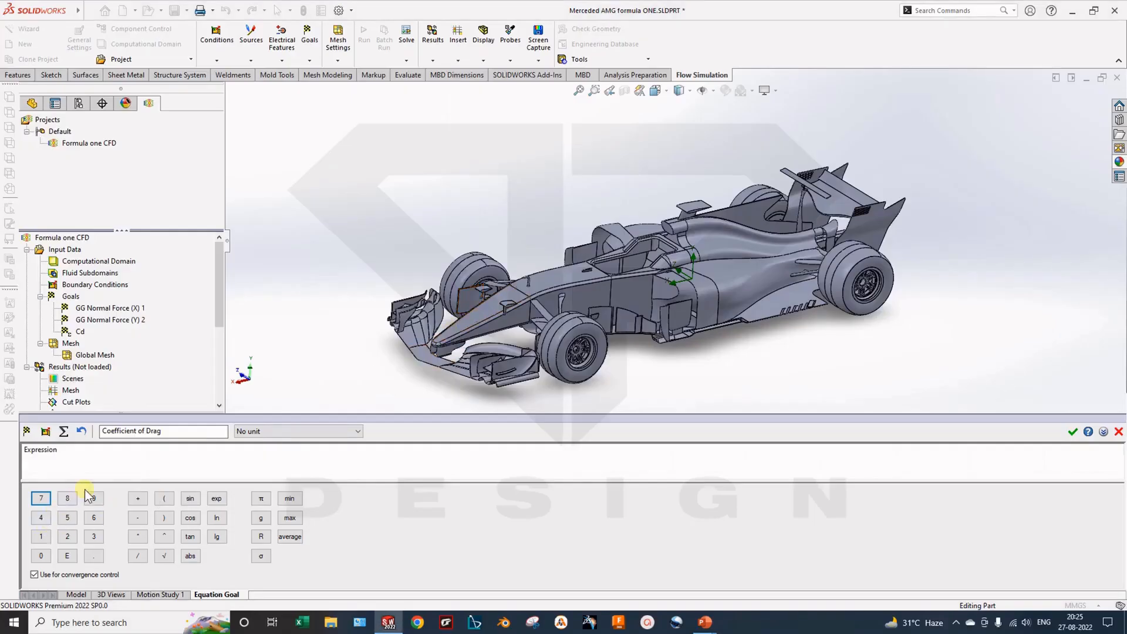
left_click(67, 536)
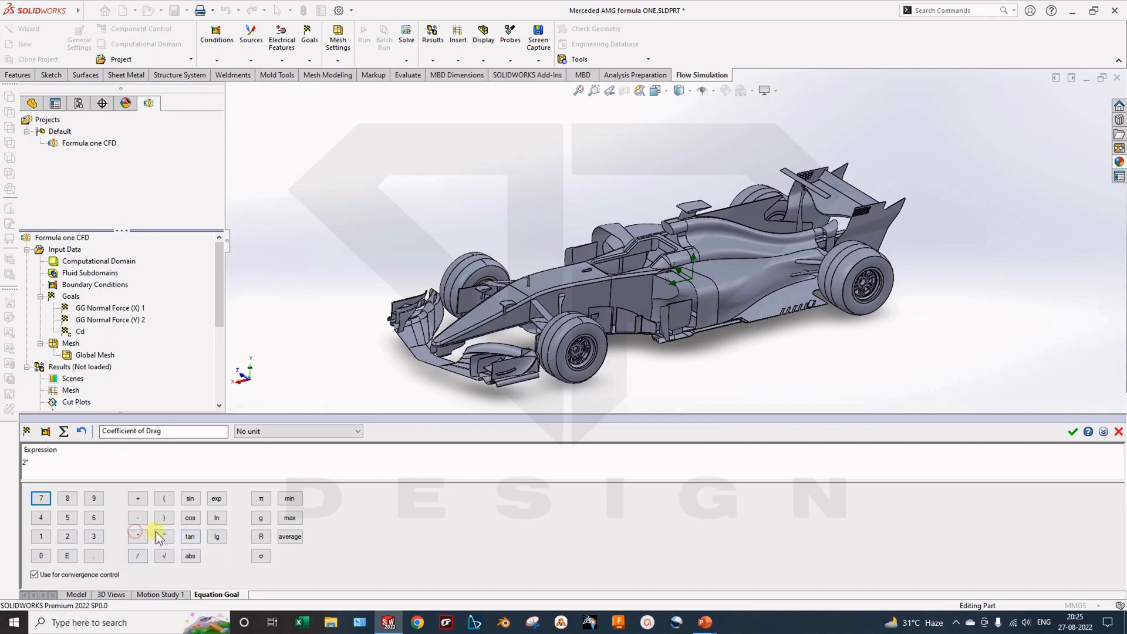
scroll(383, 385, "up", 1)
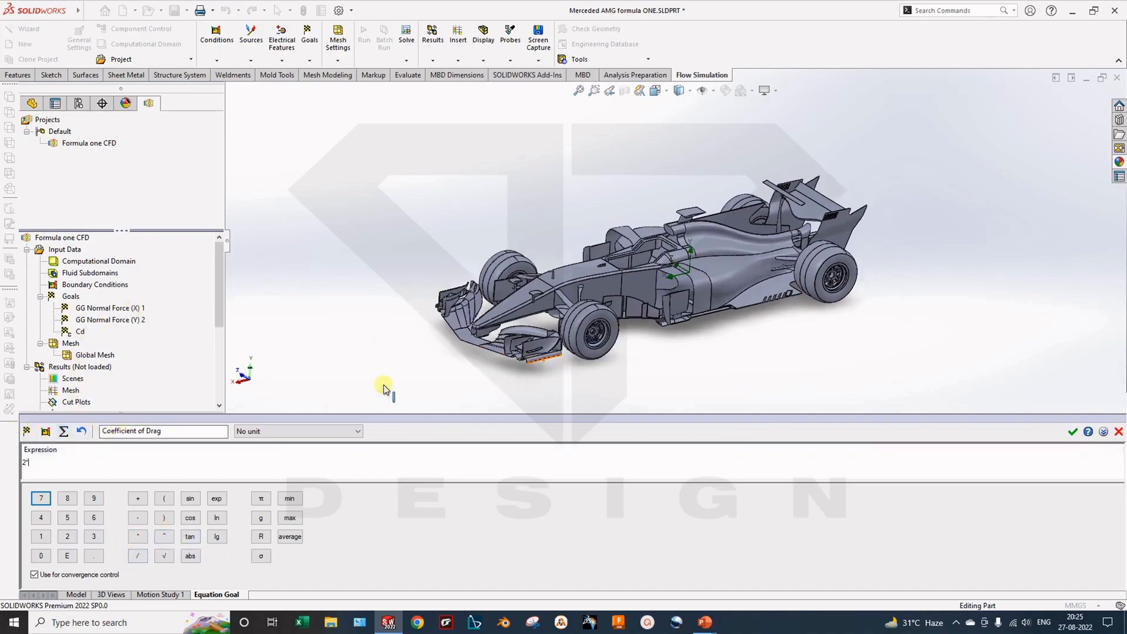
left_click(109, 308)
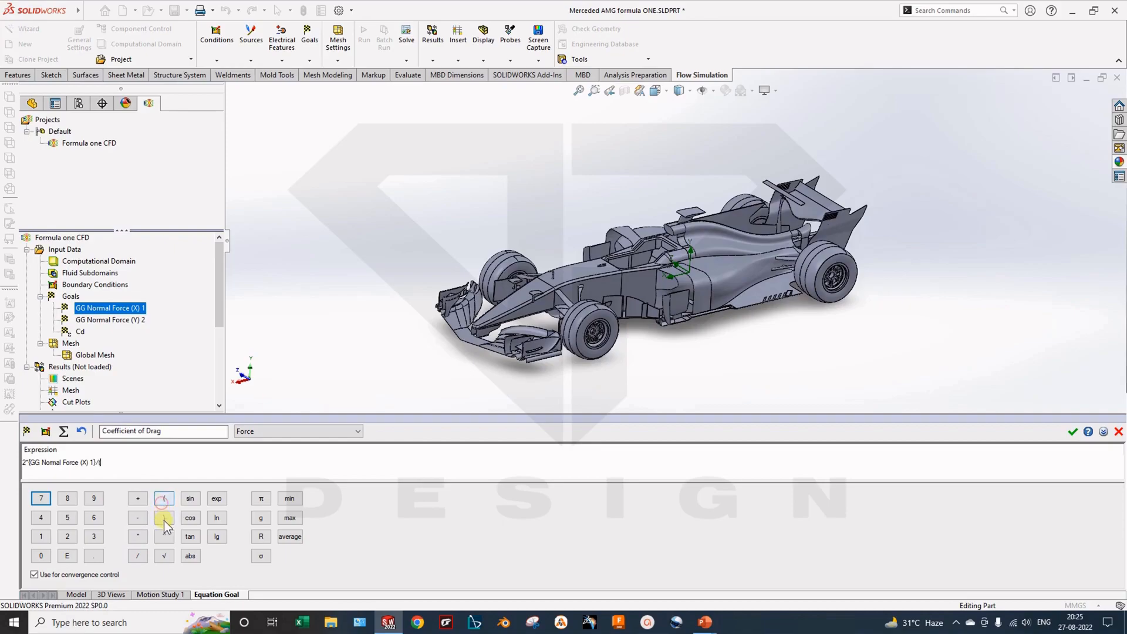
left_click(115, 465)
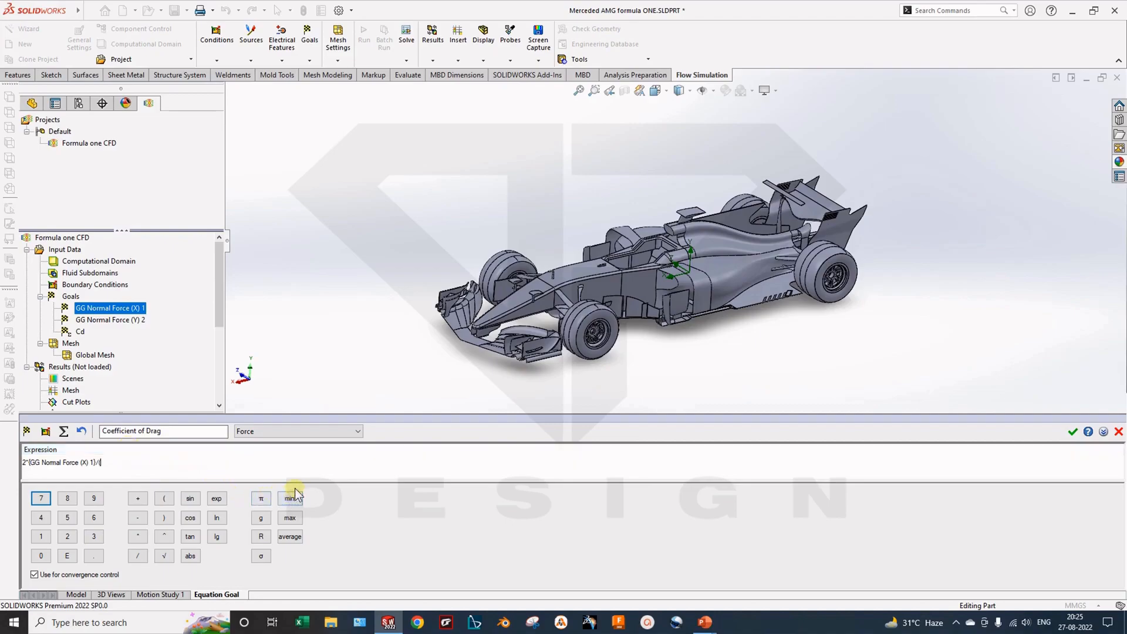
key("alt")
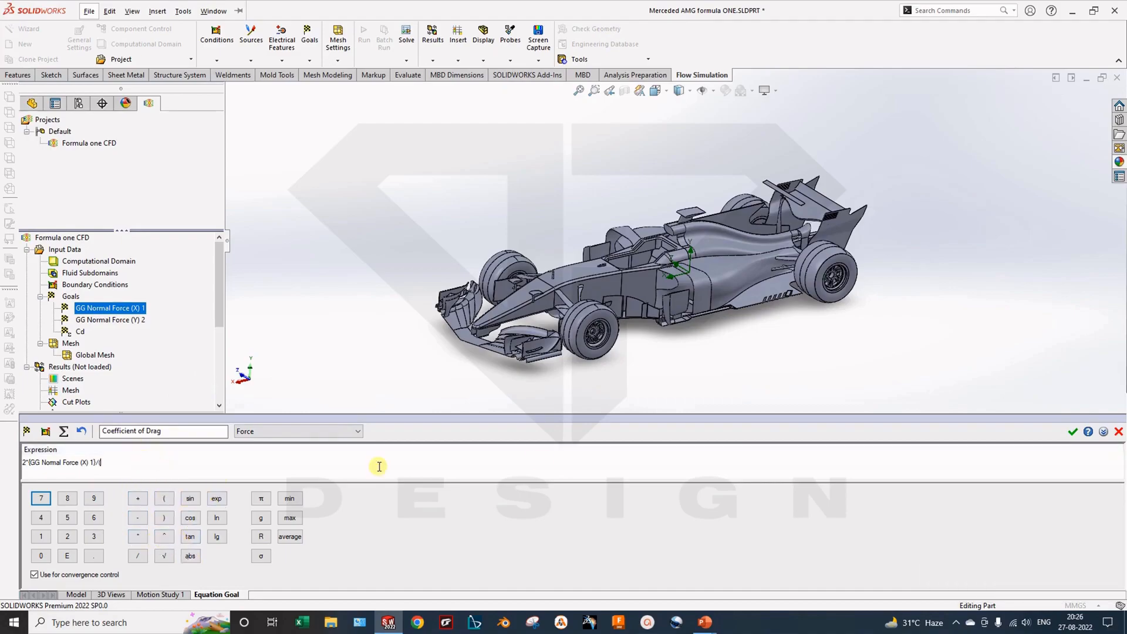
left_click(1118, 431)
Step: Open the existing Cd equation goal for editing, examine its expression and the available unit types, and accept it
right_click(80, 332)
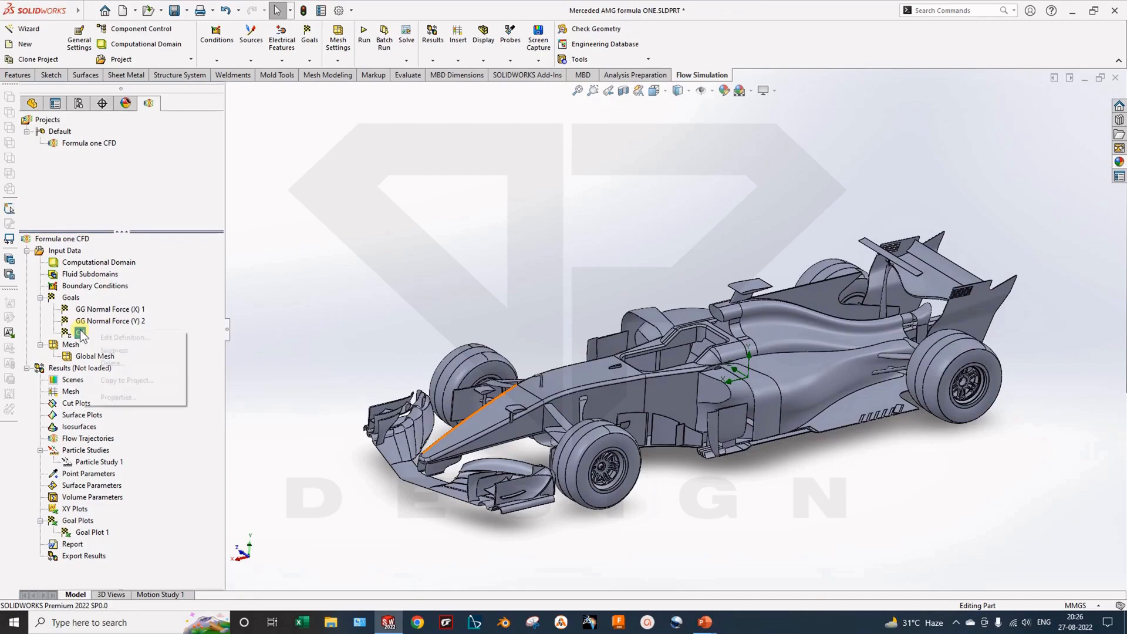
left_click(99, 338)
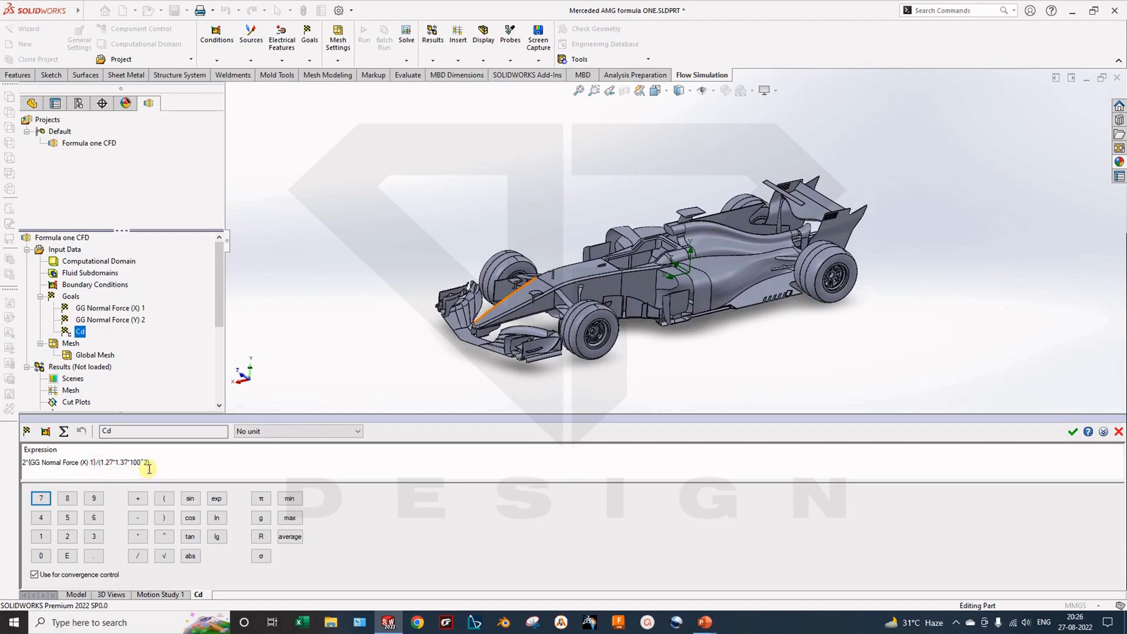
left_click_drag(103, 462, 100, 462)
left_click(116, 469)
left_click(113, 463)
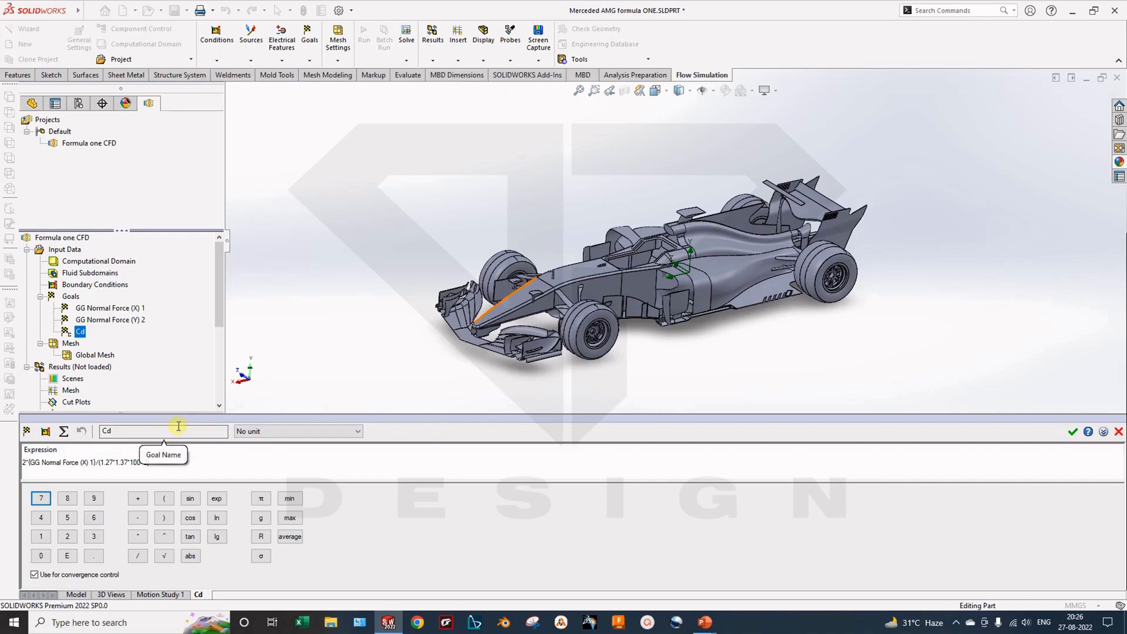
left_click(172, 470)
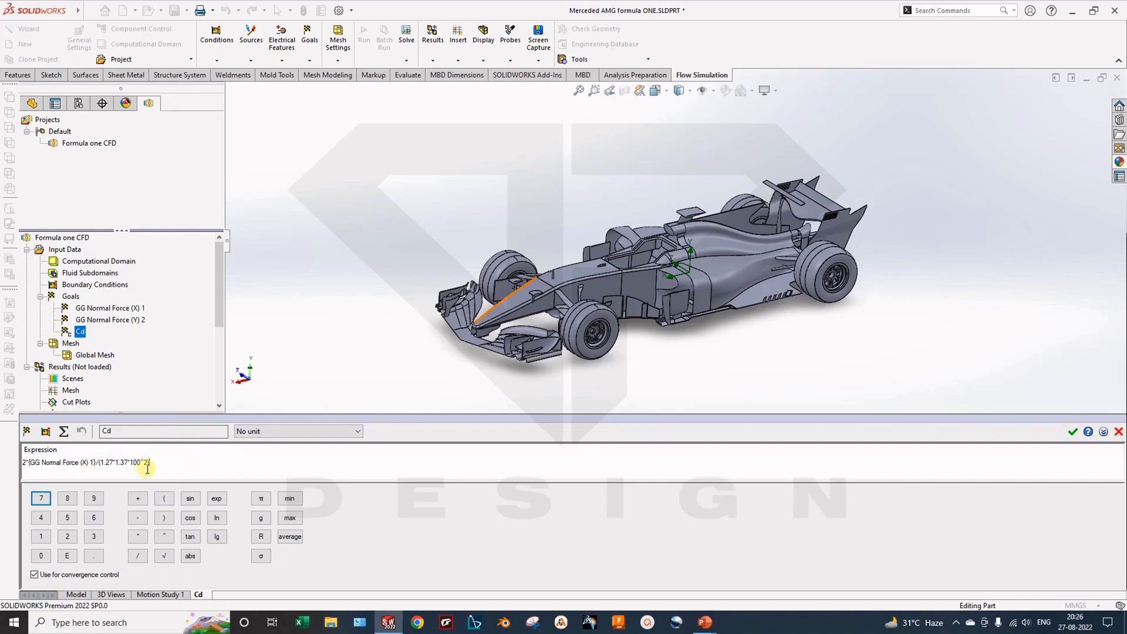
type(")")
left_click(273, 431)
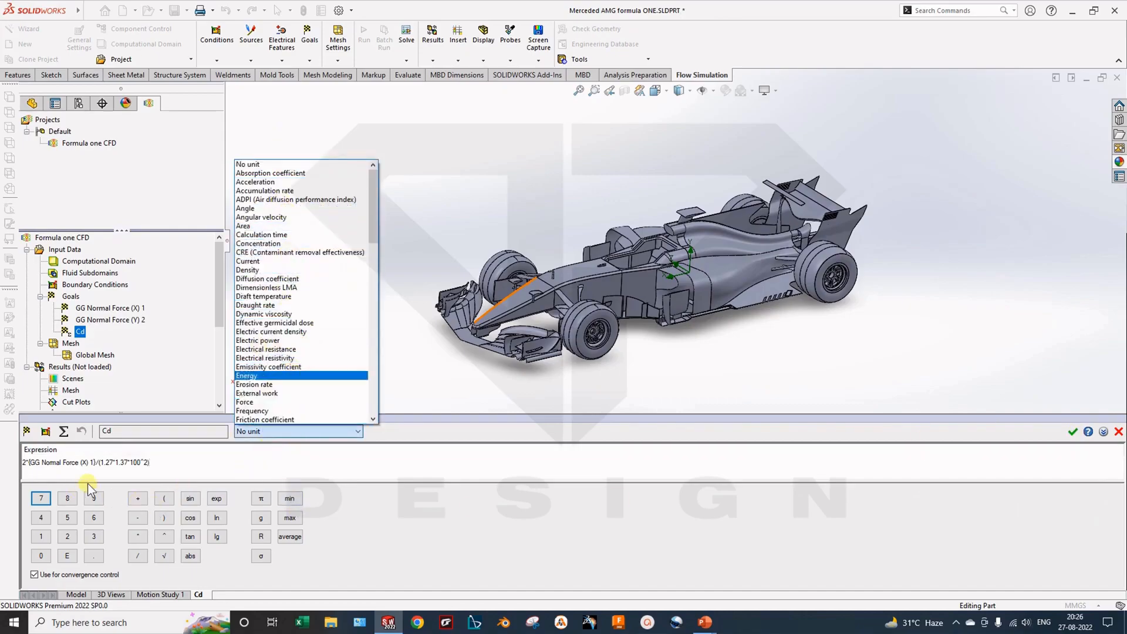
left_click(266, 431)
left_click(1073, 432)
left_click(1074, 432)
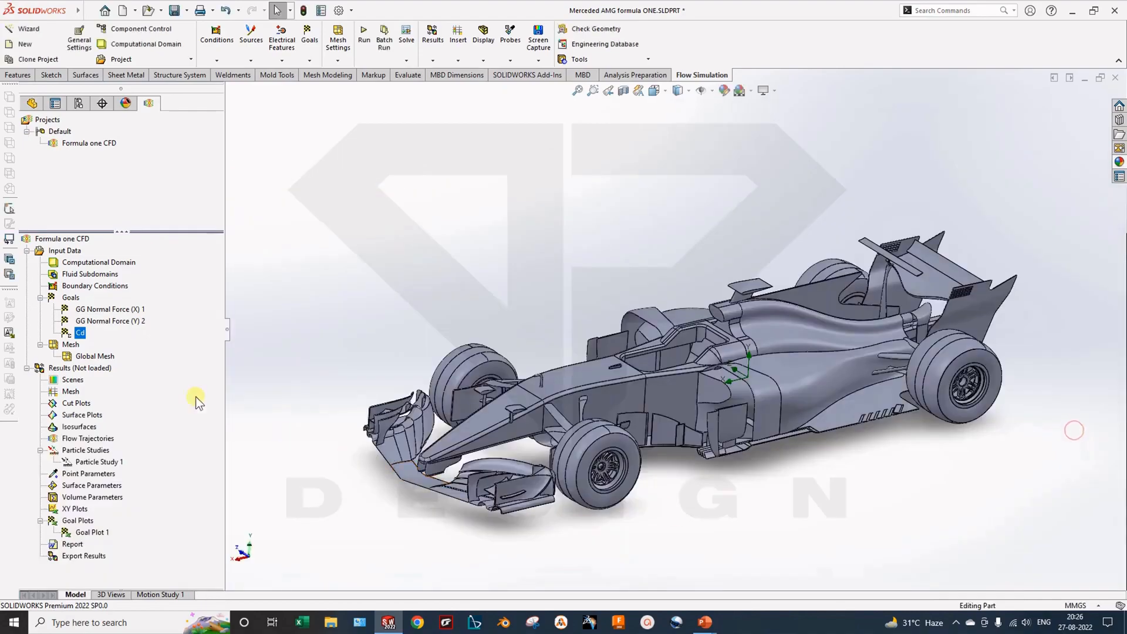
Step: Show the basic mesh and inspect its cells around the car from several angles
right_click(92, 358)
right_click(62, 346)
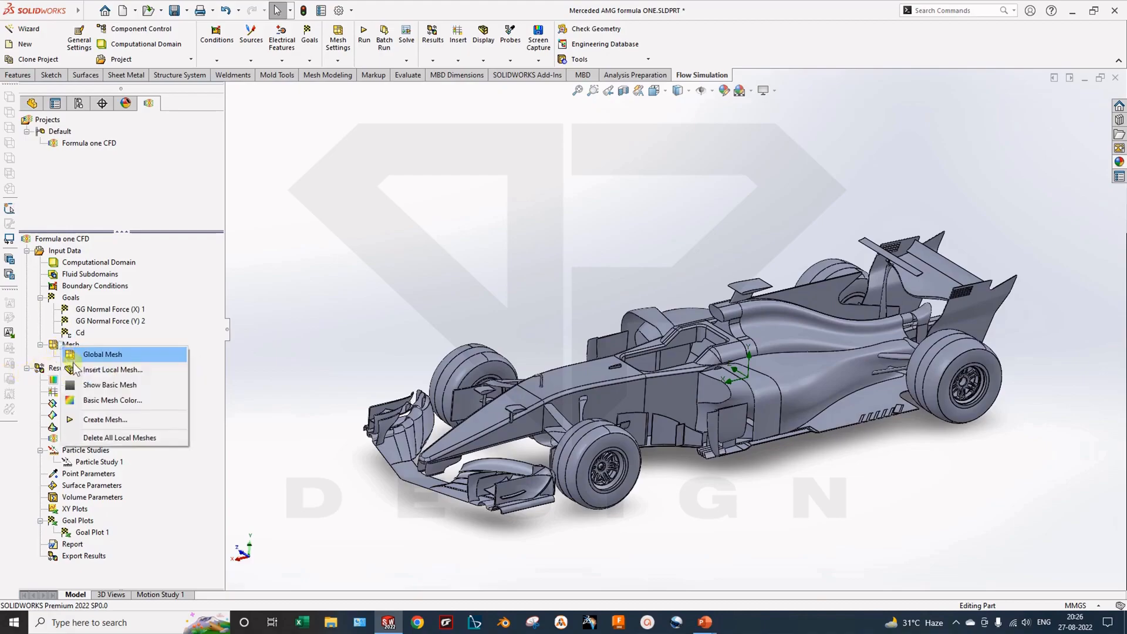
left_click(141, 389)
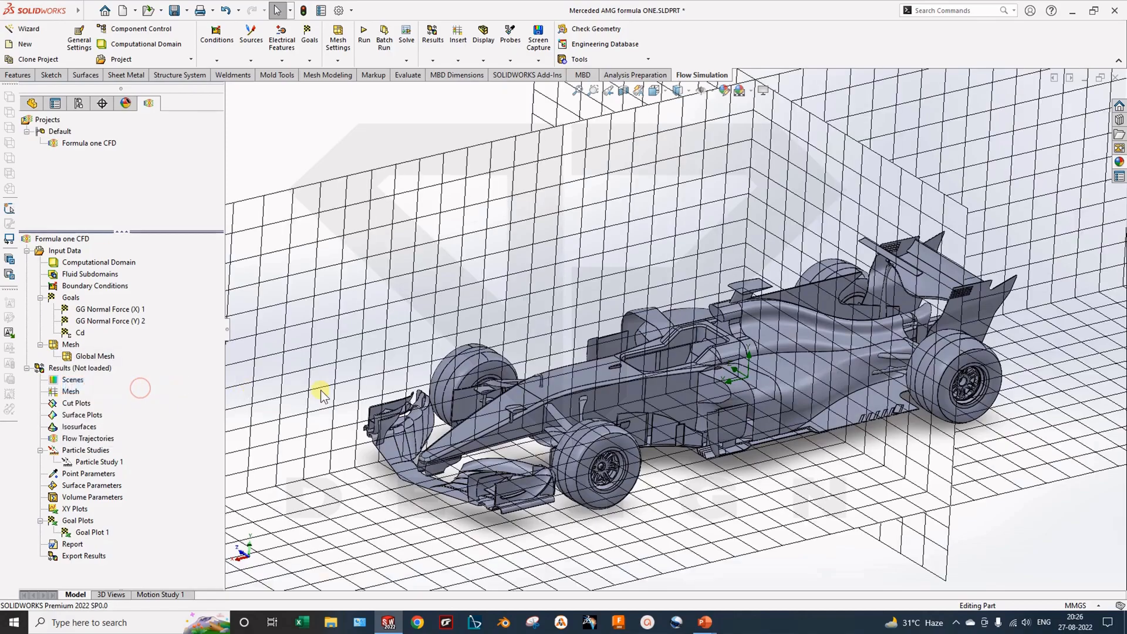
scroll(462, 461, "up", 3)
mouse_move(462, 462)
middle_mouse_down()
mouse_move(503, 460)
mouse_move(460, 459)
middle_mouse_up()
right_click(87, 356)
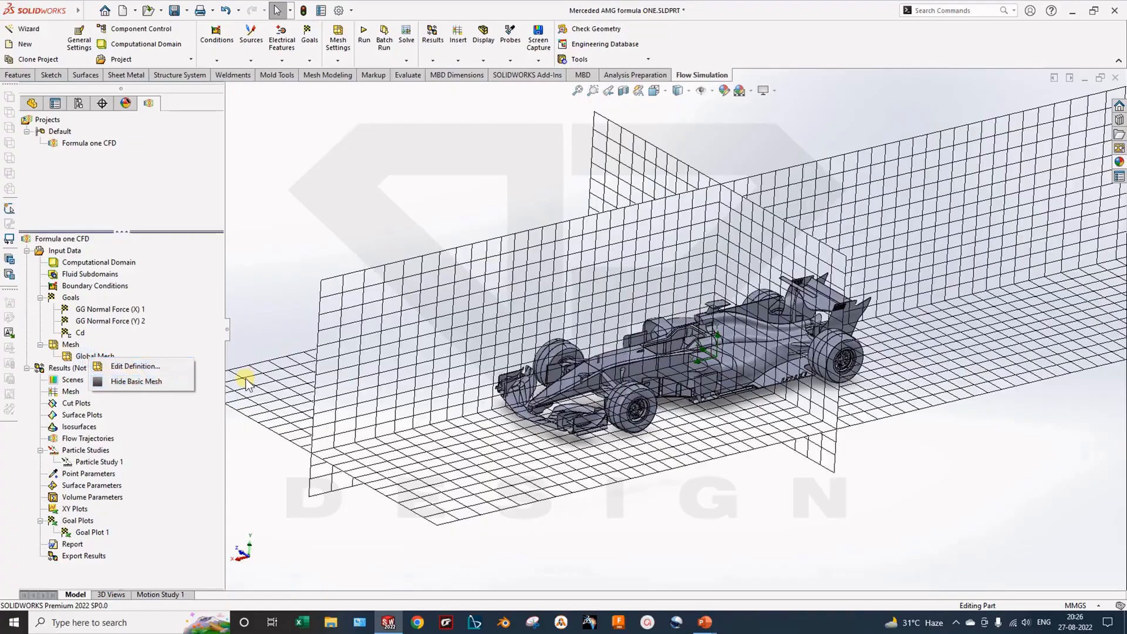
left_click(553, 383)
middle_click_drag(654, 427, 688, 445)
scroll(693, 325, "down", 3)
middle_click_drag(693, 327, 465, 433)
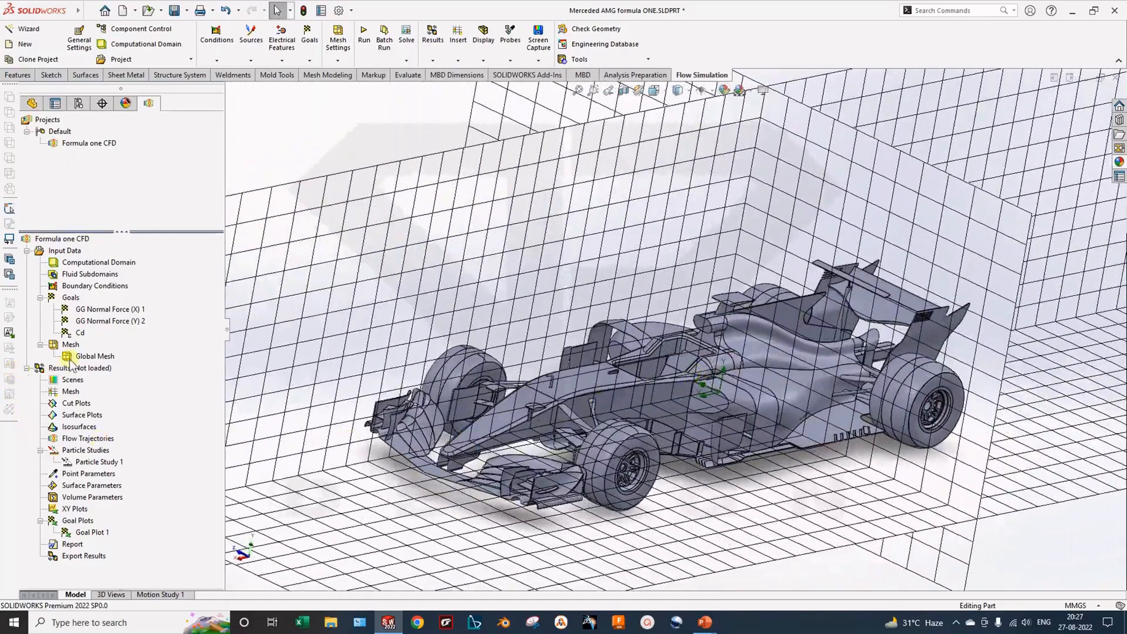
Step: Hide the basic mesh and display it again
right_click(95, 356)
left_click(138, 375)
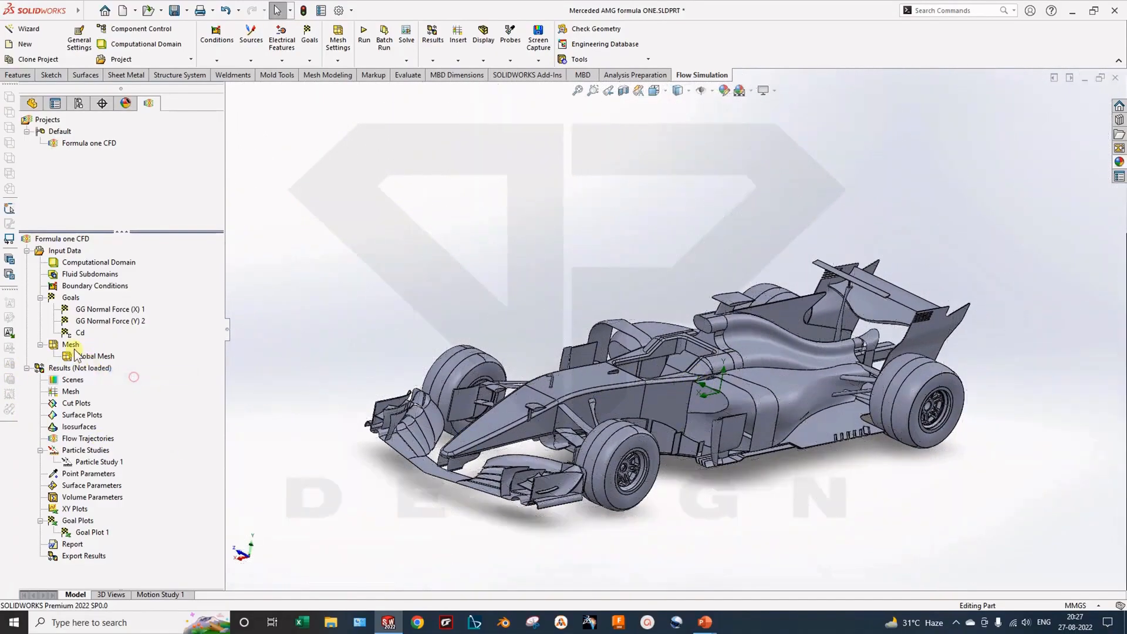
right_click(72, 348)
left_click(132, 389)
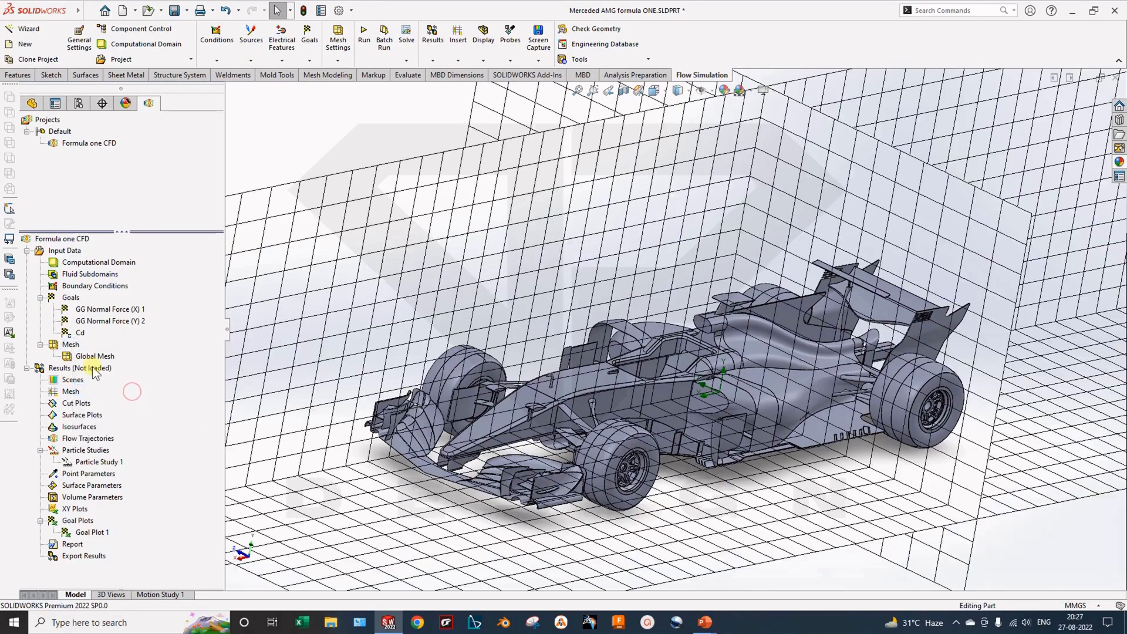
Step: Start a local mesh and select a nose vertex plus the nose, side and engine cover faces of the car body
right_click(72, 345)
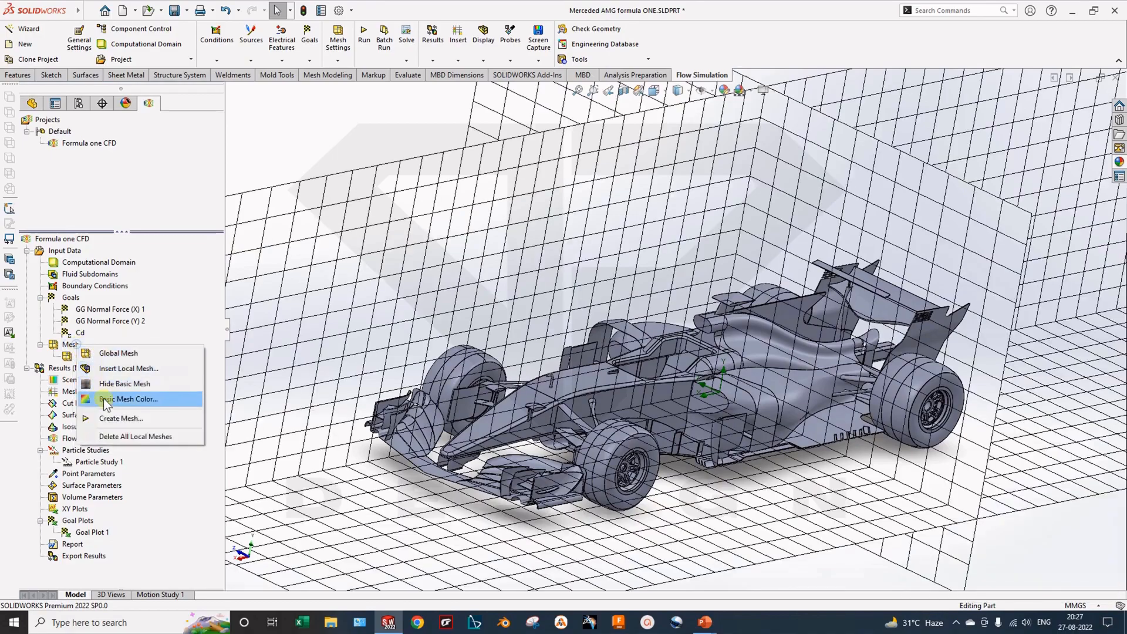
left_click(132, 368)
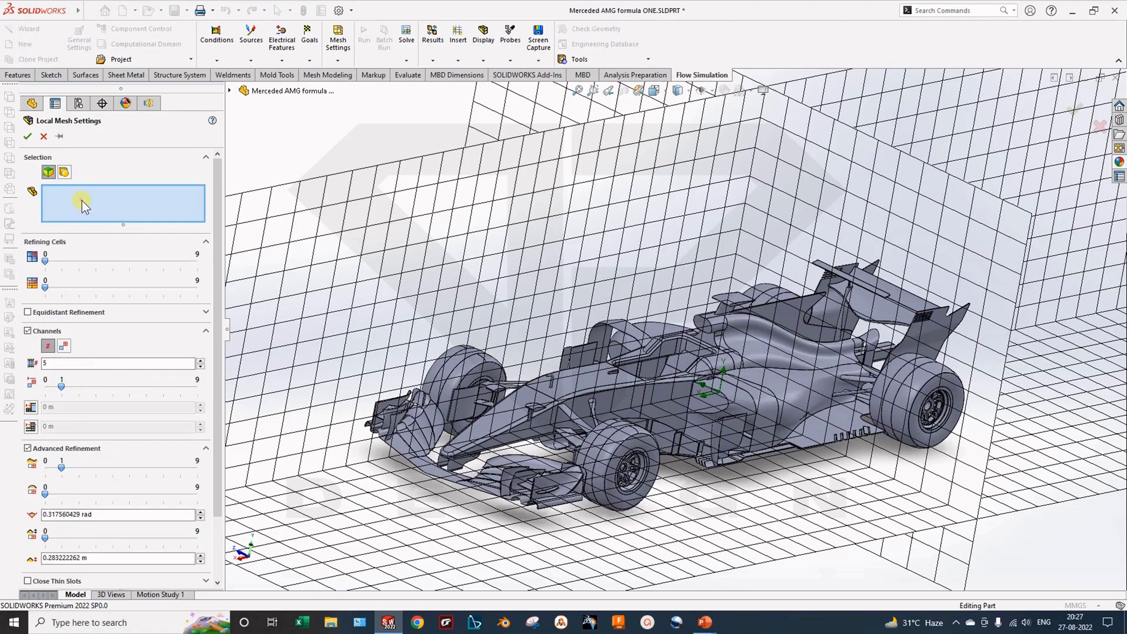
left_click(551, 387)
left_click(566, 385)
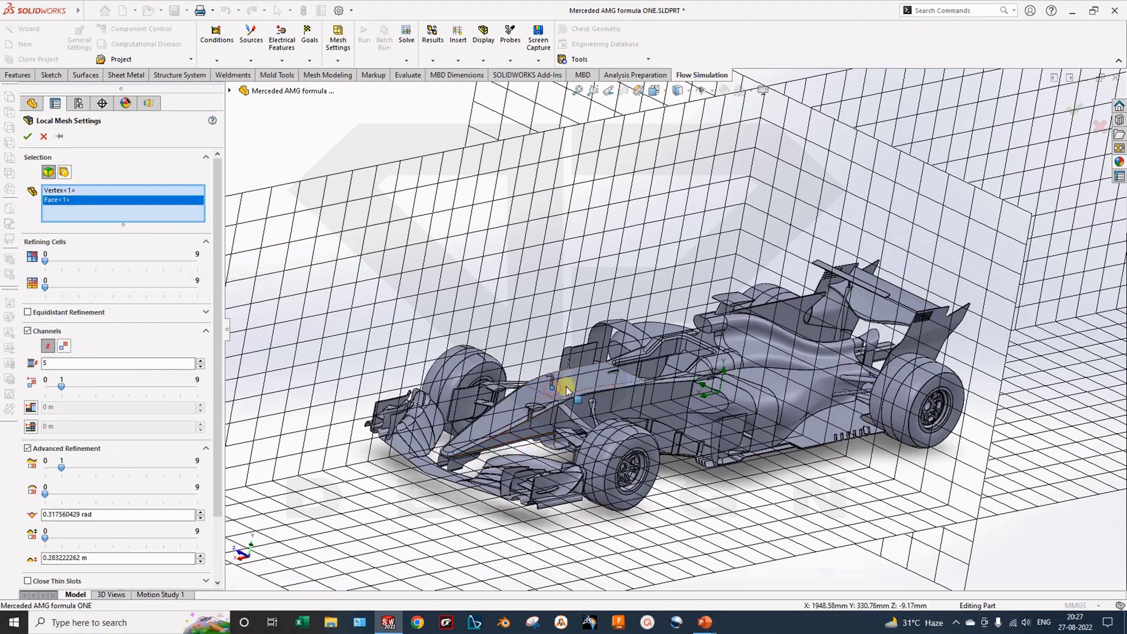
left_click(504, 428)
left_click(512, 415)
middle_click_drag(721, 414, 692, 407)
left_click(723, 387)
left_click(783, 379)
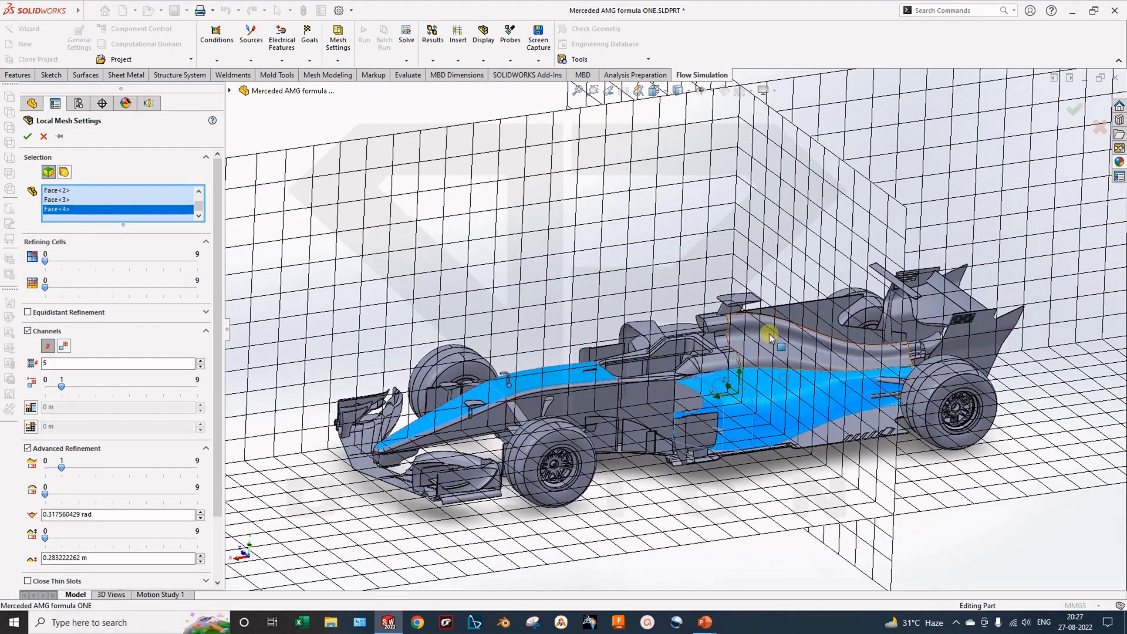
left_click(771, 338)
middle_click_drag(771, 339, 716, 376)
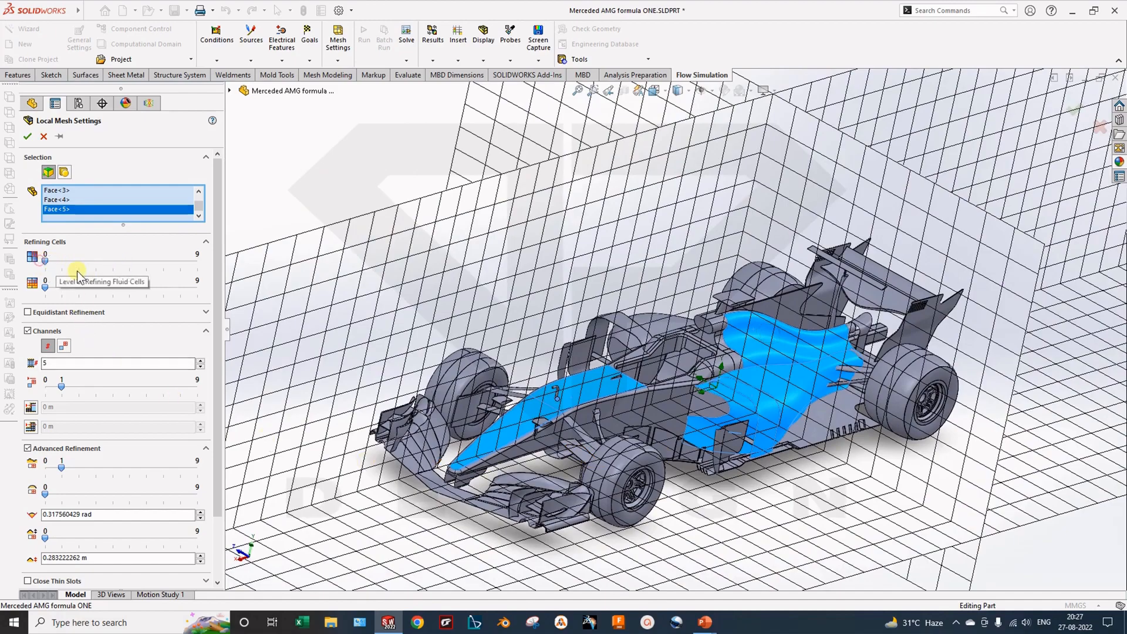
Step: Set the local mesh refinement to level 6 for fluid cells and level 3 for cells at the fluid/solid boundary
left_click_drag(78, 260, 146, 260)
left_click_drag(48, 288, 112, 287)
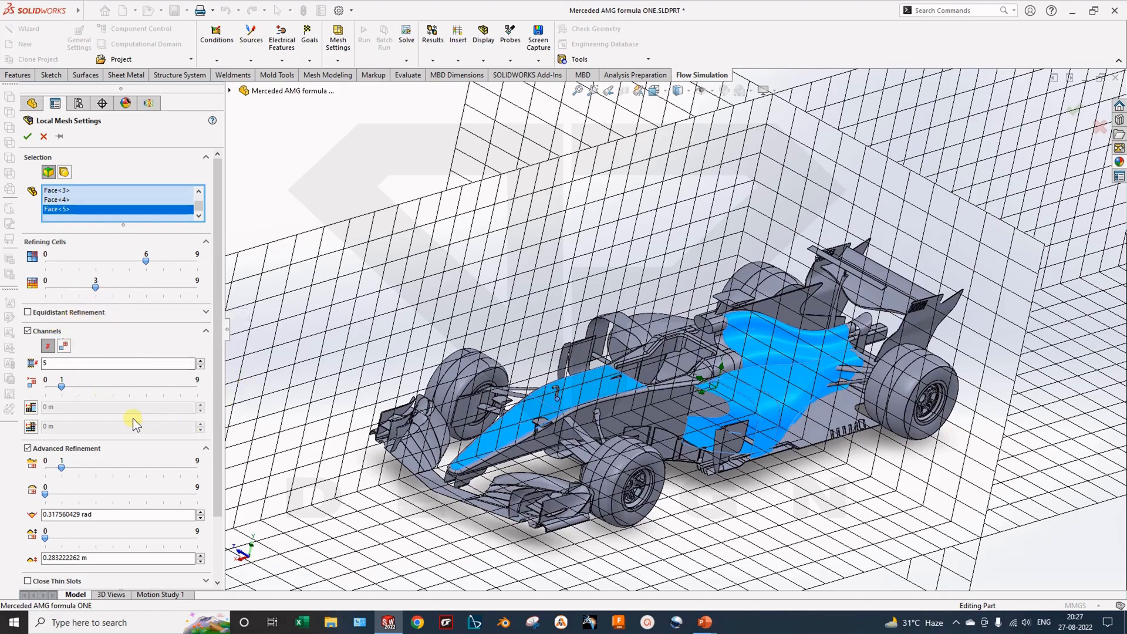
scroll(134, 422, "down", 3)
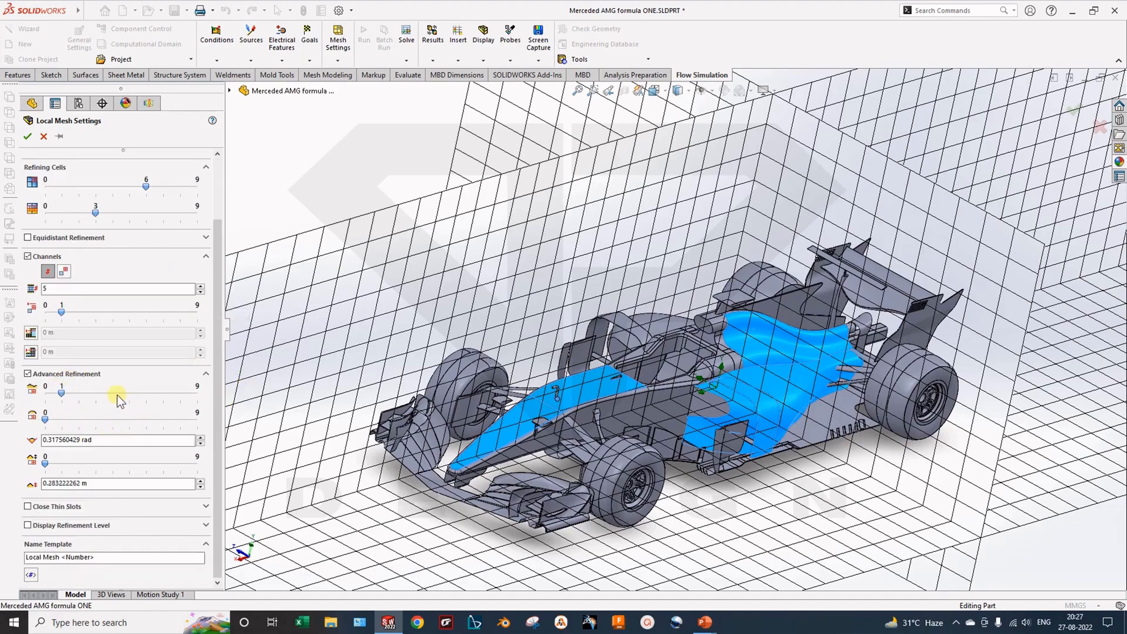
middle_click_drag(539, 444, 492, 430)
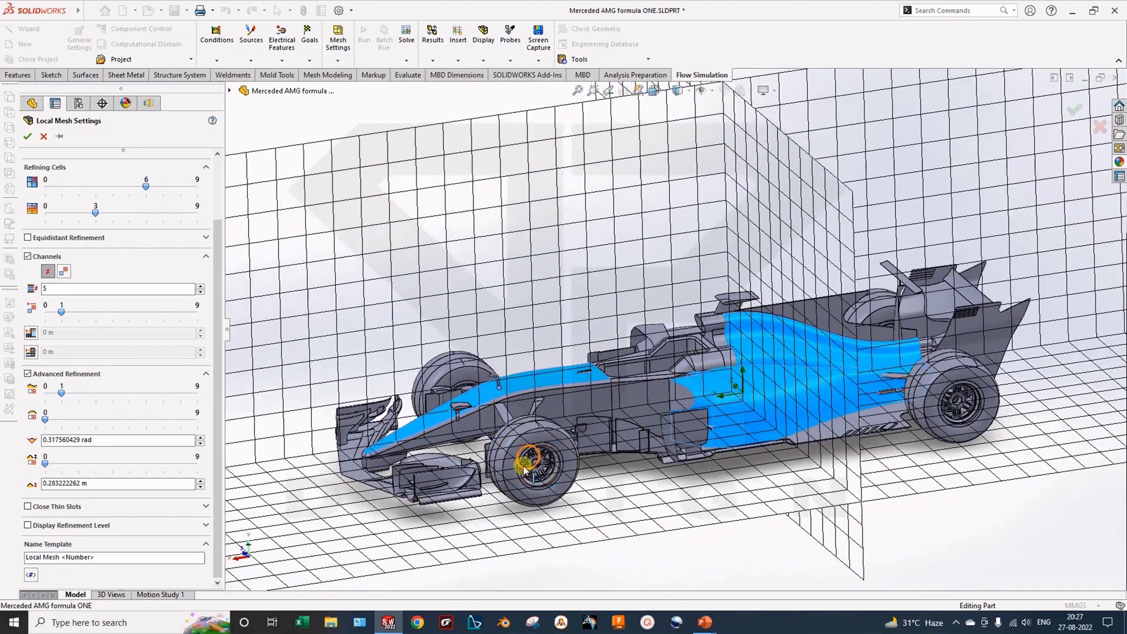
scroll(523, 461, "up", 2)
middle_click_drag(621, 388, 610, 399)
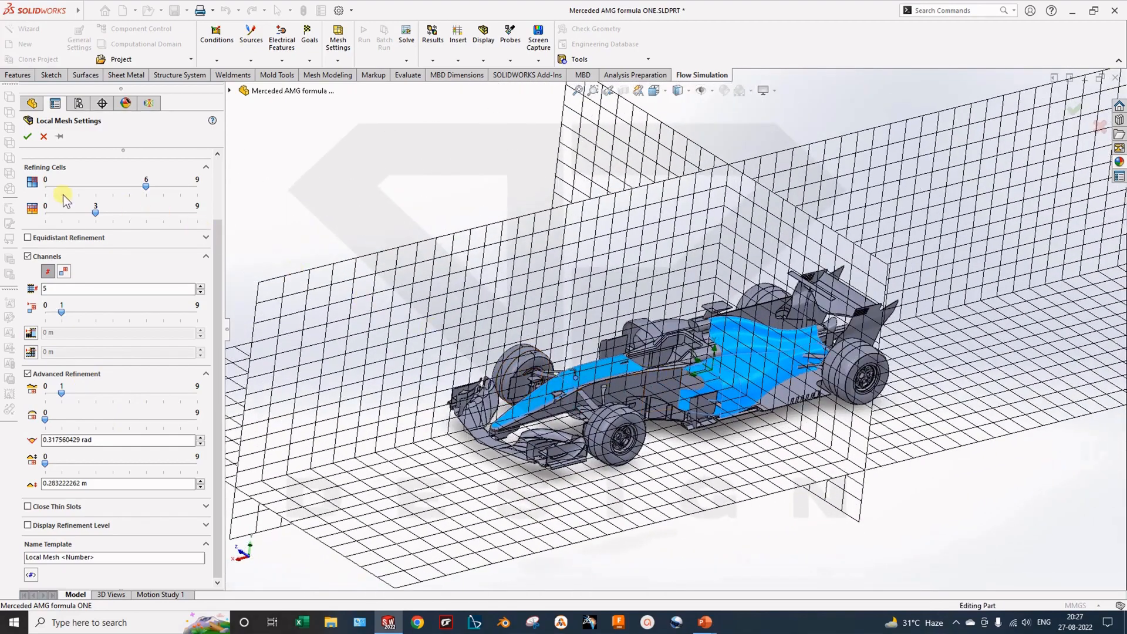
Step: Try refinement level 4 for fluid cells and 7 for boundary cells, and cancel the local mesh
left_click_drag(174, 216, 196, 213)
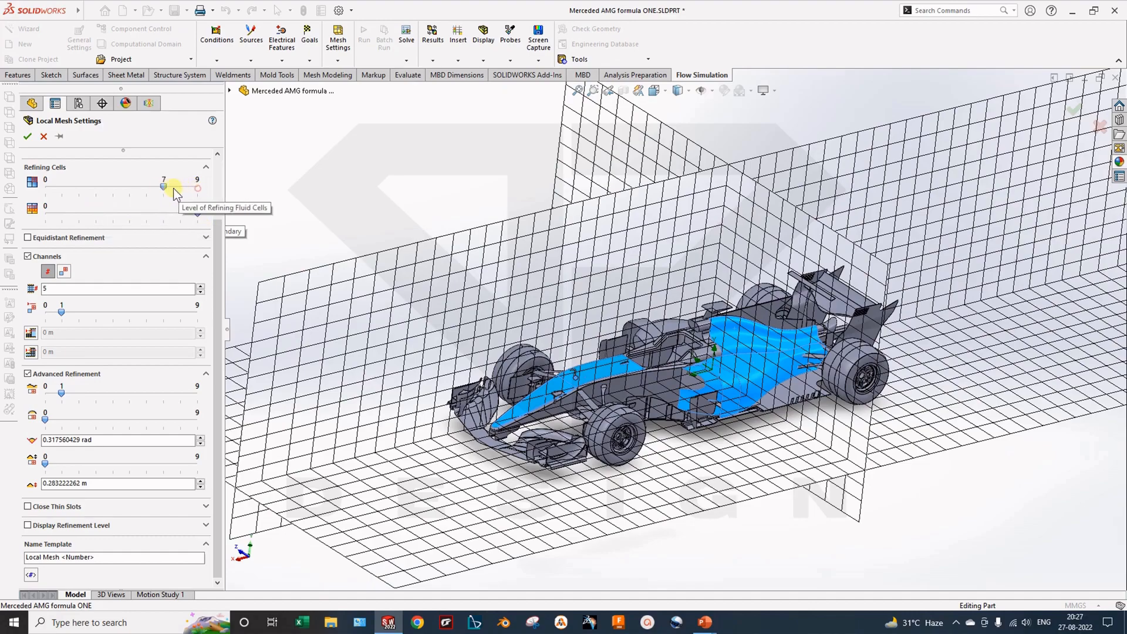
left_click_drag(197, 213, 163, 213)
scroll(469, 331, "up", 3)
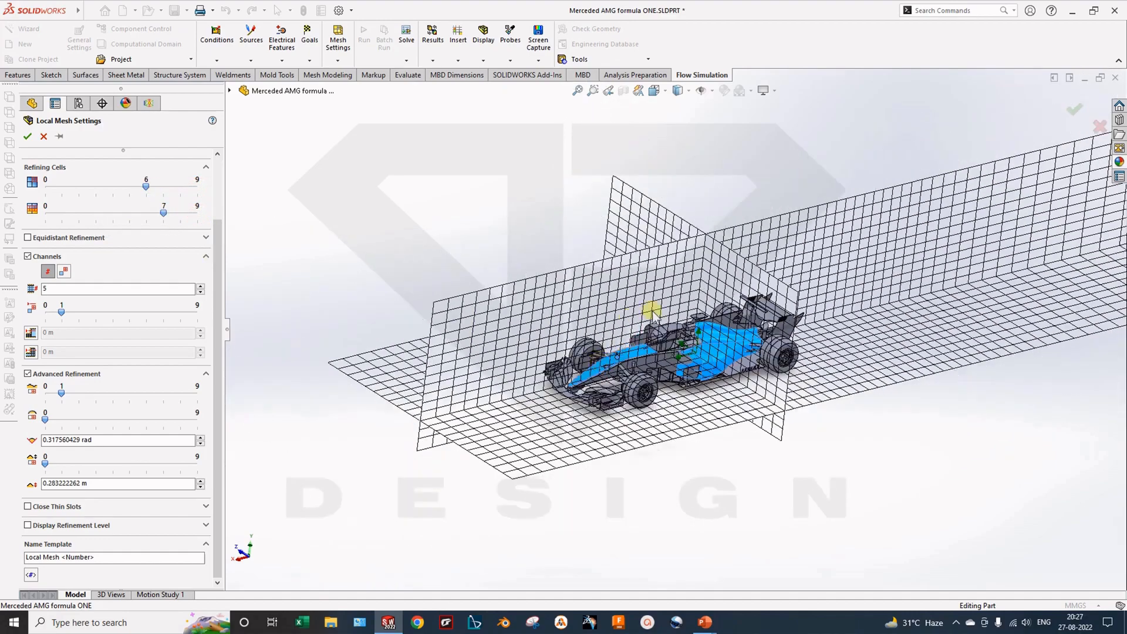
scroll(649, 314, "down", 1)
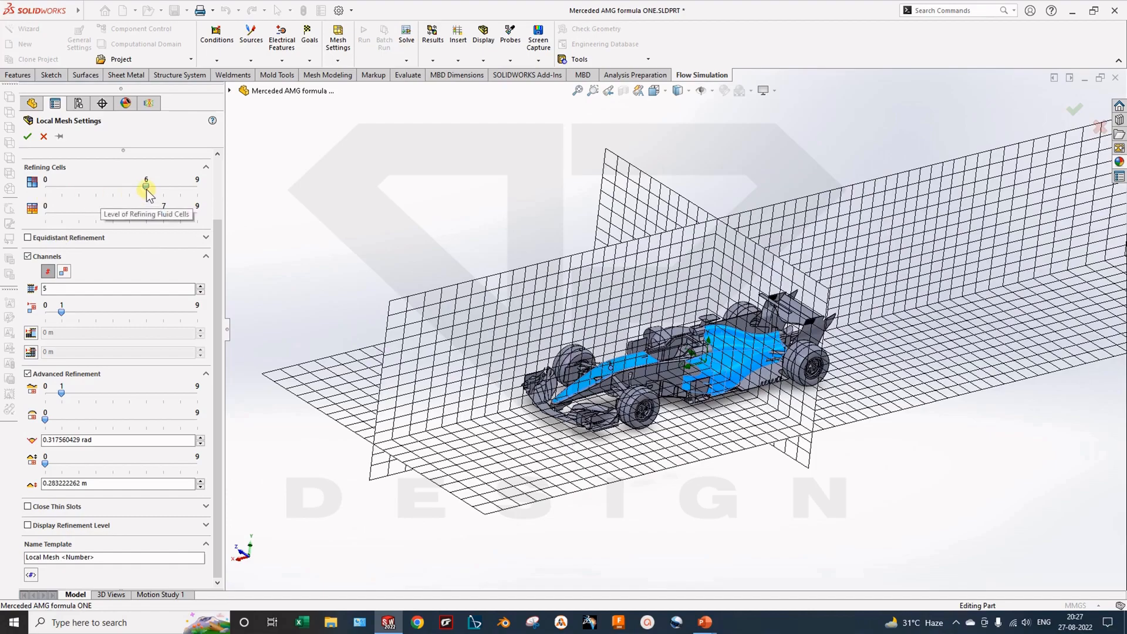
left_click_drag(181, 187, 114, 189)
scroll(420, 385, "up", 2)
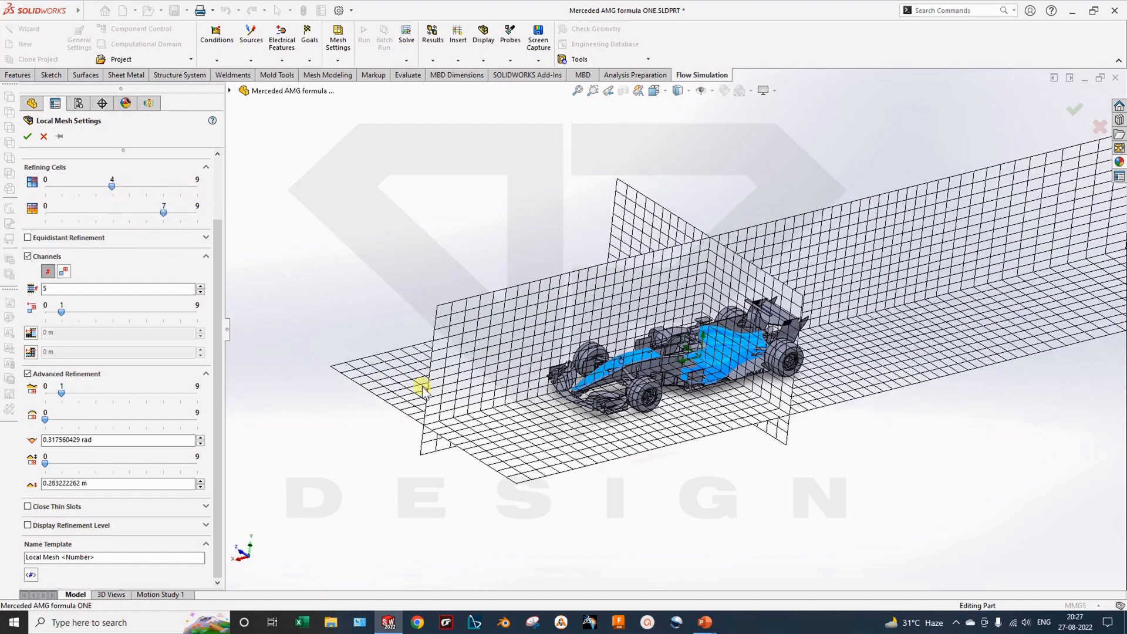
scroll(679, 295, "down", 2)
middle_click_drag(680, 299, 687, 352)
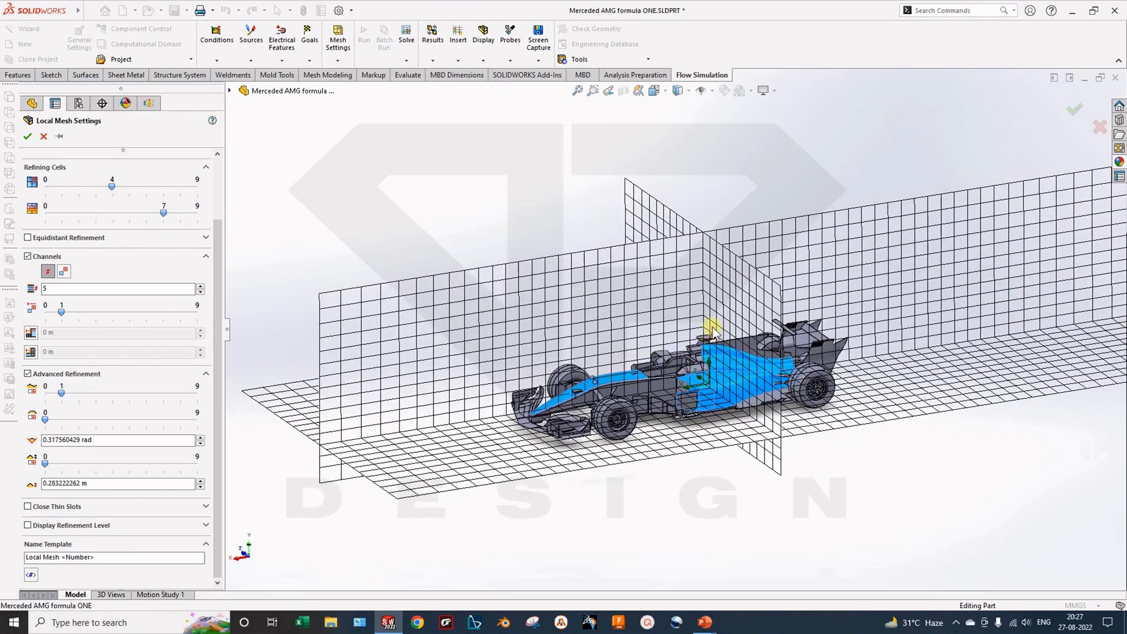
scroll(712, 332, "down", 3)
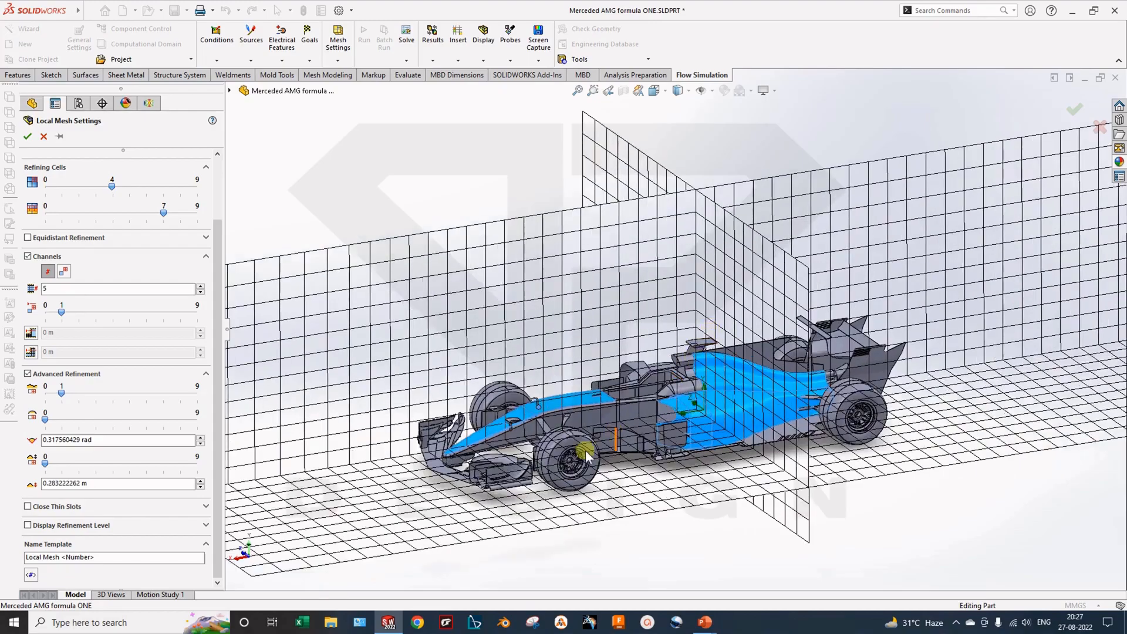
left_click(44, 136)
Step: Hide the basic mesh around the car
middle_click_drag(487, 414, 661, 335)
right_click(103, 355)
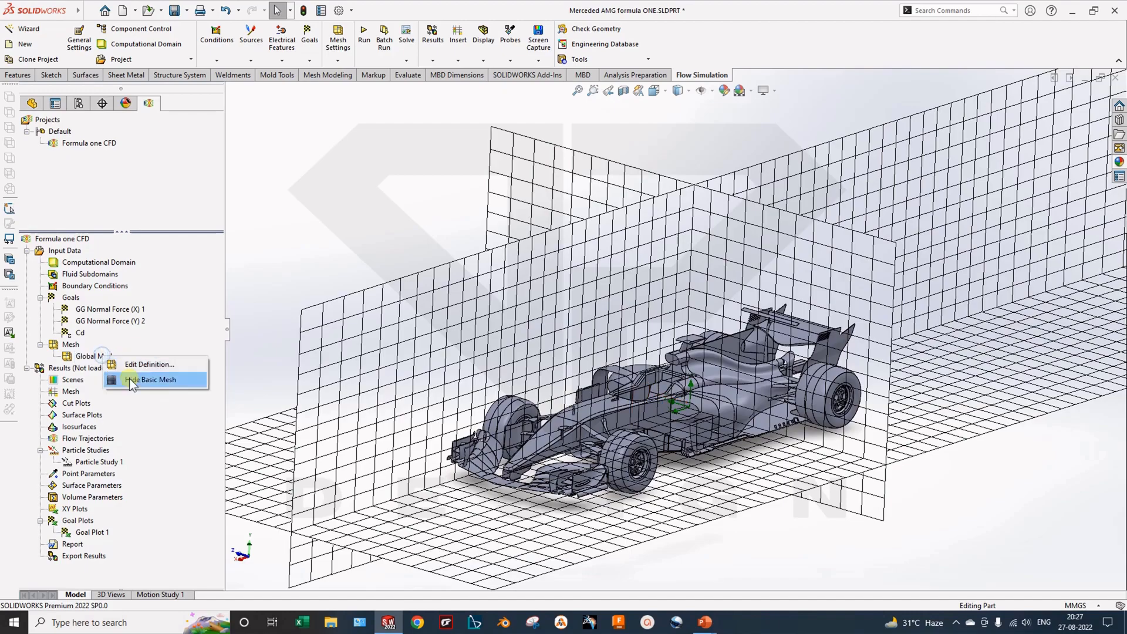
left_click(129, 378)
middle_click_drag(663, 390, 648, 376)
scroll(554, 413, "down", 3)
middle_click_drag(553, 413, 651, 449)
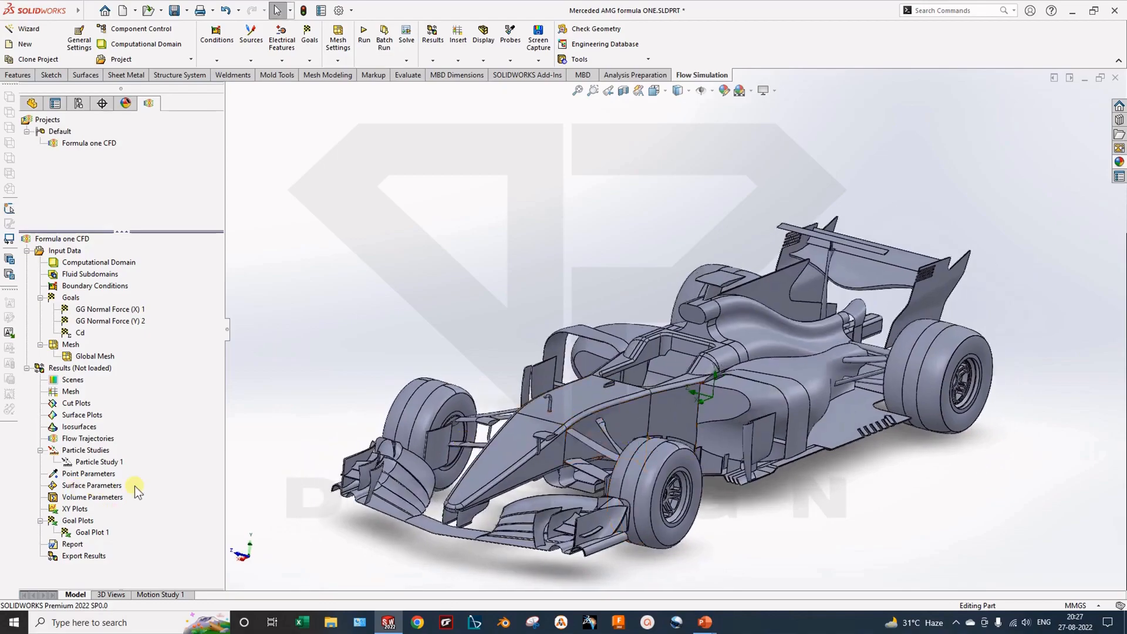
Step: Run the flow project as a new calculation on this computer with all cores, loading the results when it finishes
left_click(80, 321)
left_click(82, 309)
left_click(55, 338)
left_click(85, 335)
left_click(281, 247)
left_click(365, 36)
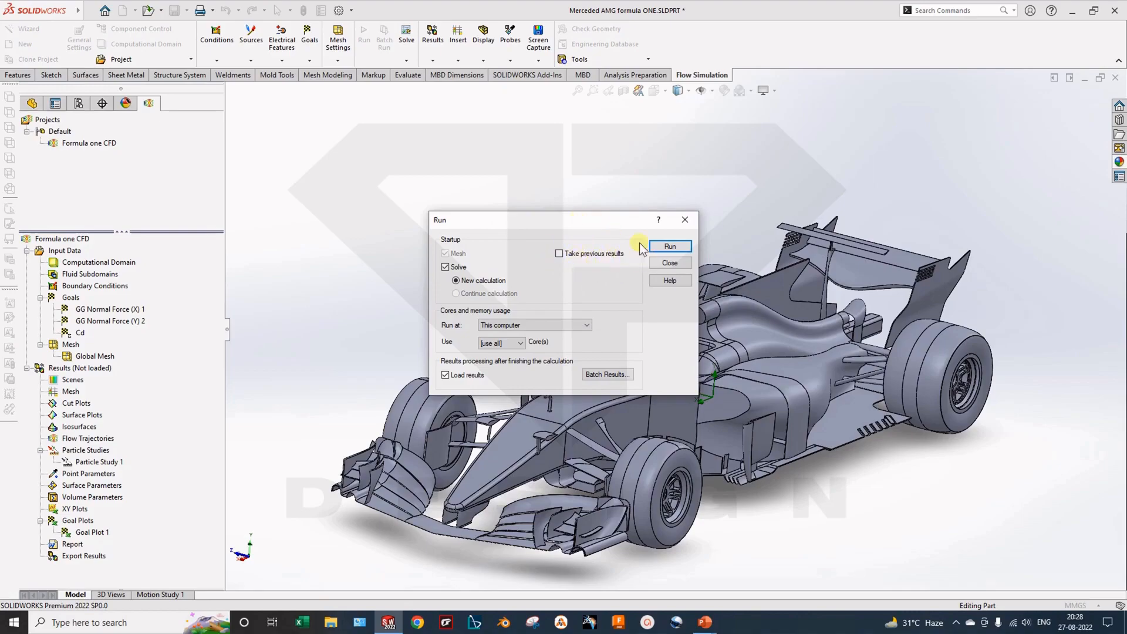
left_click(669, 244)
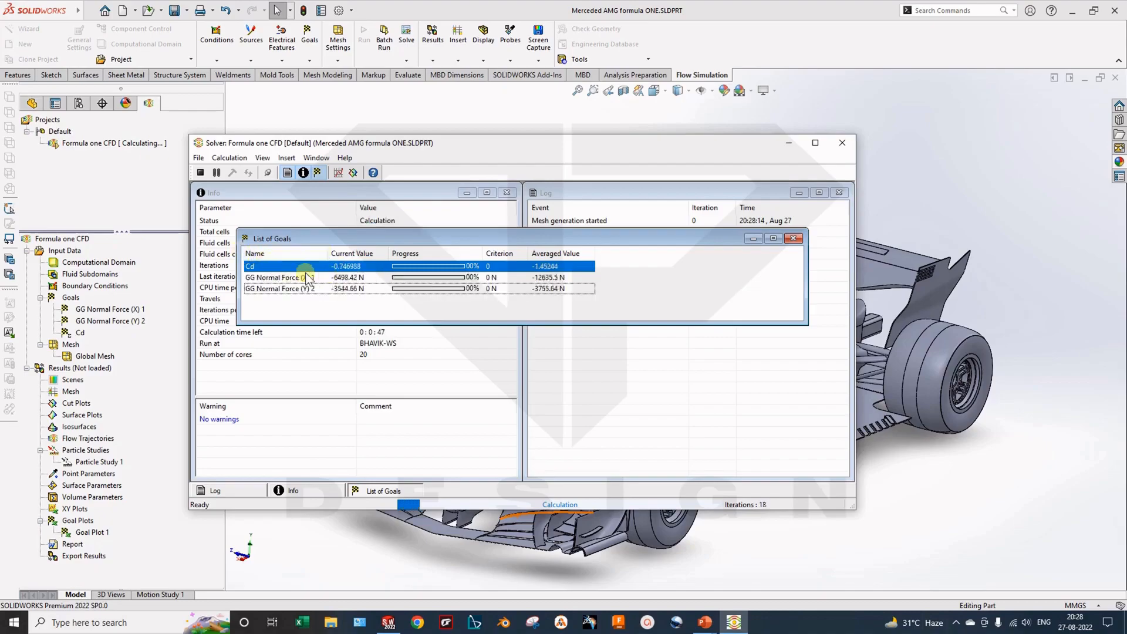
Step: Monitor the Cd and X and Y normal force goals in the solver's goal list during the calculation, and close the list
left_click(269, 278)
left_click(258, 289)
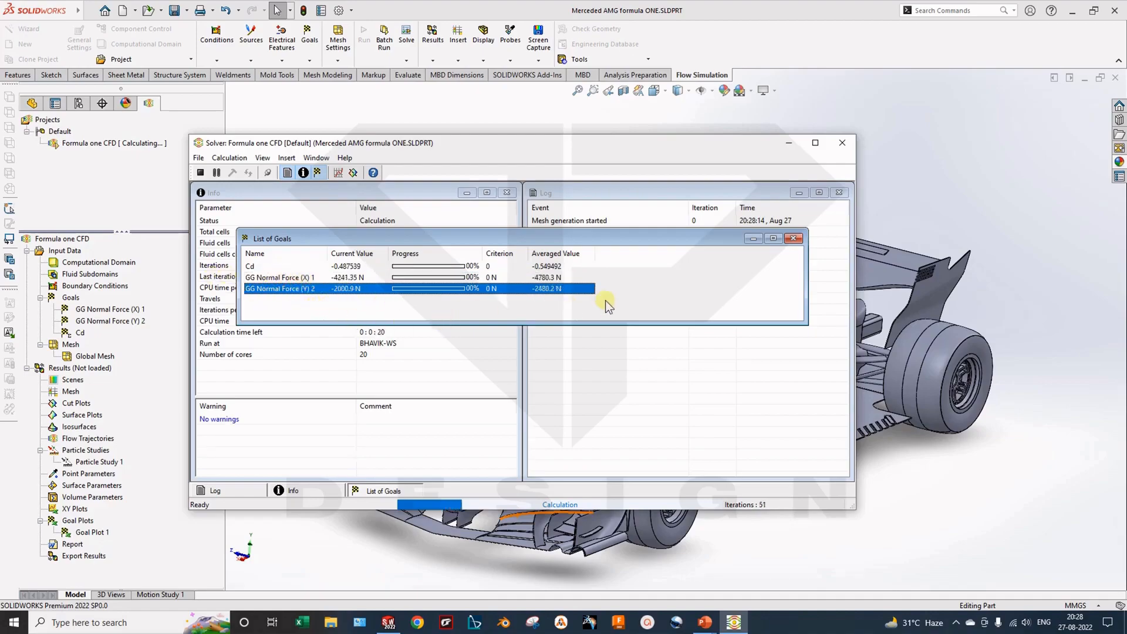
left_click(329, 278)
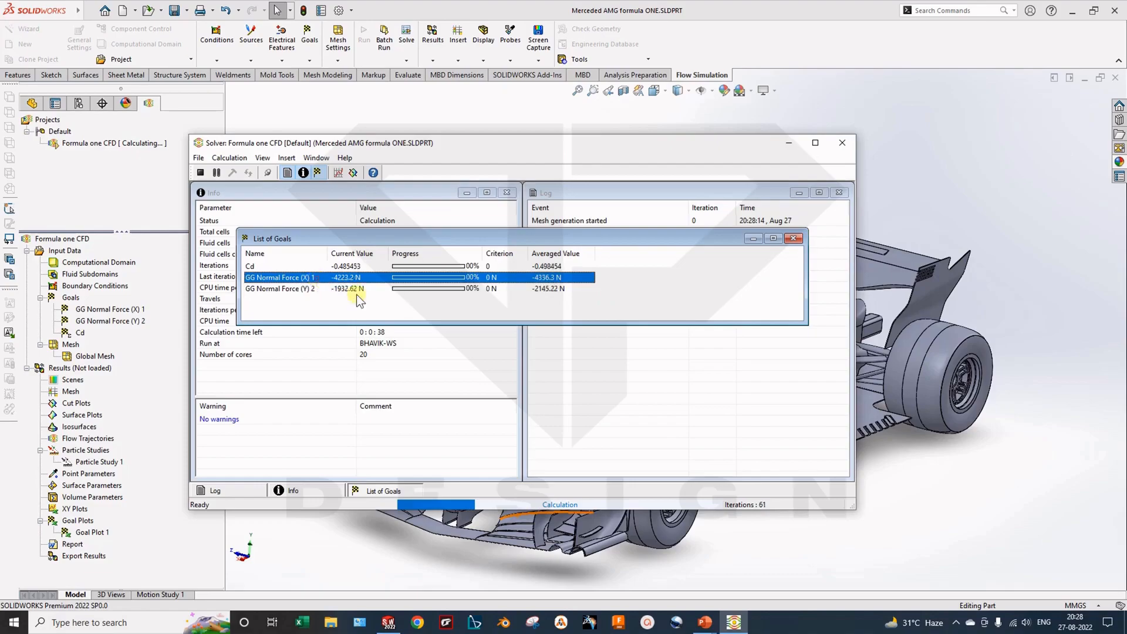
left_click(339, 290)
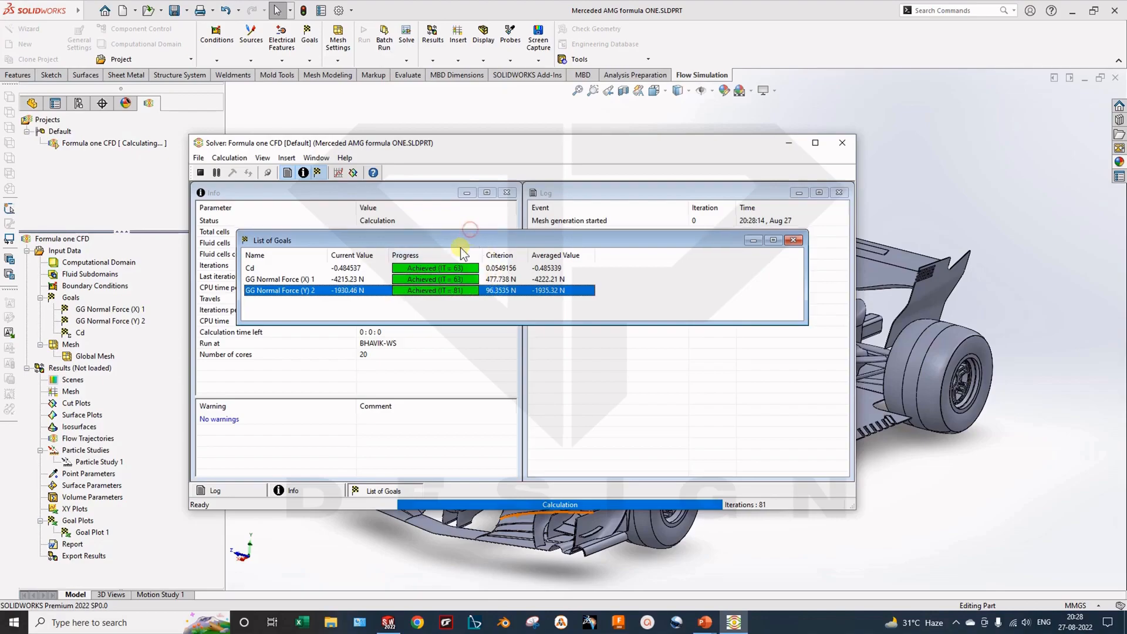
left_click_drag(456, 240, 459, 387)
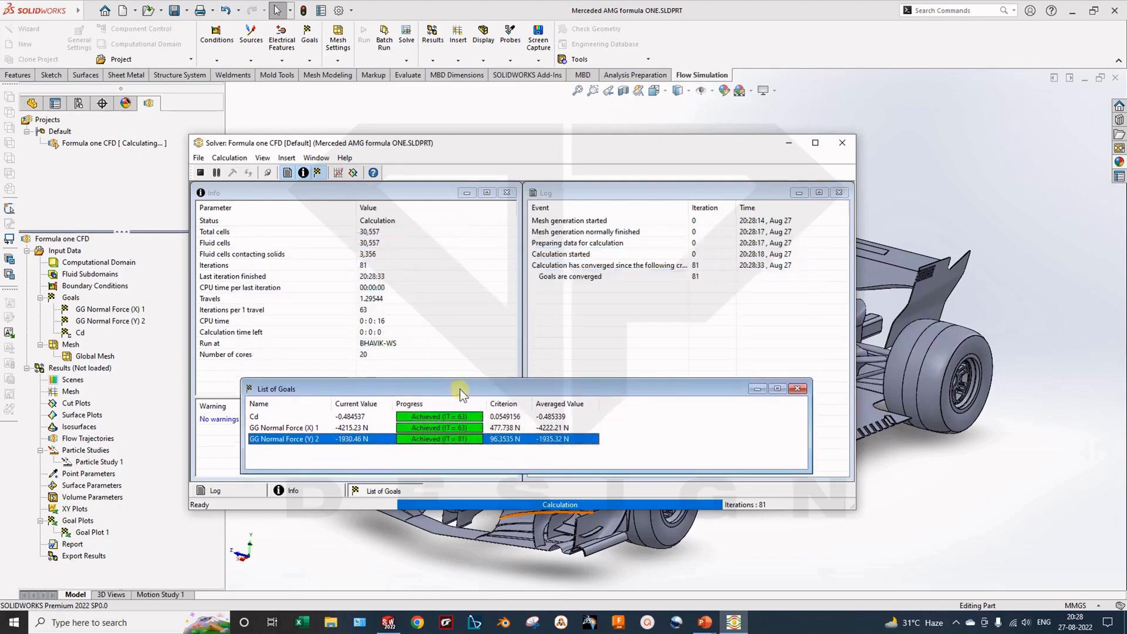
left_click(800, 390)
Step: Plot the convergence of the Cd goal in the solver, examine the curve, and close the plot and the solver
left_click(339, 172)
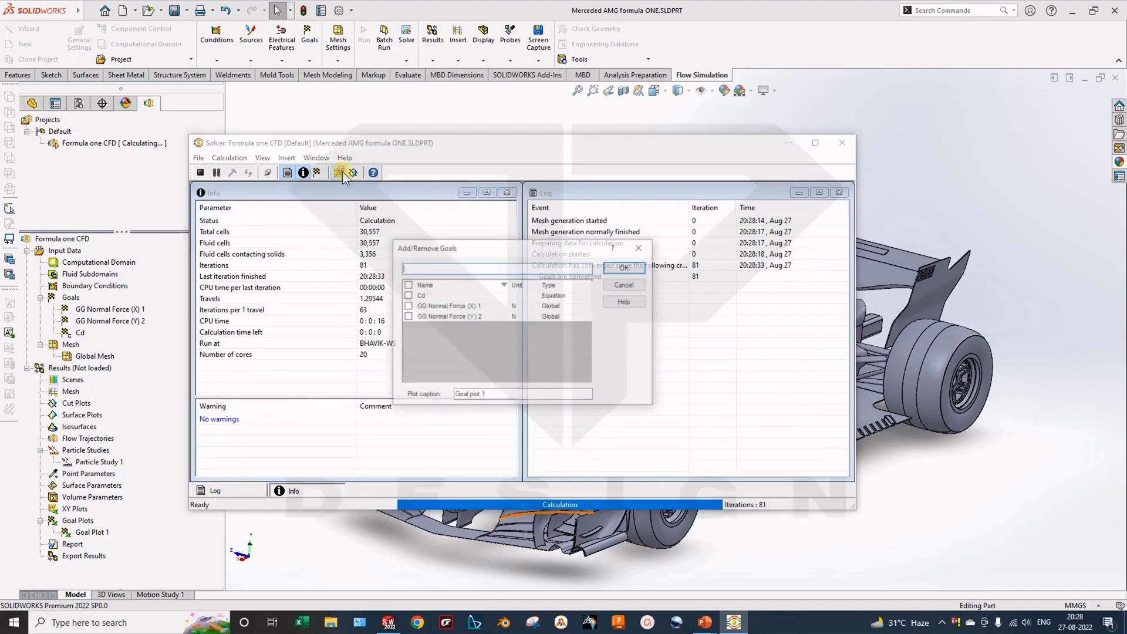
left_click(407, 295)
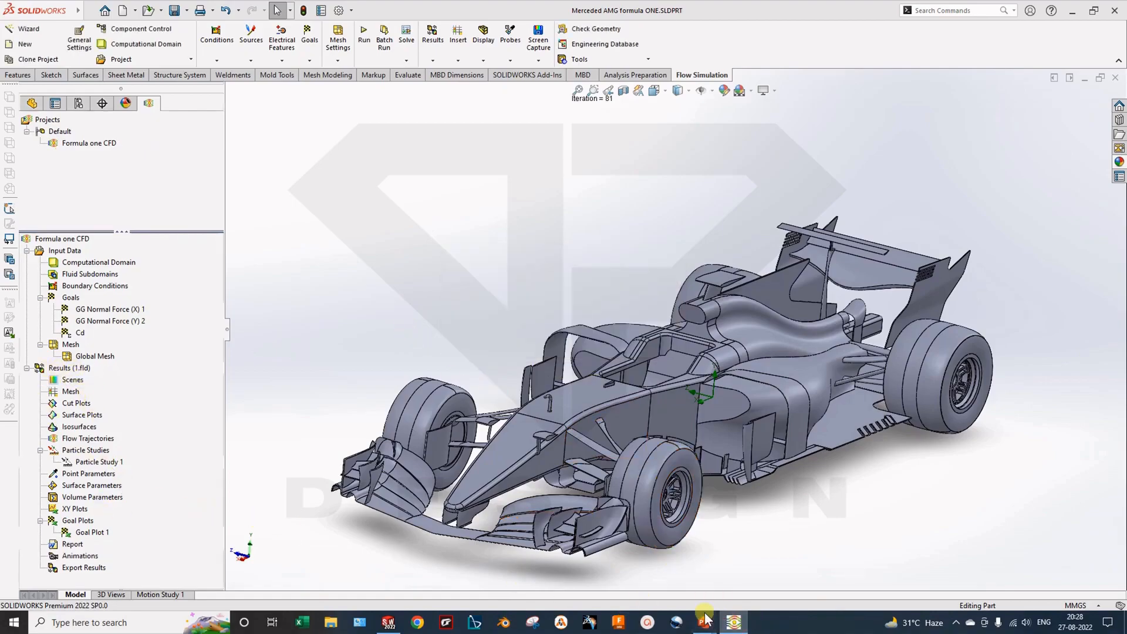
key("alt+Tab")
key("alt+Tab")
key("alt+Tab")
key("alt+Tab")
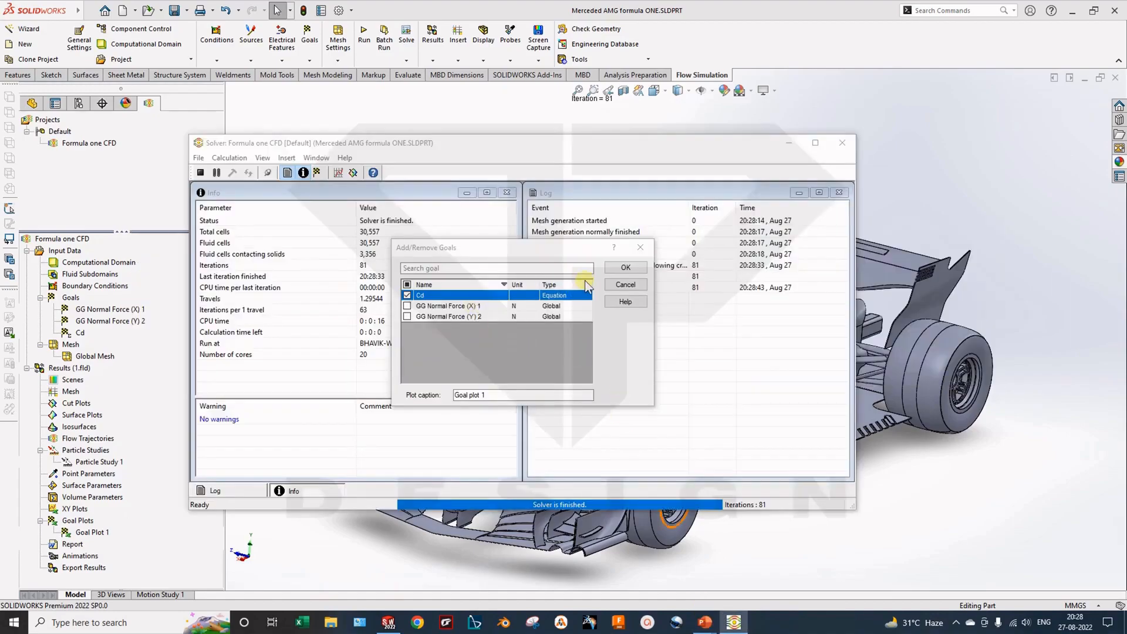
left_click(616, 268)
left_click(281, 410)
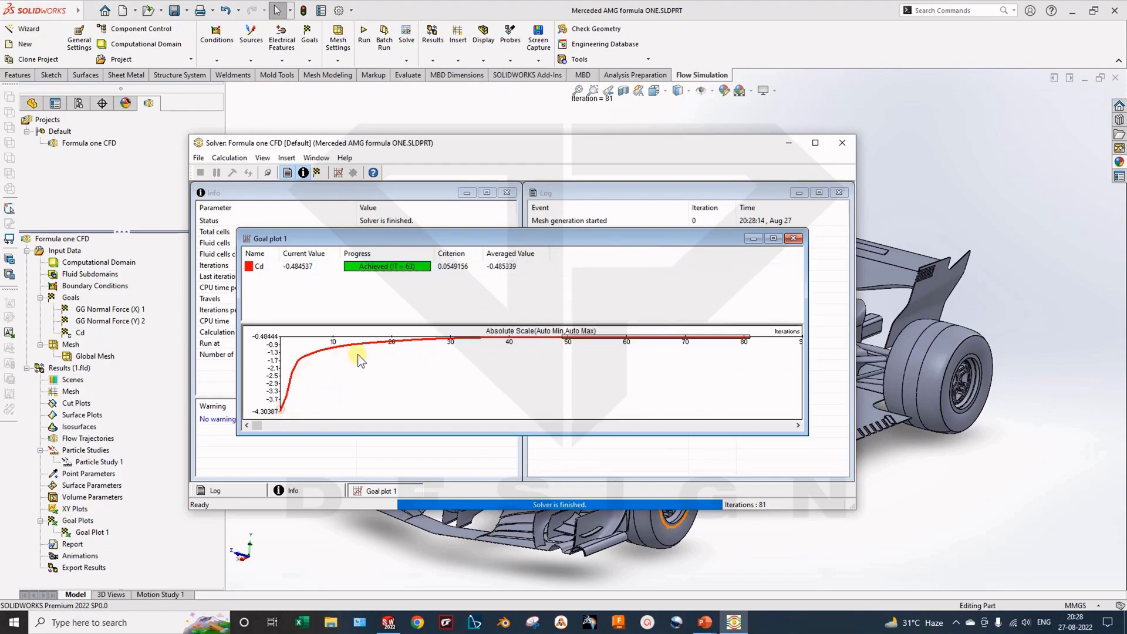
left_click(793, 238)
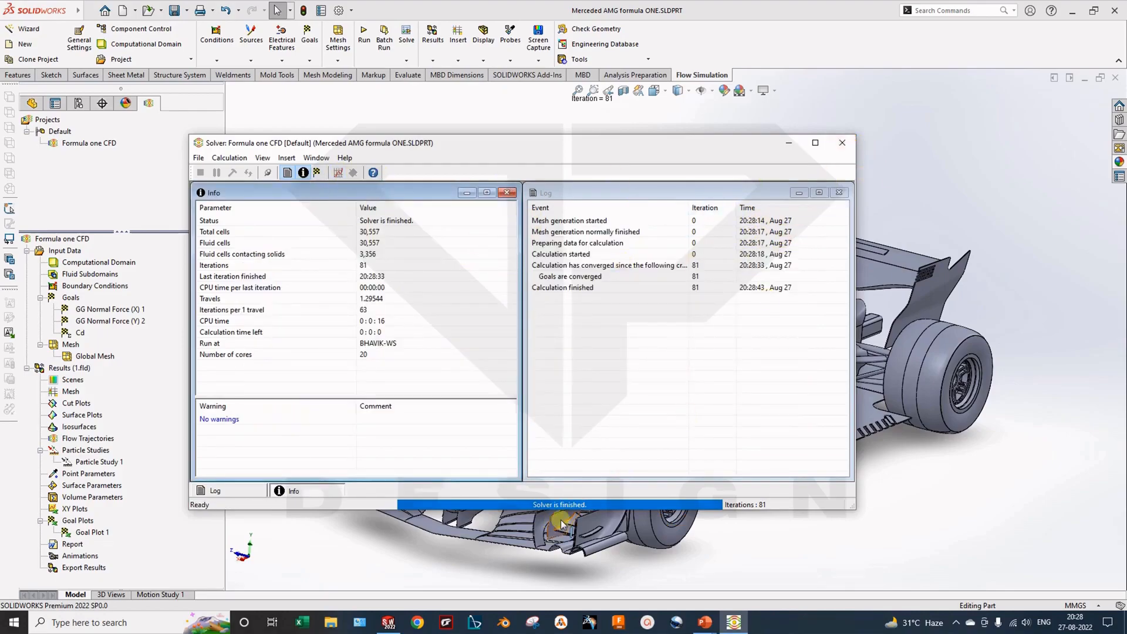
left_click(843, 142)
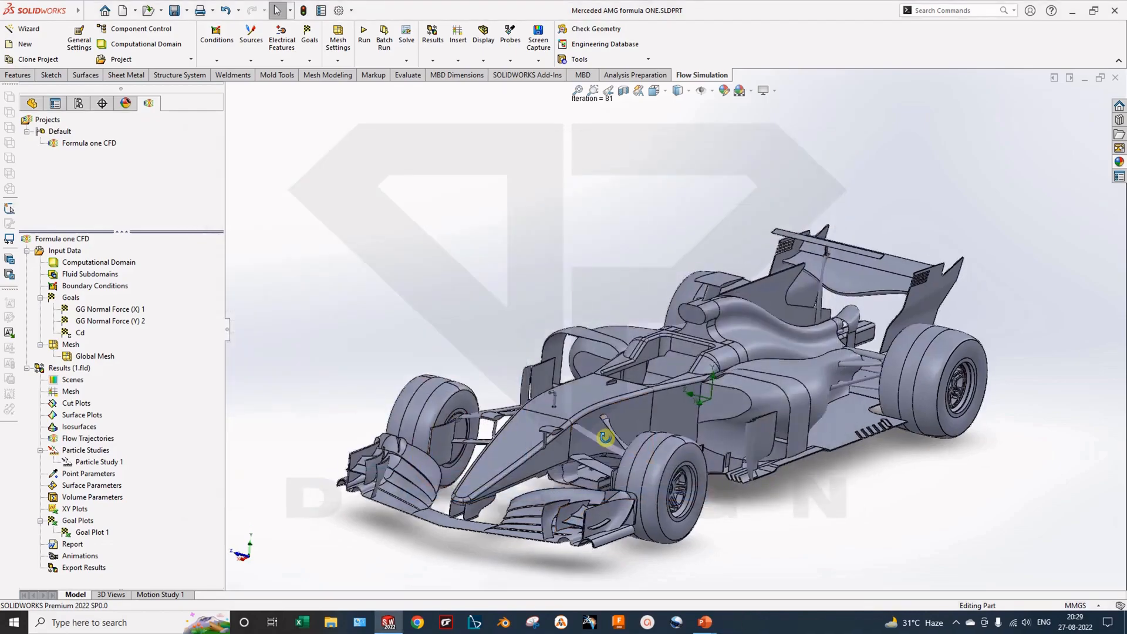
scroll(635, 414, "down", 1)
middle_click_drag(642, 390, 631, 421)
scroll(594, 472, "up", 1)
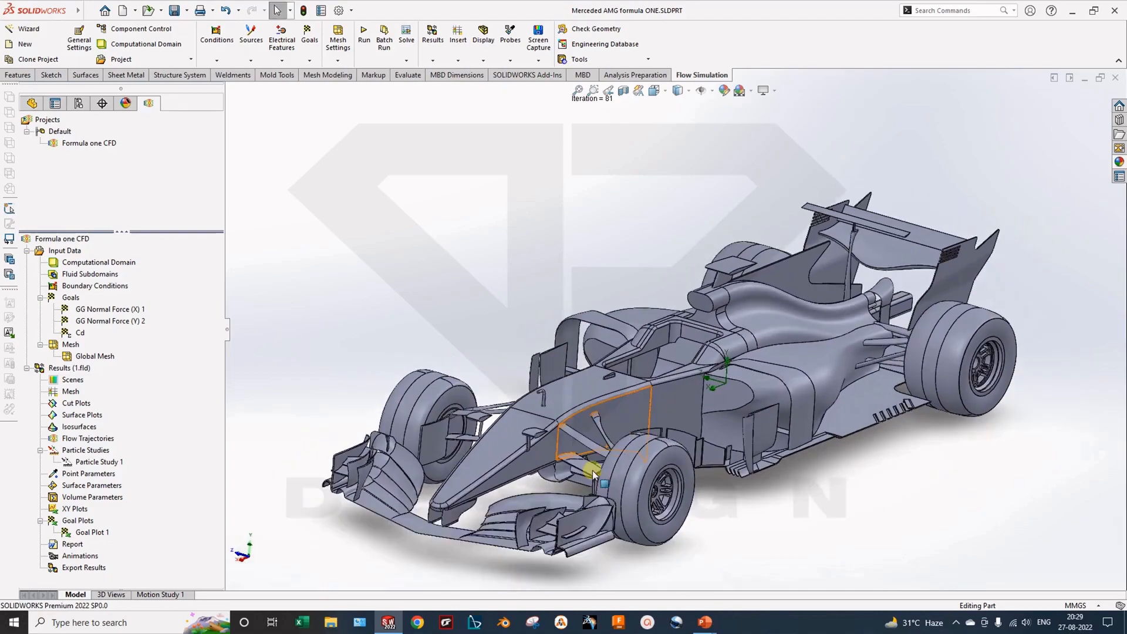
right_click(79, 397)
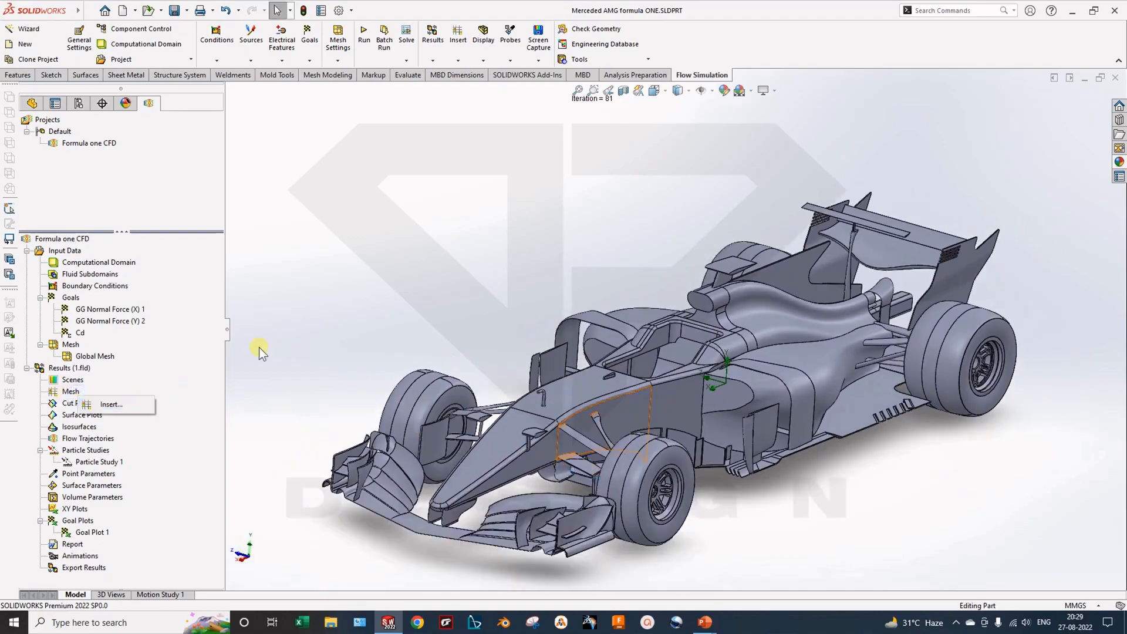
left_click(127, 409)
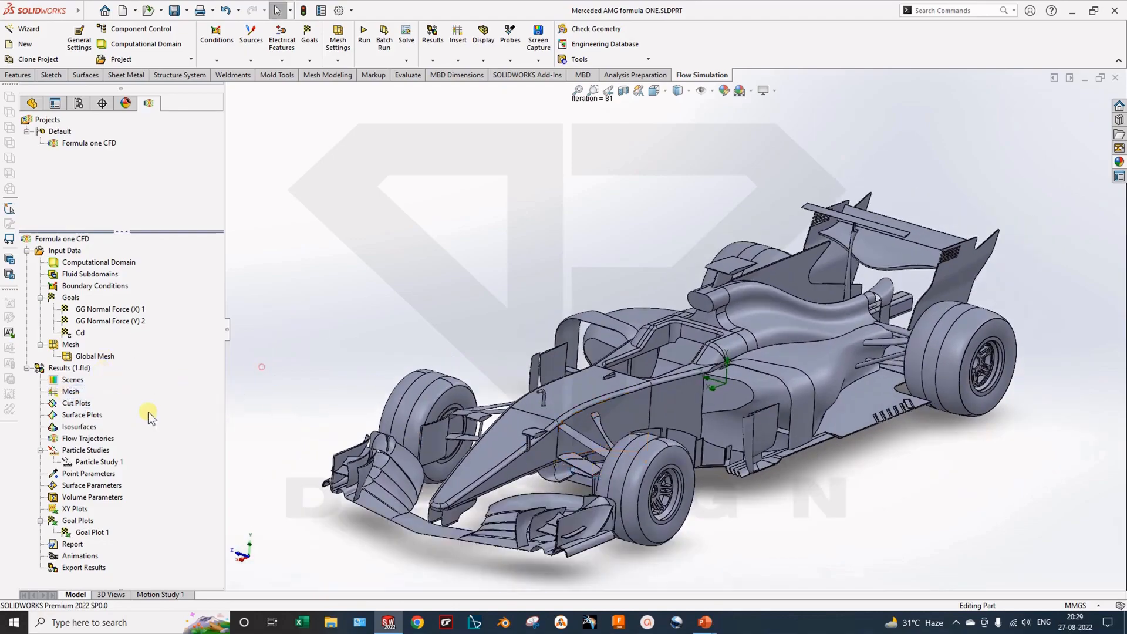
right_click(82, 400)
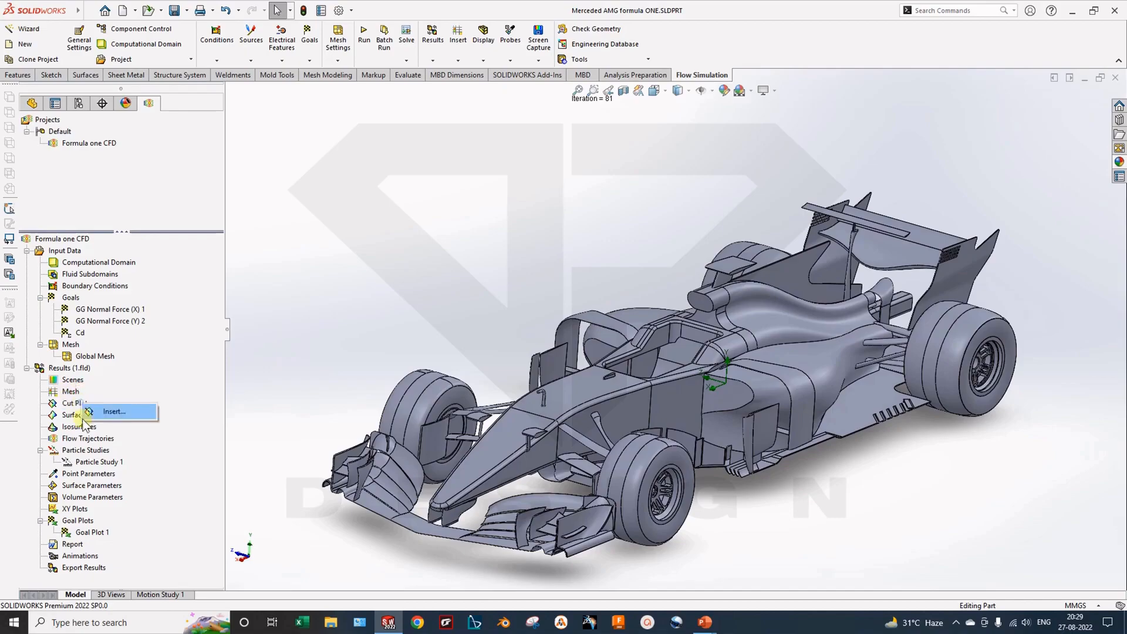
left_click(89, 455)
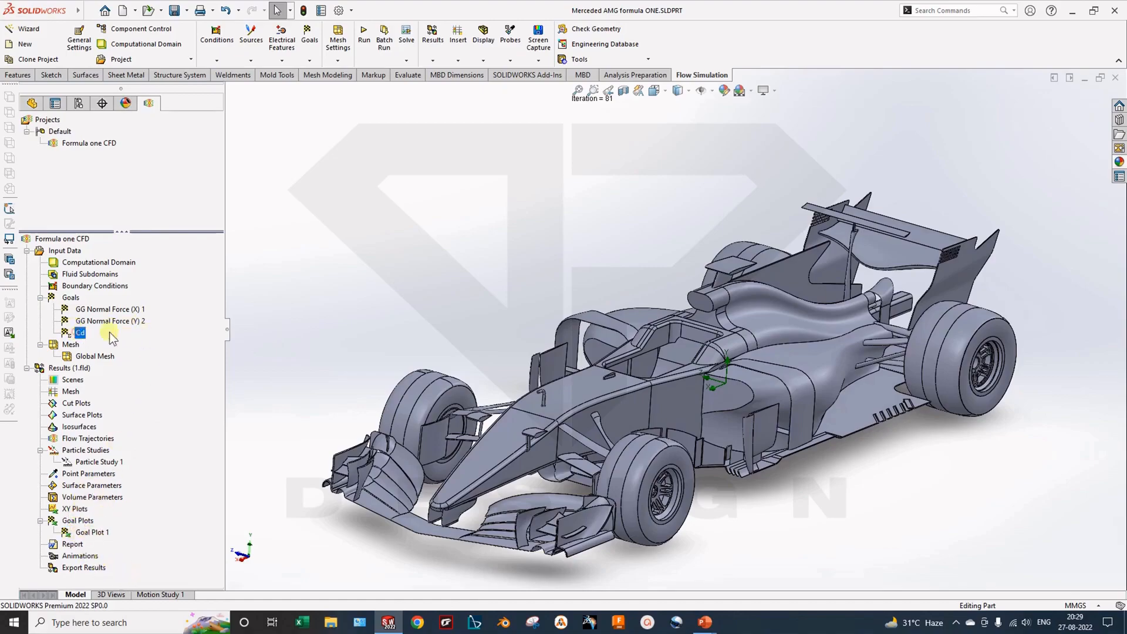
left_click(137, 309)
left_click(136, 322)
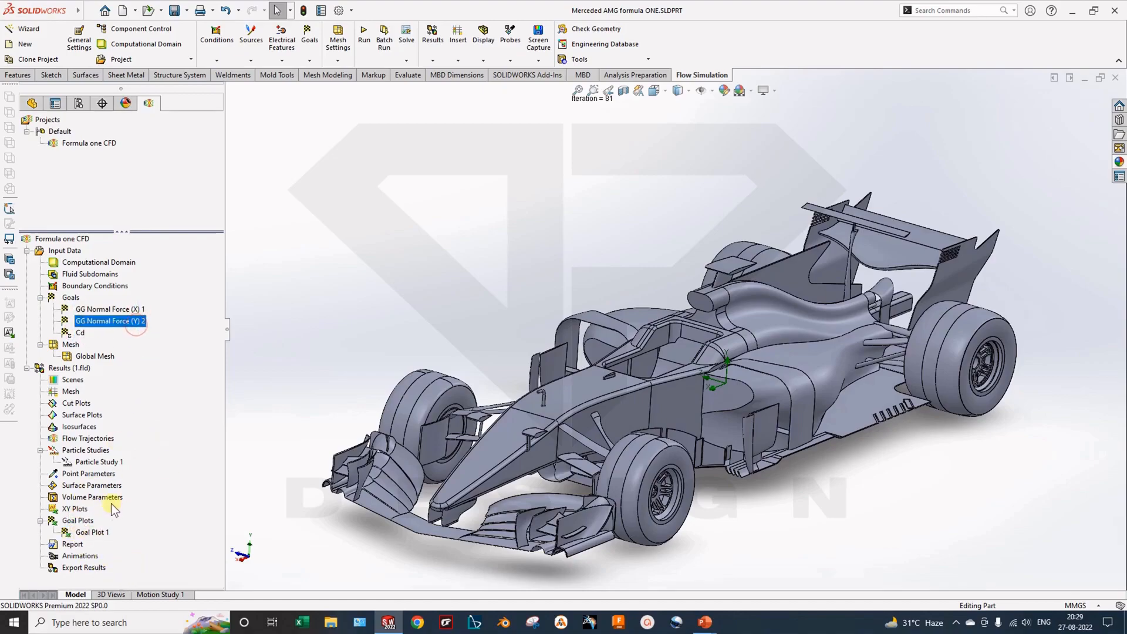
Step: Insert a goal plot of only the Cd goal against iterations, show its summary table, and accept the plot
right_click(76, 526)
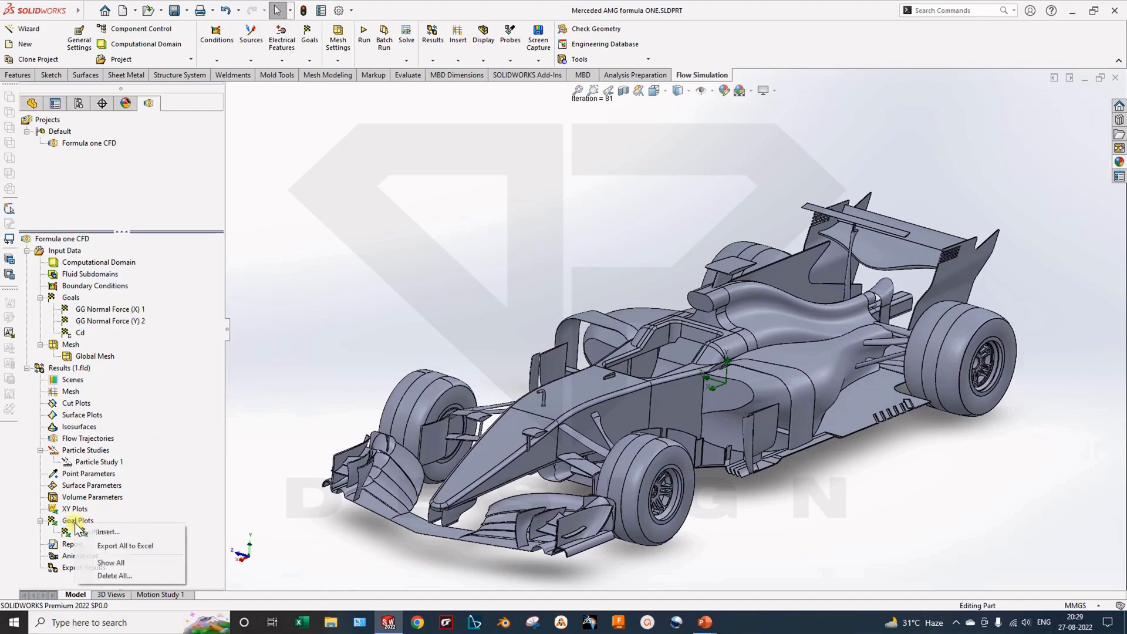
left_click(117, 531)
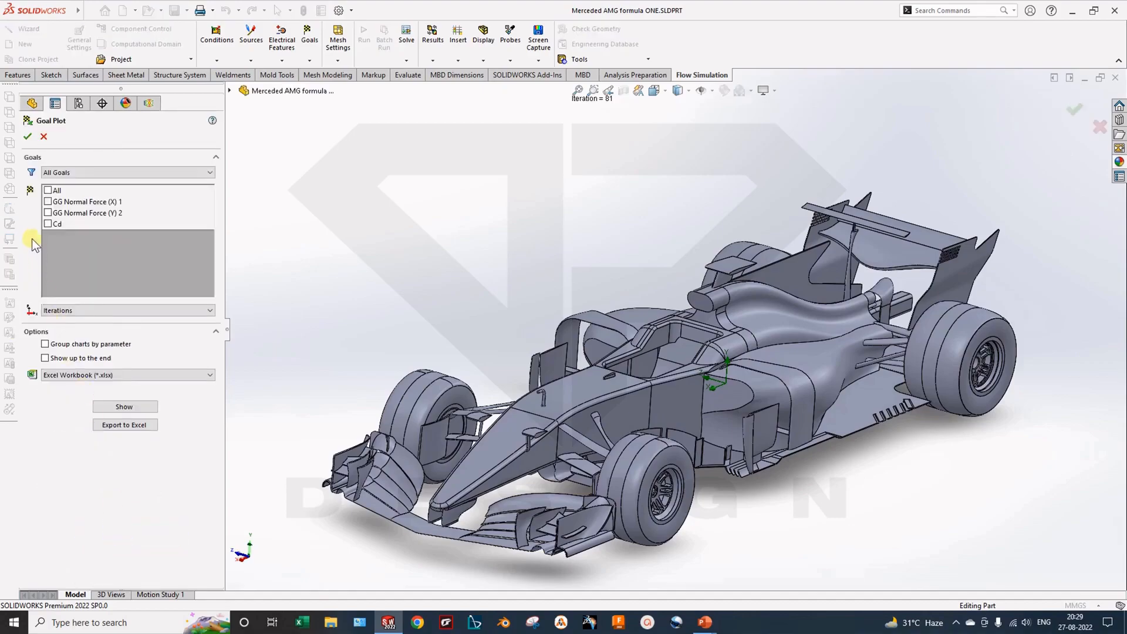
left_click(47, 191)
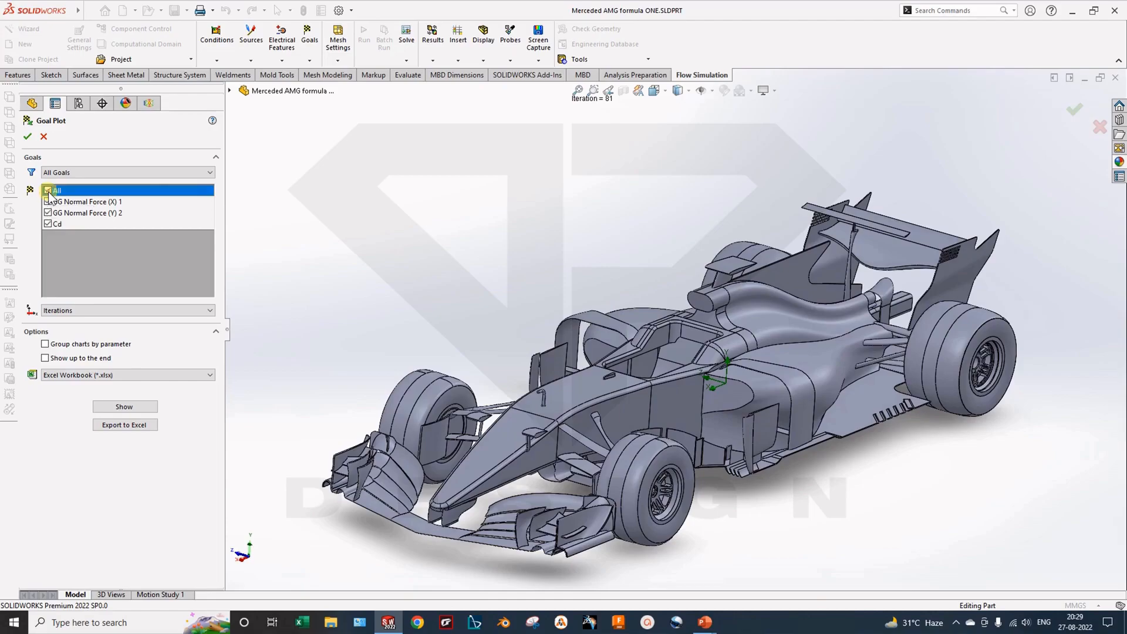
left_click(48, 223)
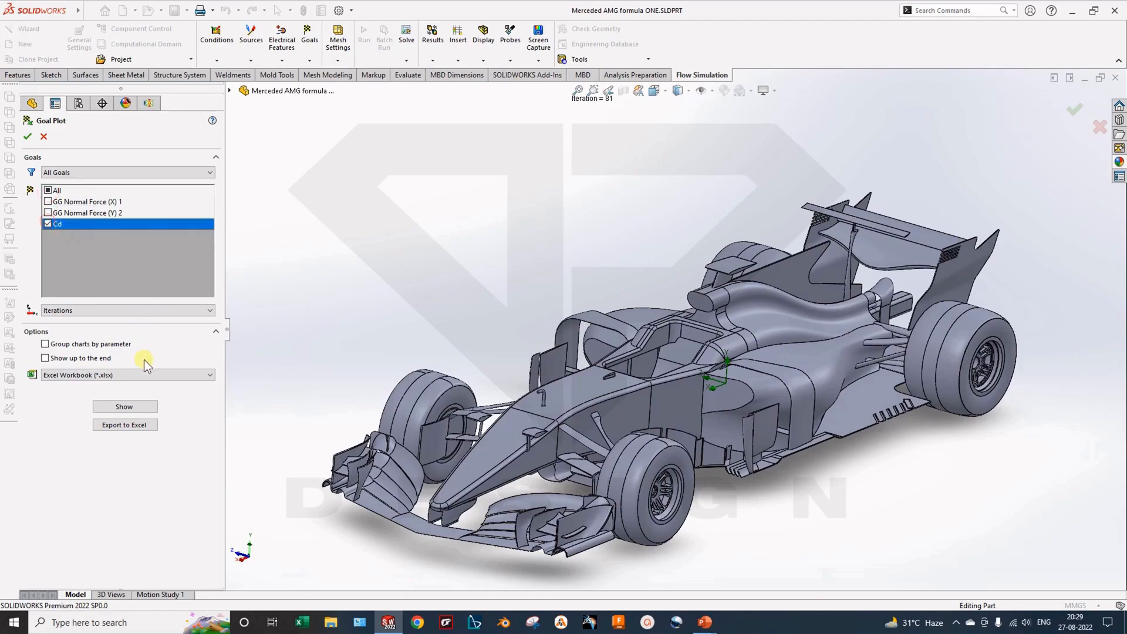
left_click(75, 311)
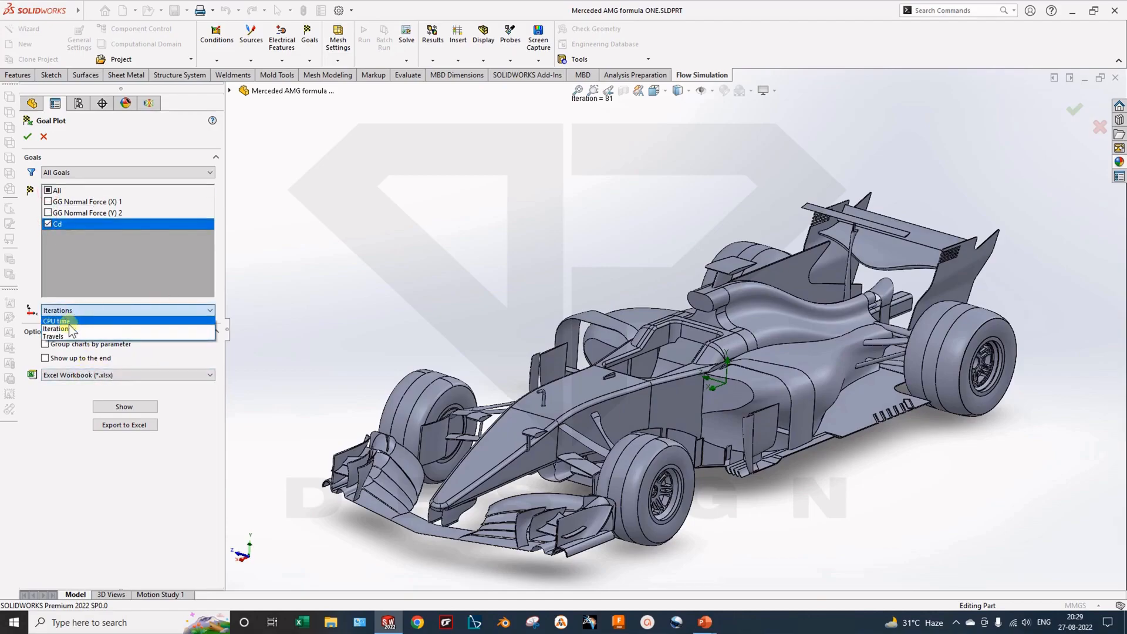
left_click(81, 328)
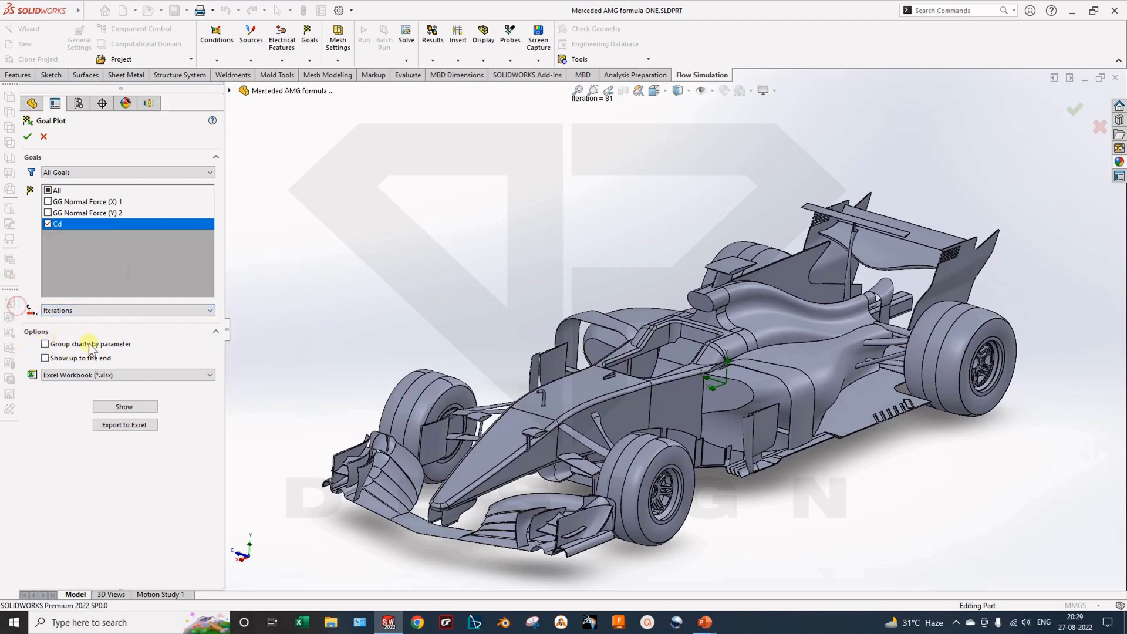
left_click(124, 406)
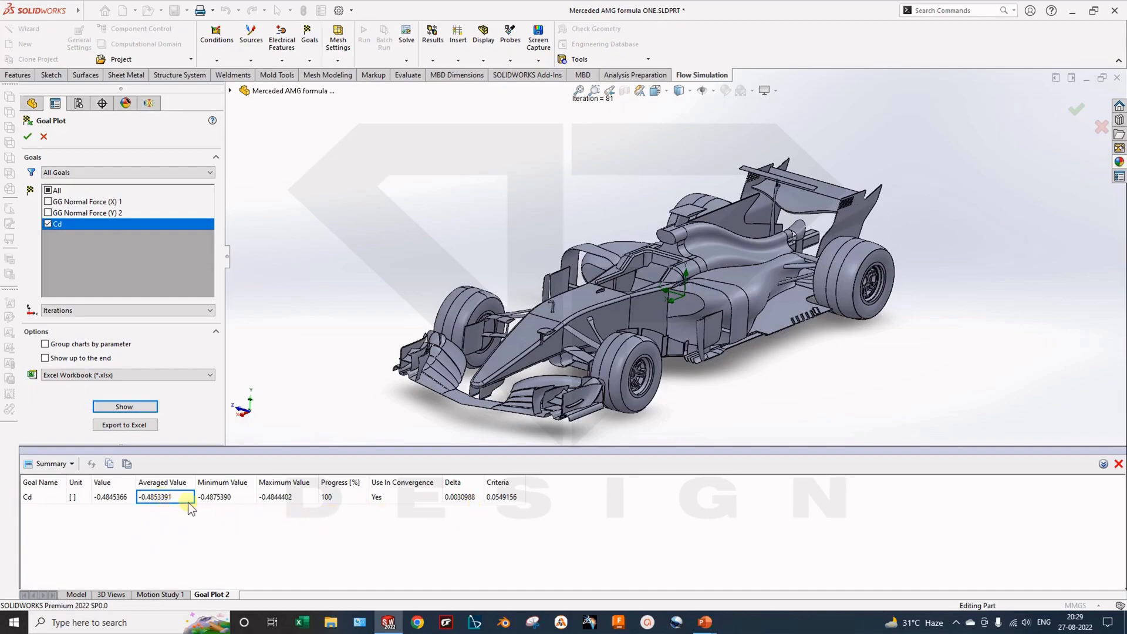
left_click(27, 137)
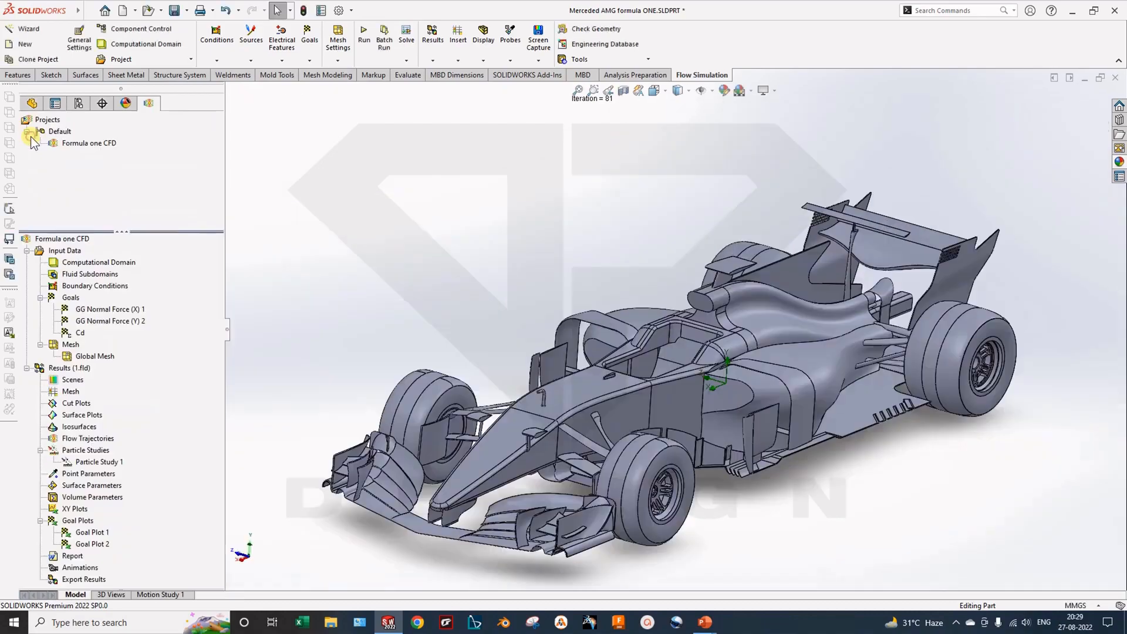
Step: Show the summary of Goal Plot 2 with GG Normal Force (X) 1 and GG Normal Force (Y) 2 included, and cancel the edit
middle_click_drag(714, 355, 650, 408)
scroll(664, 312, "down", 1)
right_click(86, 546)
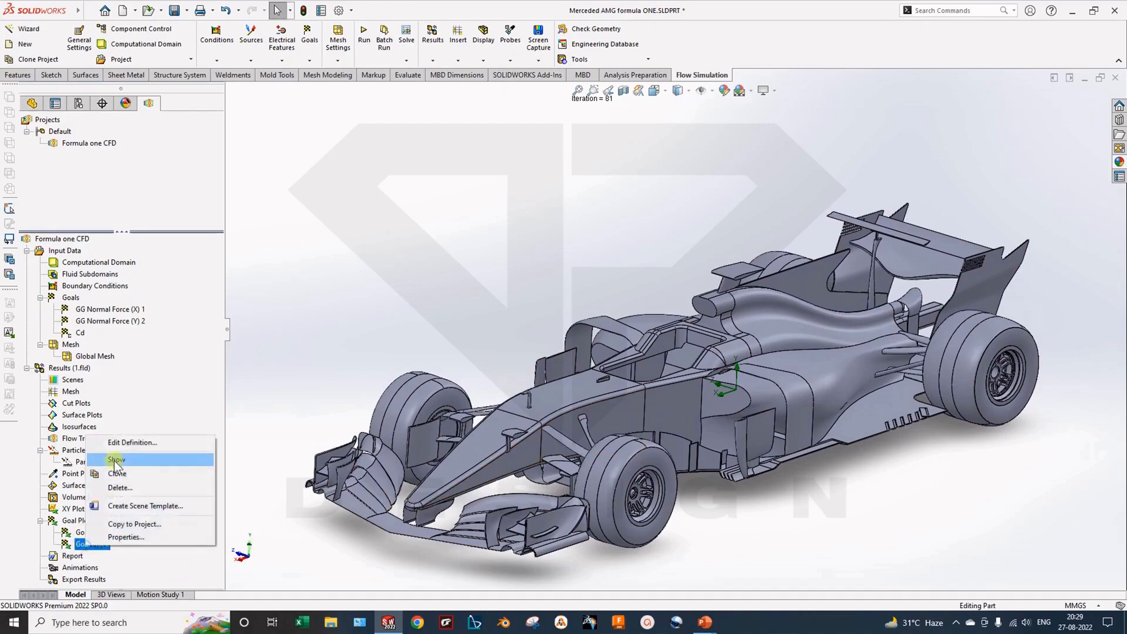
left_click(123, 442)
left_click(48, 202)
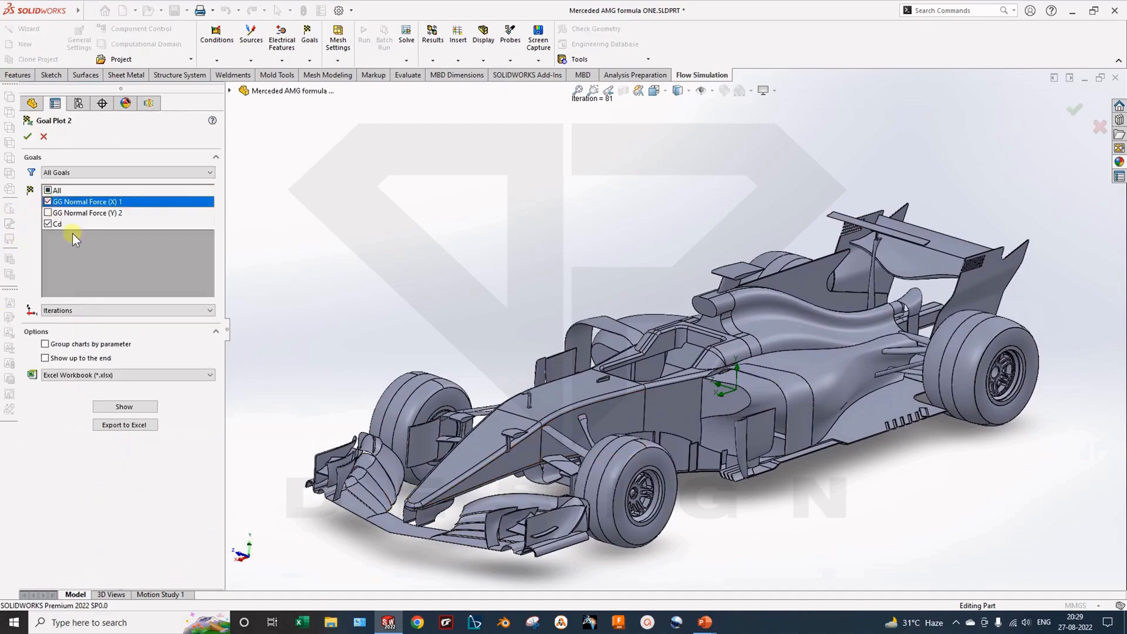
left_click(46, 216)
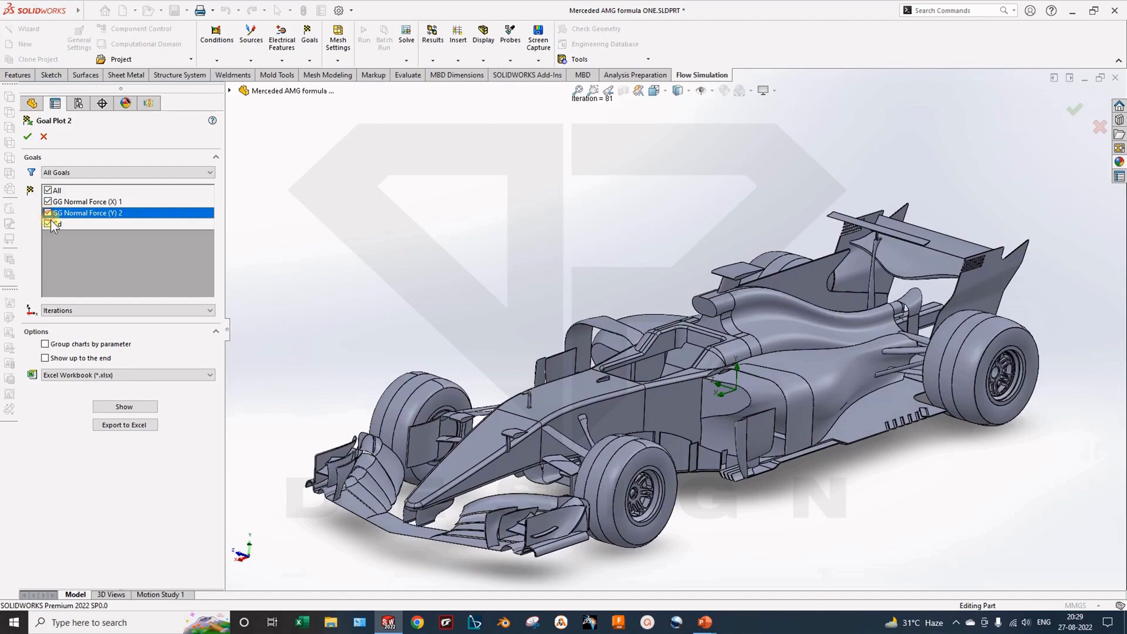
left_click(139, 410)
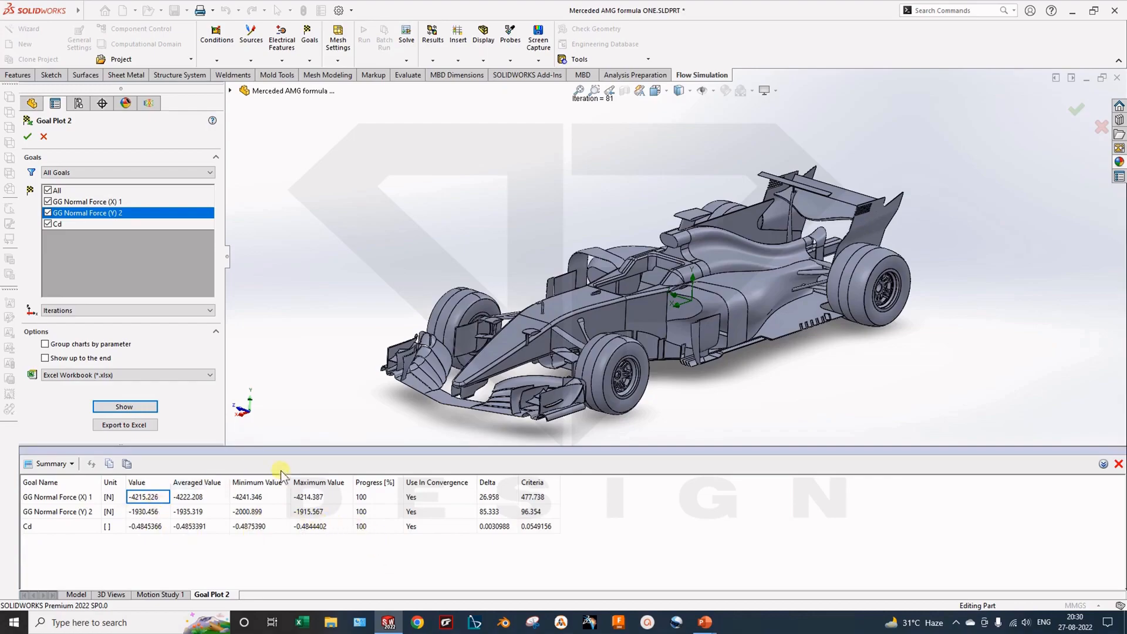
left_click(48, 140)
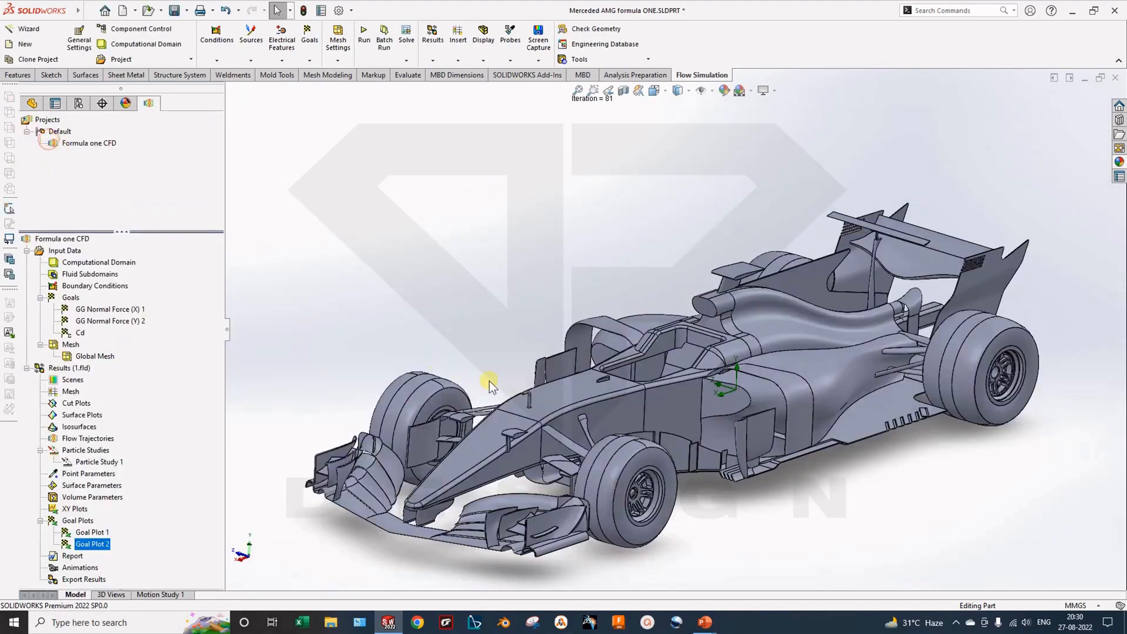
Step: Open the definition of the Cd equation goal and examine its drag coefficient expression
mouse_move(719, 405)
middle_mouse_down()
mouse_move(717, 390)
mouse_move(710, 397)
middle_mouse_up()
scroll(675, 337, "down", 5)
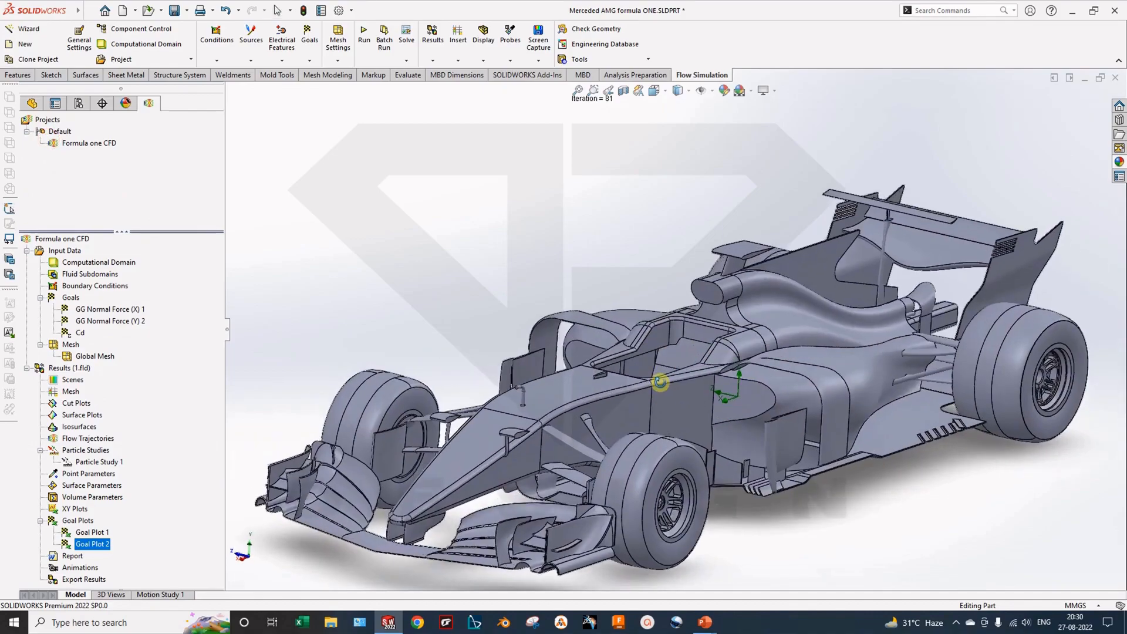
right_click(80, 332)
left_click(105, 340)
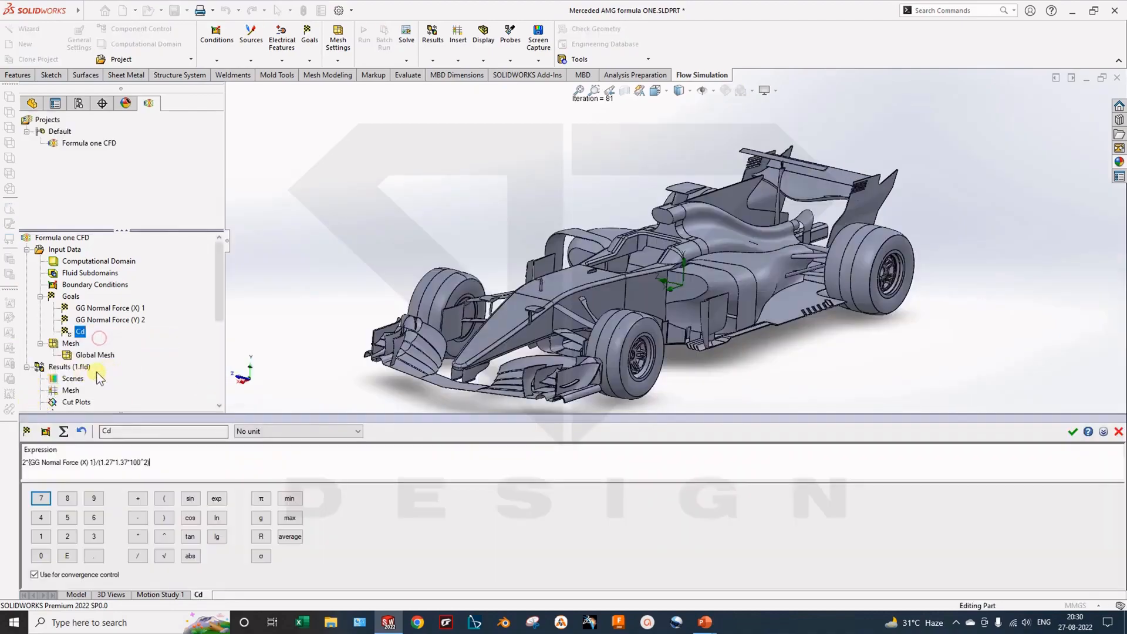
triple_click(165, 465)
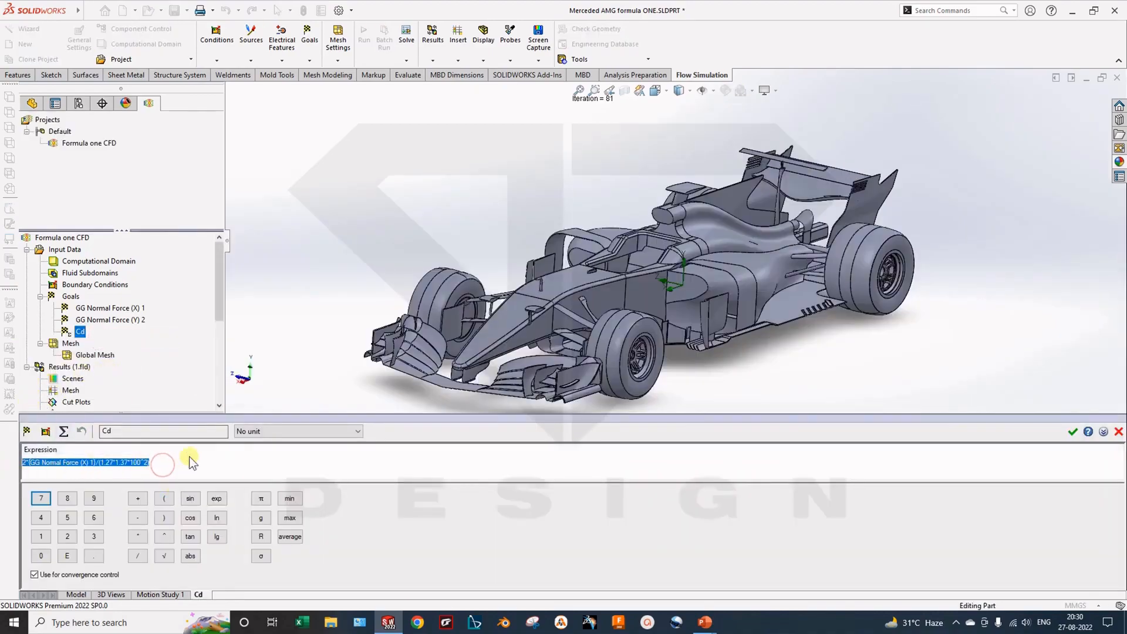
left_click(189, 456)
left_click(142, 432)
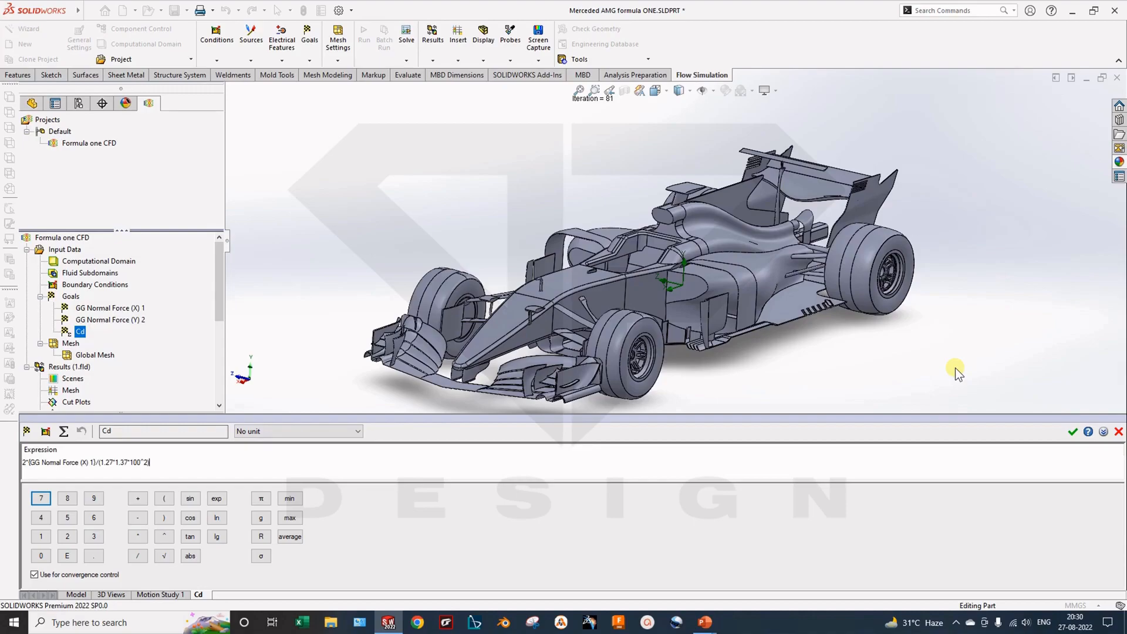
Step: Close the Cd goal definition without saving changes and start inserting a flow trajectories plot
left_click(1118, 432)
scroll(507, 351, "up", 3)
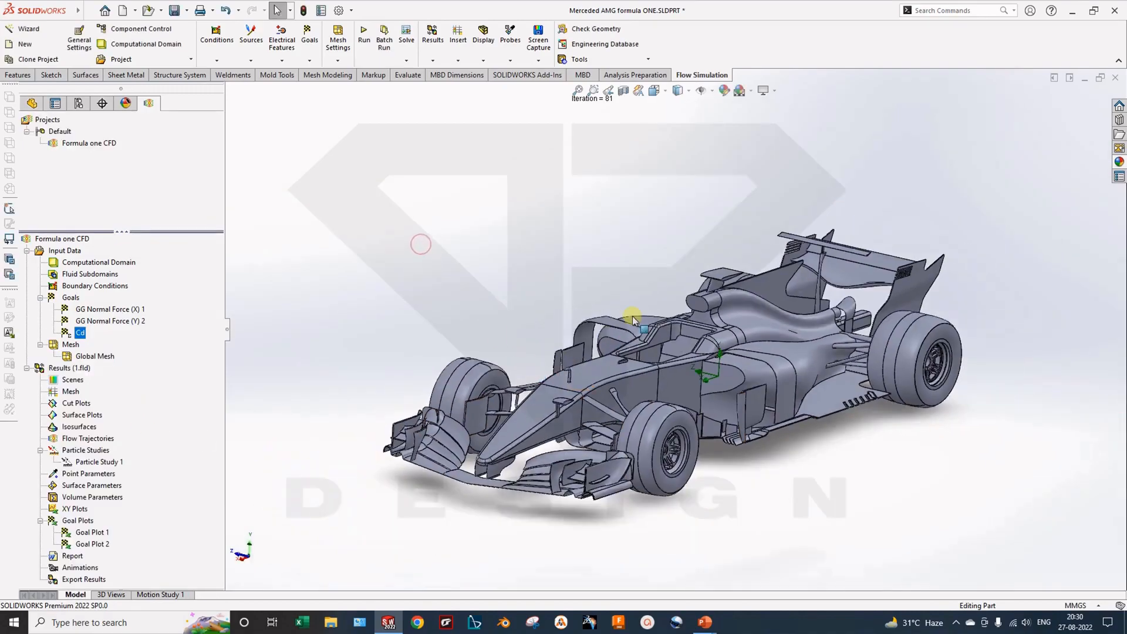
right_click(88, 439)
left_click(327, 383)
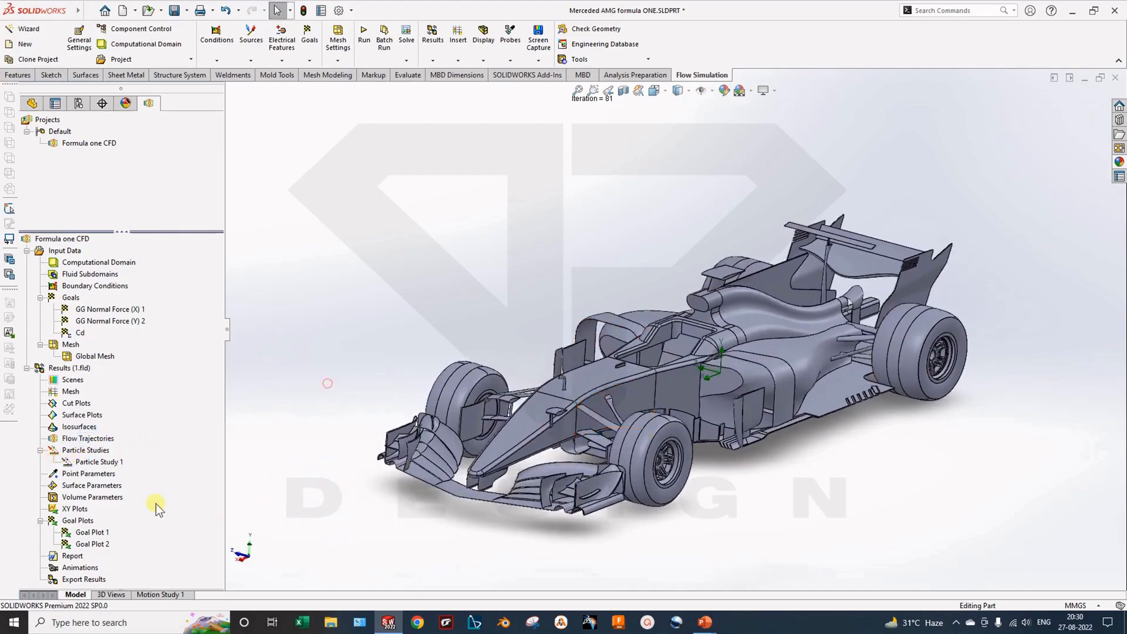
right_click(80, 442)
left_click(109, 448)
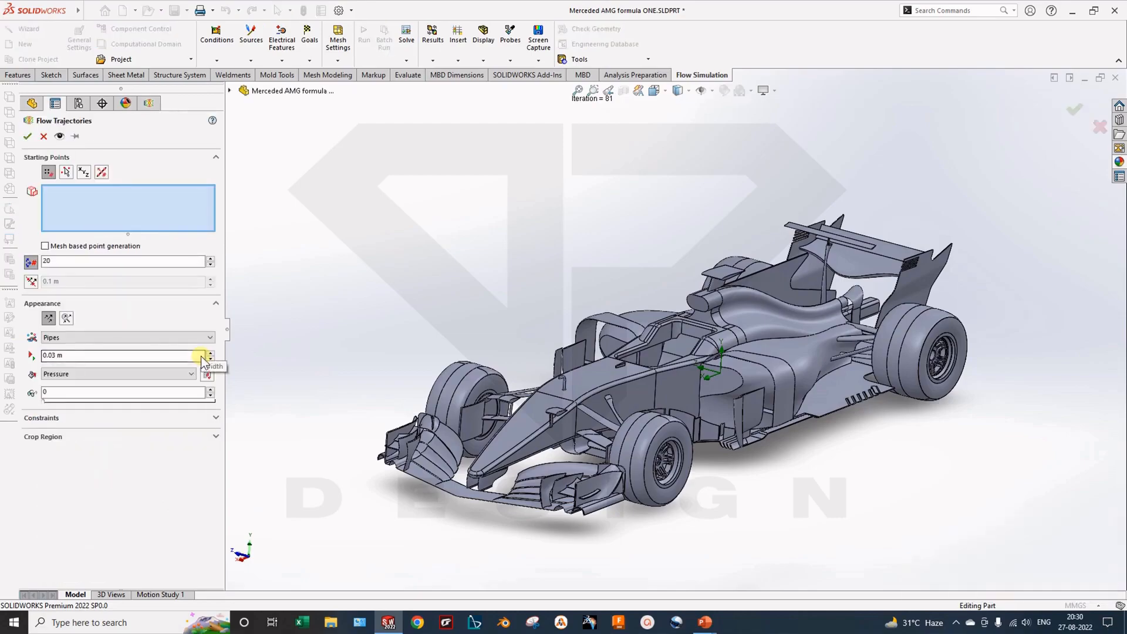
Step: Switch the trajectories' appearance to dynamic trajectories, try Spheres as the shape, and settle on Arrows
middle_click_drag(493, 382, 460, 353)
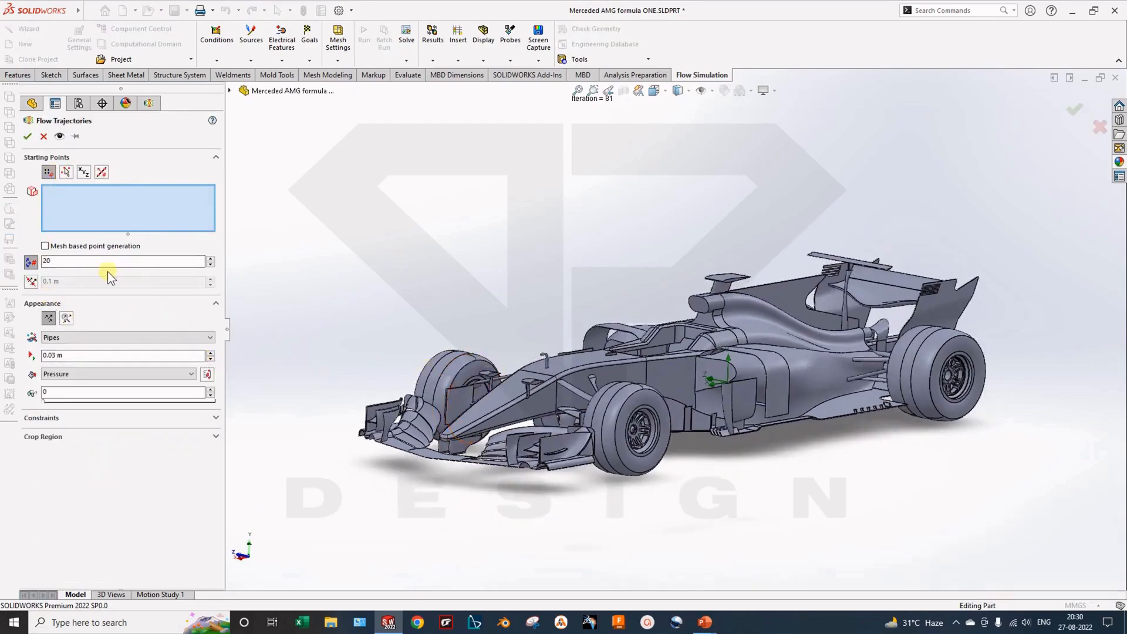
mouse_move(528, 398)
middle_mouse_down()
mouse_move(435, 330)
mouse_move(564, 405)
mouse_move(550, 418)
mouse_move(537, 410)
middle_mouse_up()
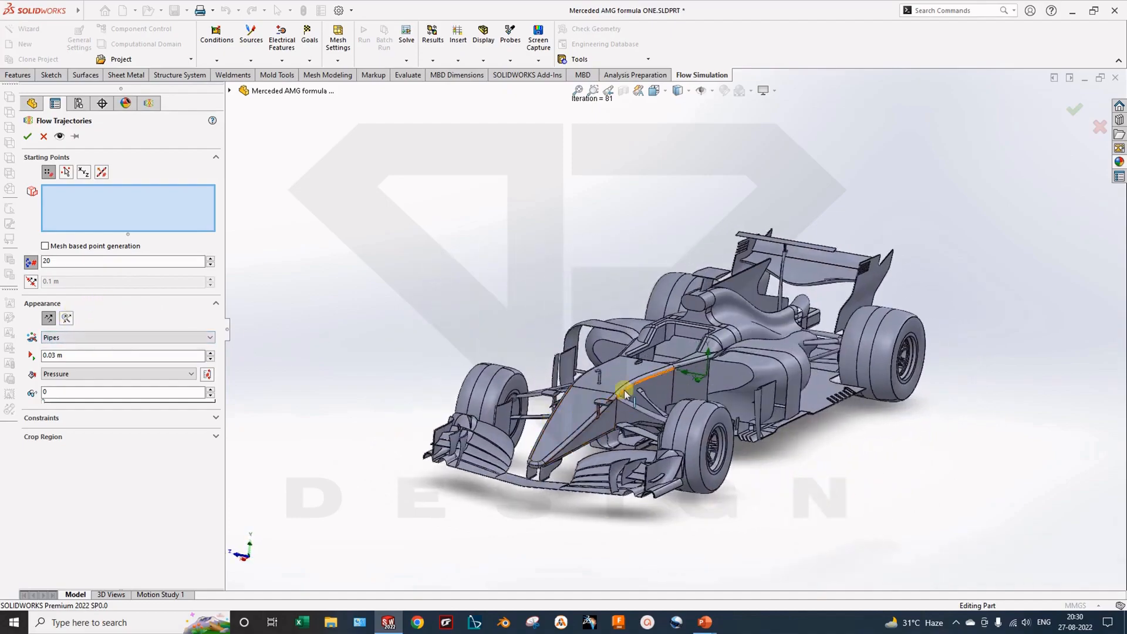
scroll(631, 375, "down", 1)
scroll(639, 377, "down", 1)
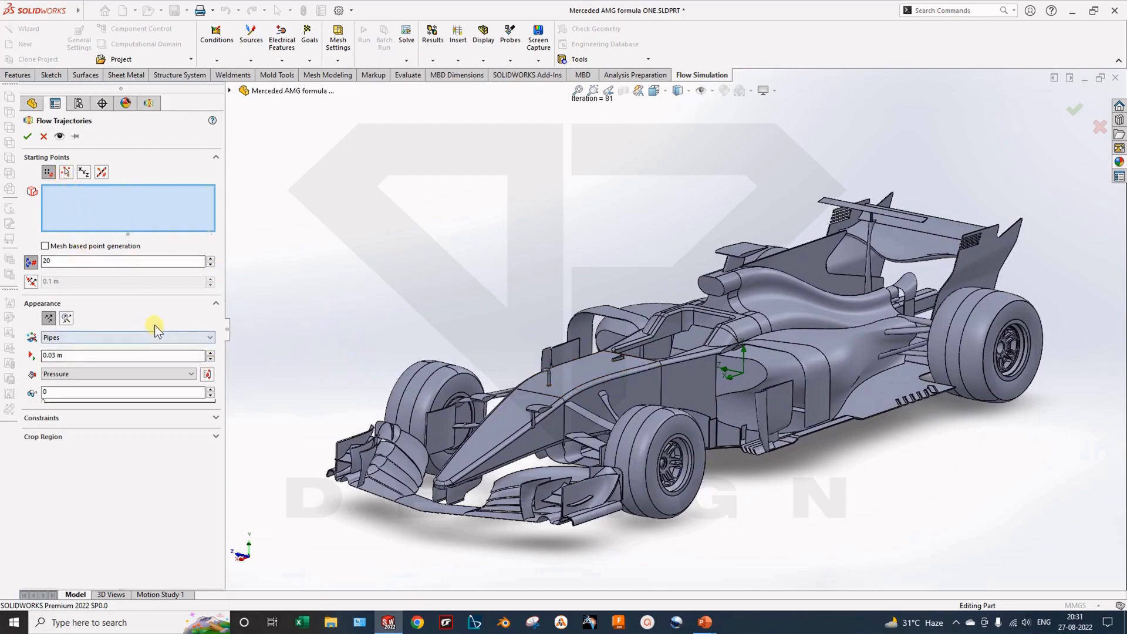
middle_click_drag(375, 385, 496, 392)
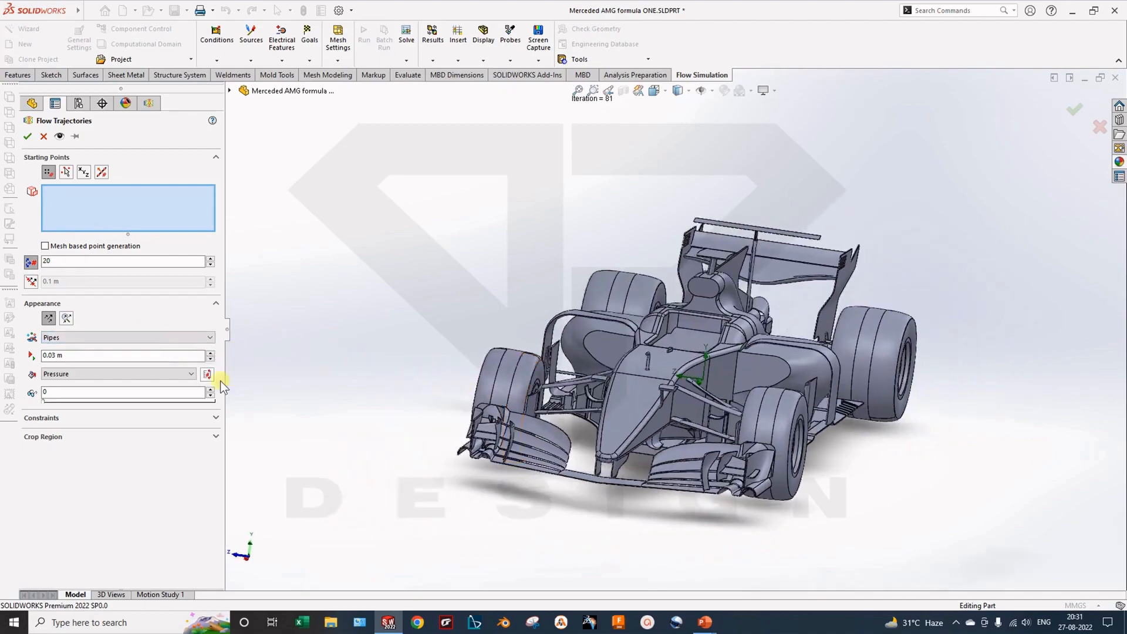
left_click(66, 319)
left_click(72, 338)
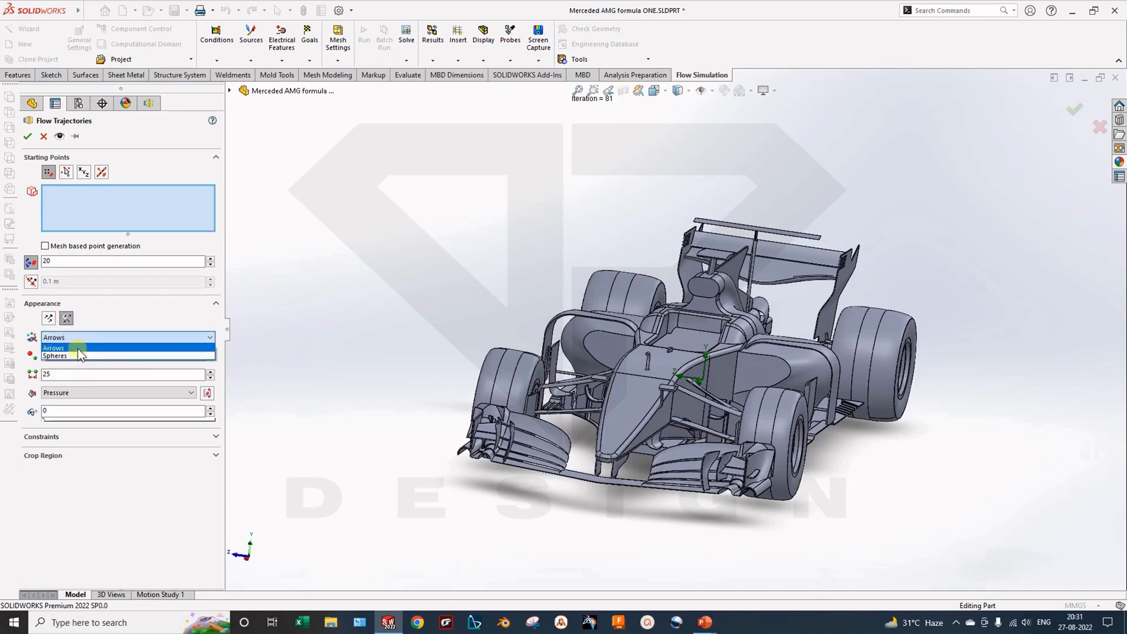
left_click(86, 356)
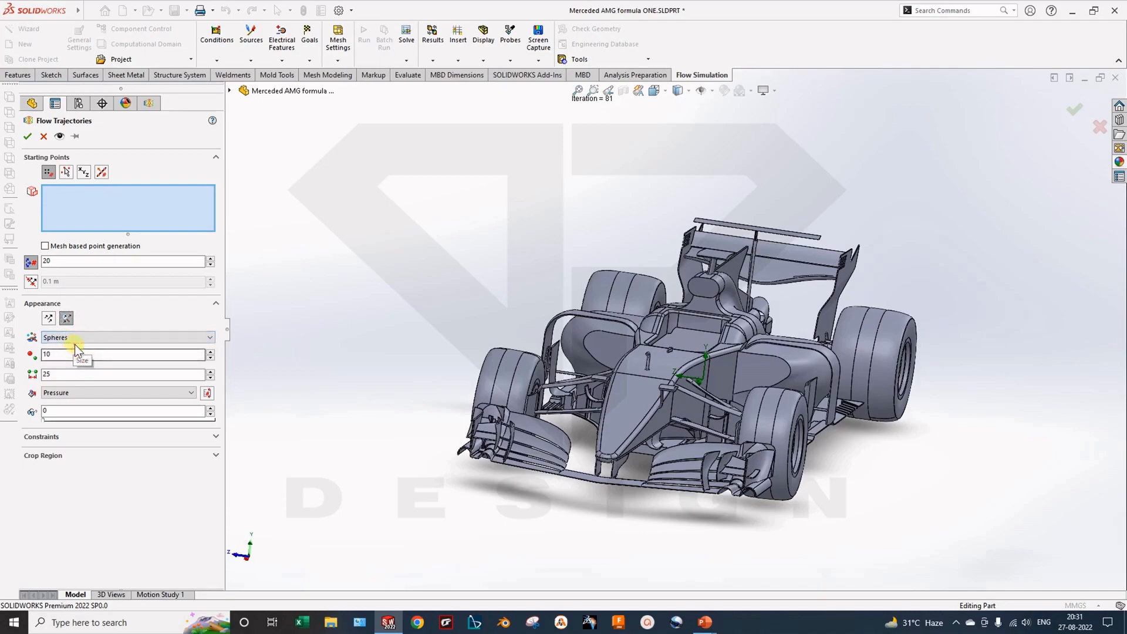
left_click(70, 338)
left_click(76, 347)
Step: Set the arrow size to 10 and the spacing to 20, and colour the trajectories by Velocity
double_click(53, 357)
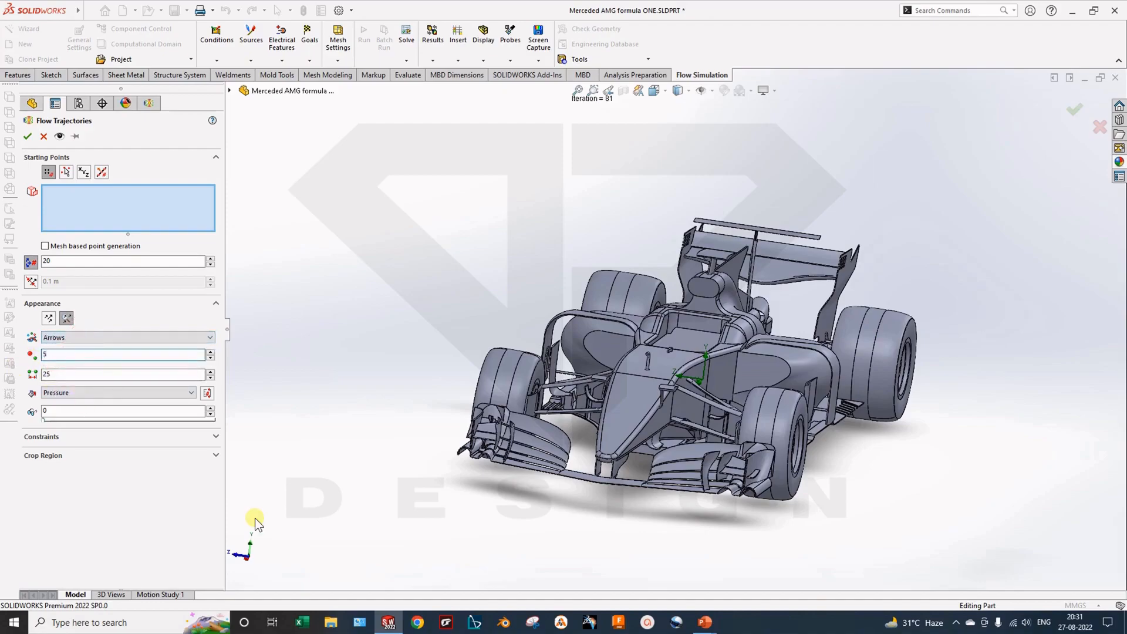
double_click(55, 374)
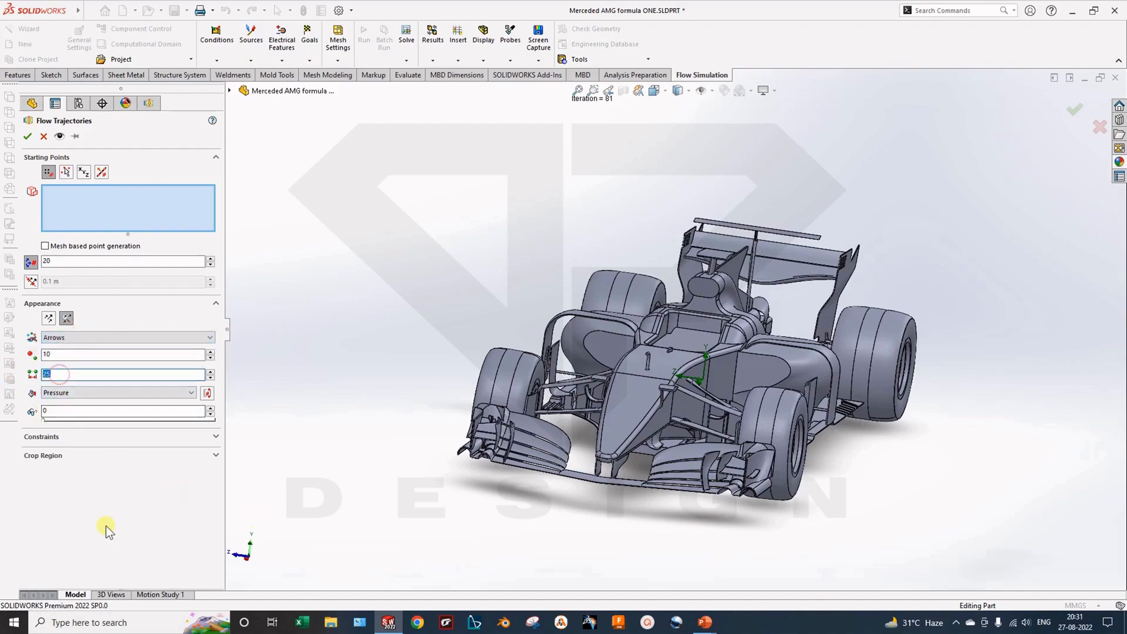
type("20")
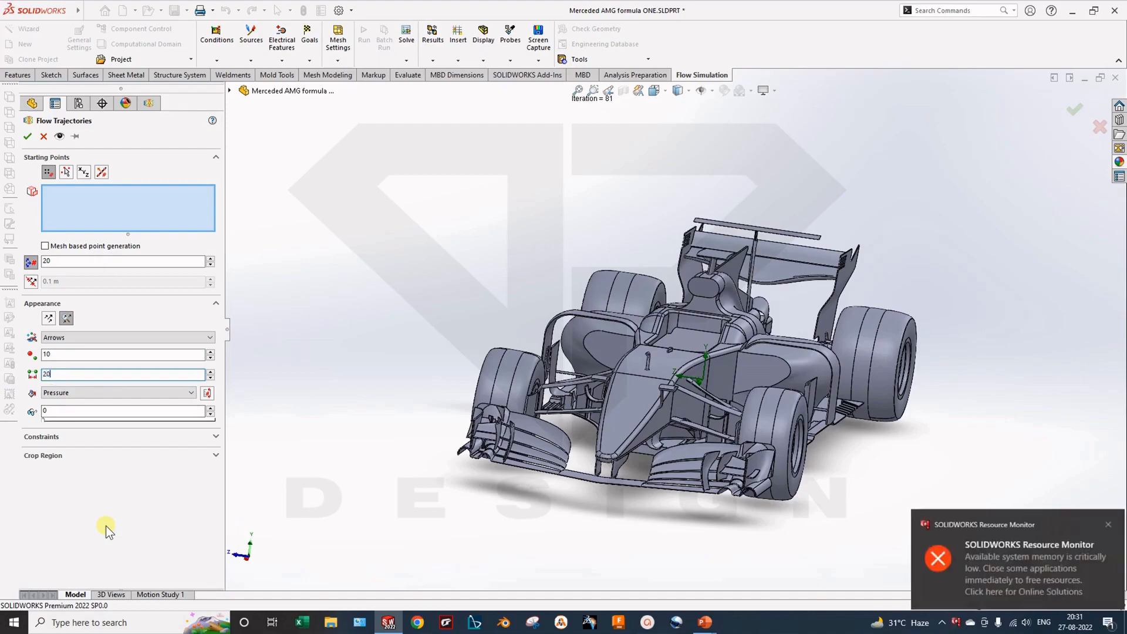
left_click(49, 391)
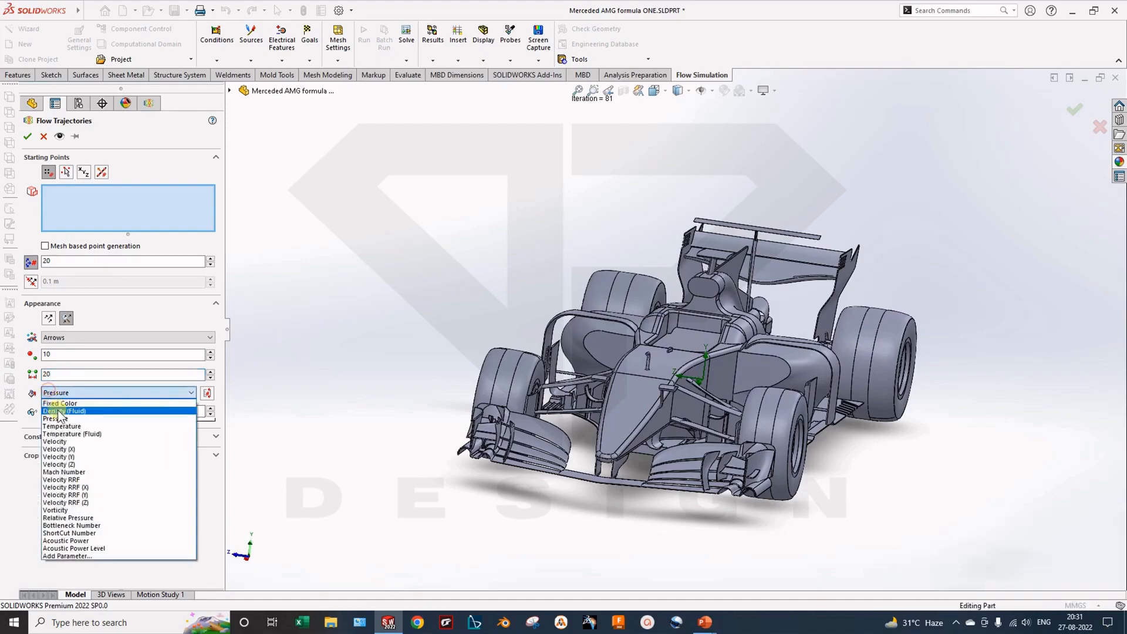
left_click(79, 441)
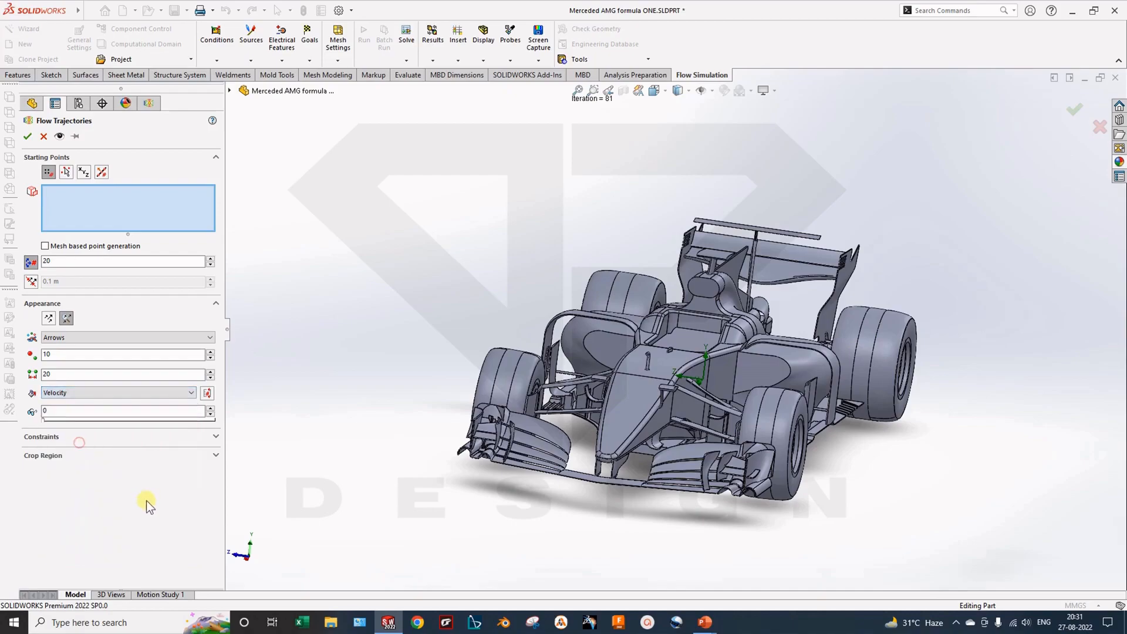
Step: Examine the crop region limits and the constraints of the flow trajectories
left_click(62, 458)
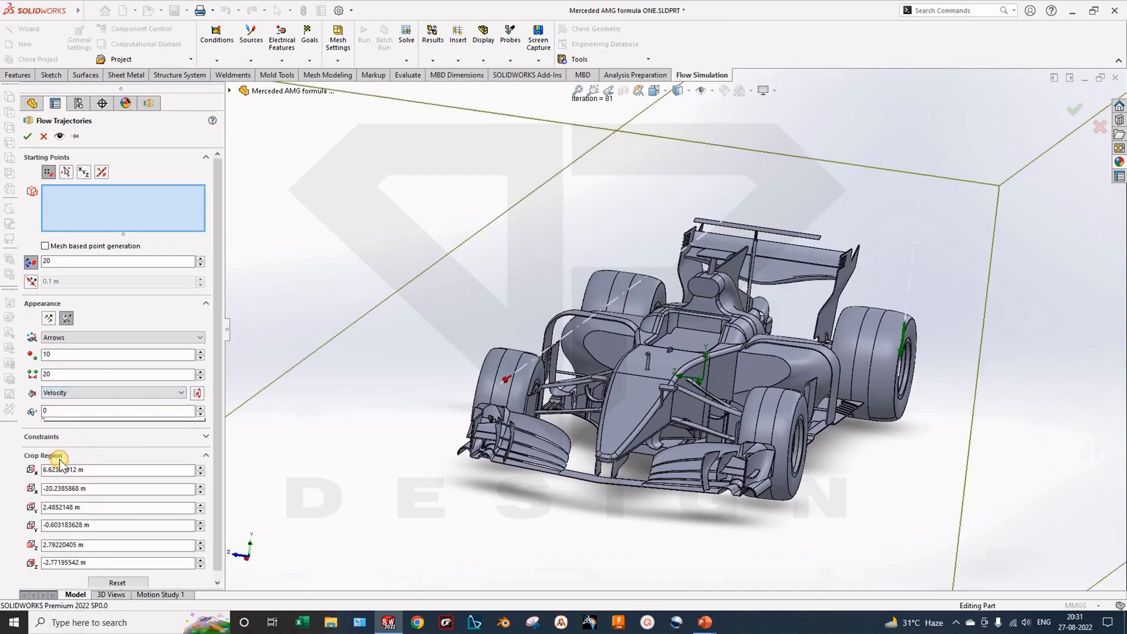
left_click(61, 458)
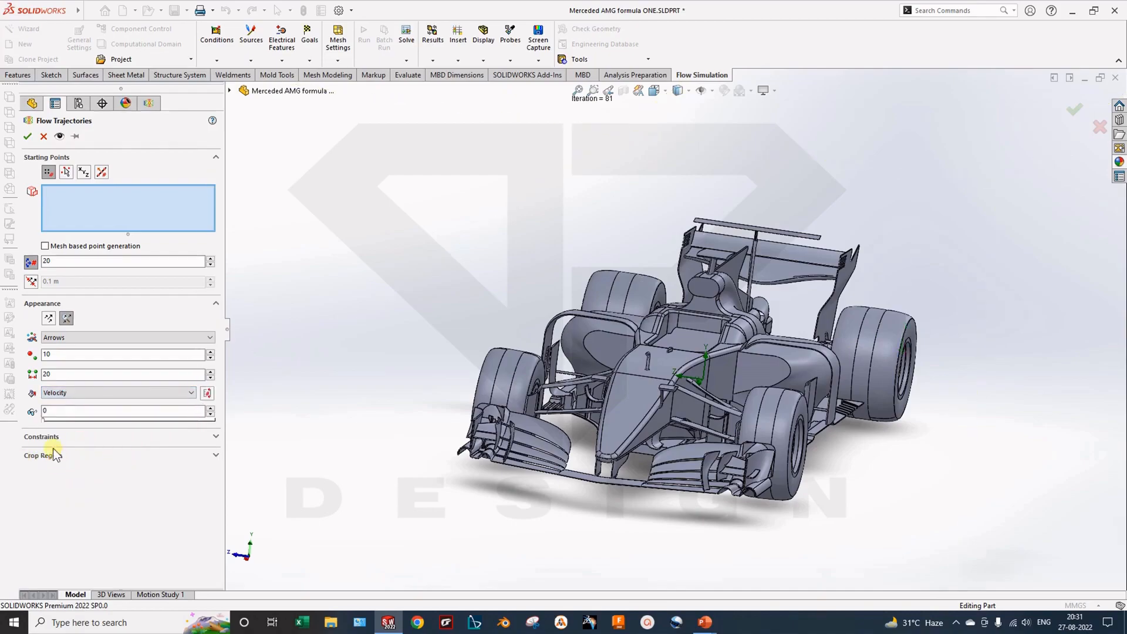
left_click(50, 456)
left_click(57, 456)
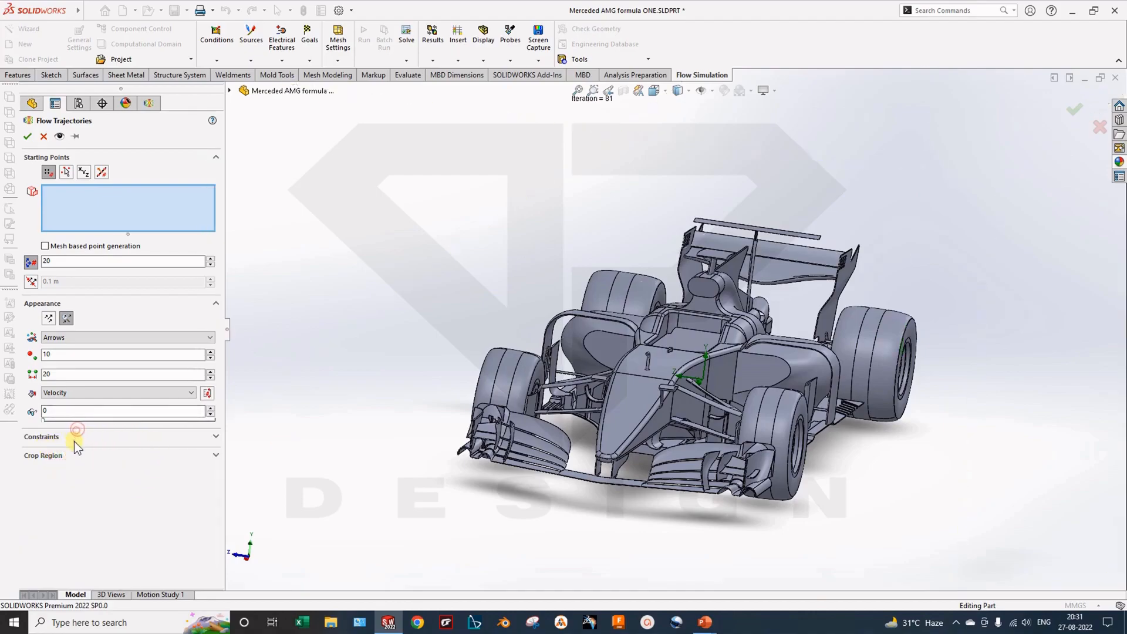
left_click(26, 438)
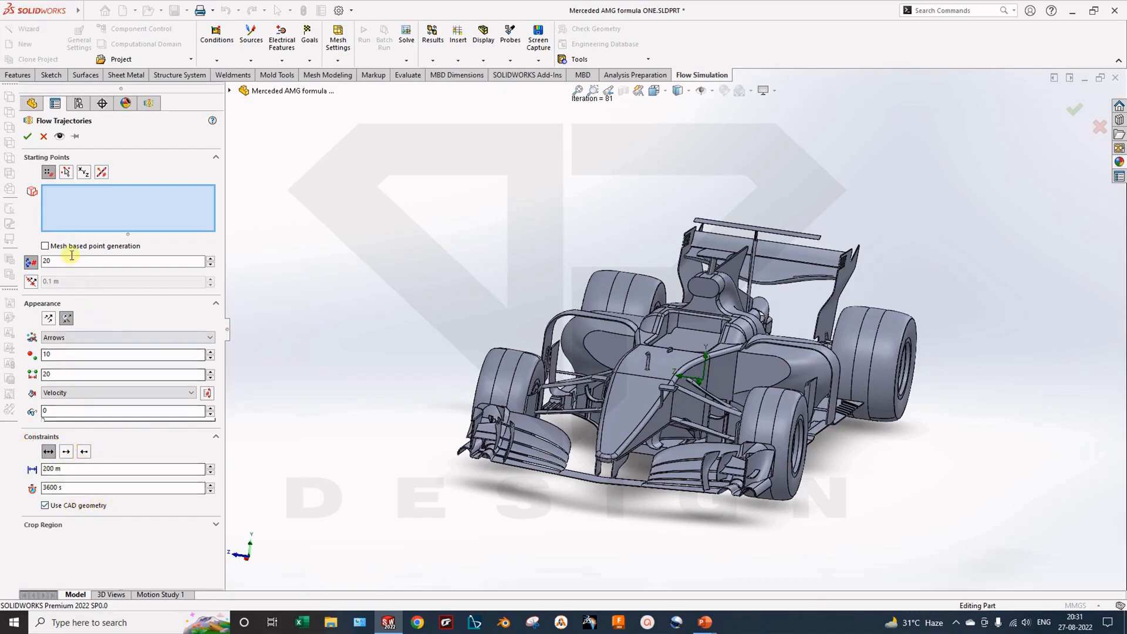
Step: Select five faces of the front wing flaps on one side of the nose as trajectory starting points
left_click(84, 213)
middle_click_drag(743, 502, 738, 507)
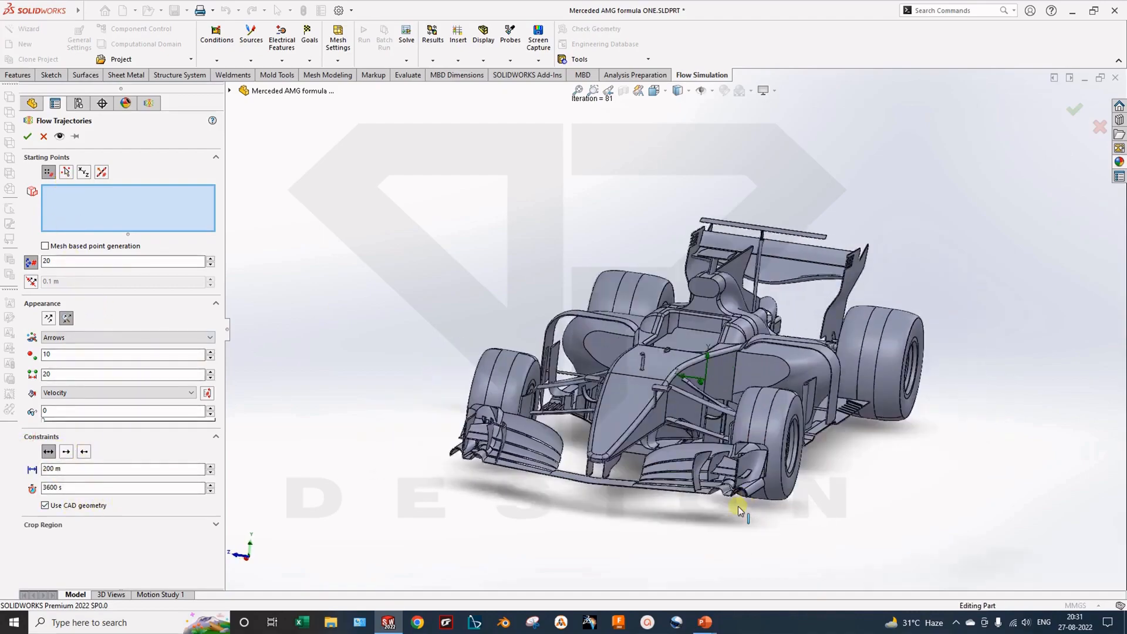
scroll(626, 446, "down", 3)
left_click(719, 467)
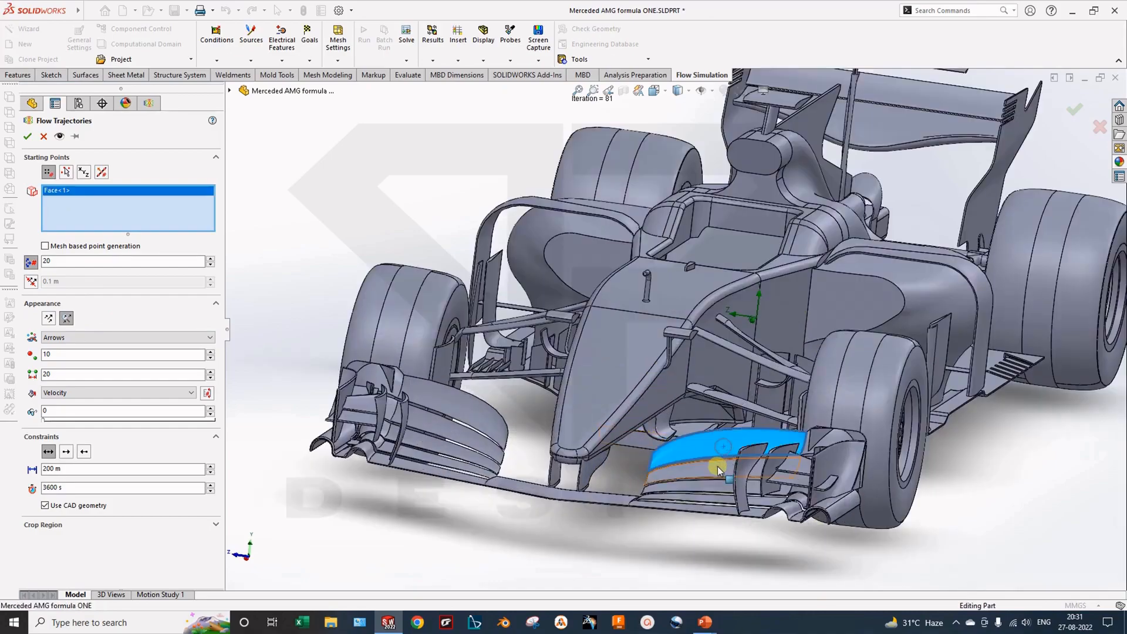
left_click(715, 483)
left_click(680, 498)
left_click(706, 509)
middle_click_drag(777, 504, 767, 496)
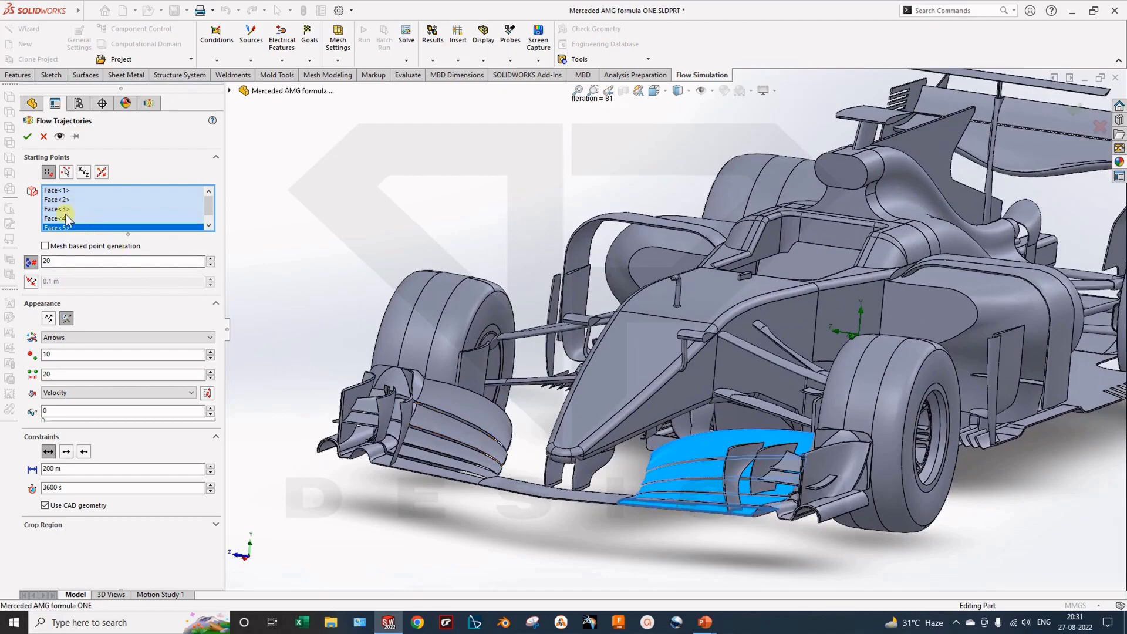
Step: Try mesh based point generation, turn it off again, and create the flow trajectories
left_click(69, 248)
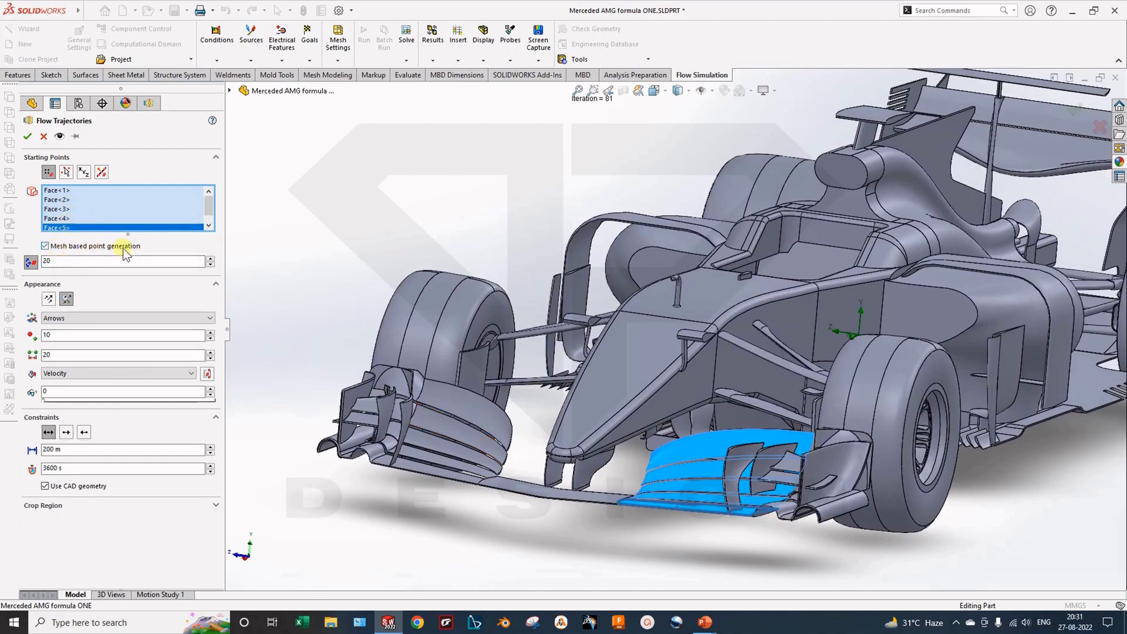
left_click(60, 247)
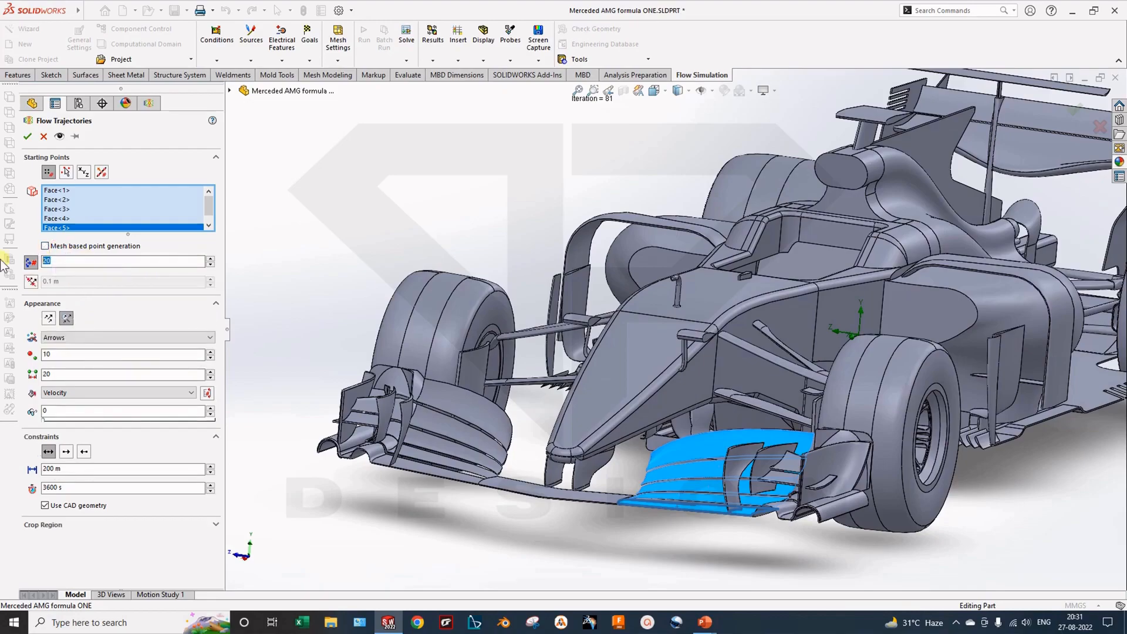
left_click(27, 136)
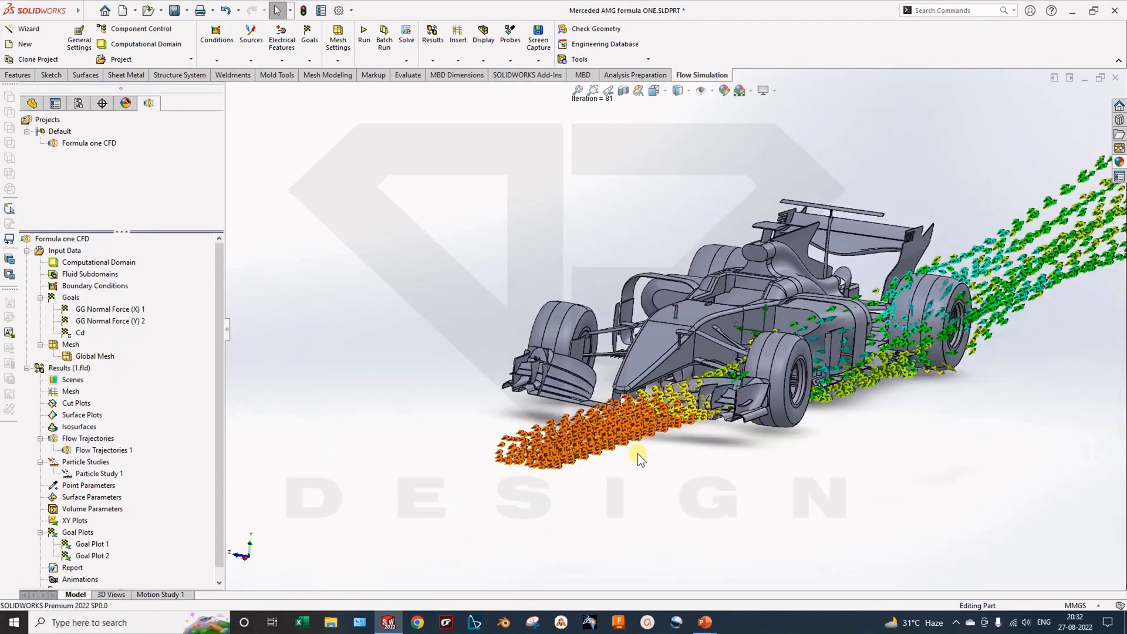
Step: Examine the velocity-coloured arrows around the front wing, sidepod and rear of the car from several angles
middle_click_drag(804, 381, 666, 433)
scroll(865, 403, "down", 2)
scroll(728, 404, "up", 5)
middle_click_drag(496, 320, 636, 348)
scroll(605, 341, "down", 1)
scroll(834, 297, "down", 2)
mouse_move(586, 444)
middle_mouse_down()
mouse_move(615, 497)
mouse_move(581, 438)
middle_mouse_up()
Step: Play Flow Trajectories 1 and examine the moving arrows along the car from the front and side
left_click(103, 449)
right_click(106, 449)
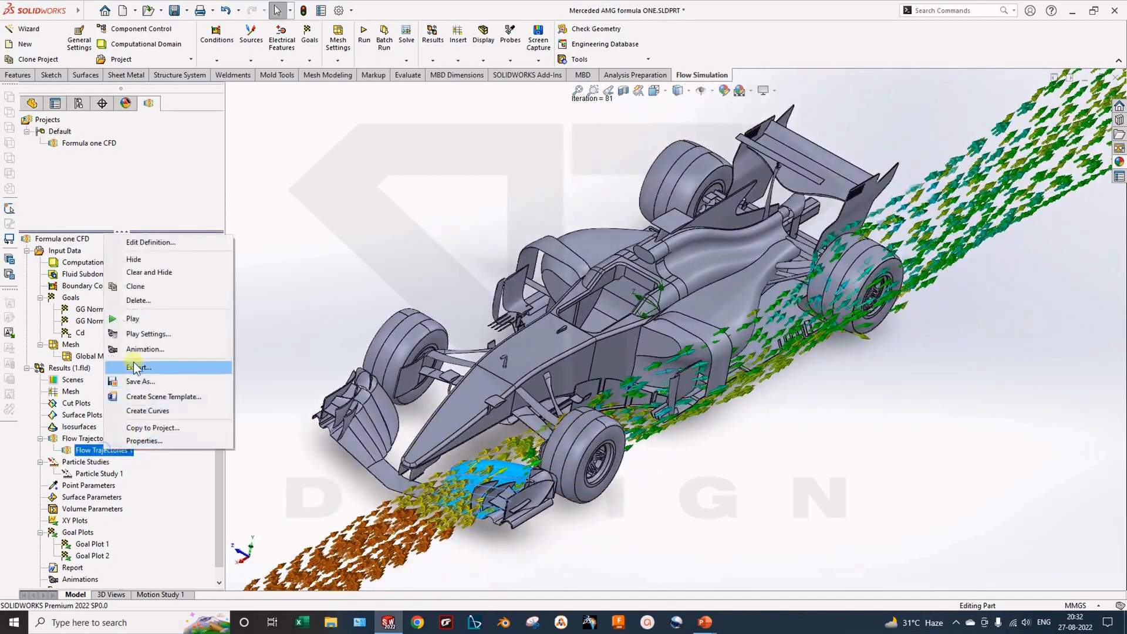
left_click(148, 324)
middle_click_drag(573, 536, 636, 453)
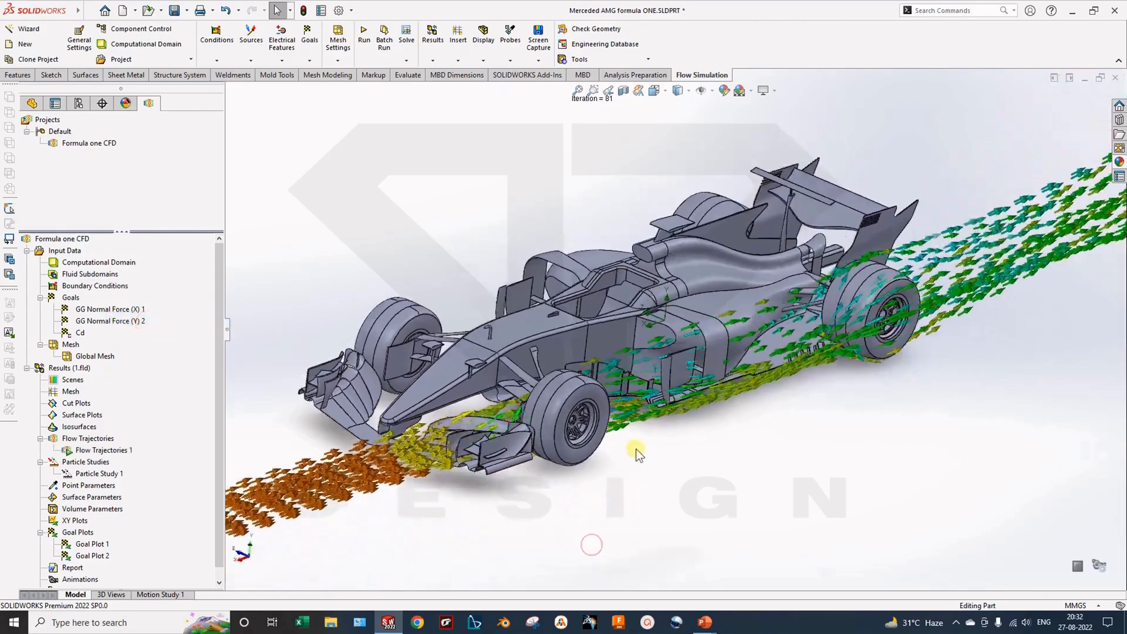
scroll(407, 464, "down", 3)
middle_click_drag(456, 413, 572, 424)
scroll(578, 365, "down", 1)
middle_click_drag(578, 365, 608, 357)
scroll(681, 293, "up", 3)
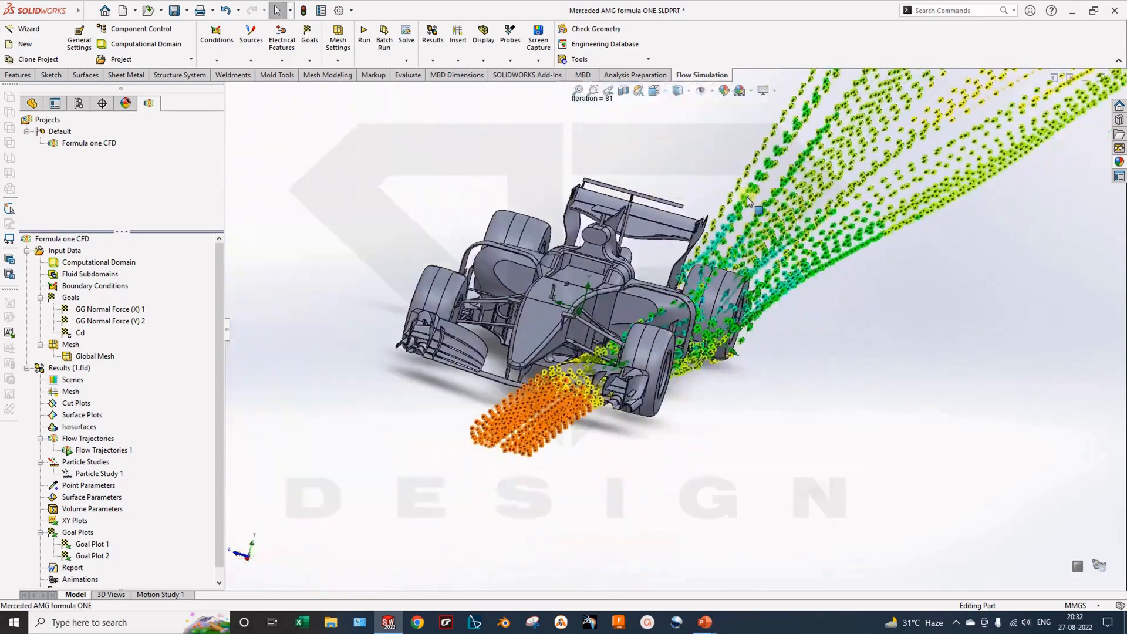
middle_click_drag(769, 221, 708, 149)
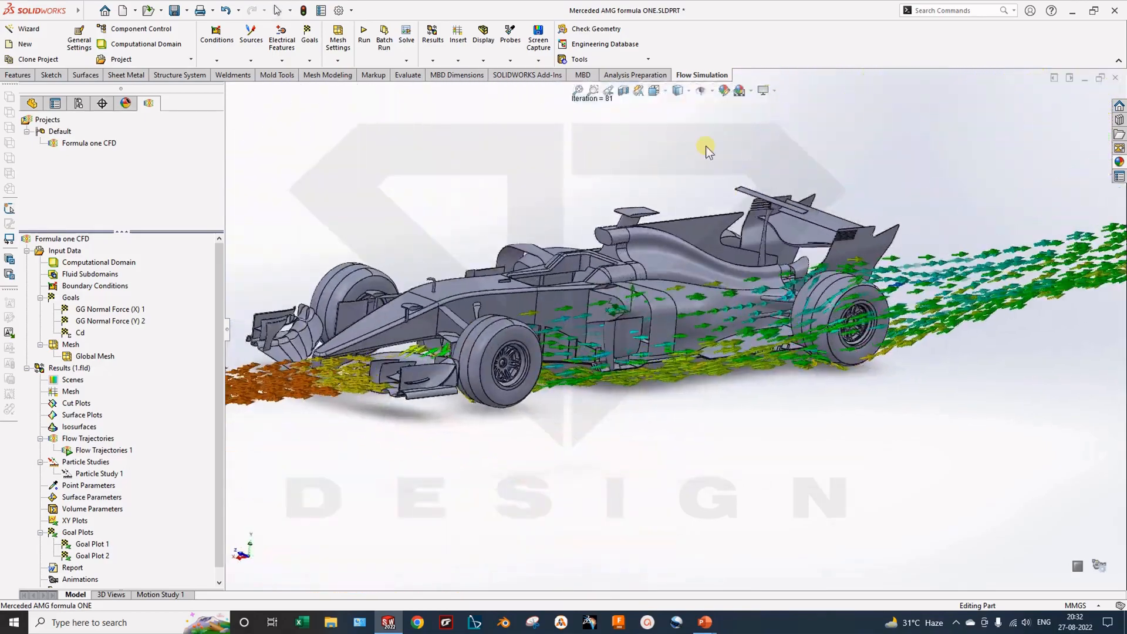
Step: Apply a dark scene background behind the car and its flow trajectories
left_click(740, 93)
left_click(739, 92)
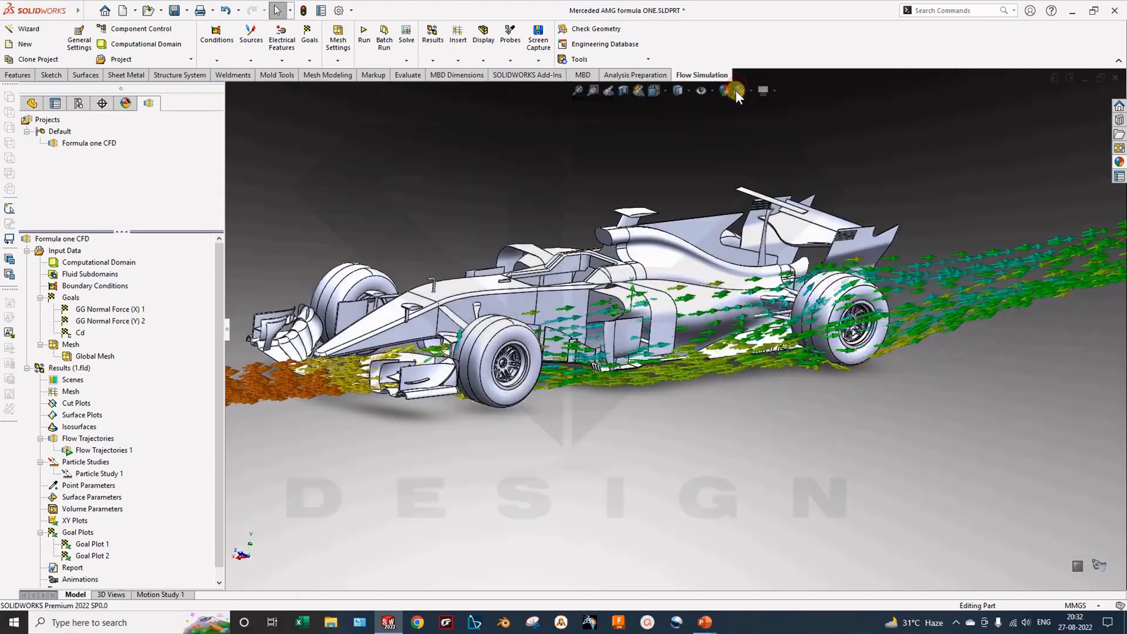
scroll(497, 278, "up", 3)
middle_click_drag(495, 276, 838, 431)
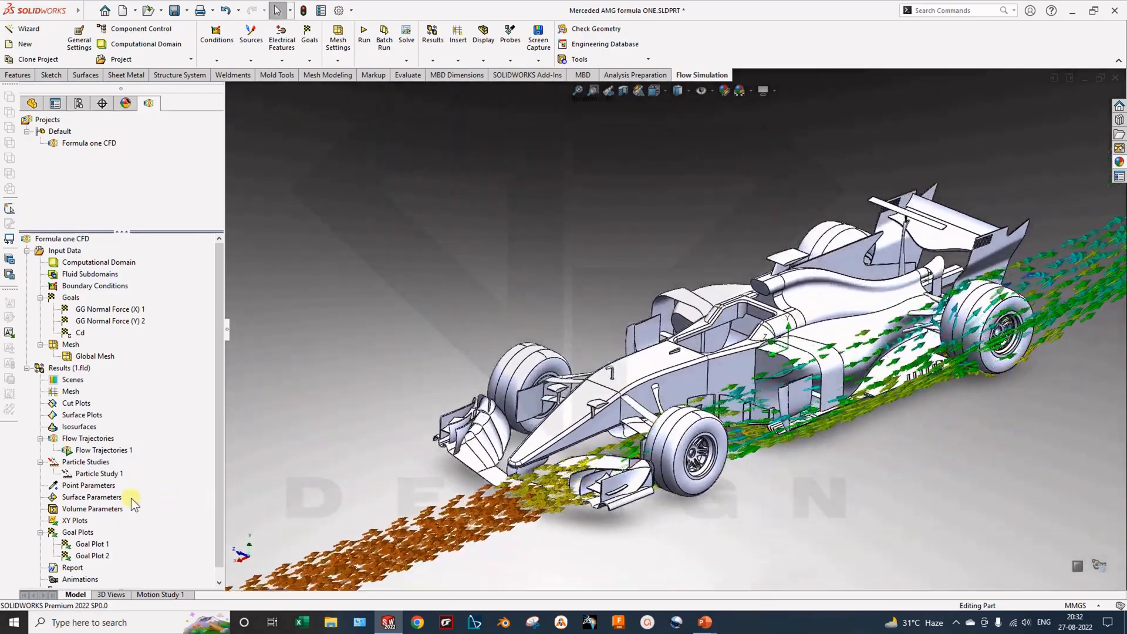
Step: Hide Flow Trajectories 1 and start inserting a second flow trajectories plot
right_click(92, 450)
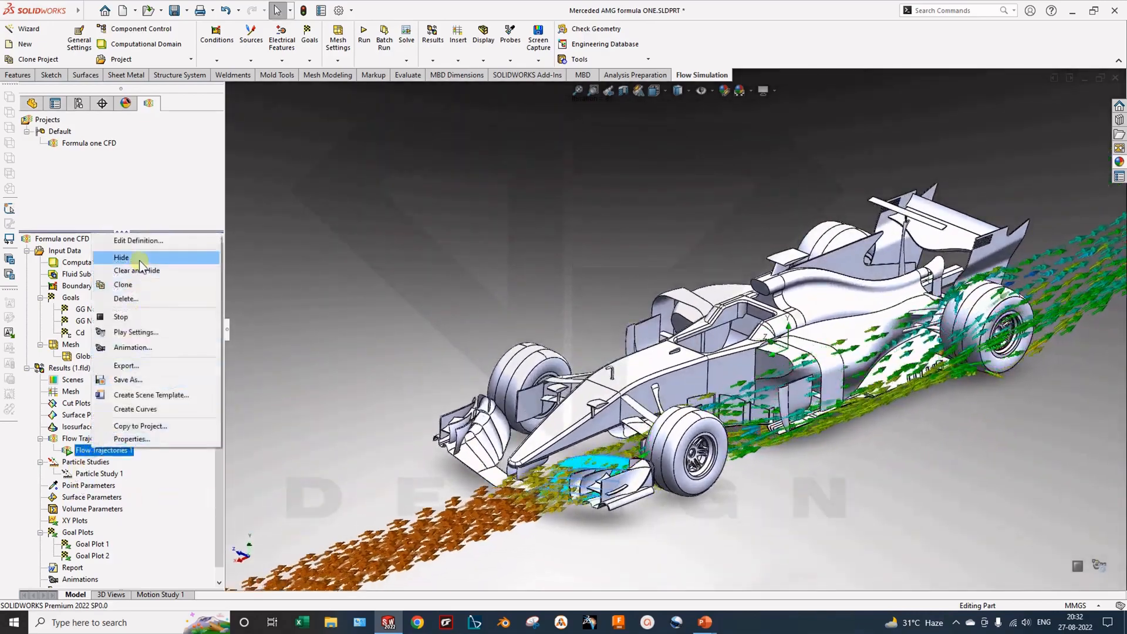
left_click(139, 265)
right_click(96, 440)
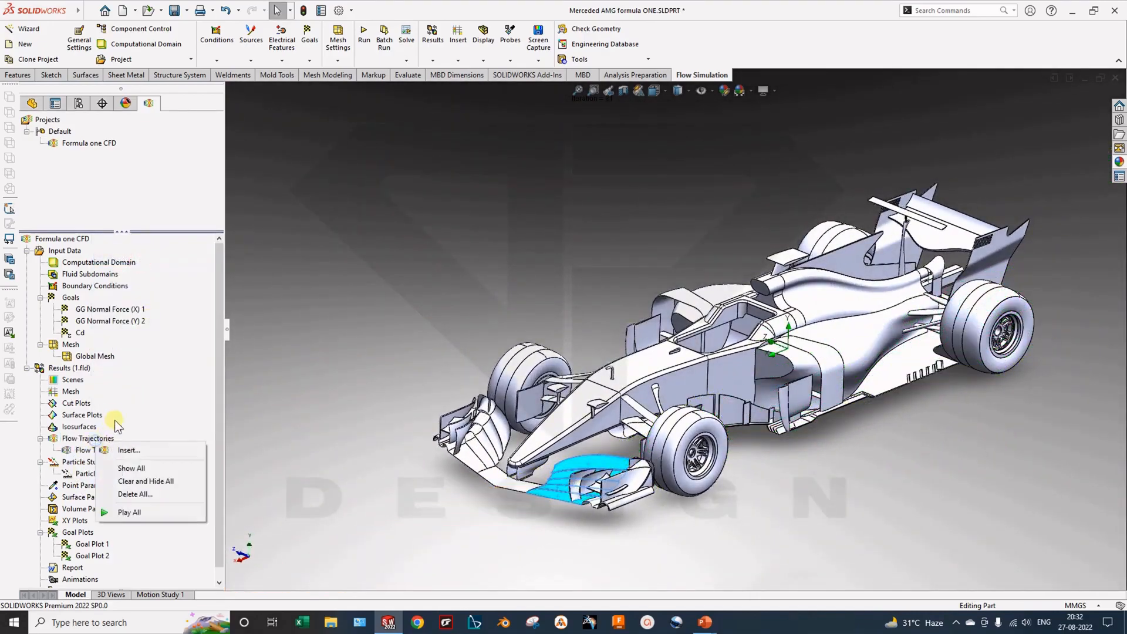
left_click(129, 452)
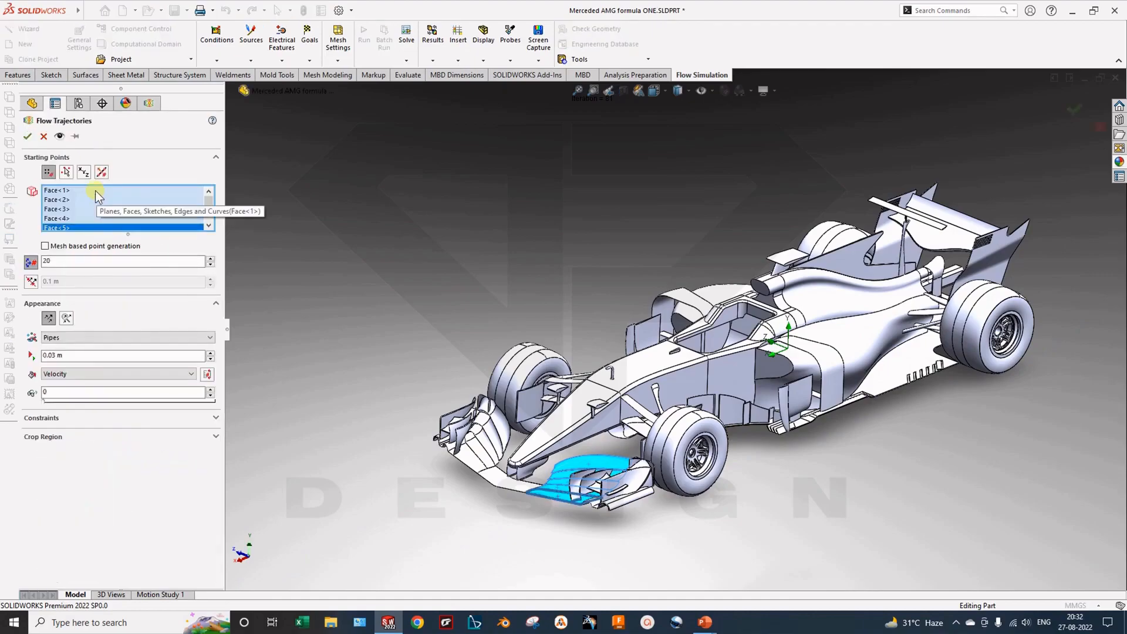
Step: Switch the starting points to the pattern method and examine the rectangular pattern relative to the car
left_click(67, 174)
left_click(83, 172)
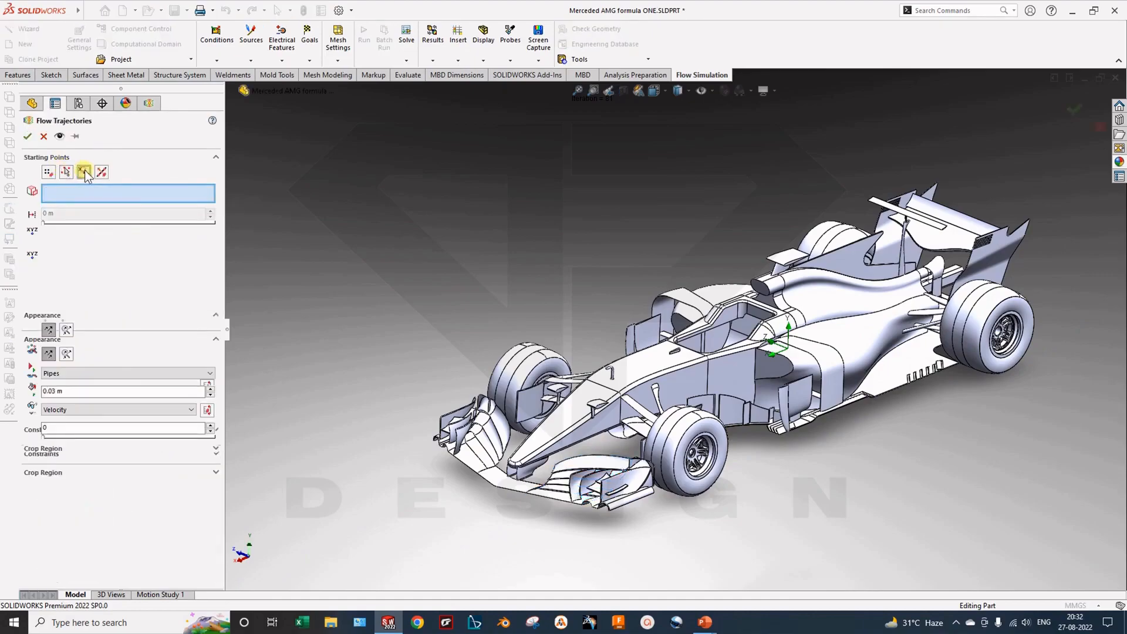
left_click(102, 171)
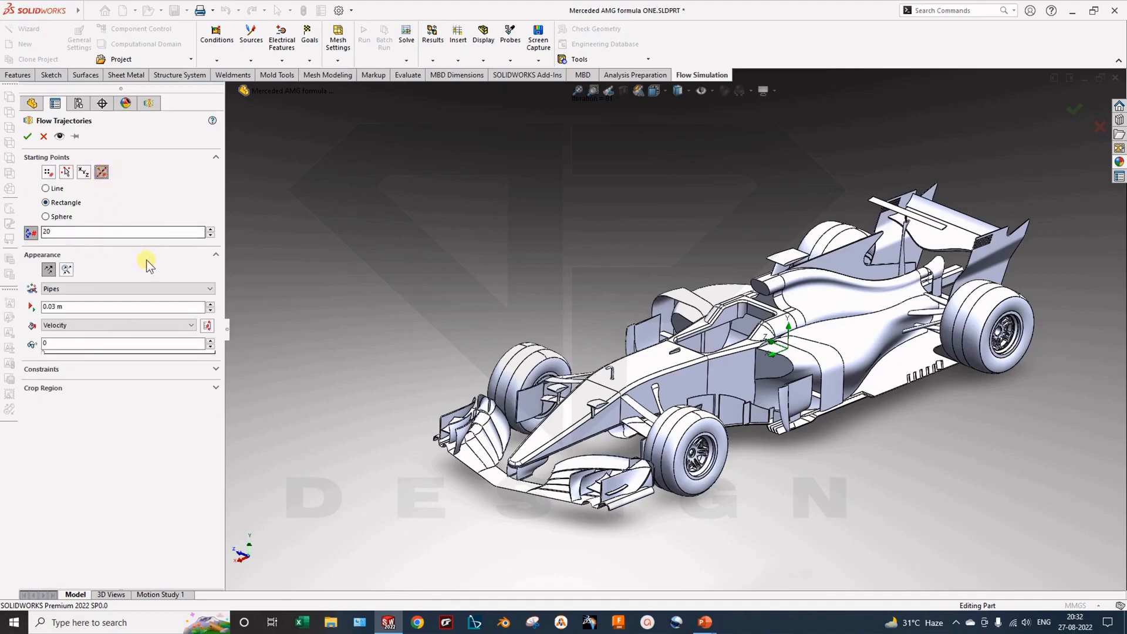
middle_click_drag(463, 418, 499, 376)
scroll(744, 331, "down", 1)
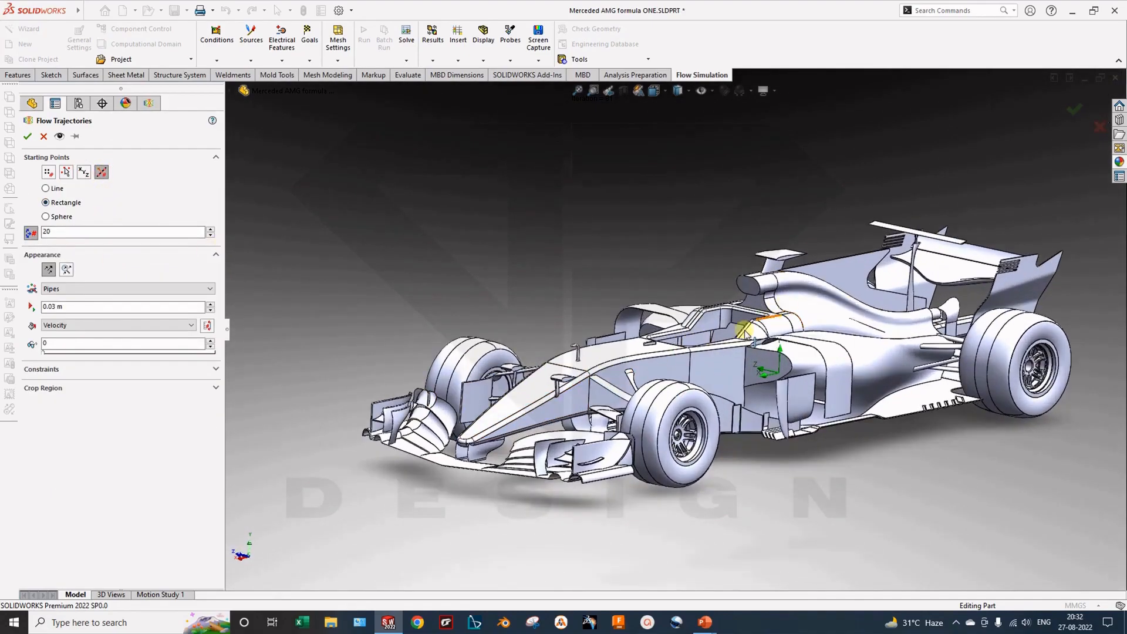
middle_click_drag(557, 420, 680, 352)
scroll(615, 423, "up", 2)
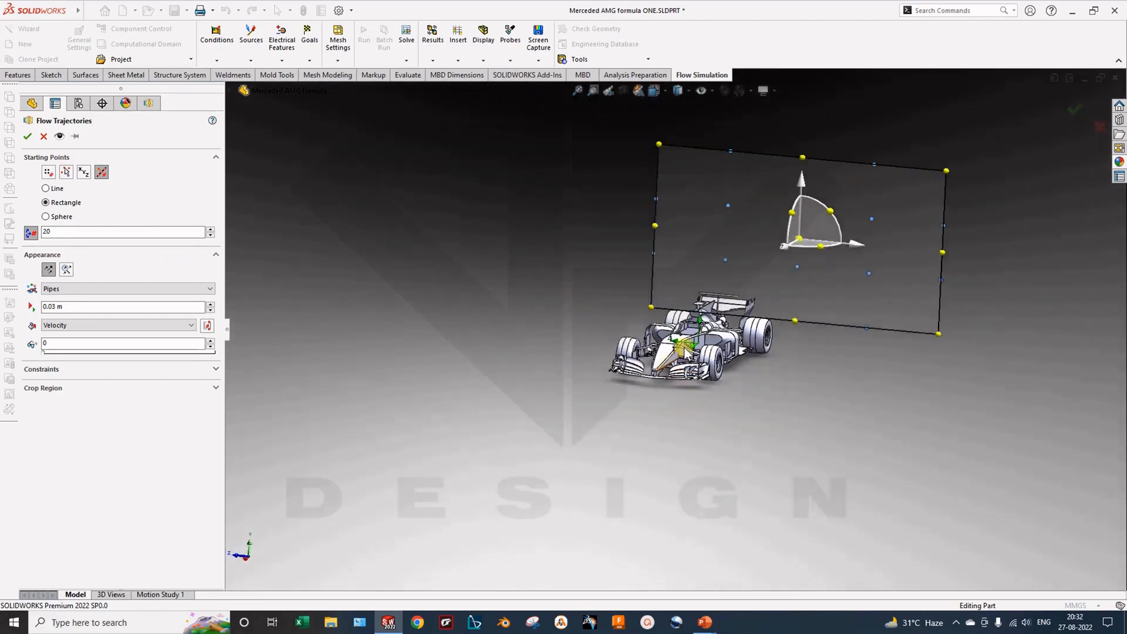
middle_click_drag(815, 248, 827, 283)
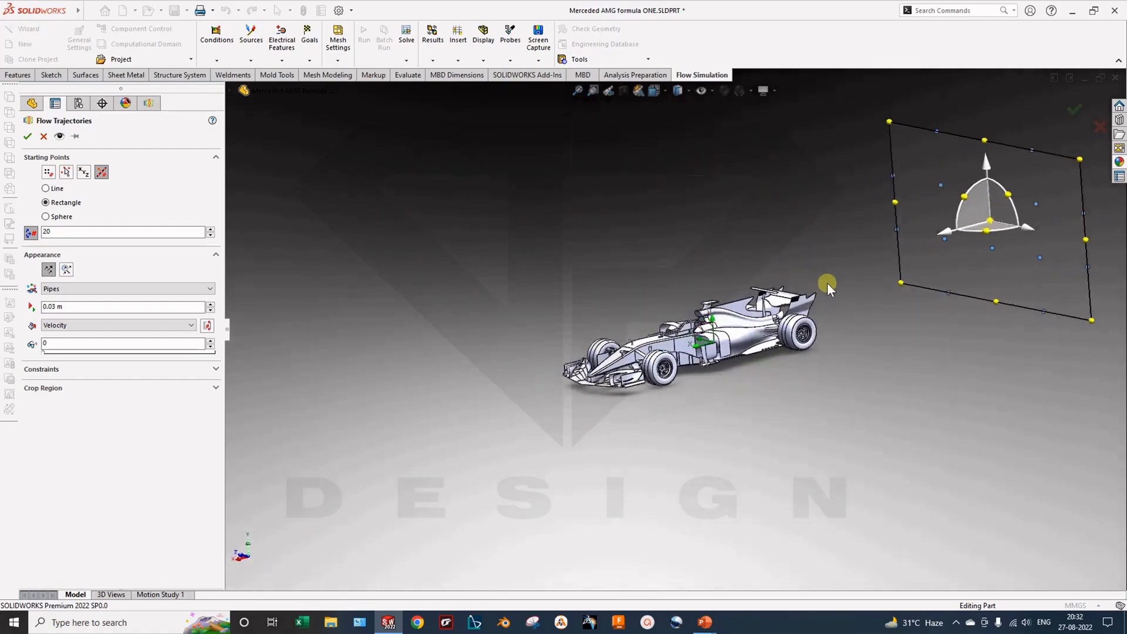
Step: Try a spherical pattern of starting points and move it ahead of the car's nose
left_click(61, 217)
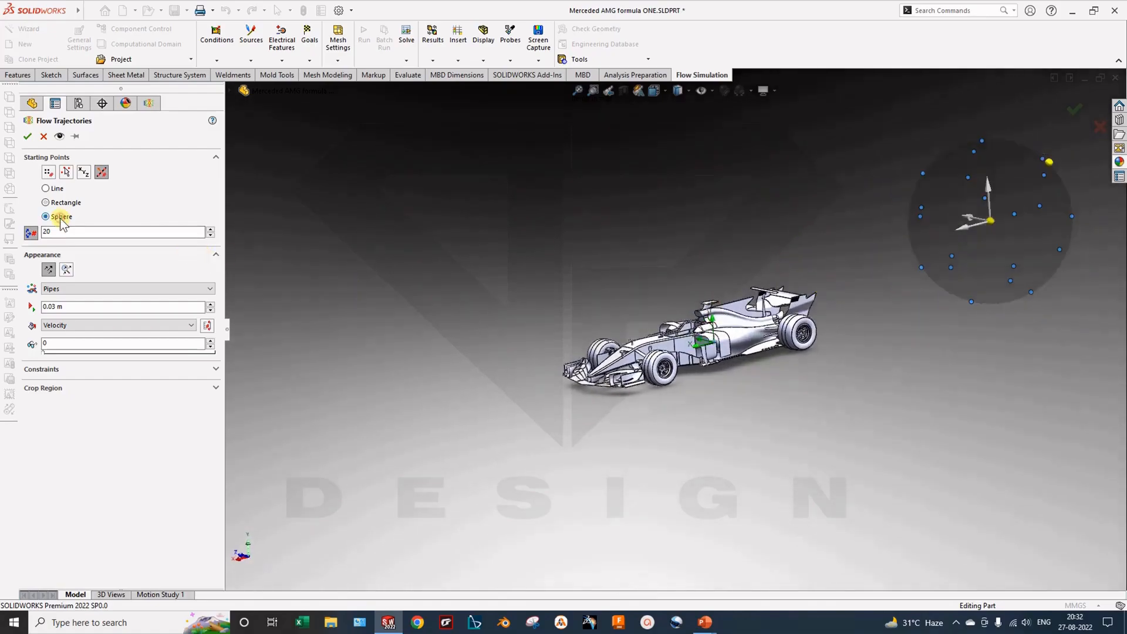
middle_click_drag(535, 244, 929, 259)
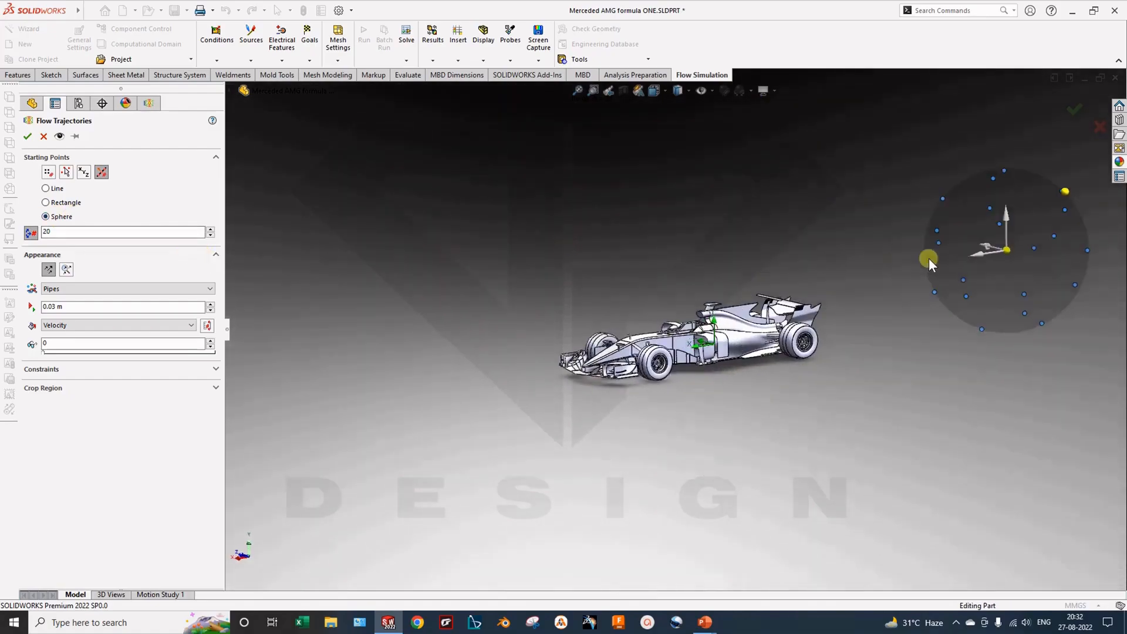
left_click_drag(976, 261, 421, 343)
middle_click_drag(494, 364, 493, 473)
scroll(547, 319, "down", 1)
middle_click_drag(547, 318, 525, 315)
Step: Use a line pattern for the starting points and move the vertical line ahead of the car's nose
left_click(47, 188)
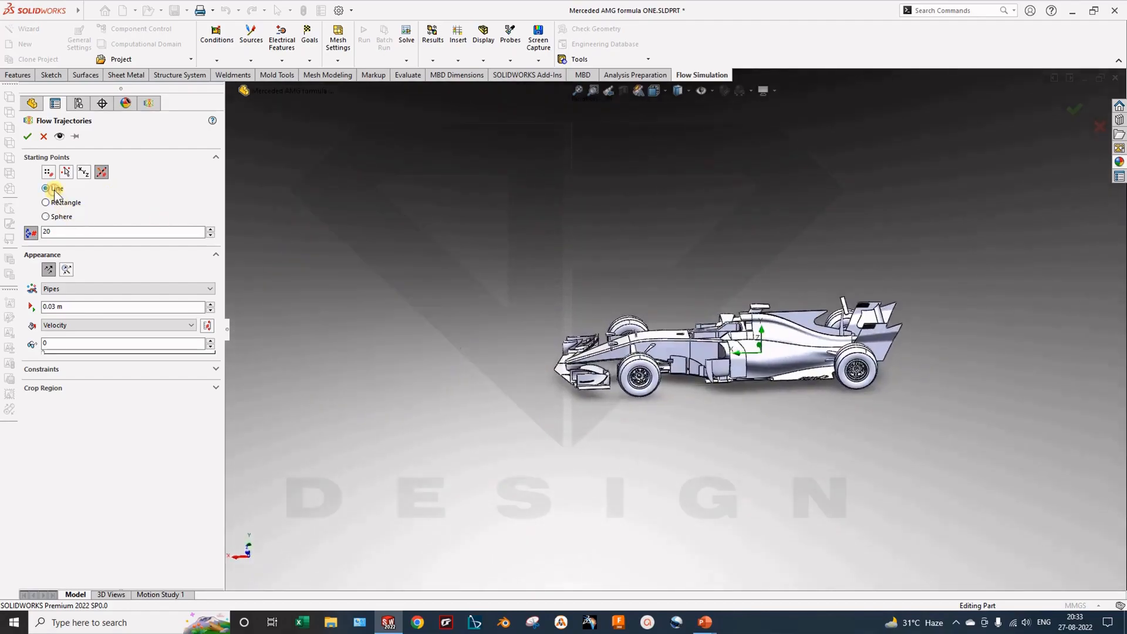
scroll(620, 336, "up", 3)
middle_click_drag(619, 336, 743, 335)
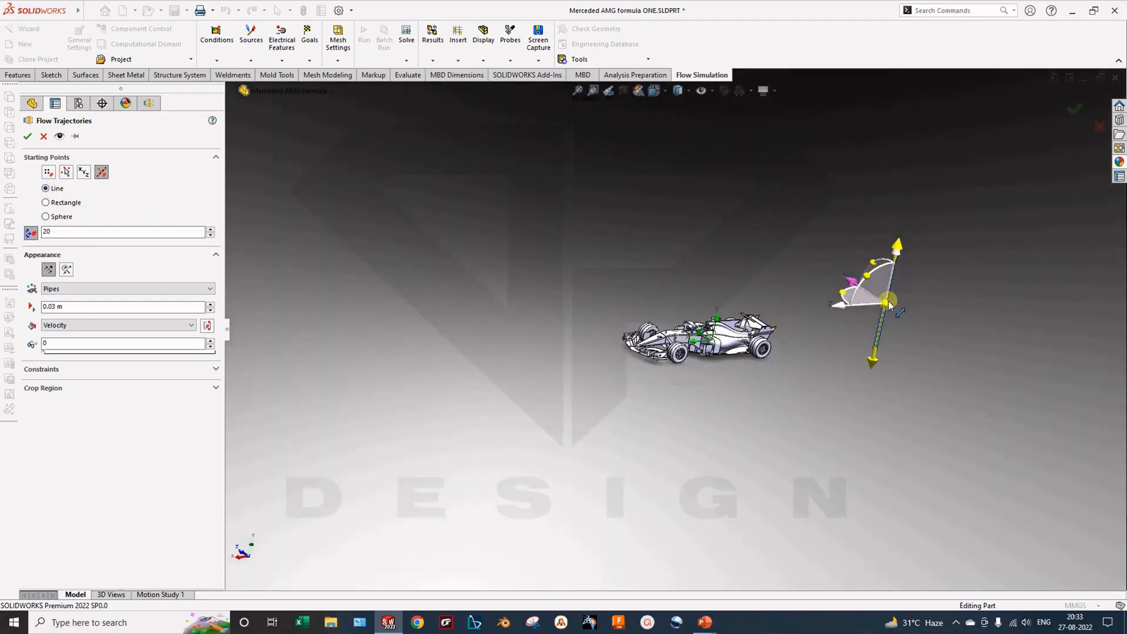
left_click_drag(888, 300, 554, 323)
scroll(606, 343, "down", 5)
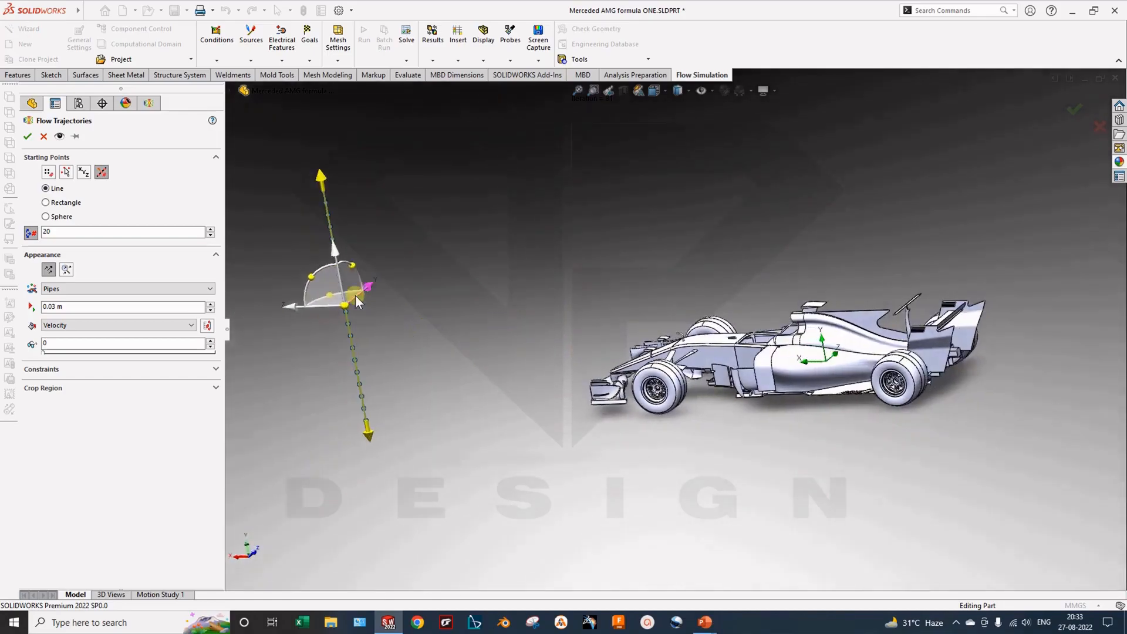
Step: Set the number of starting points to 100 and generate the velocity-coloured pipe trajectories
double_click(69, 231)
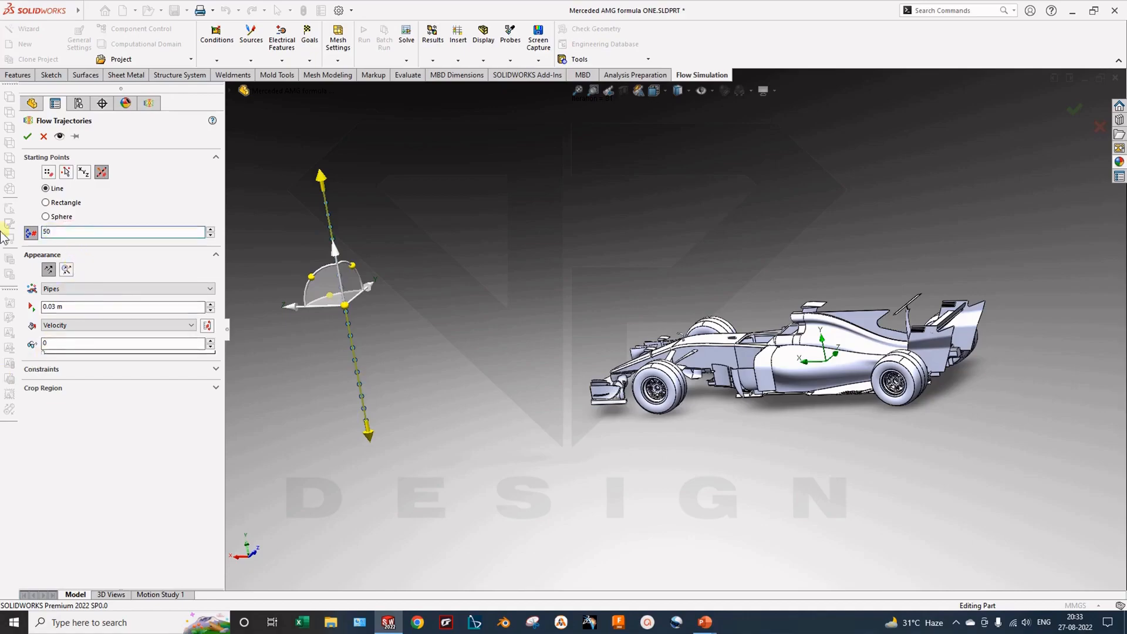
double_click(57, 233)
left_click(67, 308)
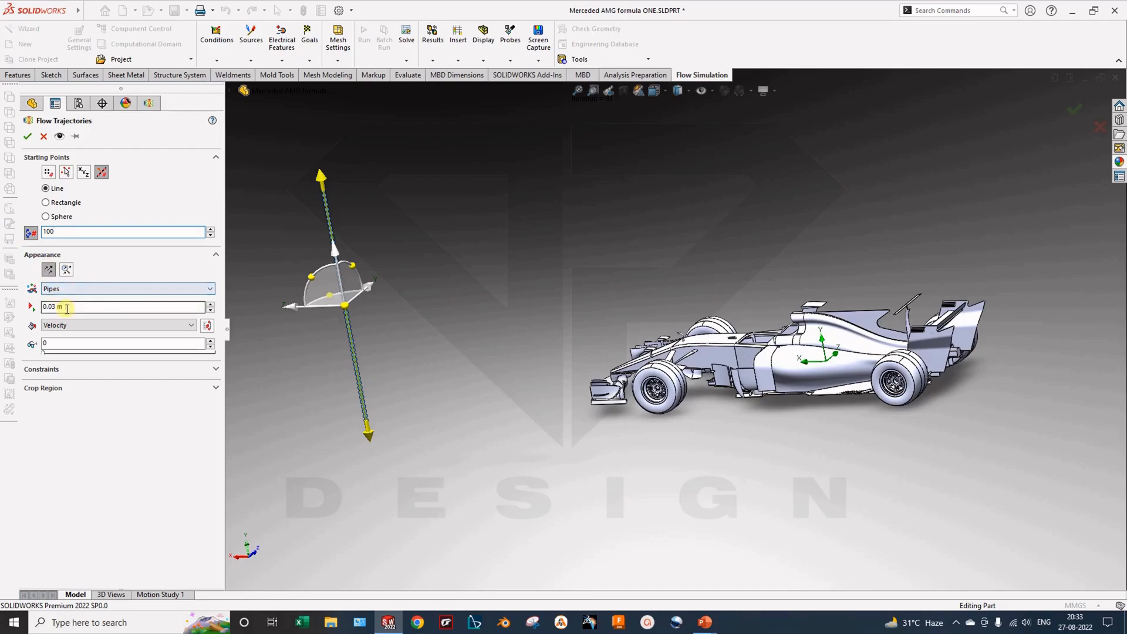
left_click(27, 136)
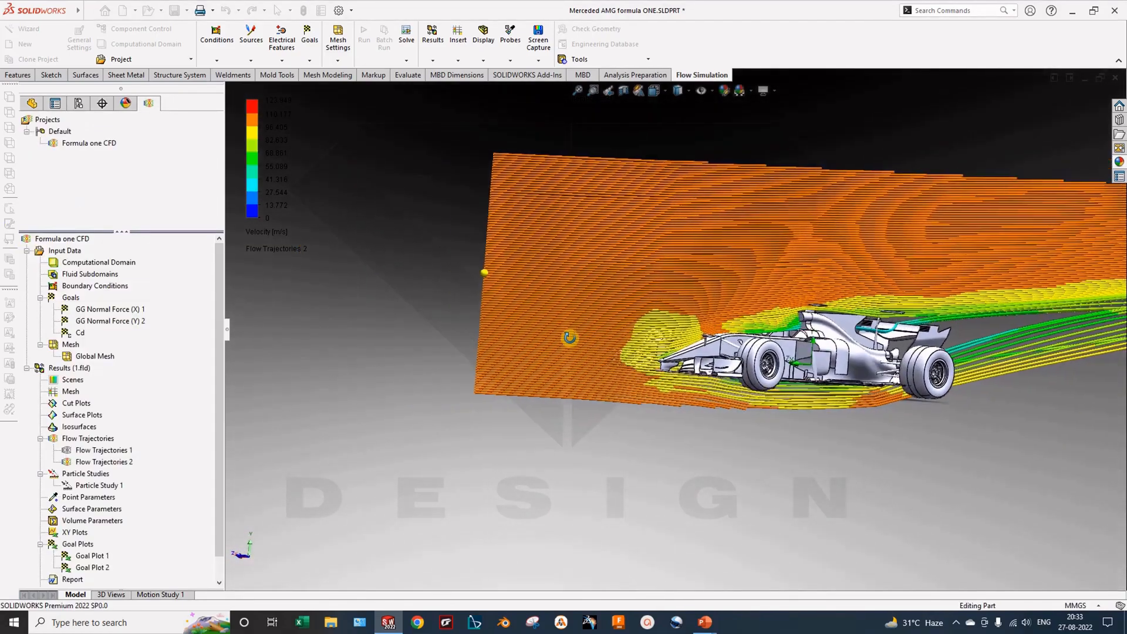
Step: Play Flow Trajectories 2 and examine the sheet of flow lines from both sides of the car
middle_click_drag(571, 334, 614, 404)
key("ctrl+2")
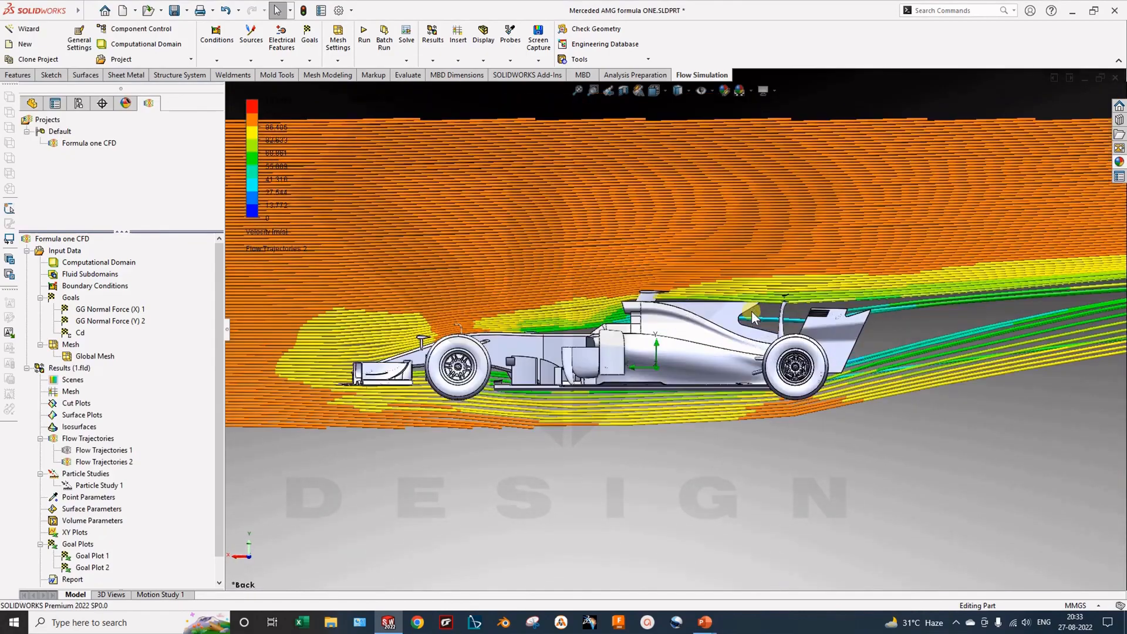
right_click(98, 462)
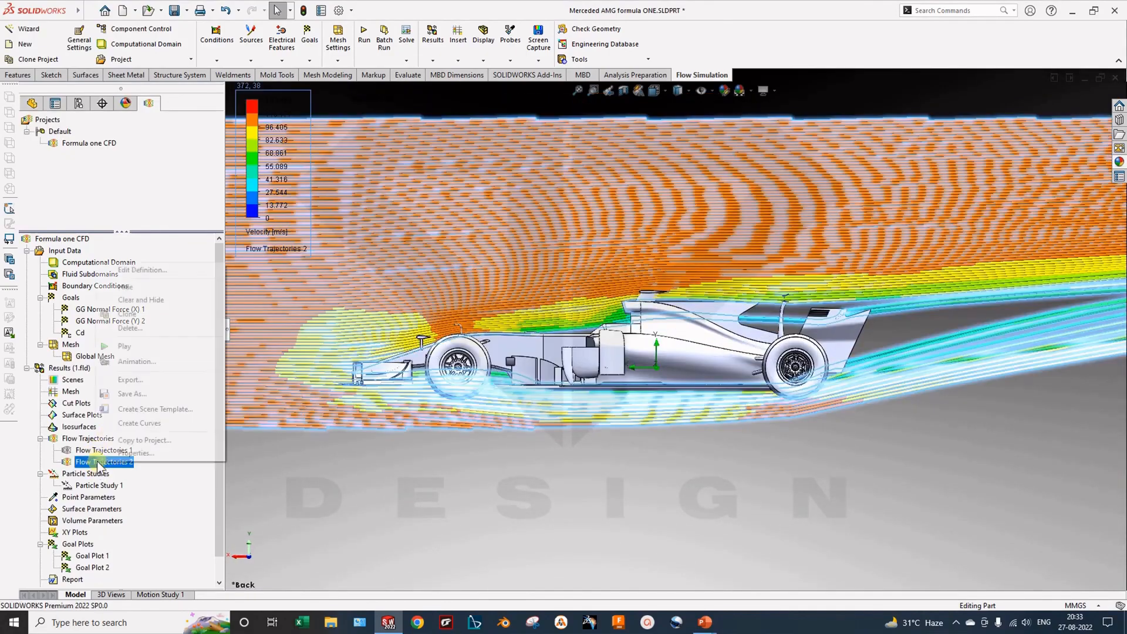
left_click(124, 345)
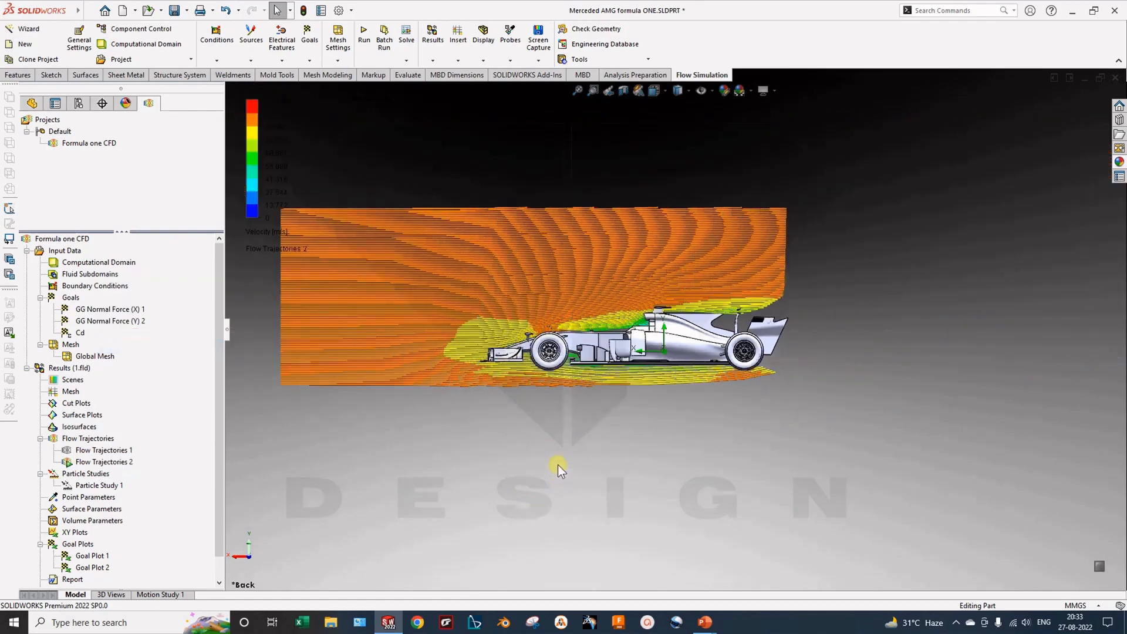
middle_click_drag(760, 376, 465, 387)
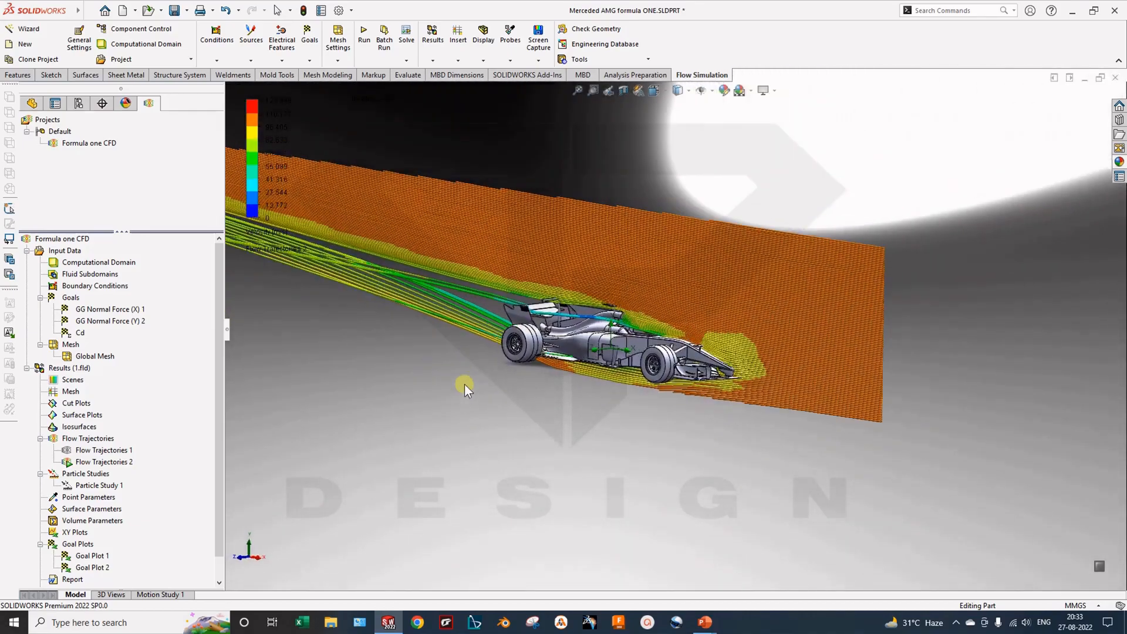
Step: Edit Flow Trajectories 2 and switch its starting-point pattern from a line to a rectangle
right_click(80, 464)
left_click(88, 271)
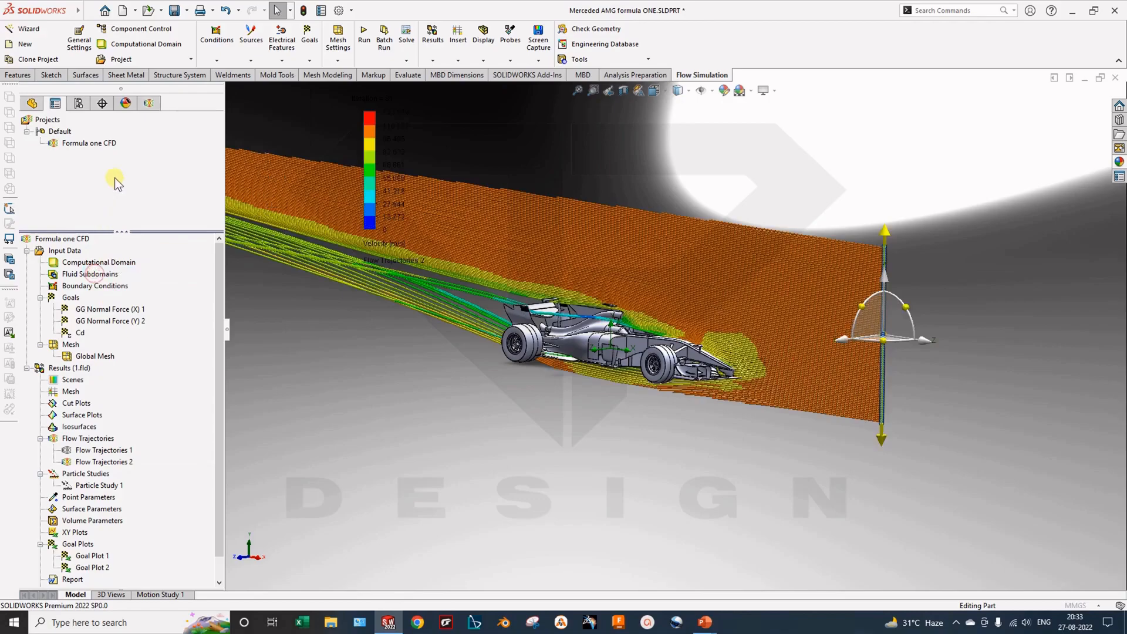
left_click(66, 201)
Step: Shrink the rectangular pattern to roughly the car's frontal area and move it ahead of the front wing
scroll(405, 287, "up", 3)
middle_click_drag(503, 338, 738, 421)
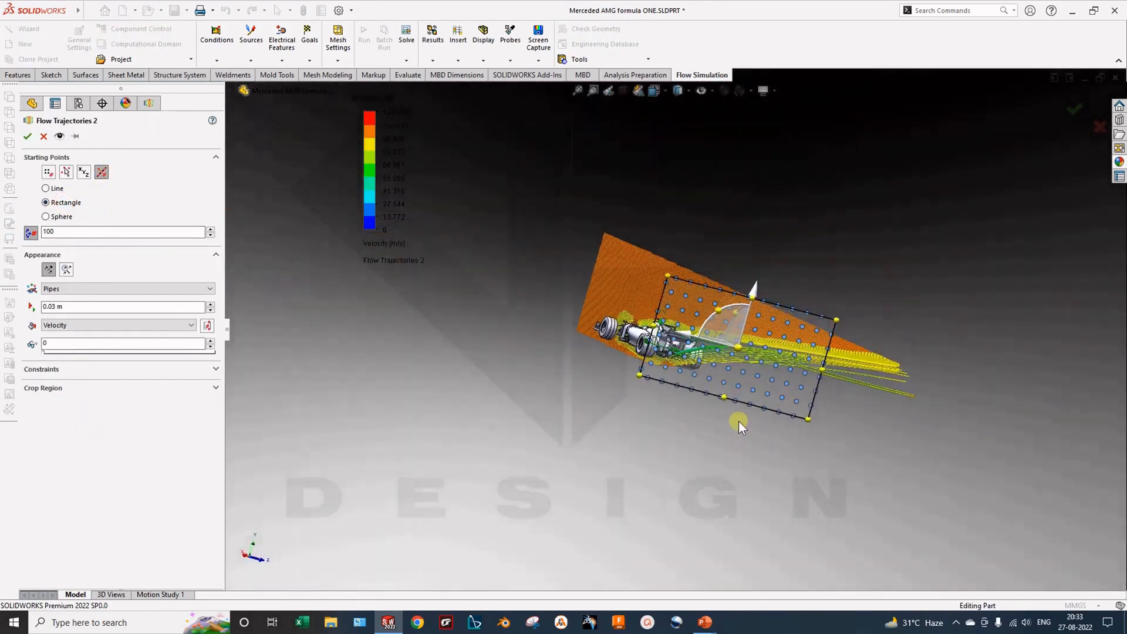
key("space")
left_click(508, 472)
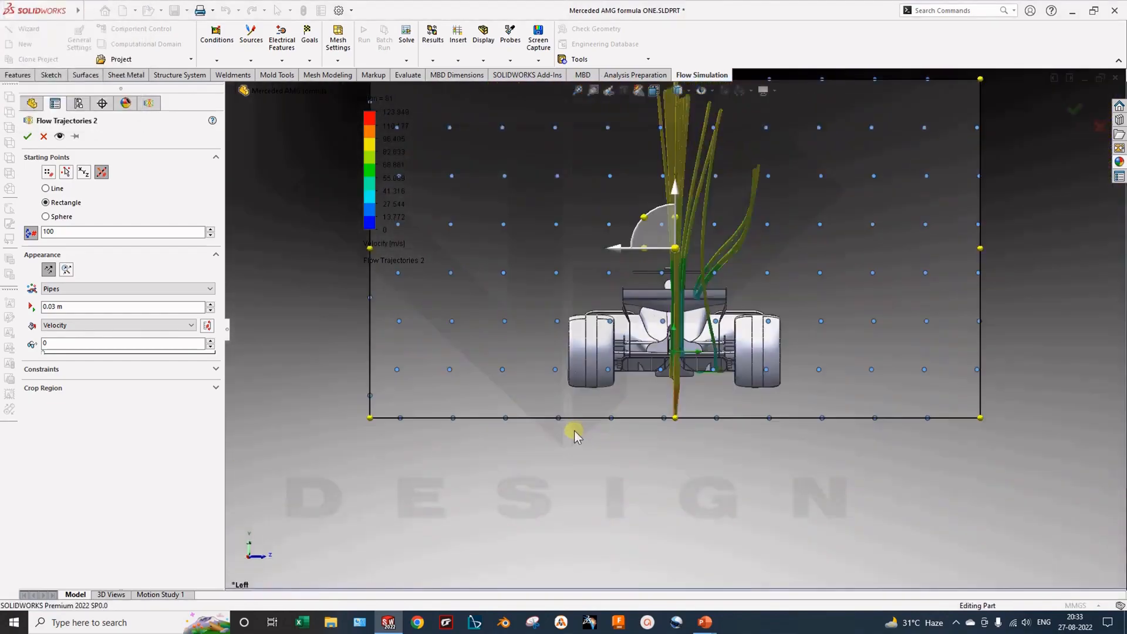
left_click_drag(851, 382, 672, 328)
middle_click_drag(674, 329, 868, 393)
left_click_drag(1014, 321, 431, 357)
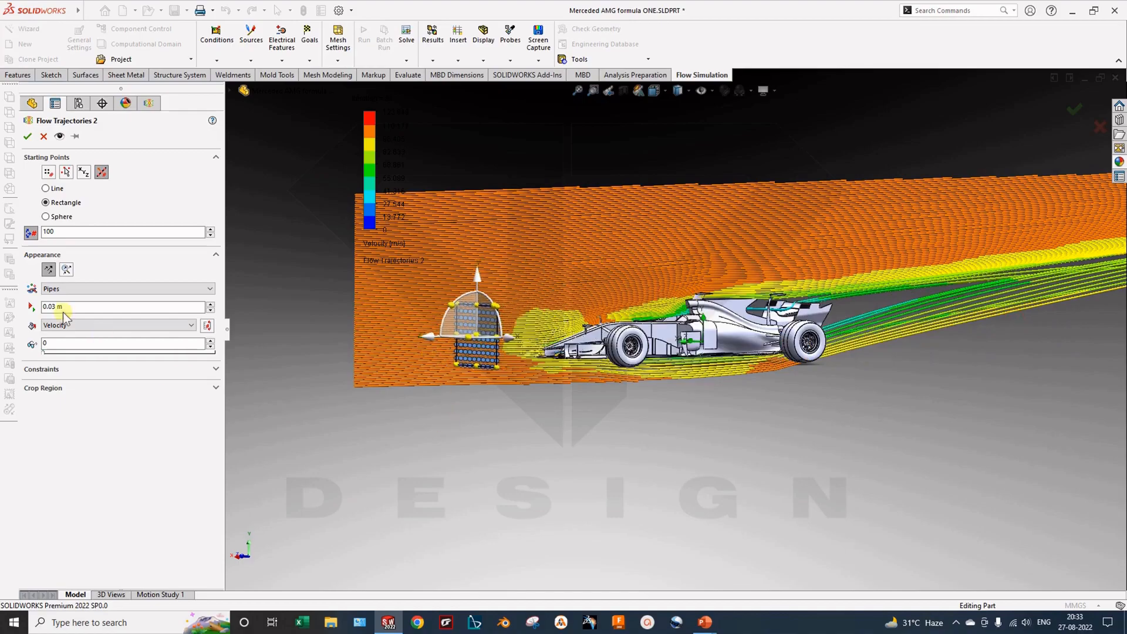
Step: Set the number of starting points to 200, regenerate the trajectories and examine the flow around the wheels and rear
double_click(57, 233)
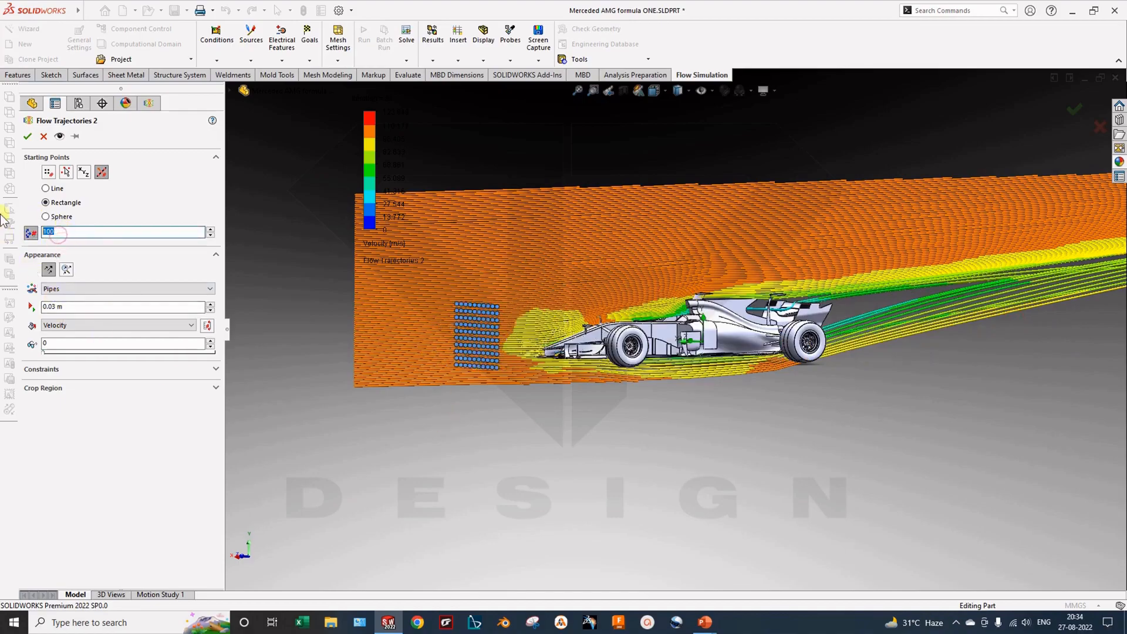
left_click(25, 138)
left_click(569, 439)
middle_click_drag(606, 419, 617, 311)
scroll(738, 341, "down", 4)
scroll(629, 323, "down", 1)
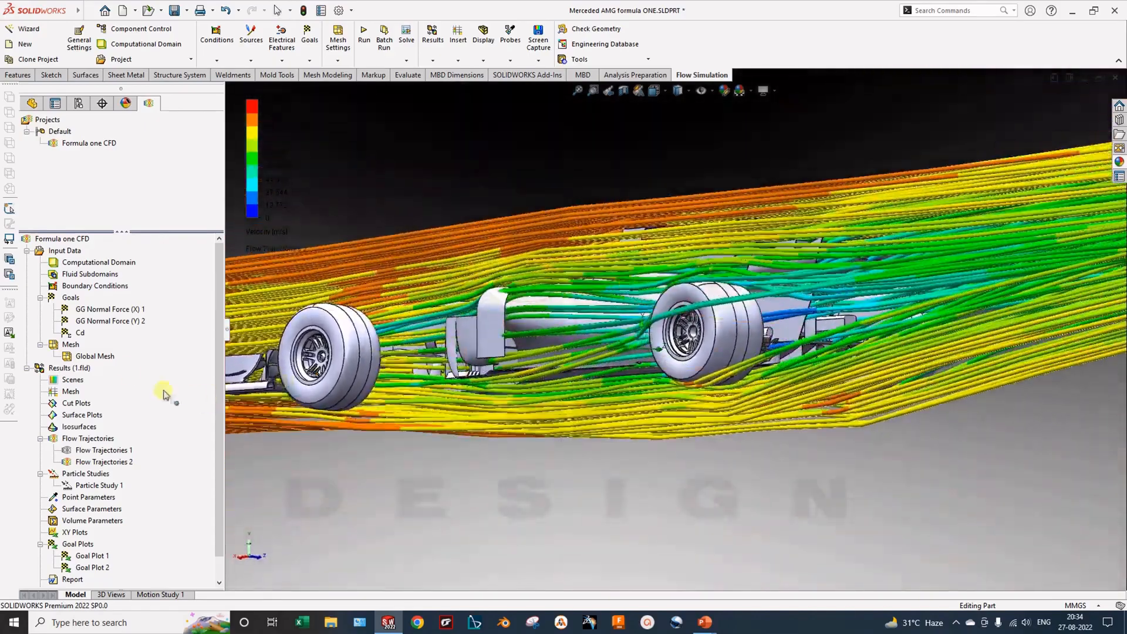
right_click(103, 463)
left_click(141, 267)
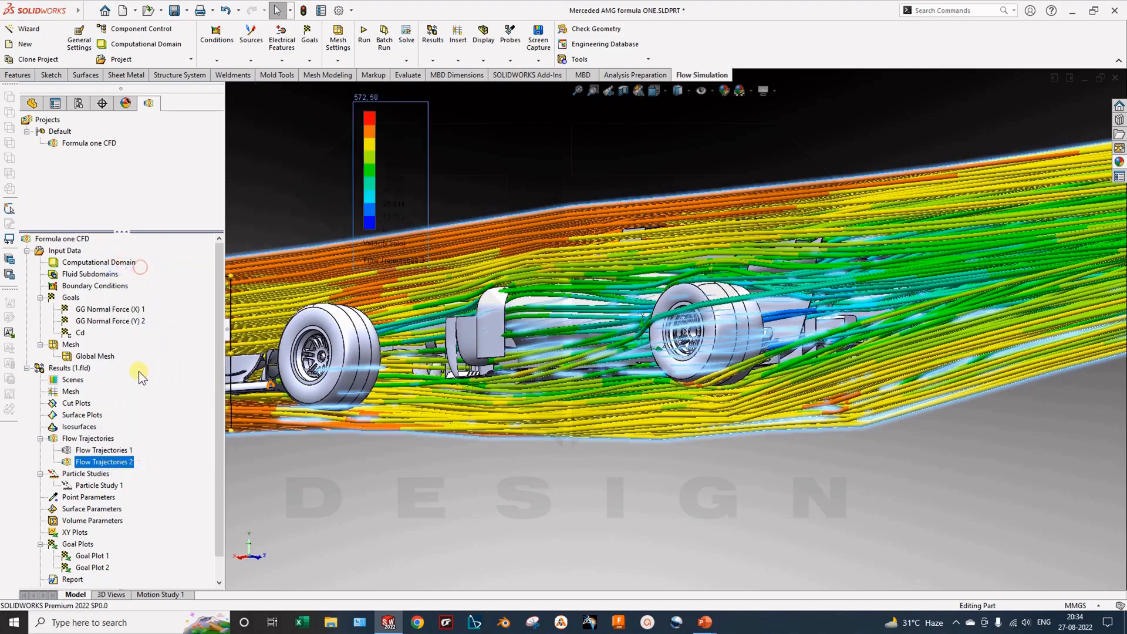
left_click(43, 136)
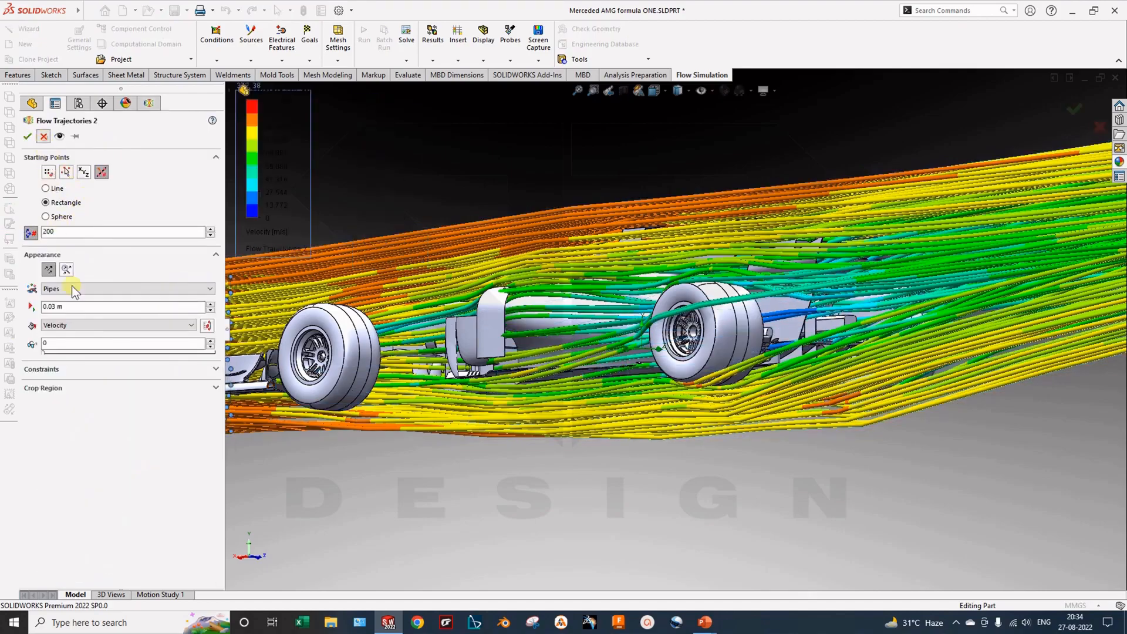
Step: Hide Flow Trajectories 2 and start inserting a cut plot on the Front Plane
right_click(103, 462)
left_click(133, 288)
right_click(74, 404)
left_click(96, 408)
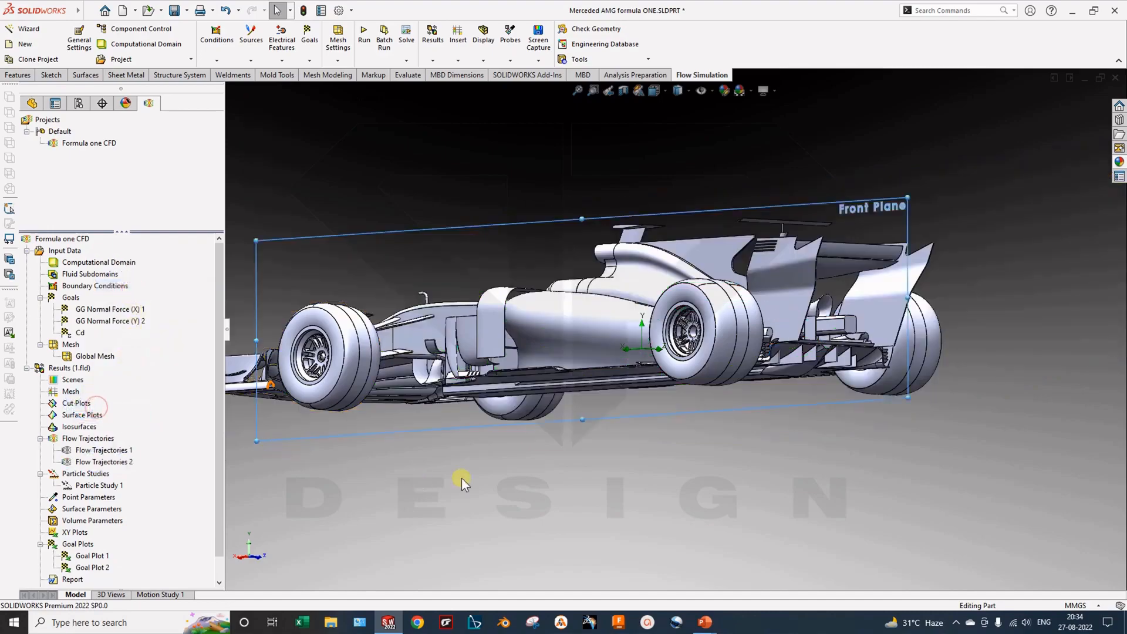
Step: Set the Front Plane cut plot to display isolines instead of contours
left_click(30, 273)
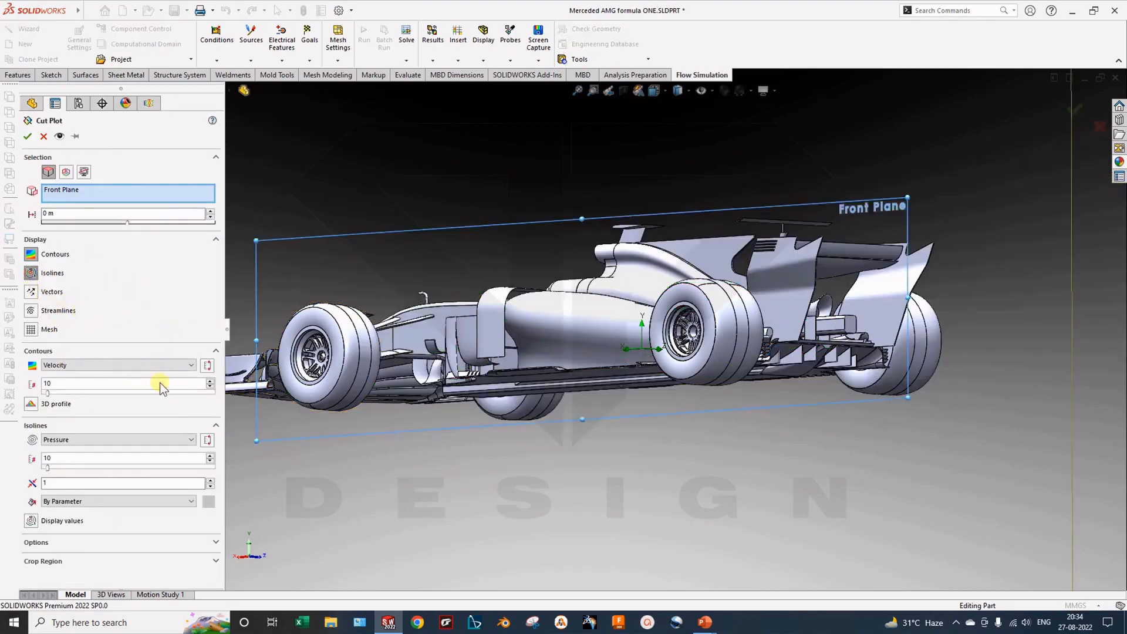
key("ctrl+1")
key("ctrl+7")
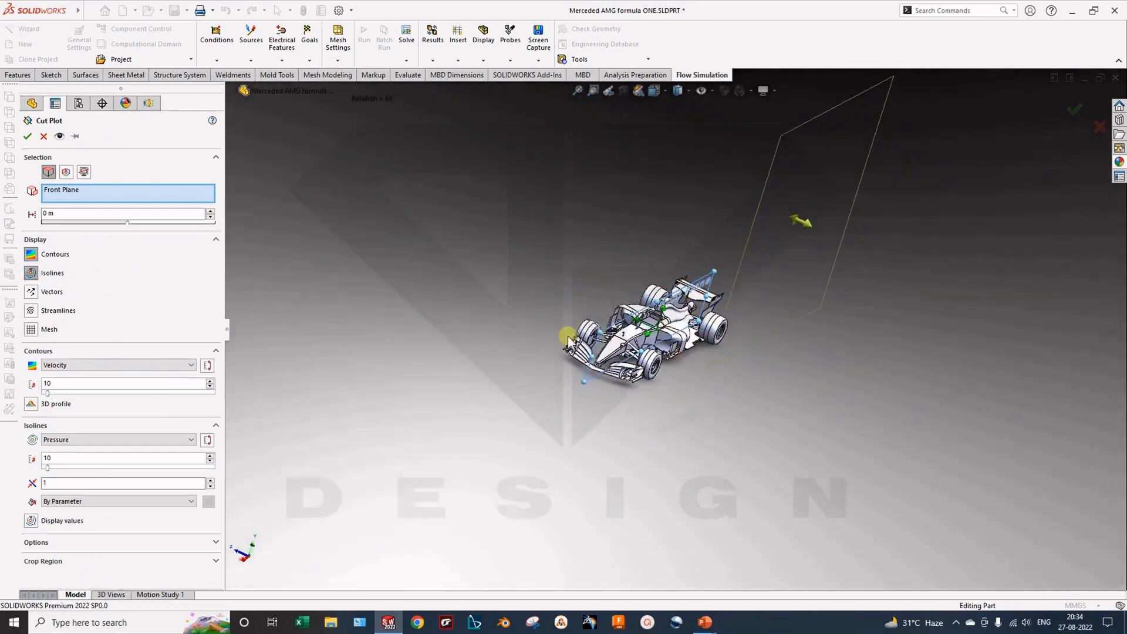
left_click(61, 367)
left_click(64, 369)
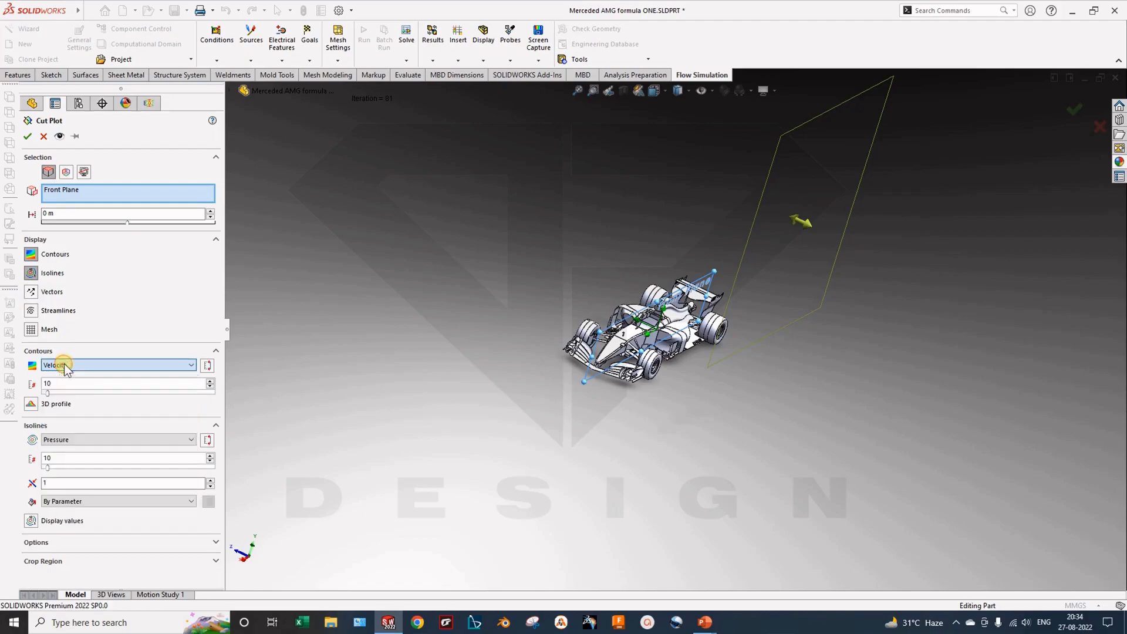
left_click(31, 254)
Step: Set the isolines parameter to Velocity with a transparent background and create the cut plot
left_click(106, 346)
left_click(108, 348)
left_click(98, 384)
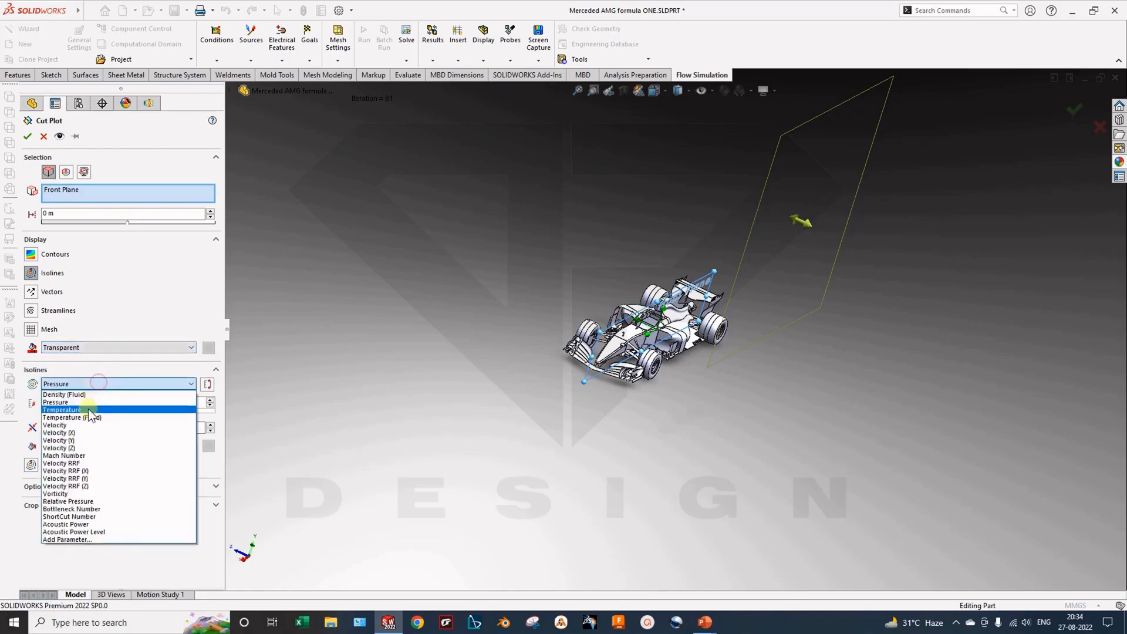
left_click(86, 425)
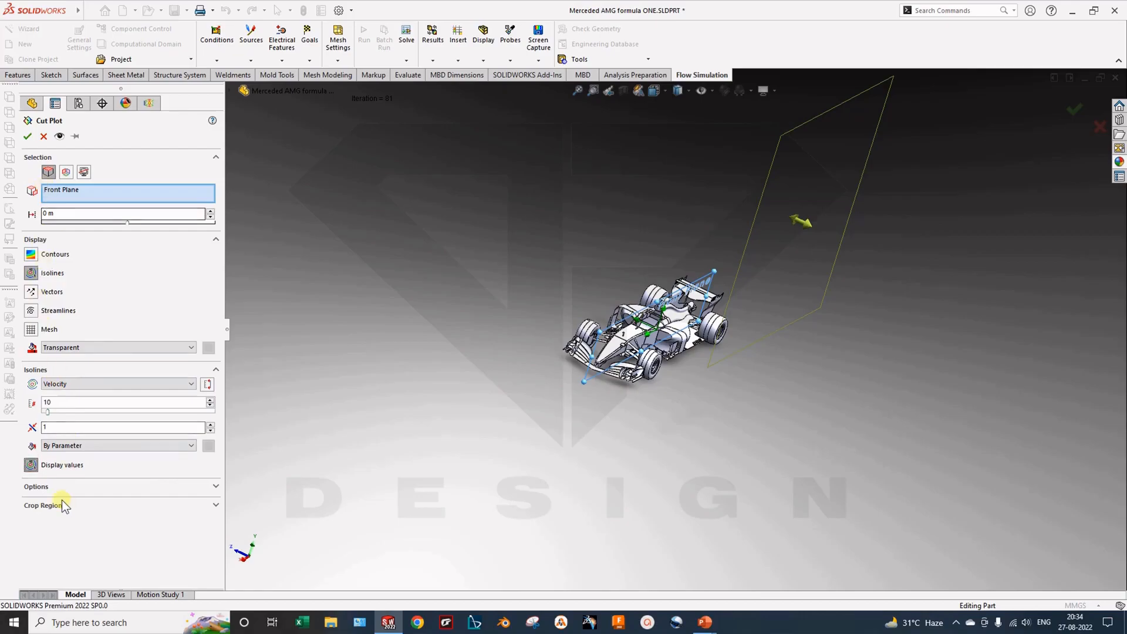
left_click(28, 136)
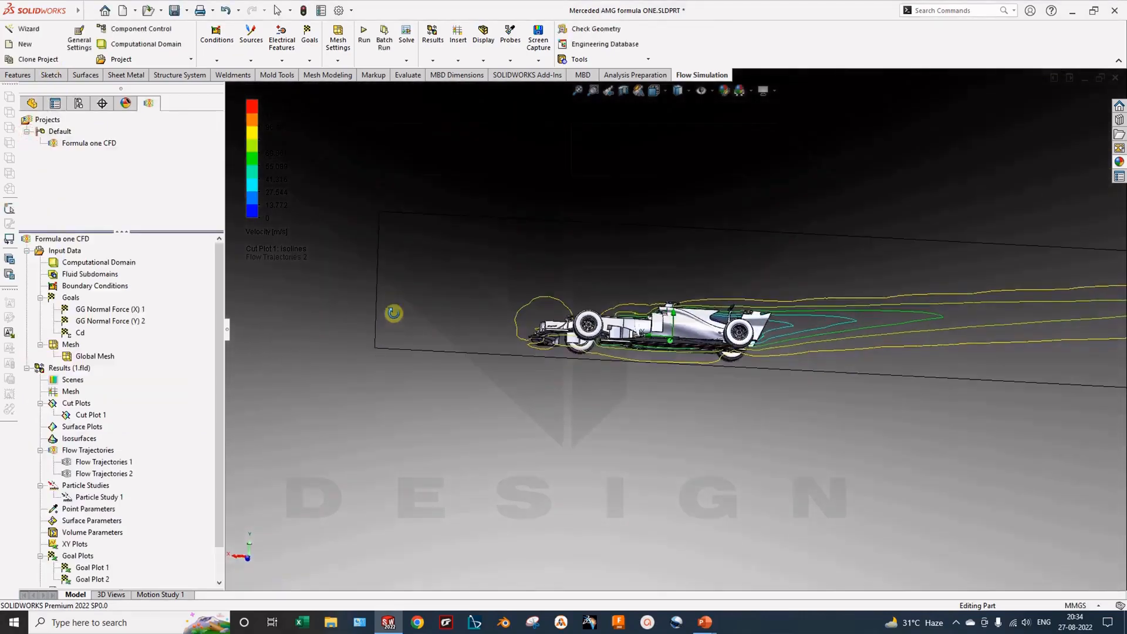
Step: Examine the velocity isolines around the car's nose, underbody and wake from the side
middle_click_drag(393, 313, 505, 399)
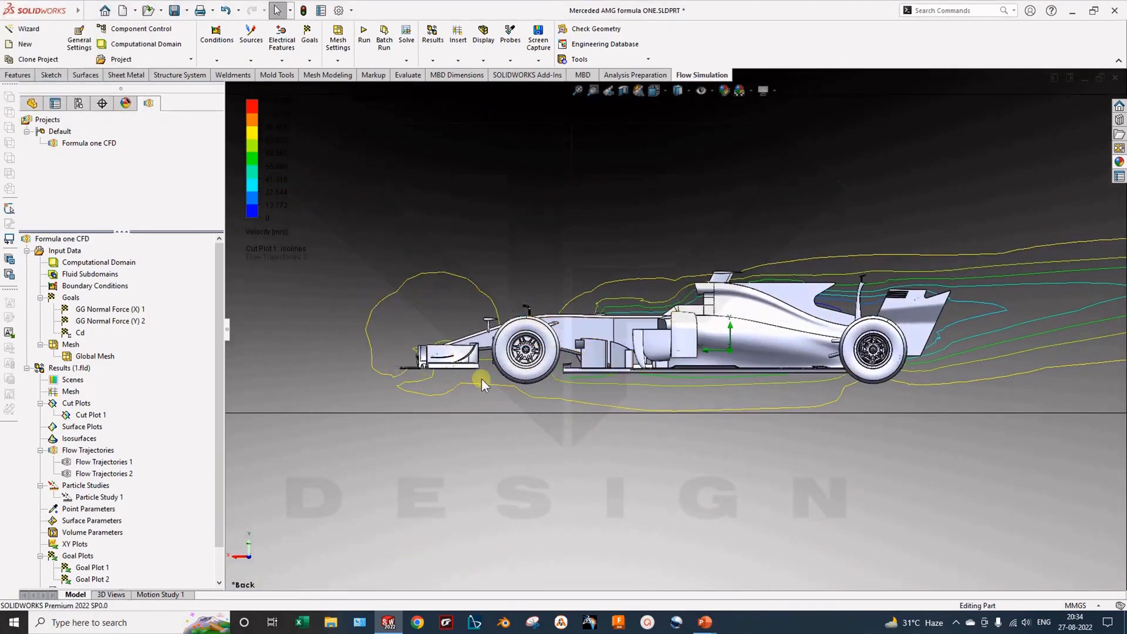
scroll(482, 380, "up", 2)
scroll(609, 267, "down", 3)
scroll(583, 402, "up", 3)
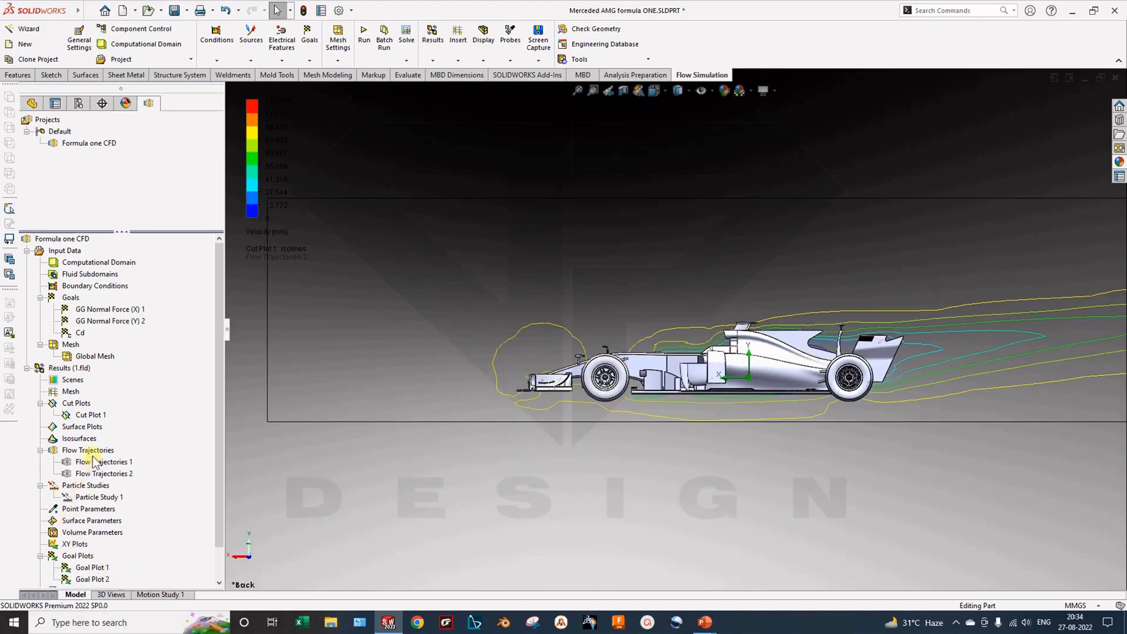
Step: Edit Cut Plot 1 and raise its number of isolines to 255
right_click(87, 415)
left_click(97, 419)
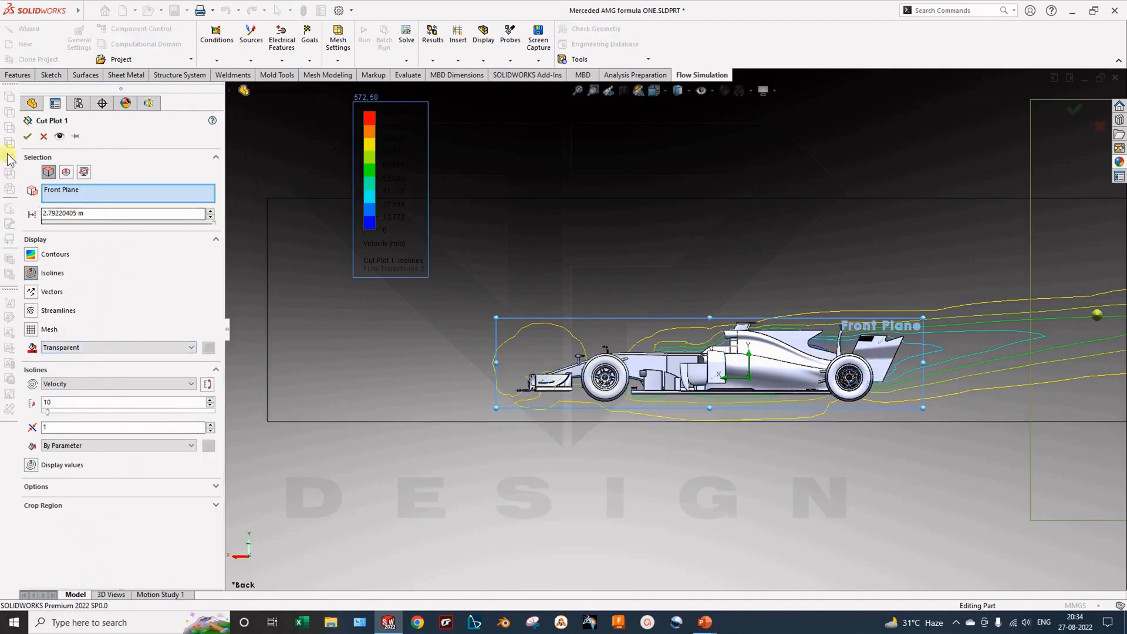
left_click_drag(48, 412, 189, 415)
Step: Set the Front Plane offset of Cut Plot 1 to 0 m and apply the updated plot
left_click(118, 224)
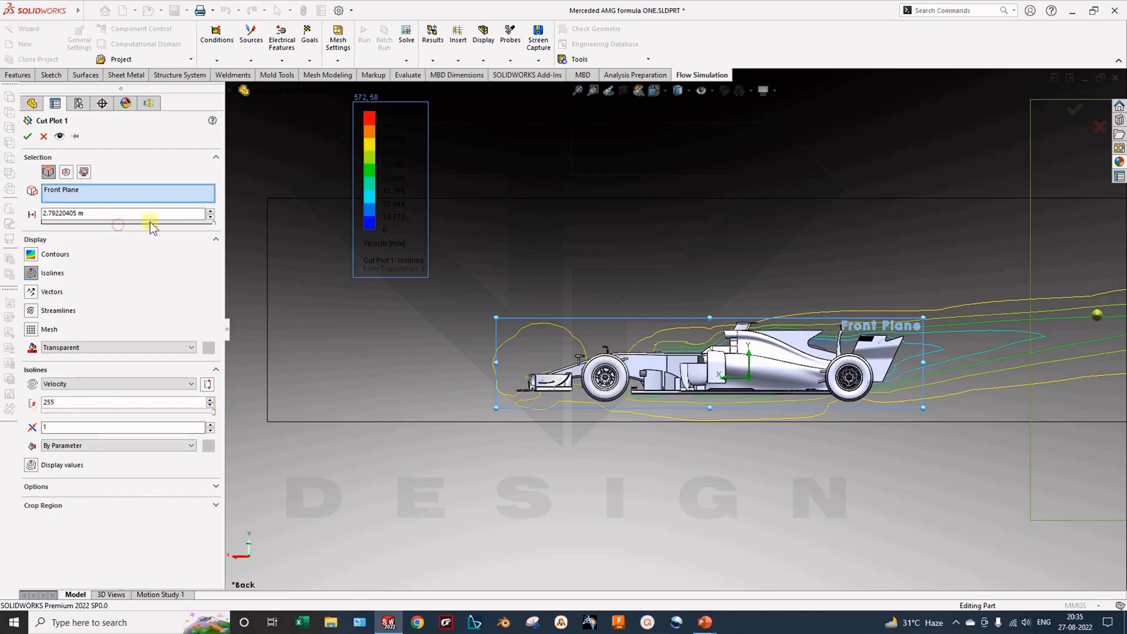
left_click_drag(83, 228, 49, 228)
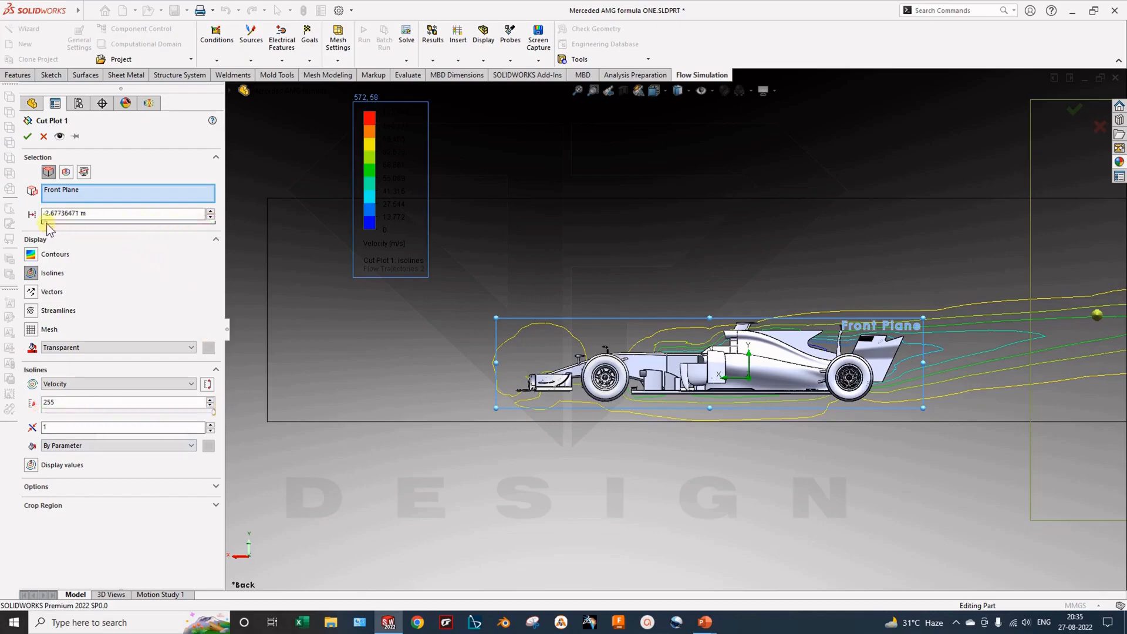
triple_click(92, 213)
type("0")
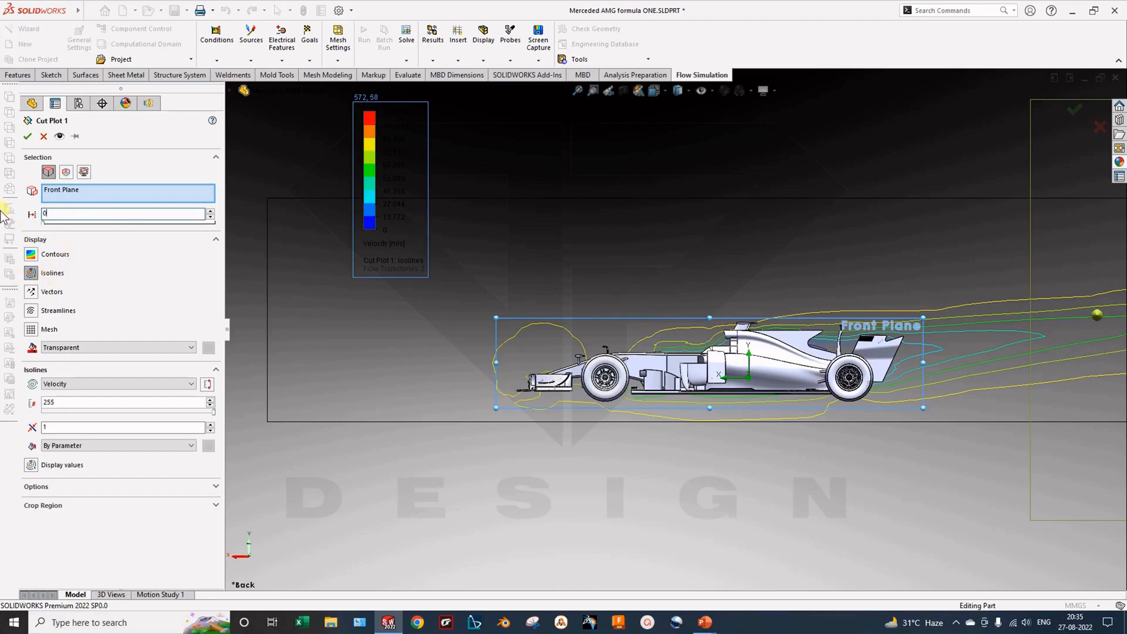
scroll(508, 432, "up", 1)
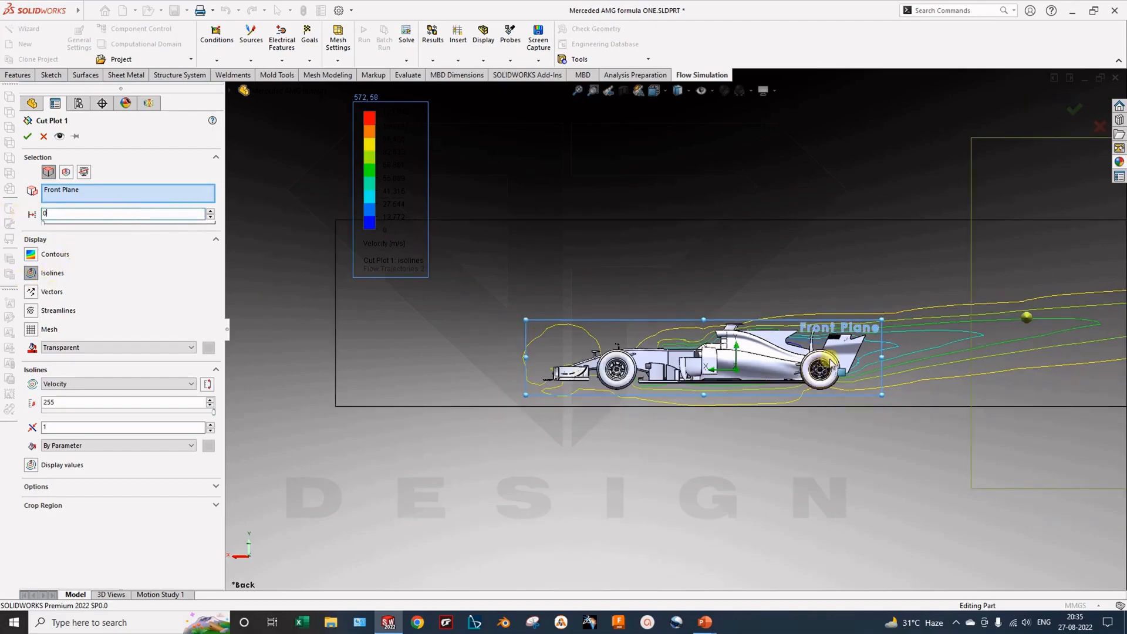
left_click(128, 299)
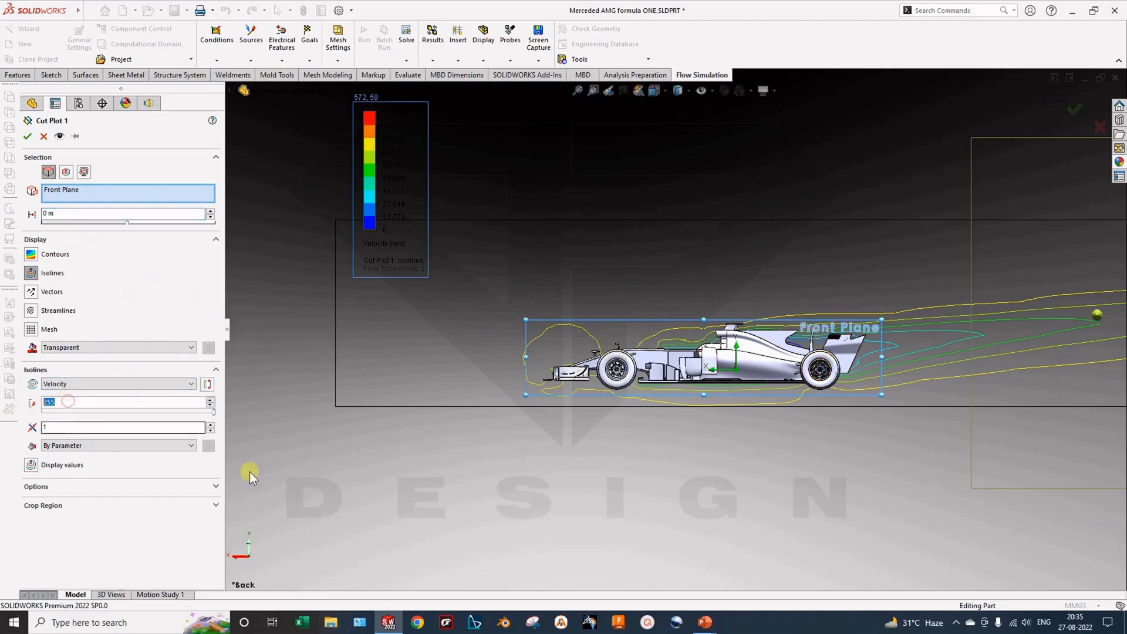
left_click(27, 136)
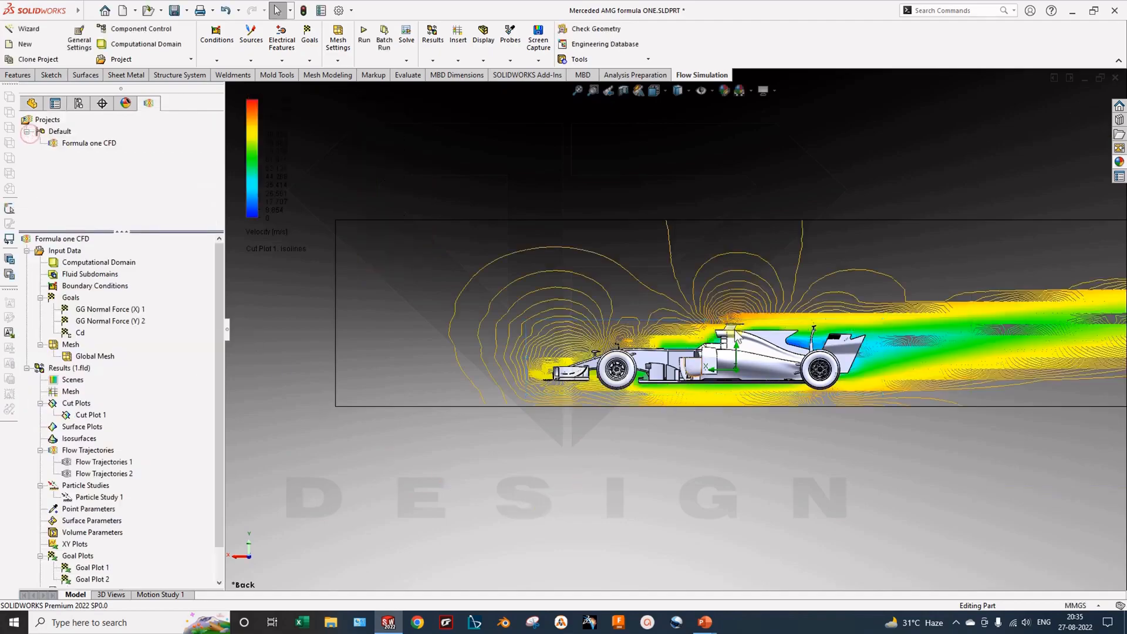
Step: Examine the dense velocity isolines around the car's body, rear wing and wake from the side and rear
scroll(746, 330, "down", 6)
scroll(735, 337, "up", 3)
scroll(731, 343, "down", 1)
scroll(731, 347, "down", 2)
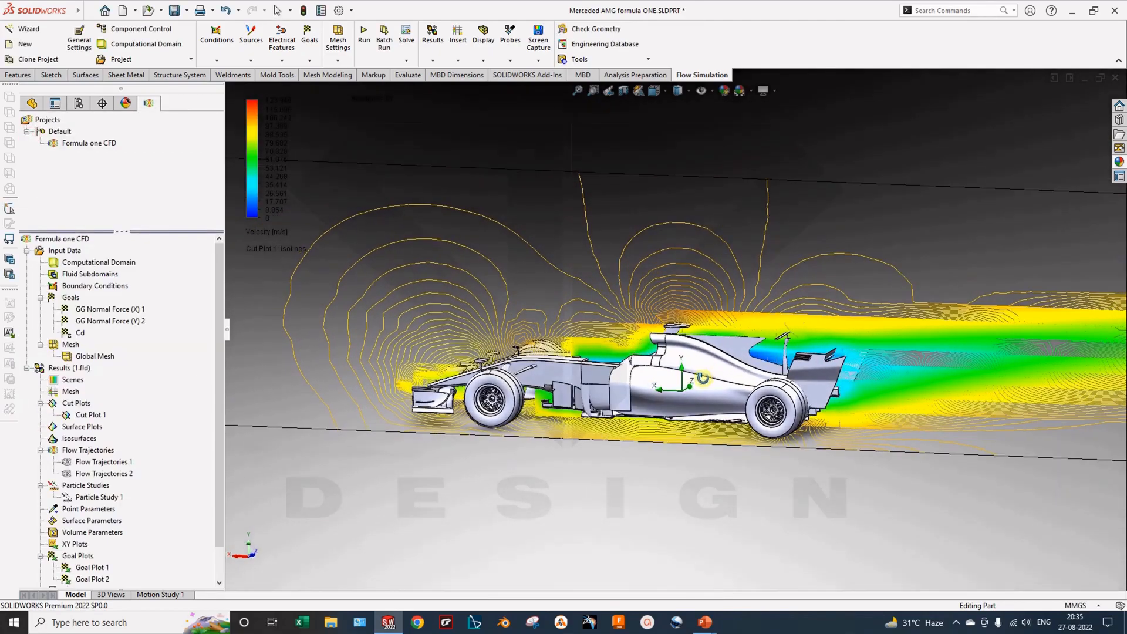
scroll(725, 355, "down", 2)
scroll(716, 369, "down", 2)
scroll(713, 369, "up", 3)
mouse_move(713, 369)
left_mouse_down()
mouse_move(659, 365)
mouse_move(715, 394)
mouse_move(707, 378)
left_mouse_up()
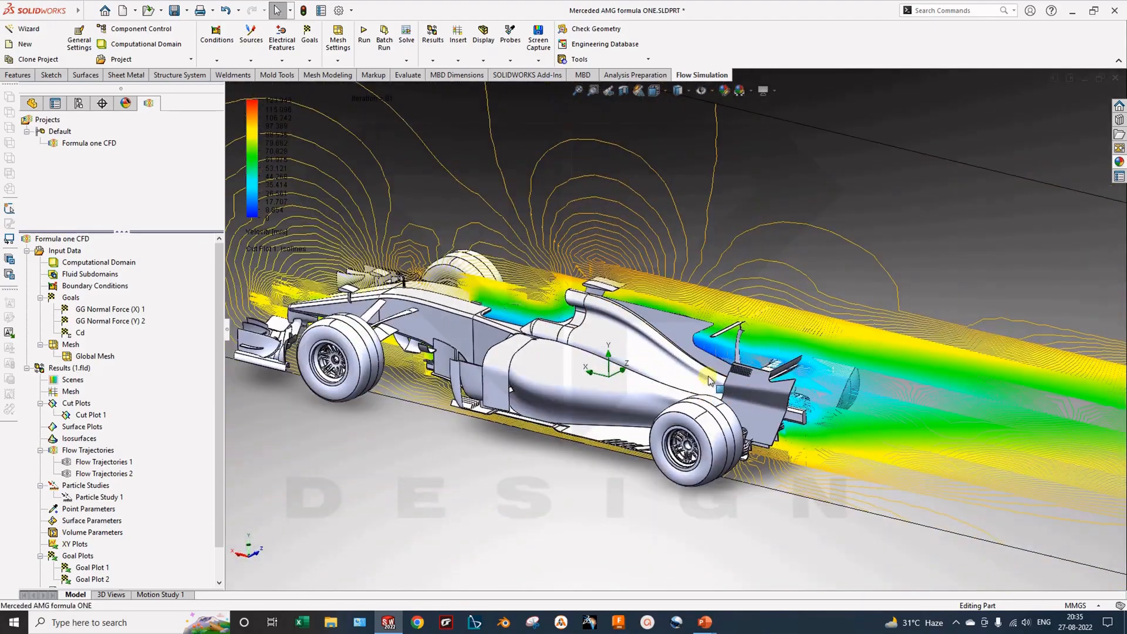
scroll(636, 395, "up", 3)
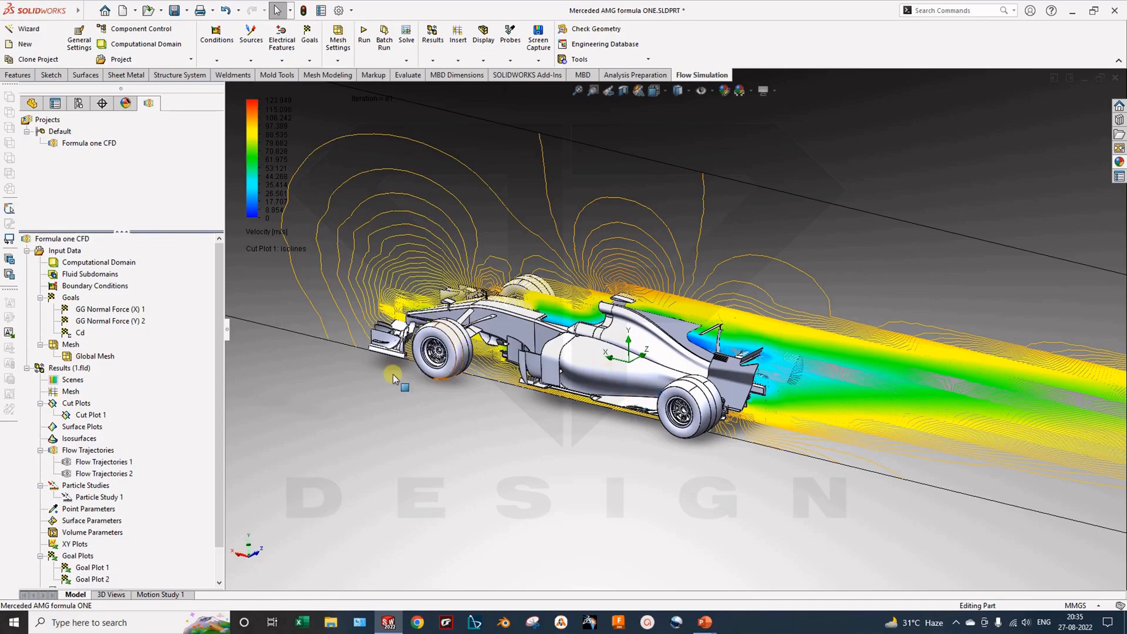
Step: Edit Cut Plot 1 to display velocity streamlines instead of isolines, and view the plot along the car's side
right_click(103, 416)
left_click(144, 418)
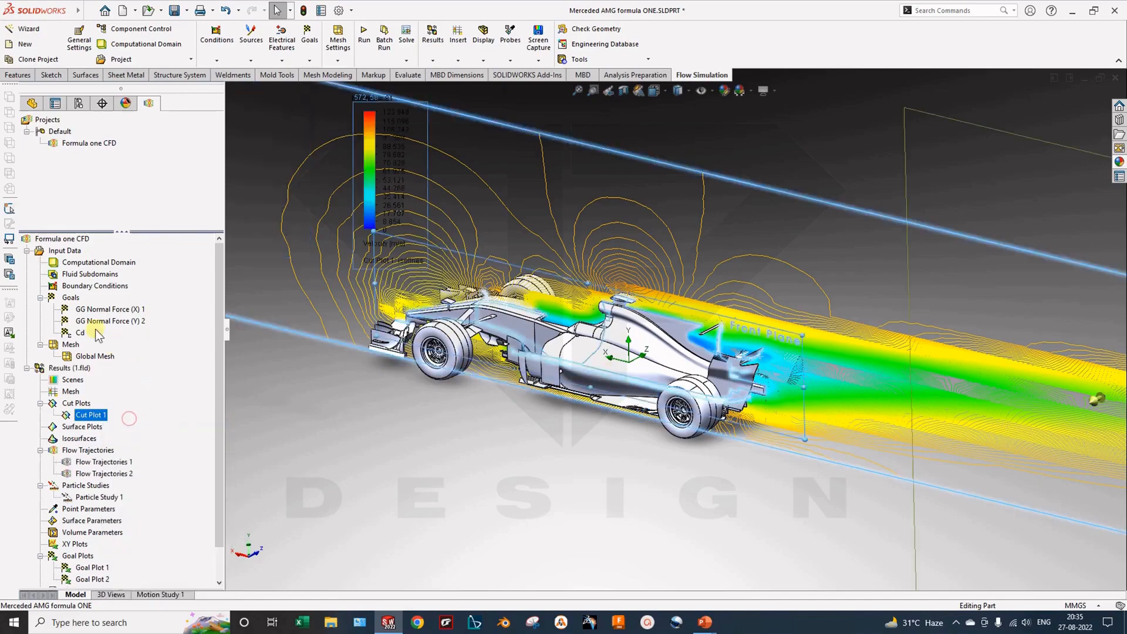
left_click(31, 292)
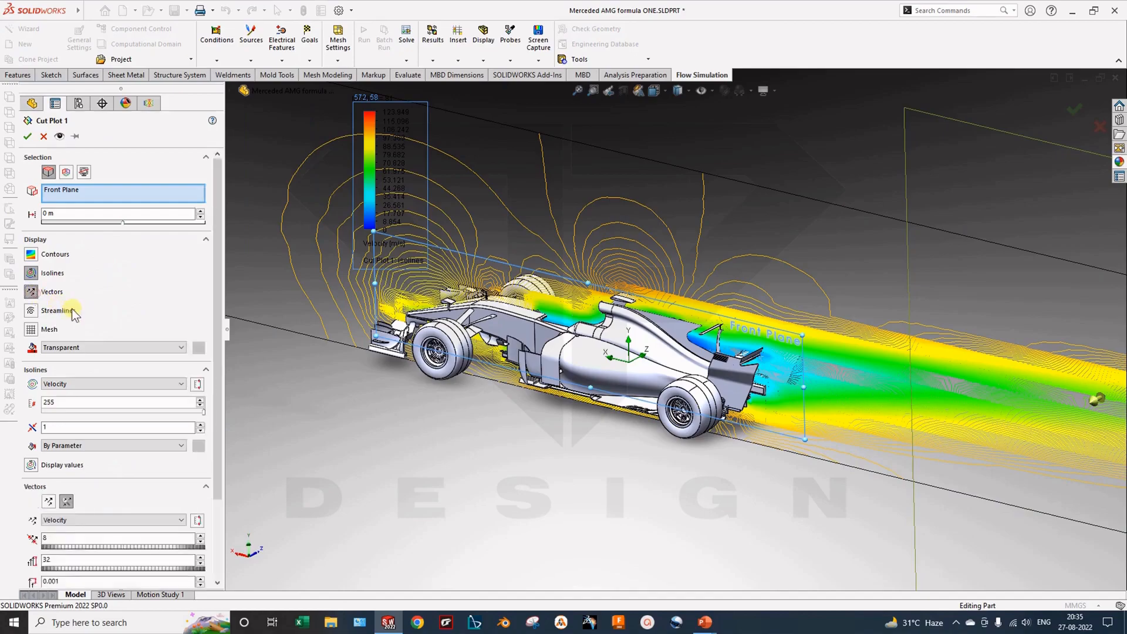
left_click(31, 274)
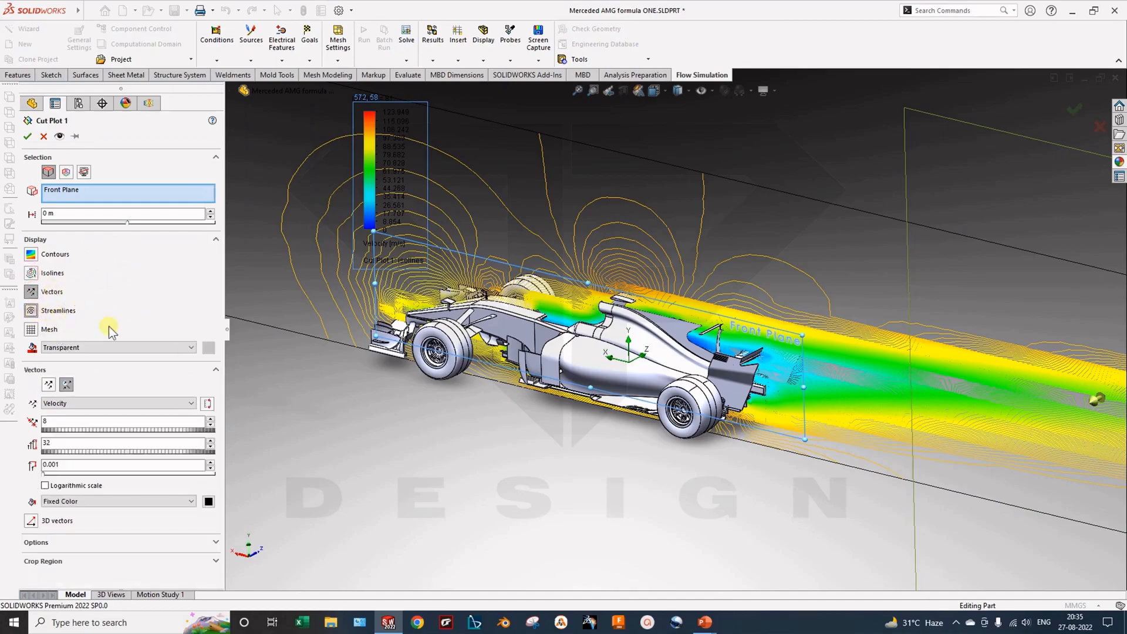
left_click(32, 292)
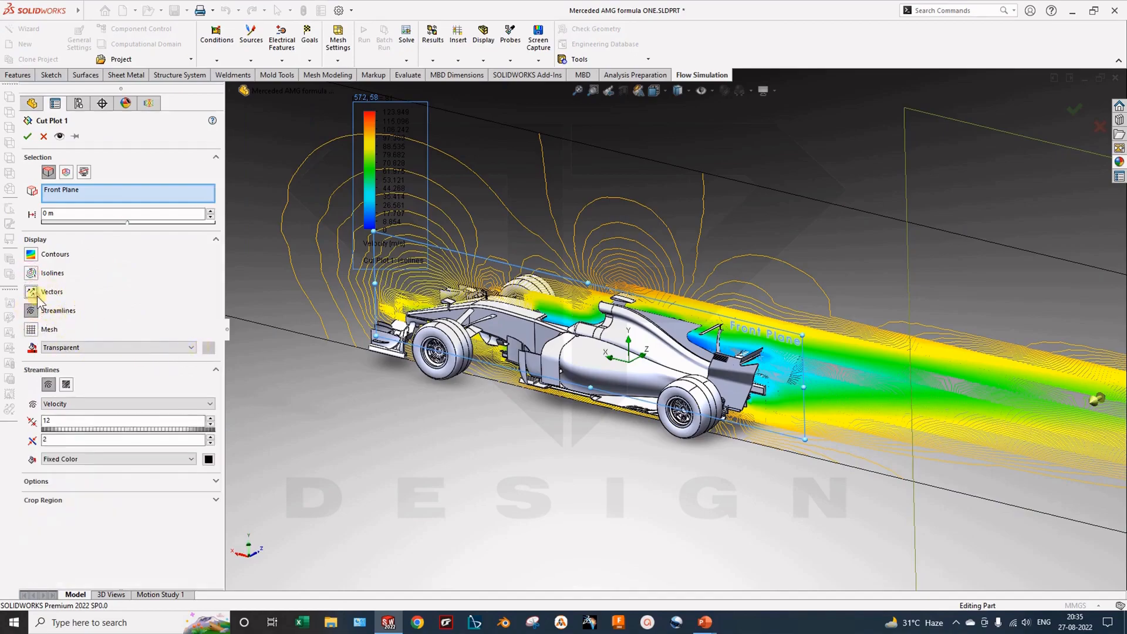
left_click(28, 136)
middle_click_drag(372, 409, 455, 376)
Step: Edit Cut Plot 1 to replace the streamlines with velocity vectors and pressure isolines
right_click(88, 414)
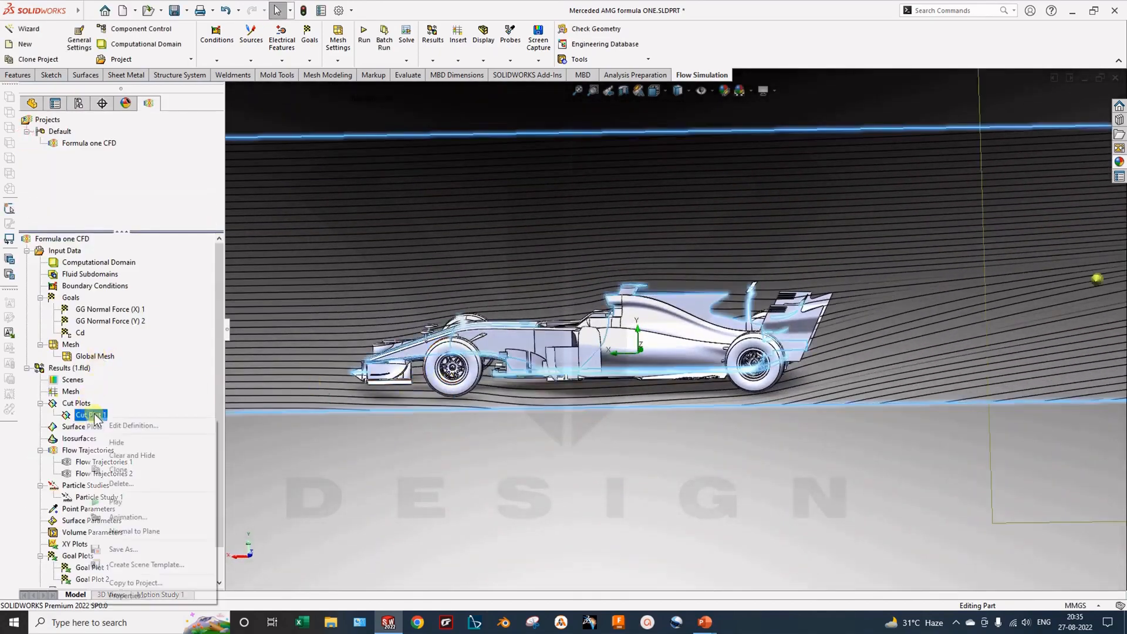
left_click(143, 424)
middle_click_drag(554, 490, 616, 549)
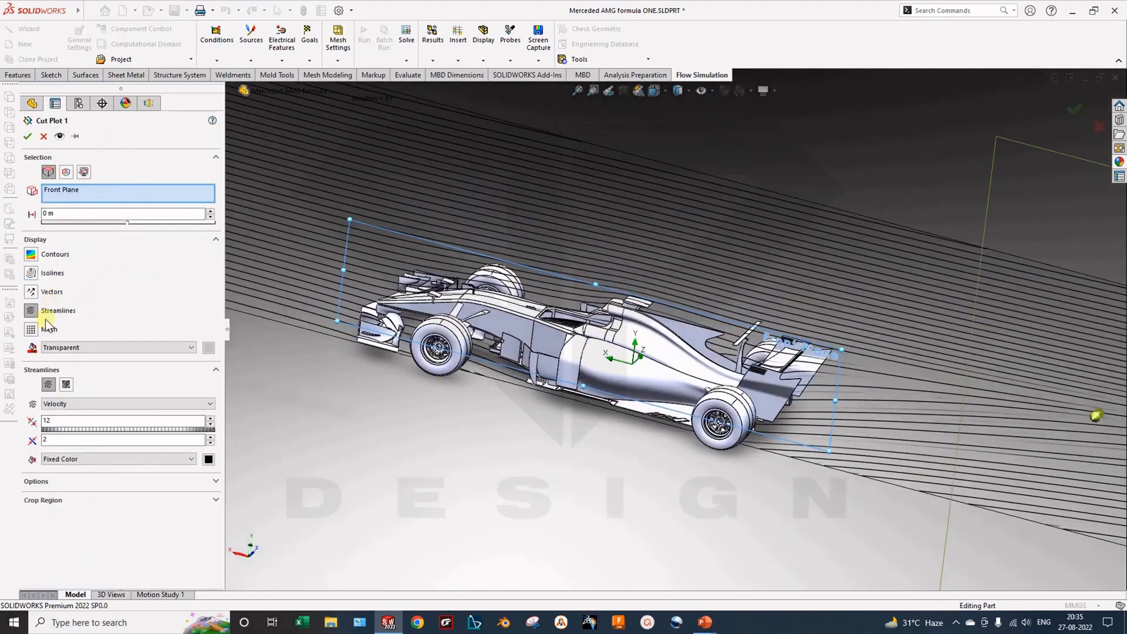
left_click(30, 310)
left_click(30, 292)
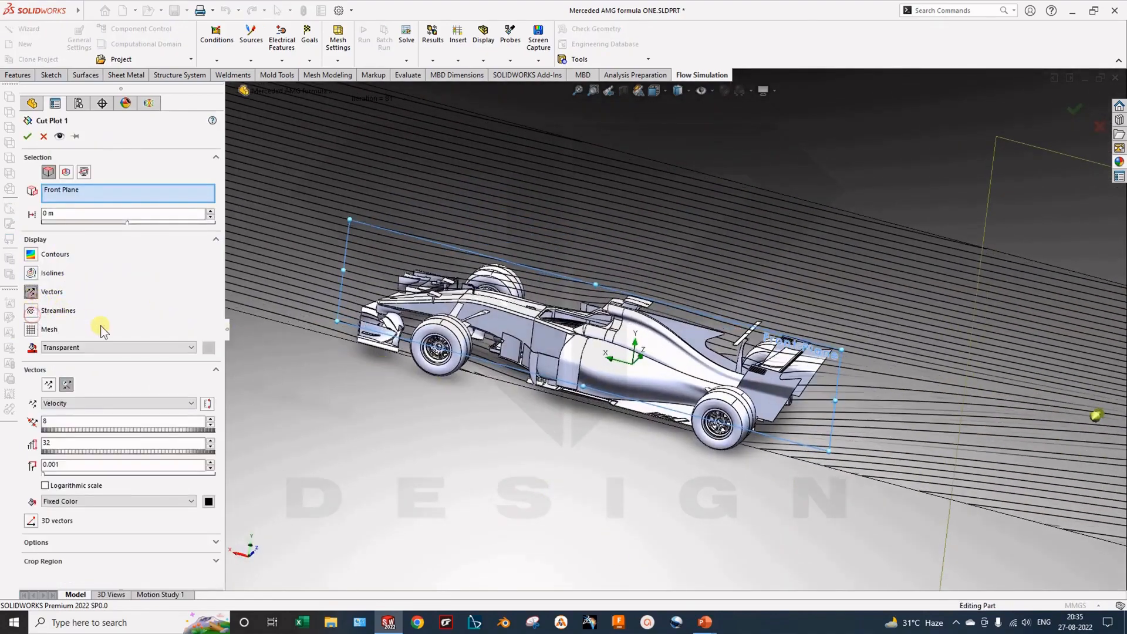
left_click(34, 273)
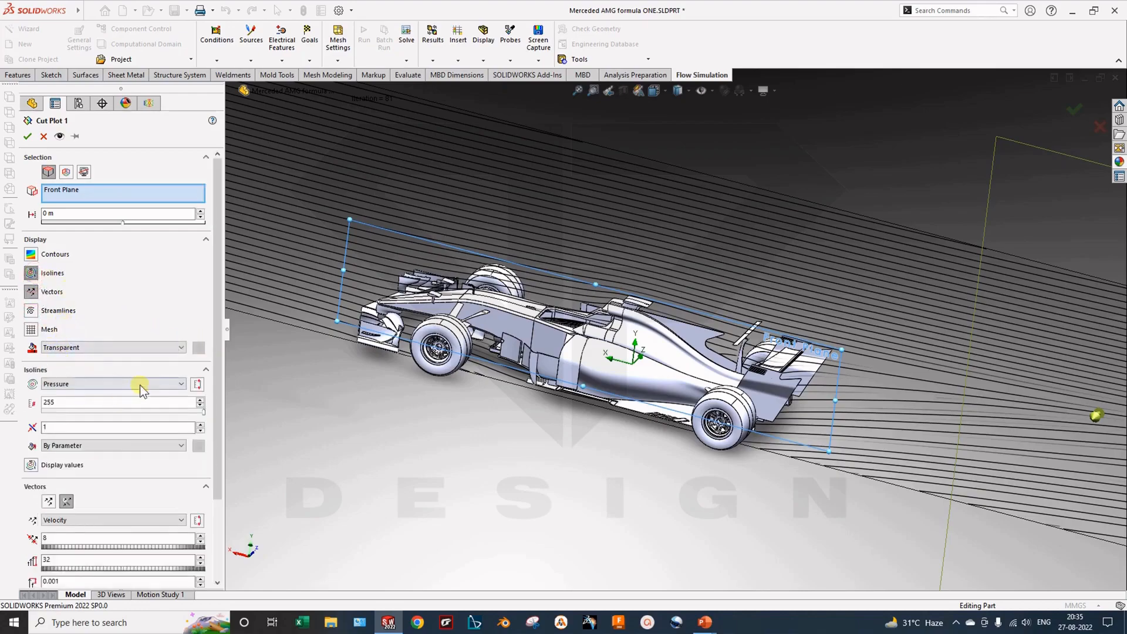
scroll(91, 381, "down", 3)
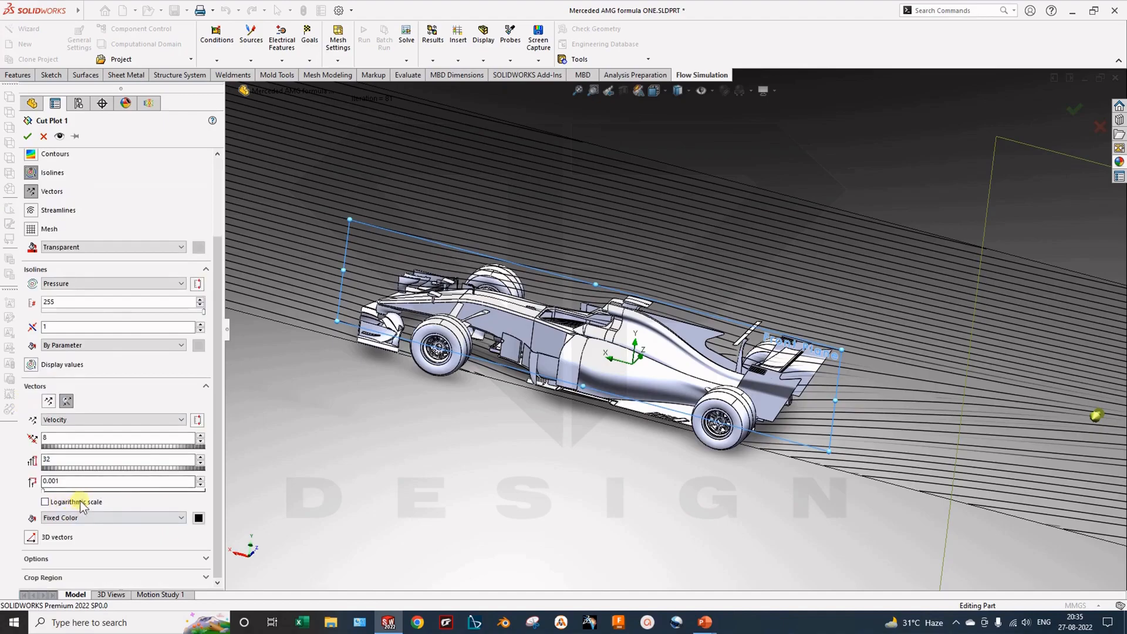
scroll(108, 488, "up", 3)
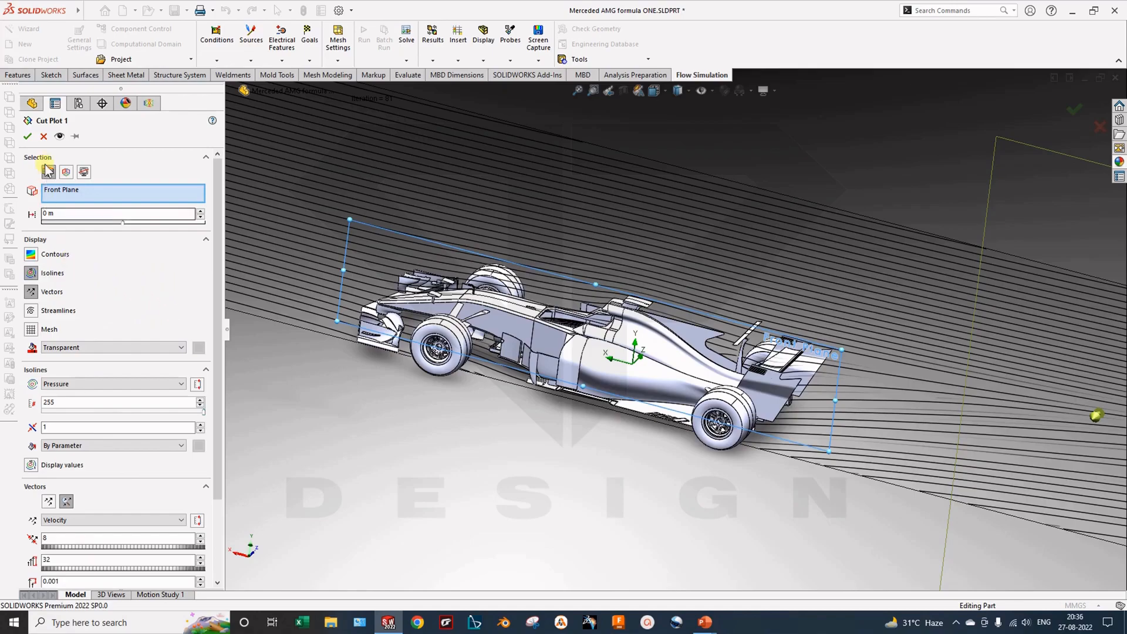
left_click(27, 136)
Step: Examine the velocity vectors and pressure isolines around the car's front wing, nose, cockpit and rear wing
middle_click_drag(434, 357, 485, 424)
key("space")
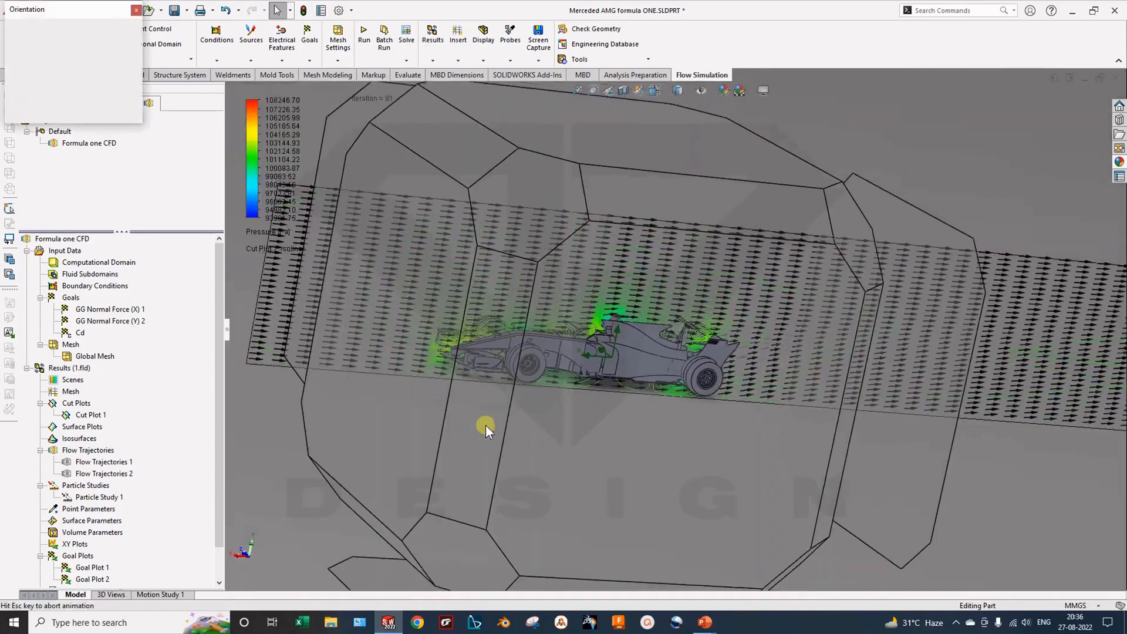
scroll(565, 476, "up", 3)
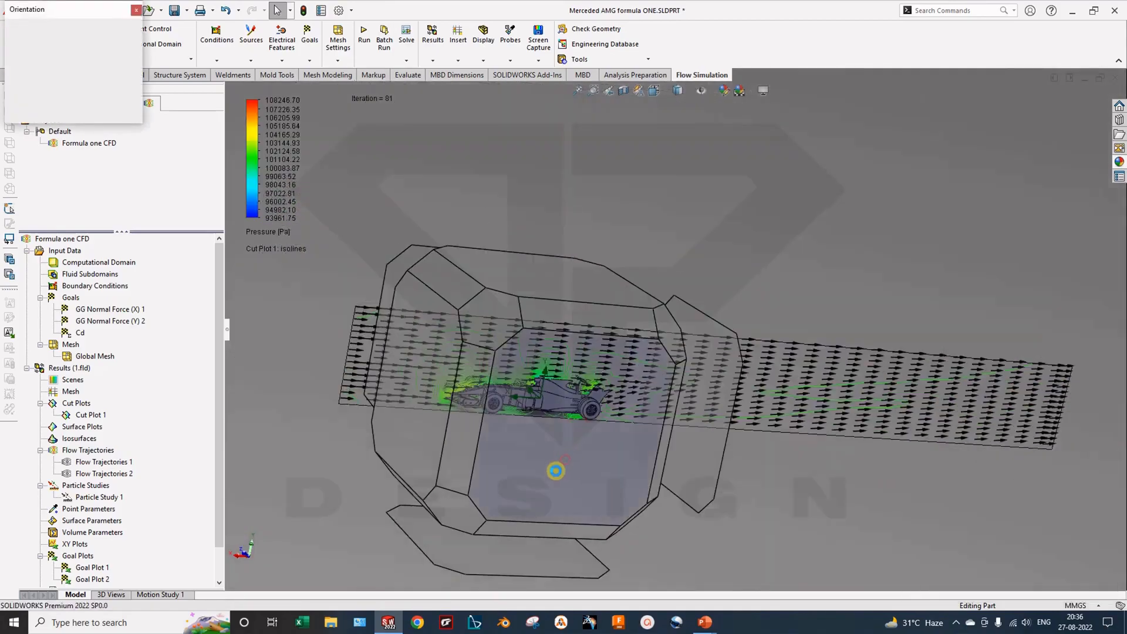
left_click(556, 471)
scroll(656, 311, "down", 2)
middle_click_drag(656, 312, 670, 460)
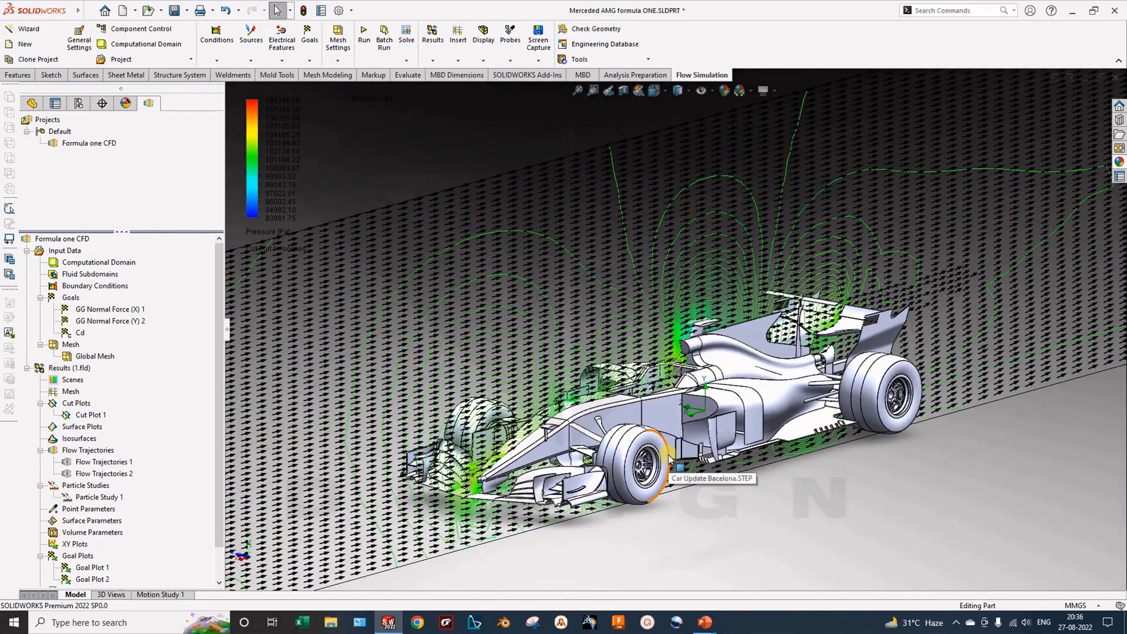
scroll(670, 457, "down", 3)
middle_click_drag(598, 439, 644, 469)
scroll(615, 448, "up", 5)
scroll(615, 447, "down", 6)
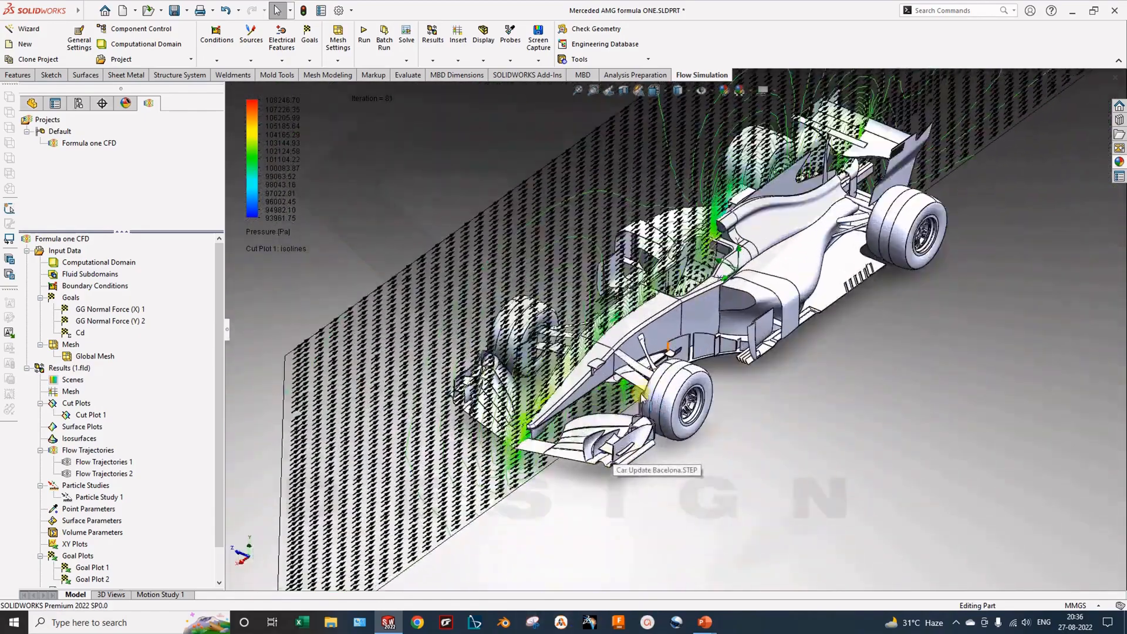
scroll(662, 388, "down", 5)
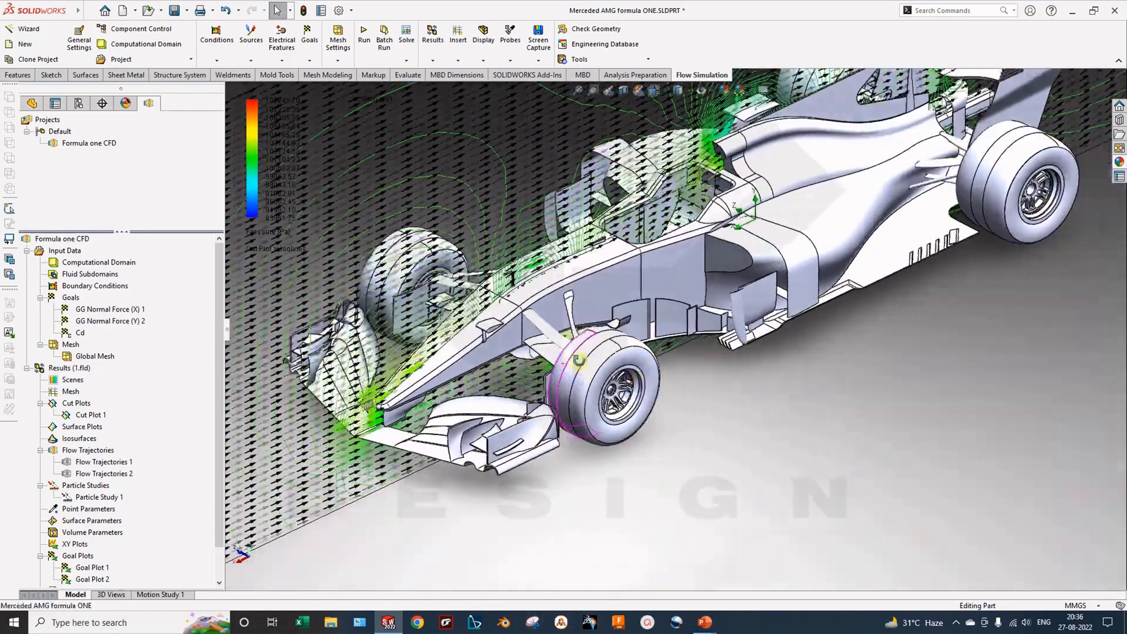